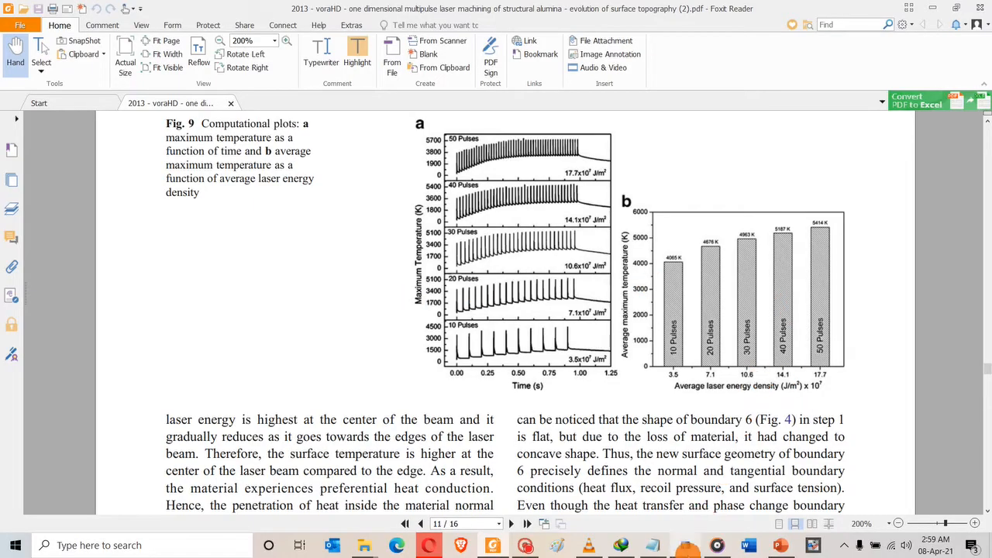
With the paper open at Fig. 9 on page 11, switch to COMSOL Multiphysics.
click(686, 545)
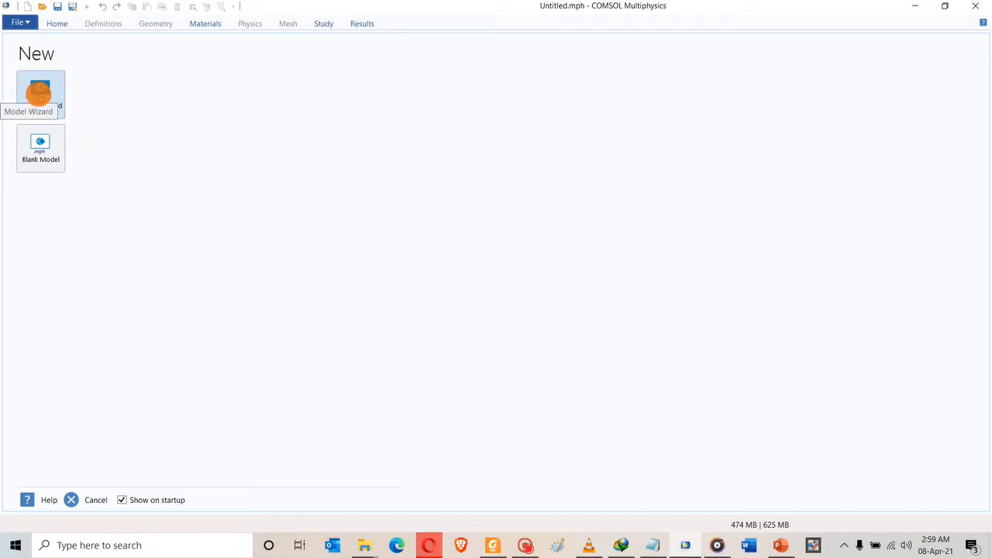
Start a new Model Wizard model with a 2D space dimension.
click(38, 93)
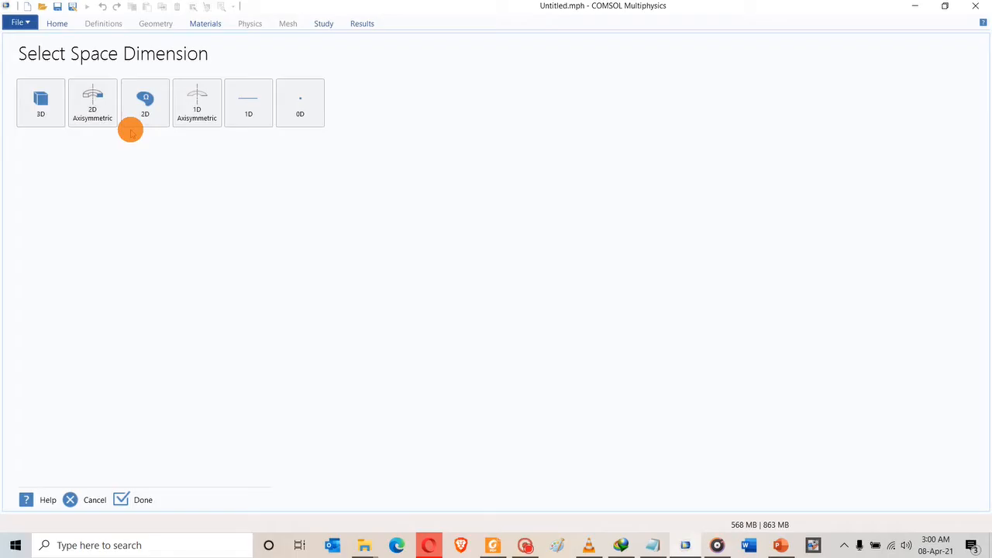
click(147, 98)
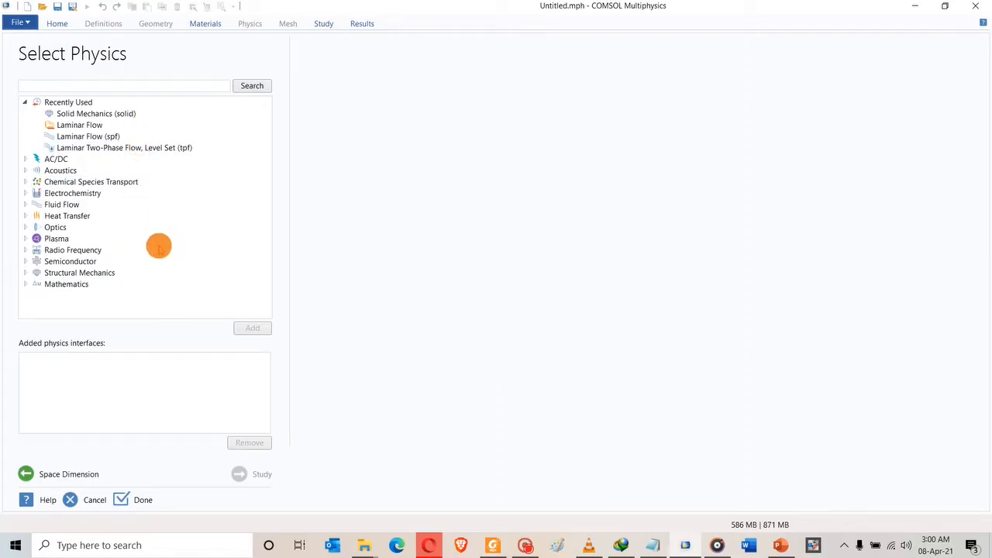
Add Heat Transfer in Solids (ht) as the physics, after glancing at the Conjugate Heat Transfer variants.
click(25, 216)
click(77, 227)
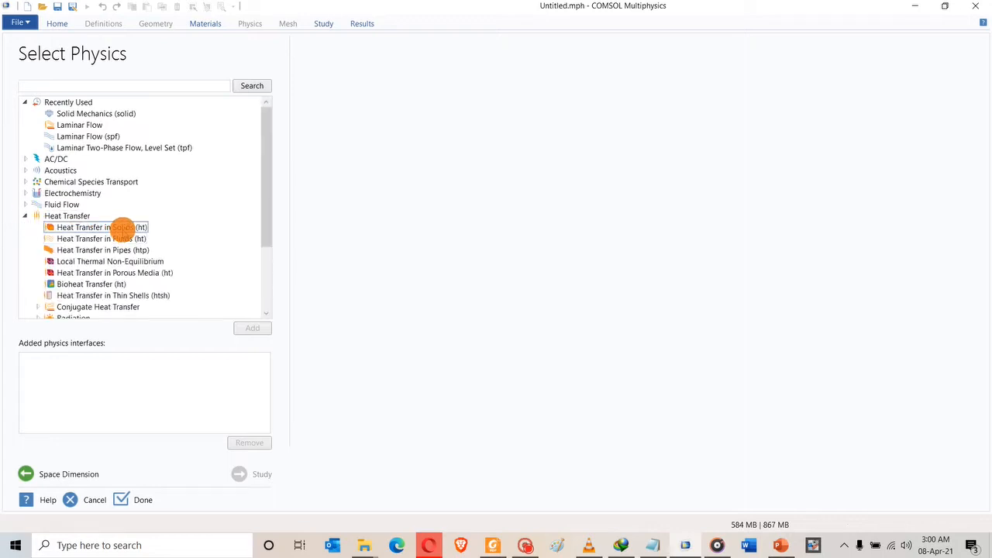
click(101, 307)
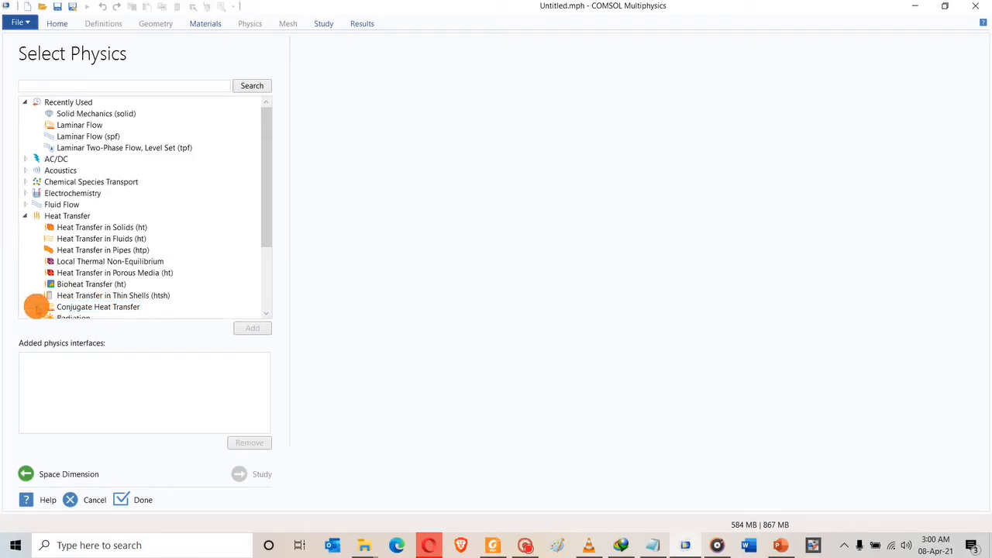
click(37, 306)
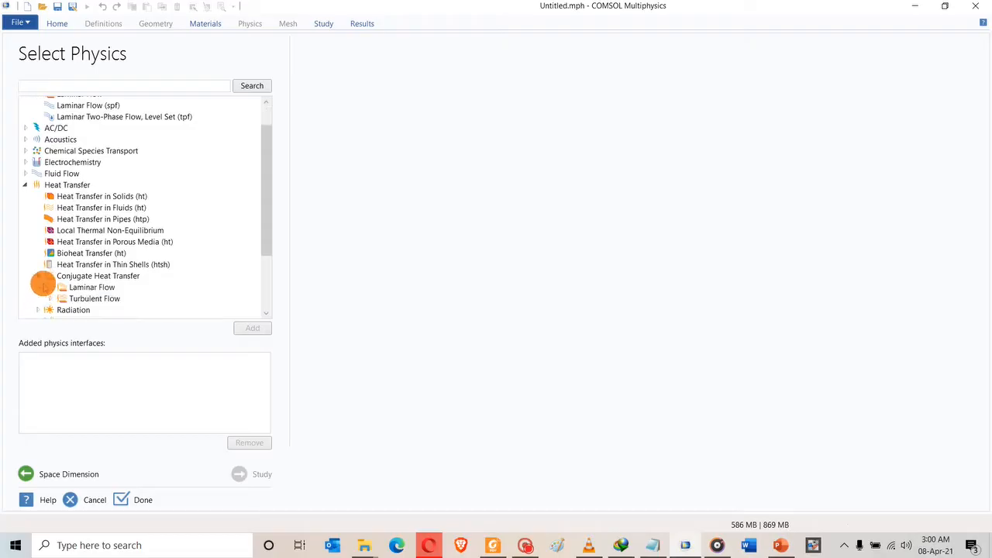
click(38, 275)
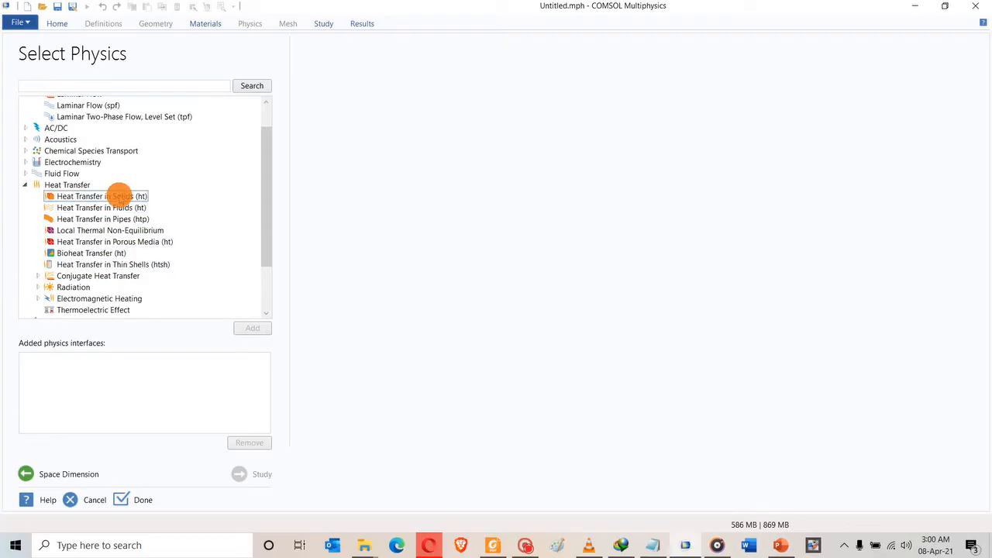
click(120, 197)
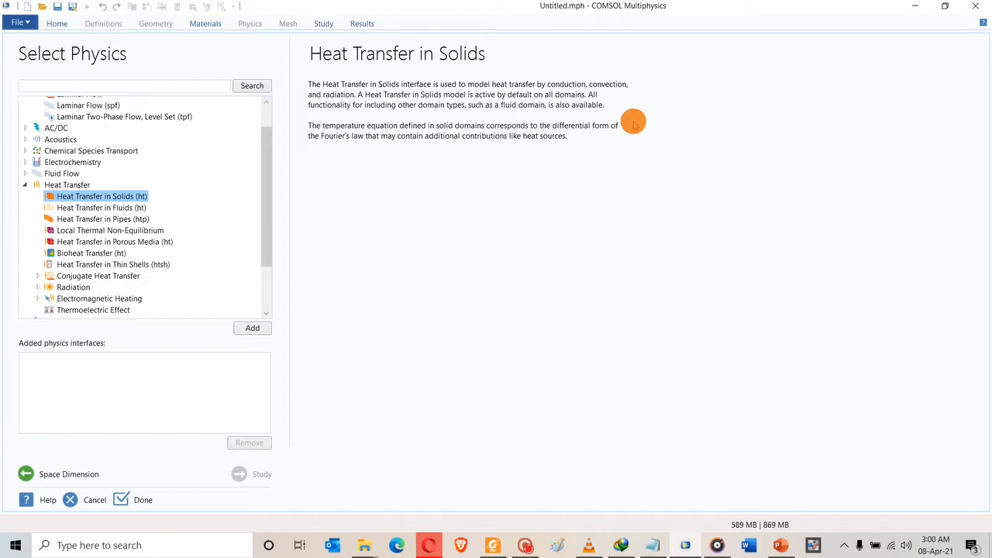
click(254, 330)
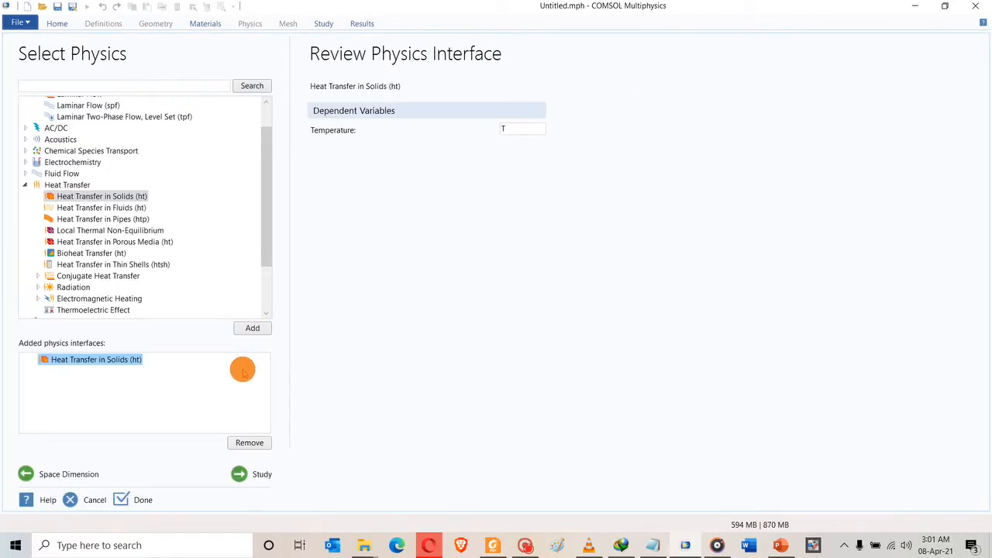
click(255, 472)
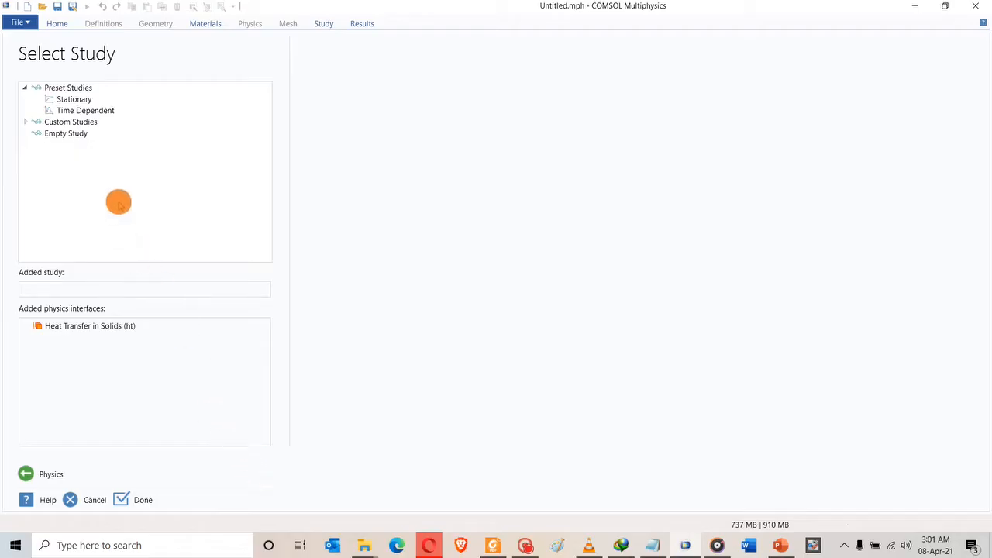
Choose the Time Dependent preset study and finish the wizard to create the model.
click(84, 111)
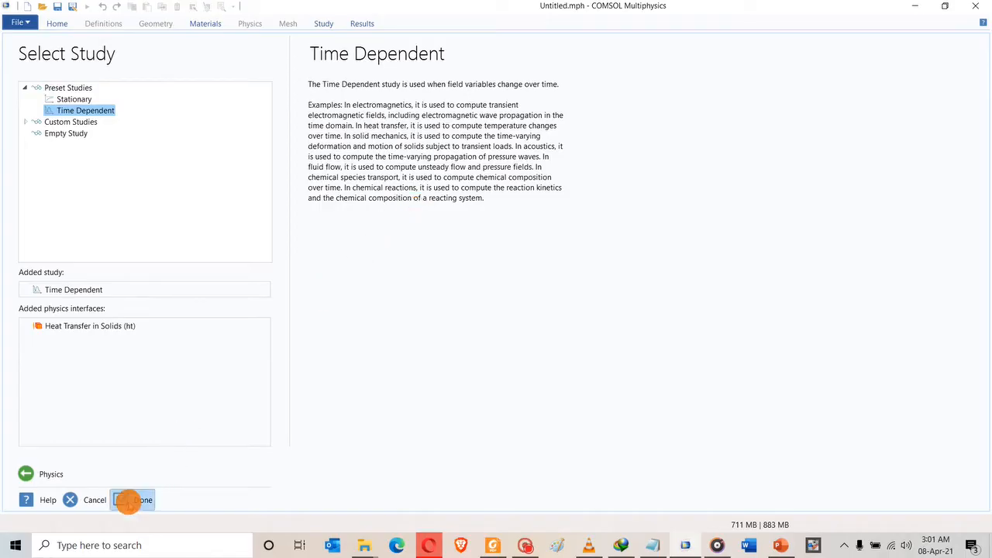
click(128, 500)
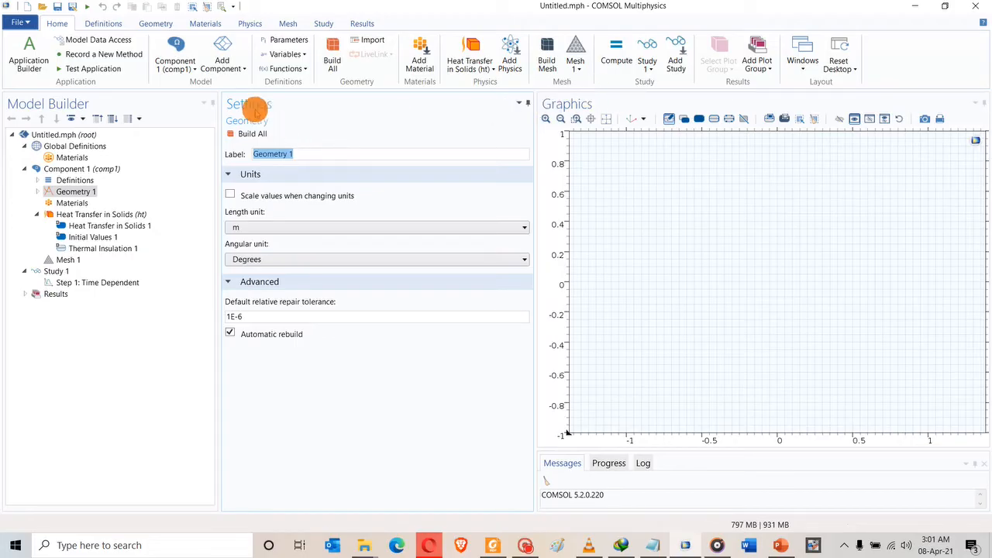
Inspect the Definitions, Geometry 1, Heat Transfer in Solids and Thermal Insulation 1 nodes.
click(74, 180)
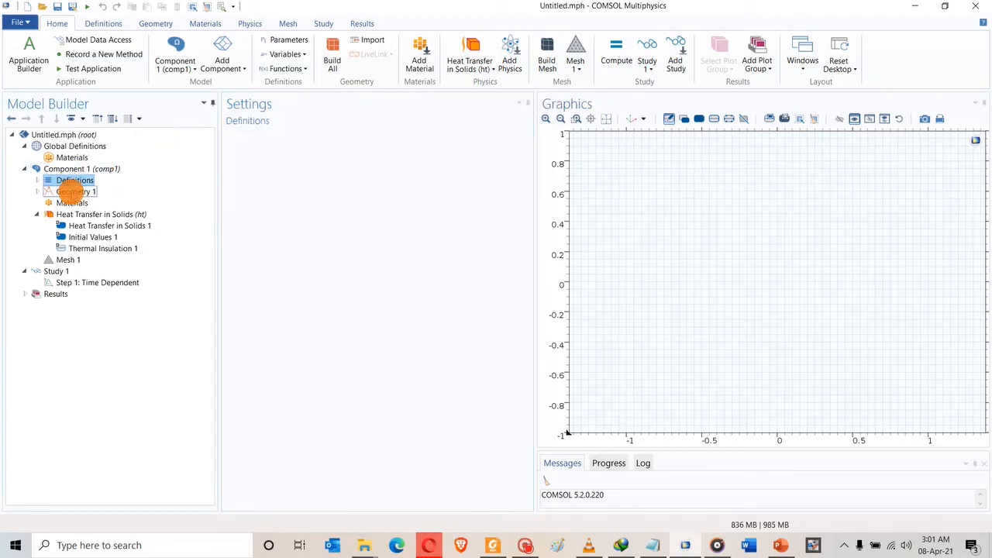
click(72, 191)
click(78, 214)
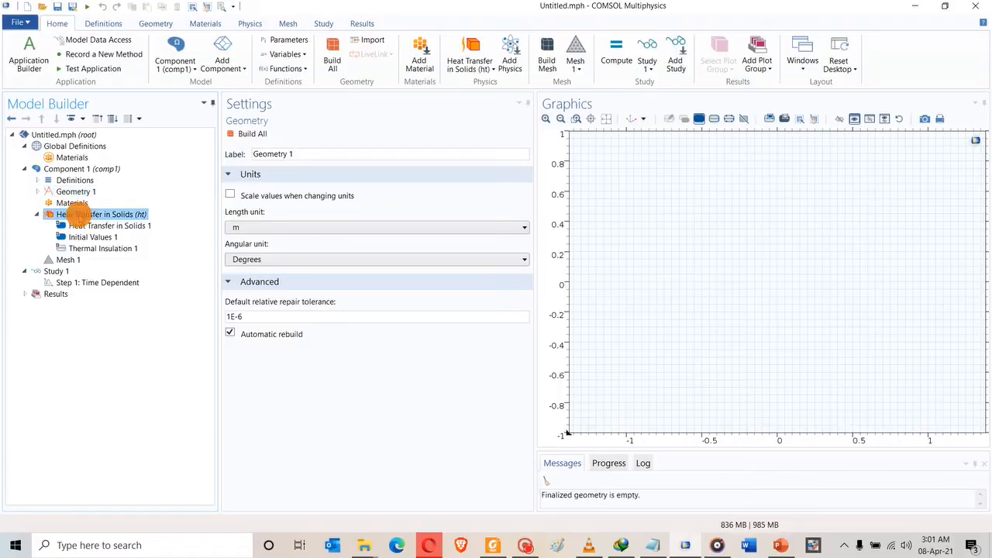
click(84, 226)
click(89, 248)
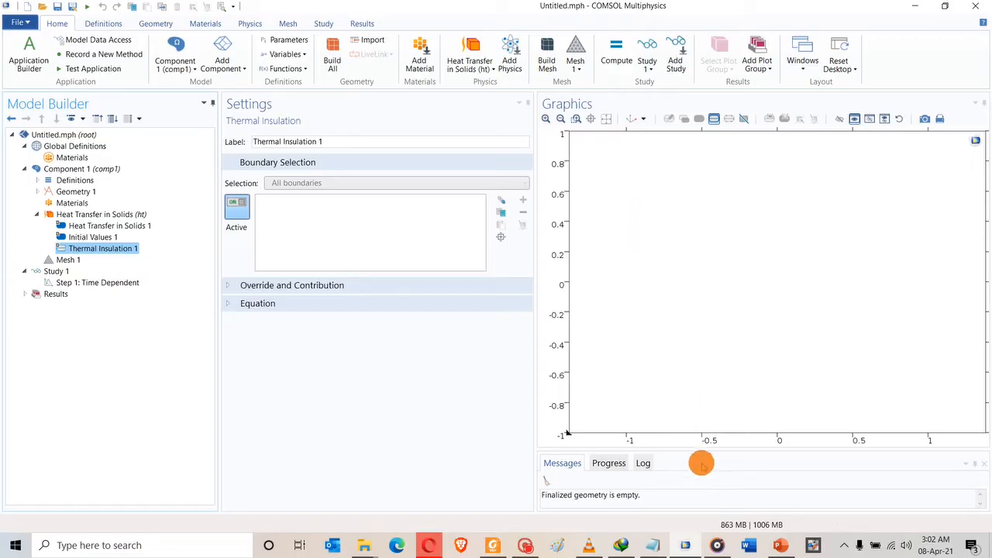
Enlarge the messages area, show the Progress table, and collapse Component 1.
drag(693, 449, 691, 340)
click(609, 353)
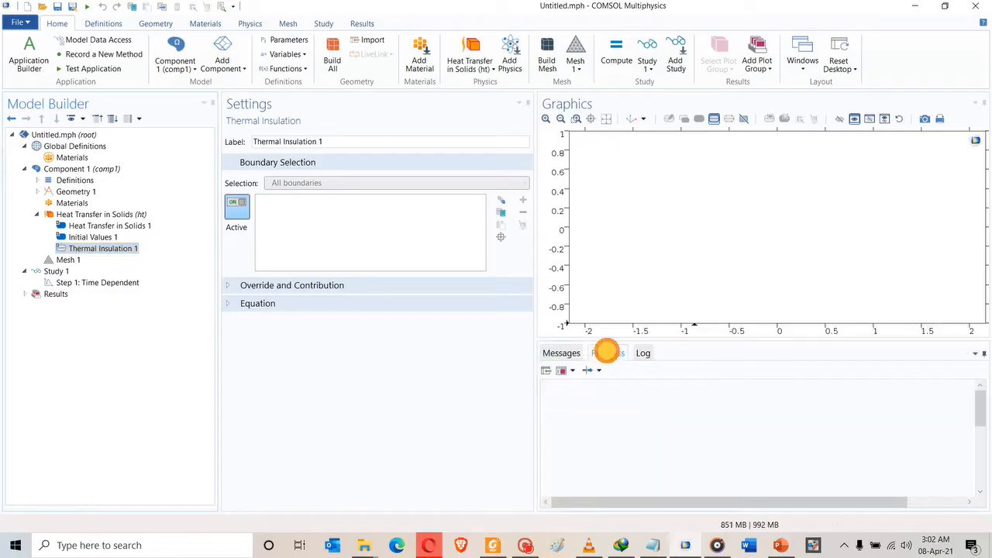
click(643, 353)
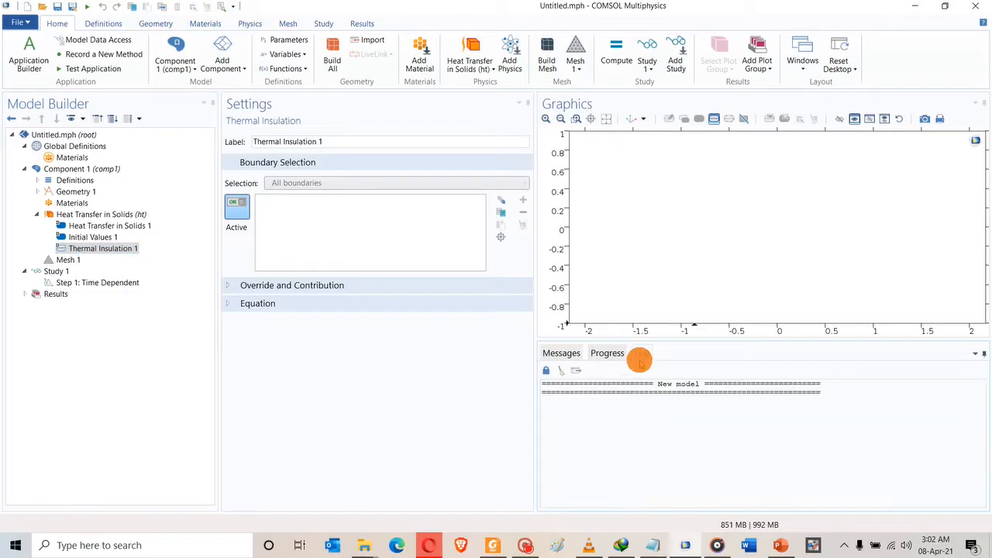
click(606, 353)
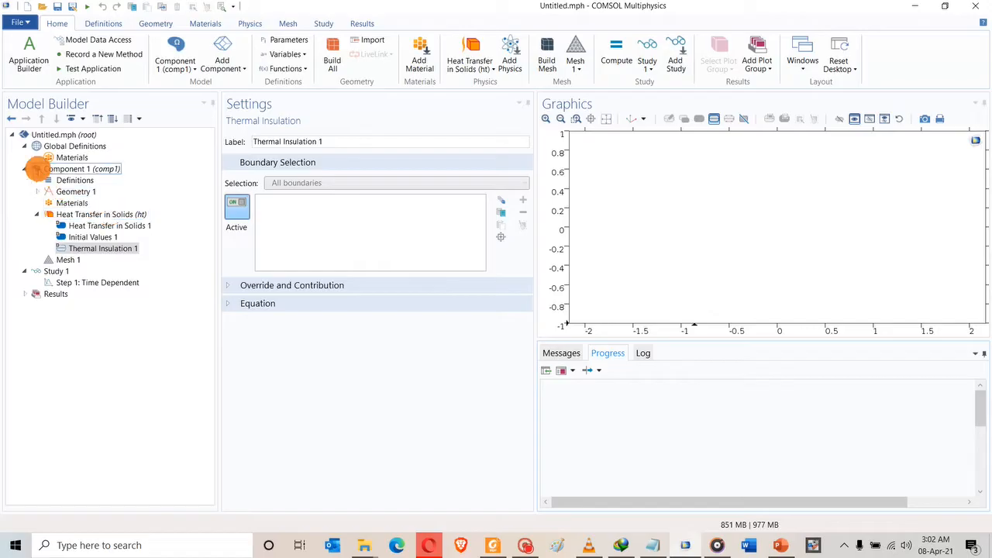
click(24, 168)
Open Study 1's Time Dependent step, showing output times range(0,1,1) in seconds.
click(24, 180)
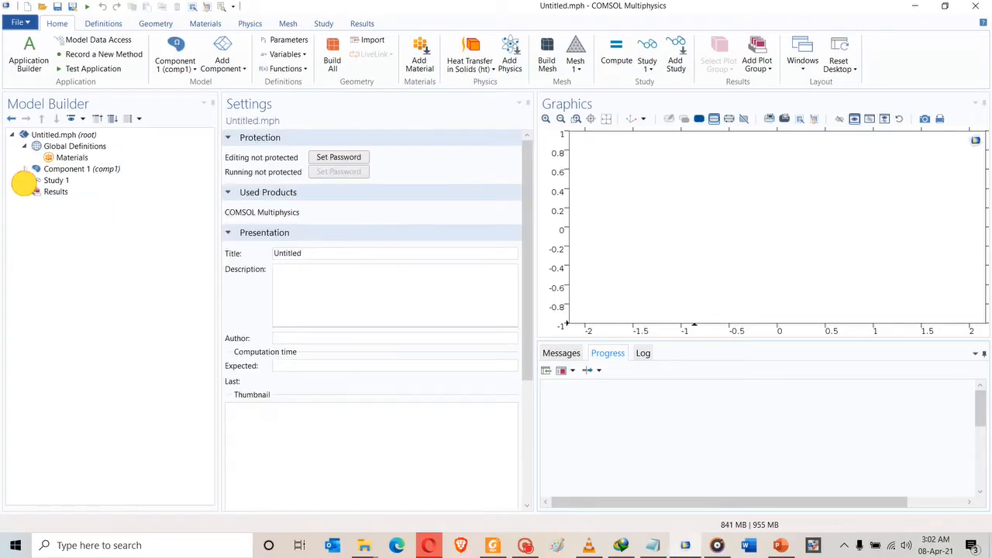
click(24, 146)
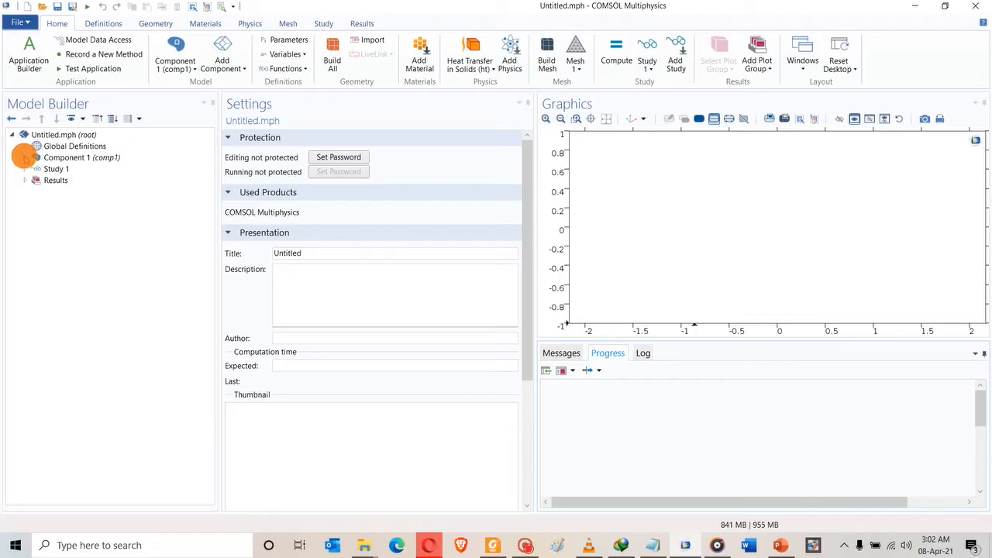
click(34, 158)
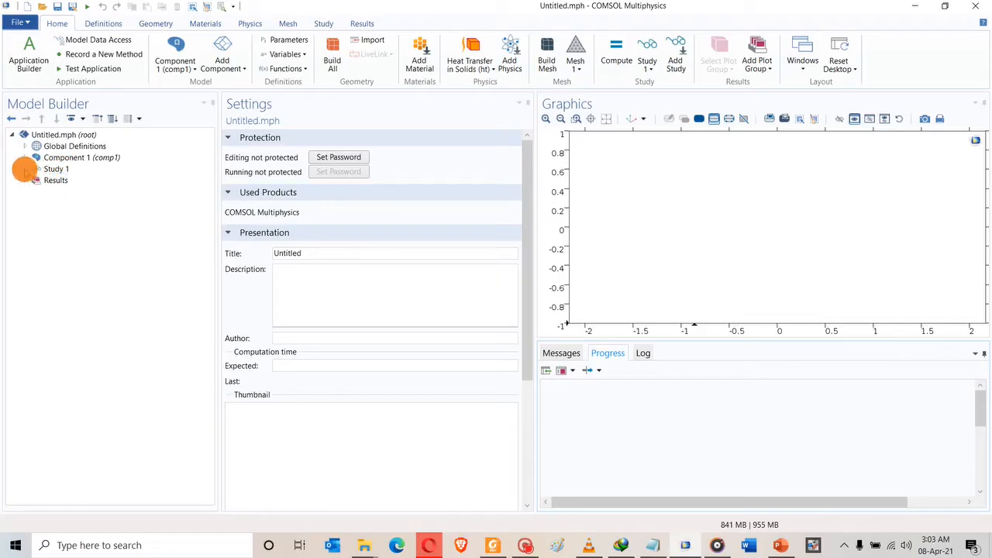
click(25, 169)
click(55, 180)
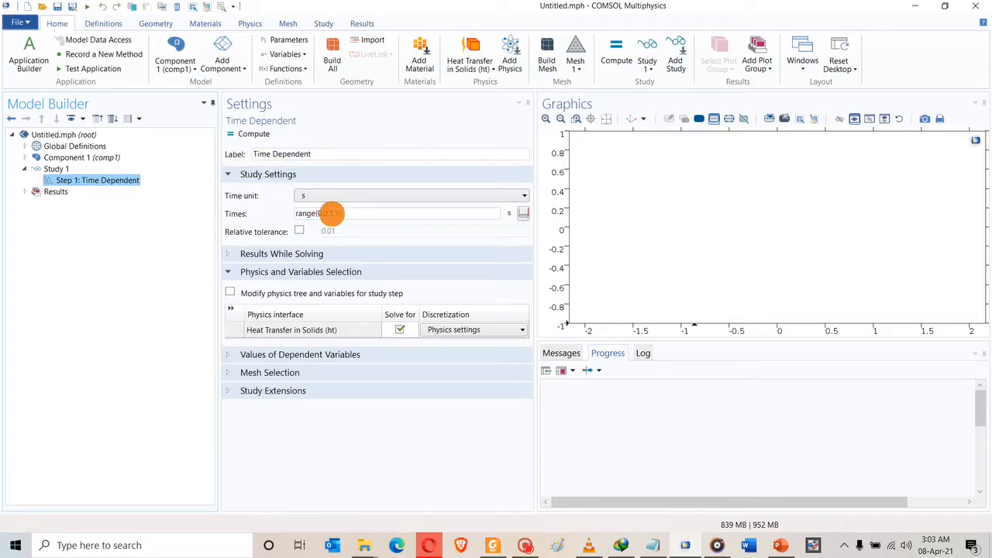
Check the output times, browse and collapse Results, then right-click the expanded Global Definitions.
click(331, 215)
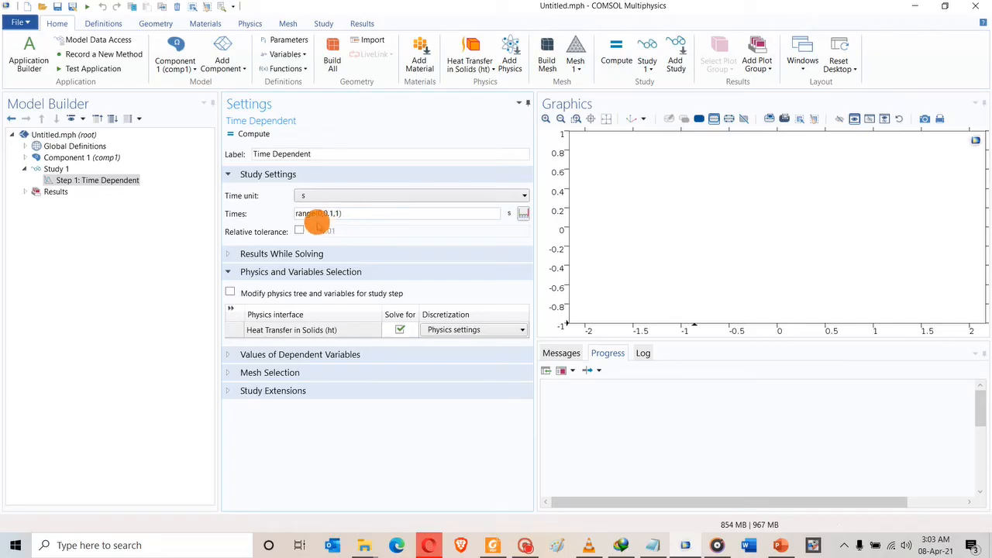
click(328, 214)
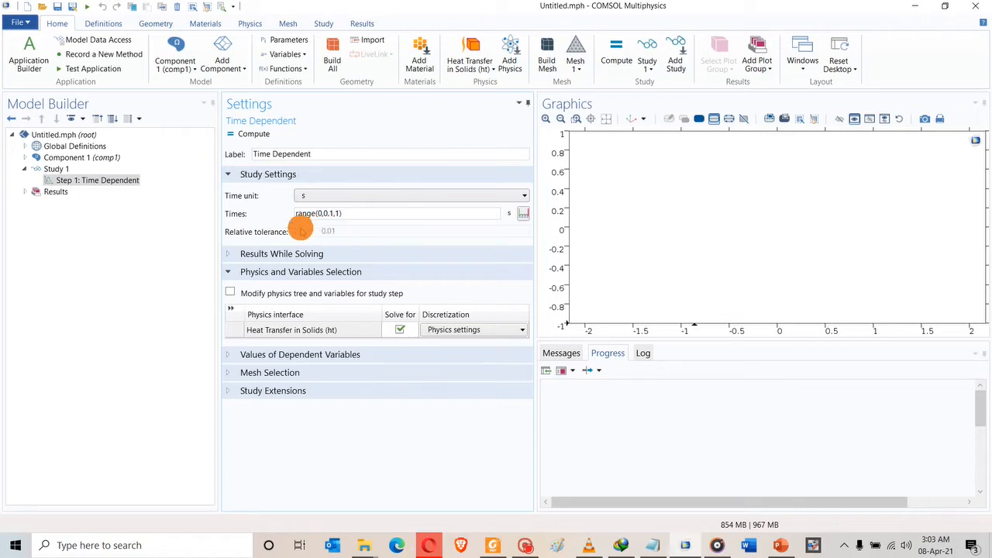
click(25, 168)
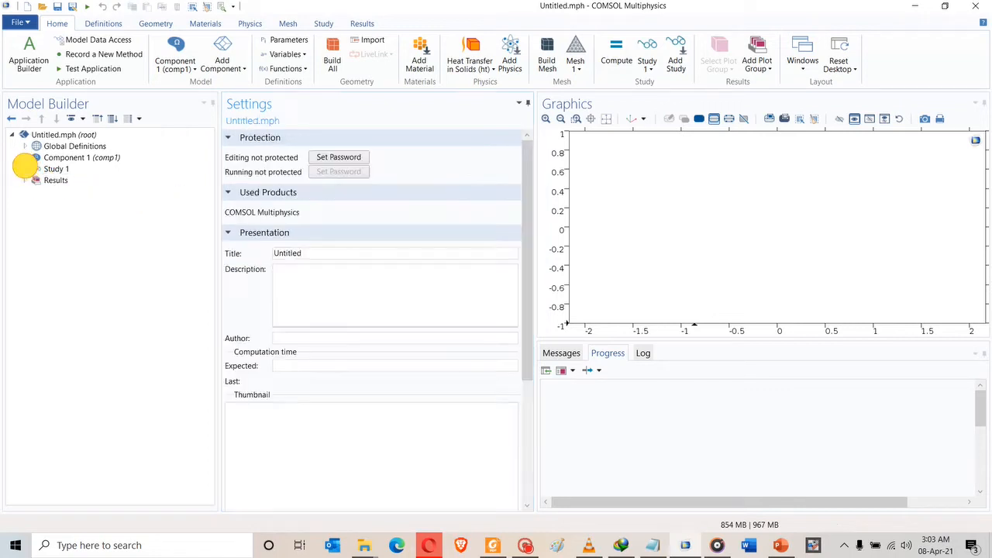
click(24, 180)
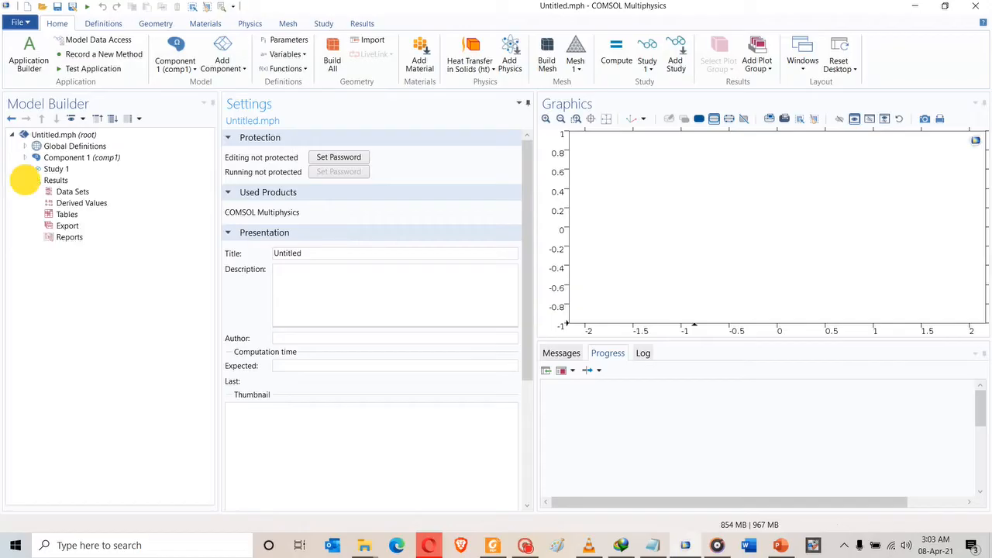
click(54, 191)
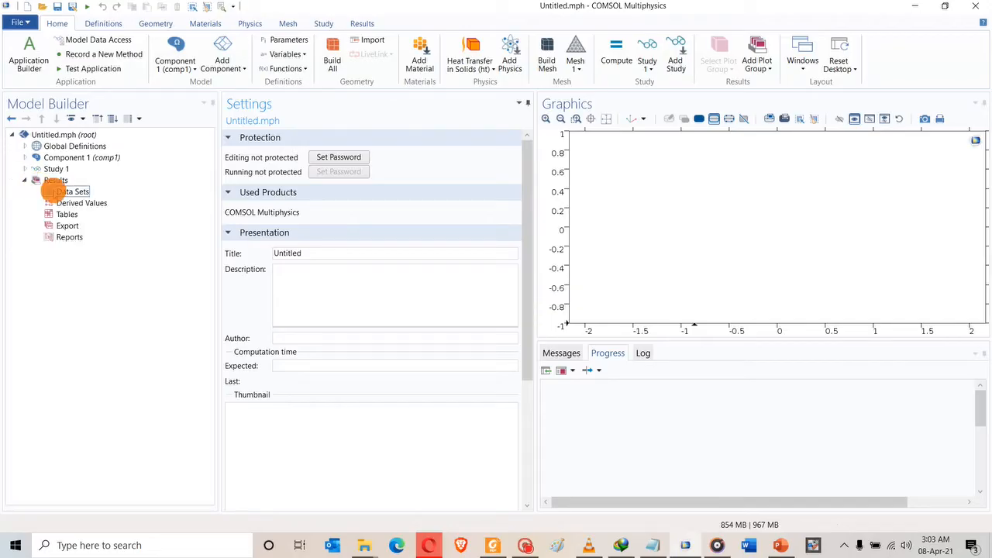
click(57, 202)
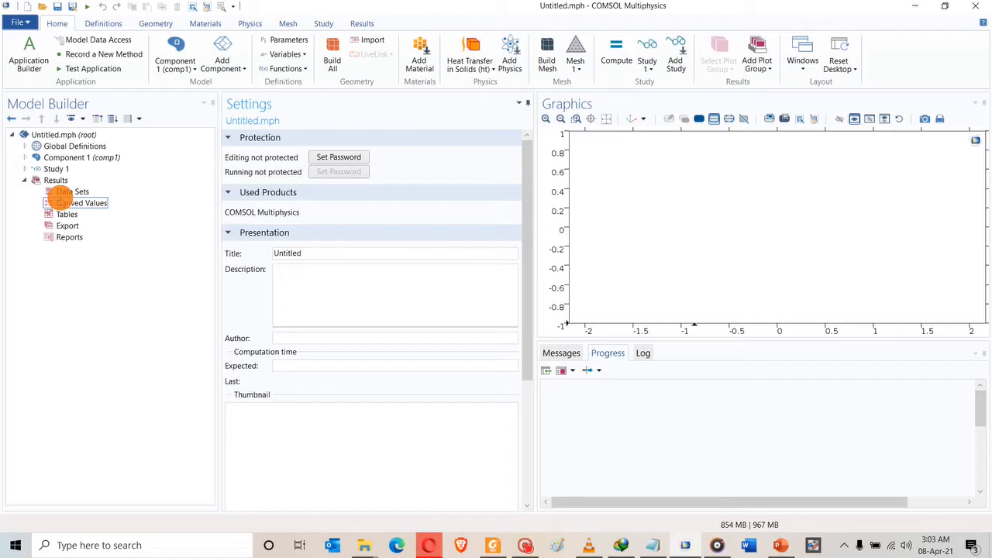
click(25, 180)
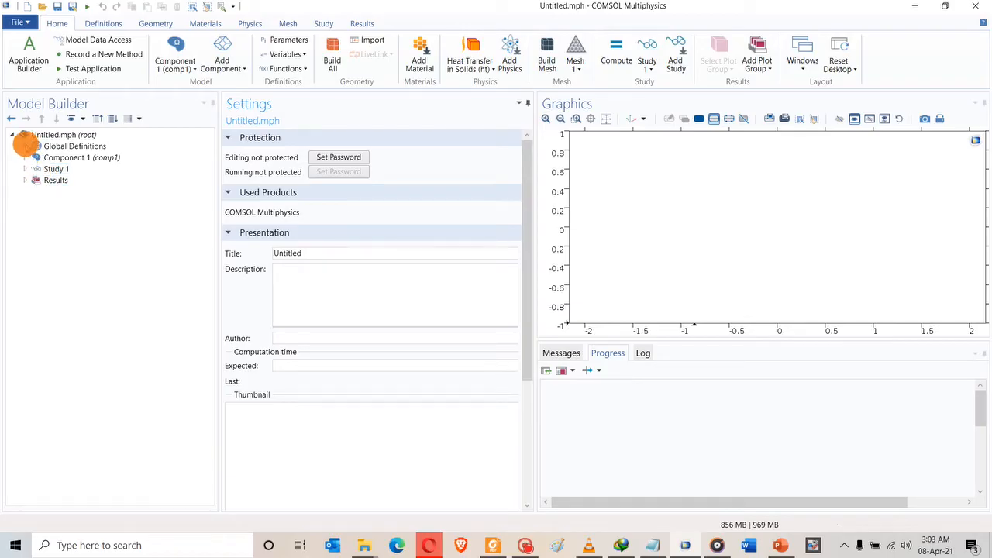
click(26, 145)
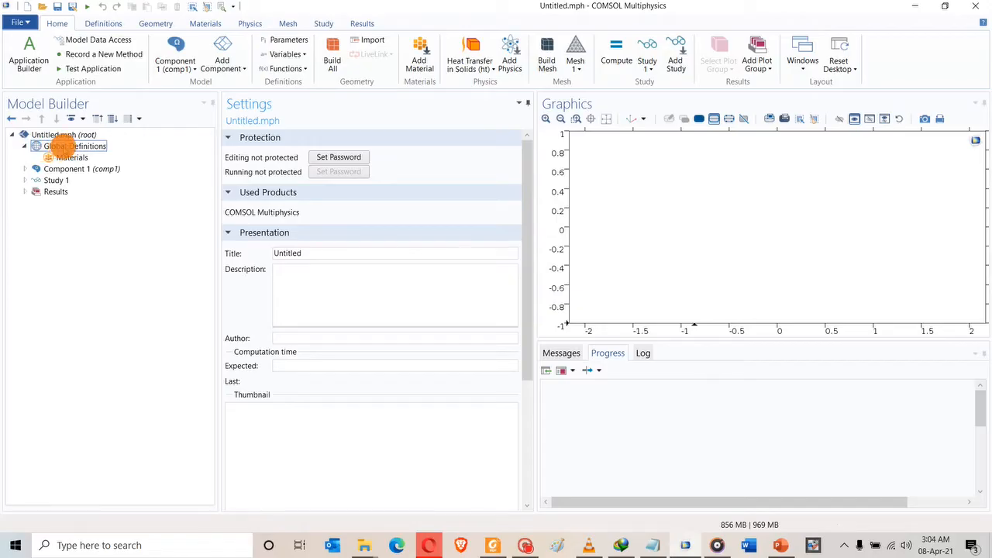
right_click(62, 146)
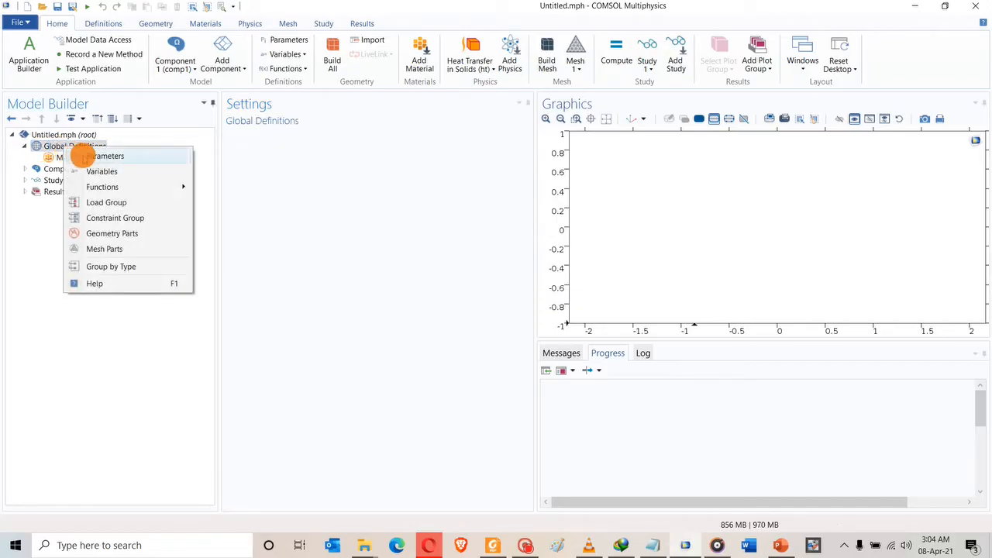
Add a global Parameters node and tile the paper right, COMSOL left, widening the table pane.
click(82, 157)
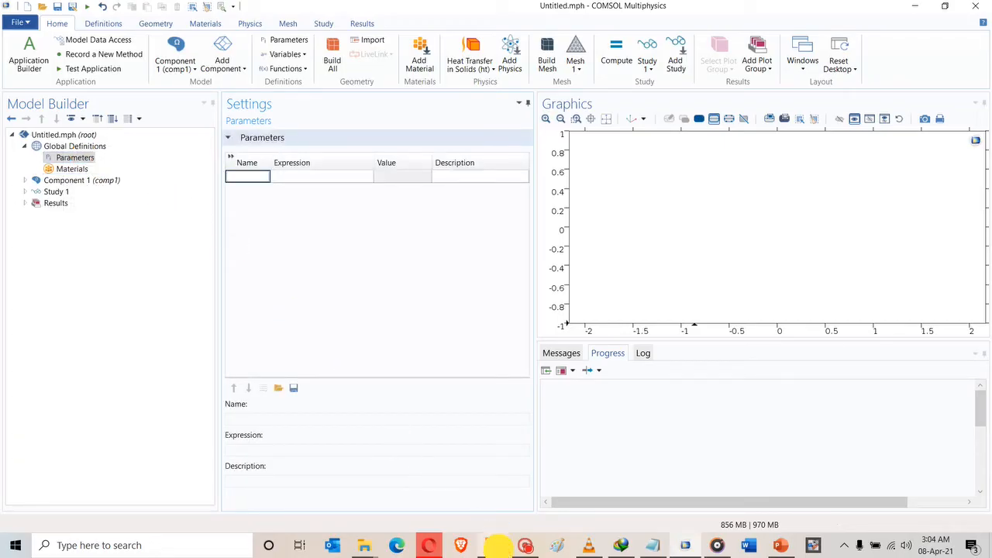
click(494, 545)
drag(984, 365, 981, 298)
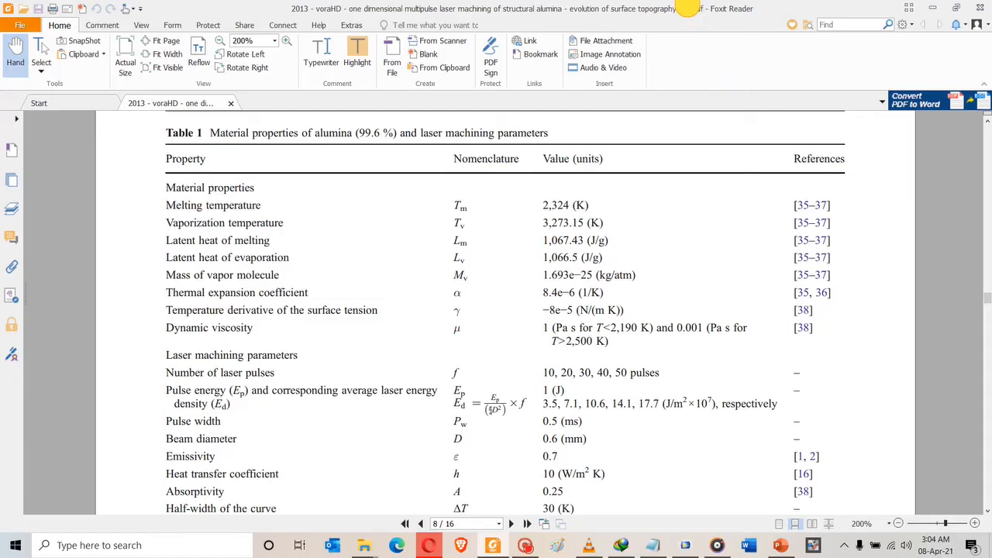
double_click(687, 8)
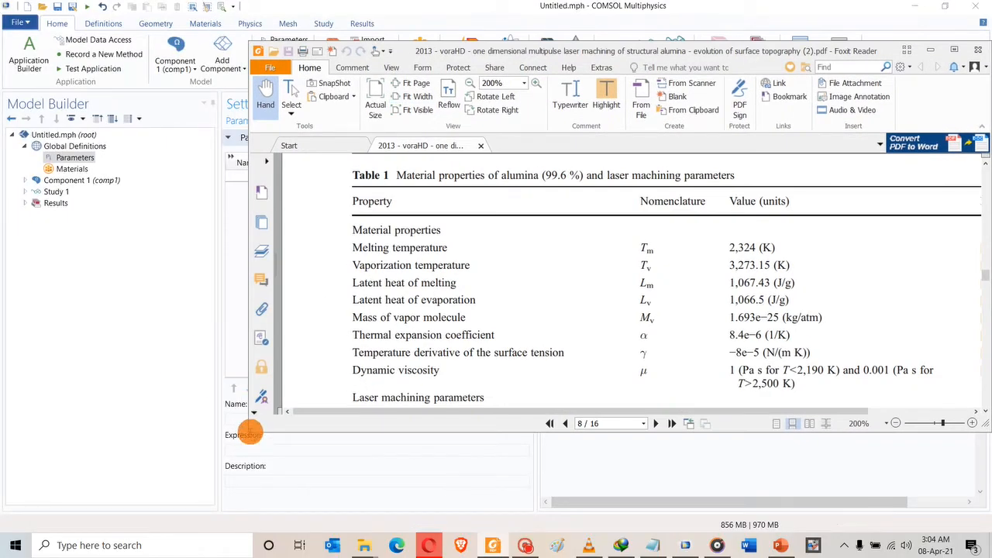
drag(248, 432, 546, 532)
drag(653, 514, 680, 514)
double_click(416, 7)
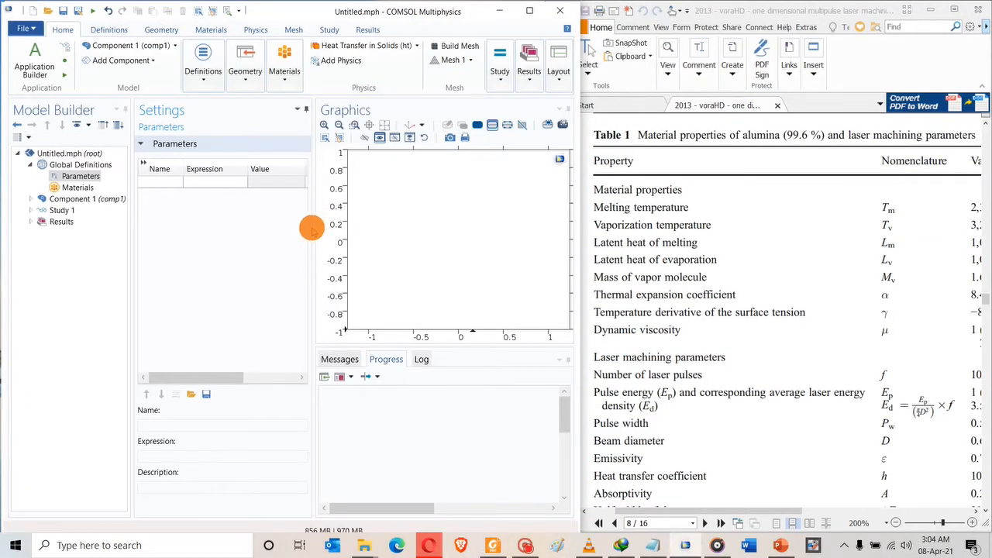
drag(312, 225, 424, 243)
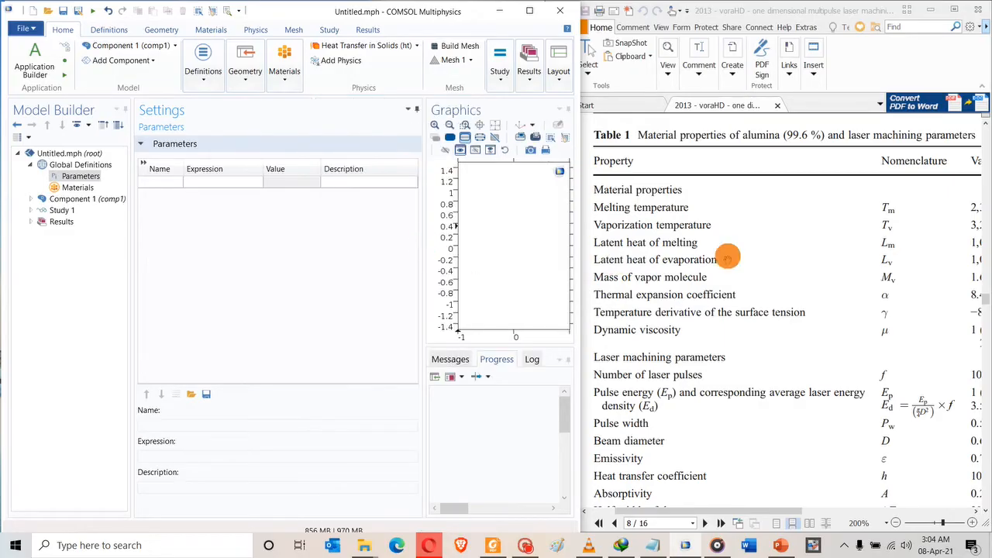
Copy 'Melting temperature' from Table 1 into the first parameter's description.
click(686, 194)
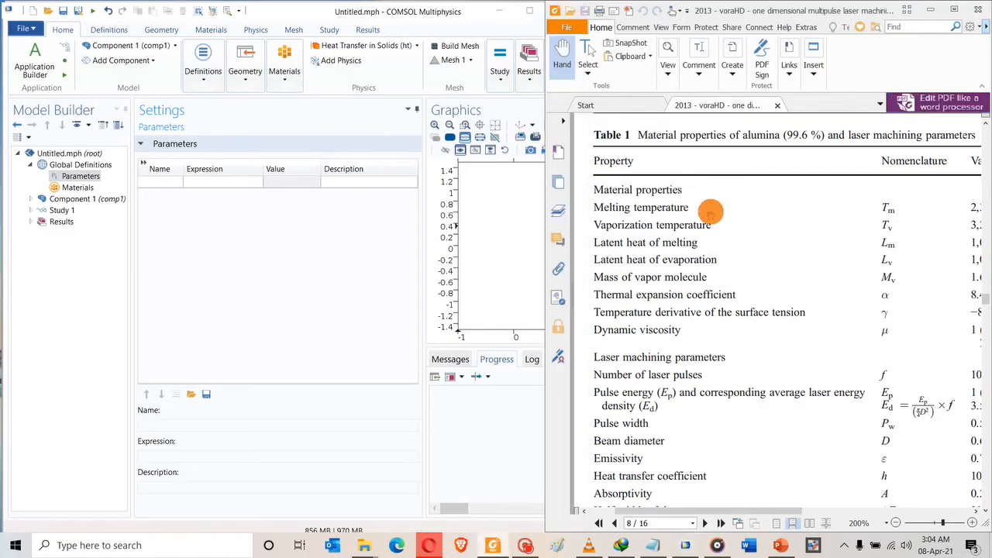
ctrl+scroll(729, 221, down, 1)
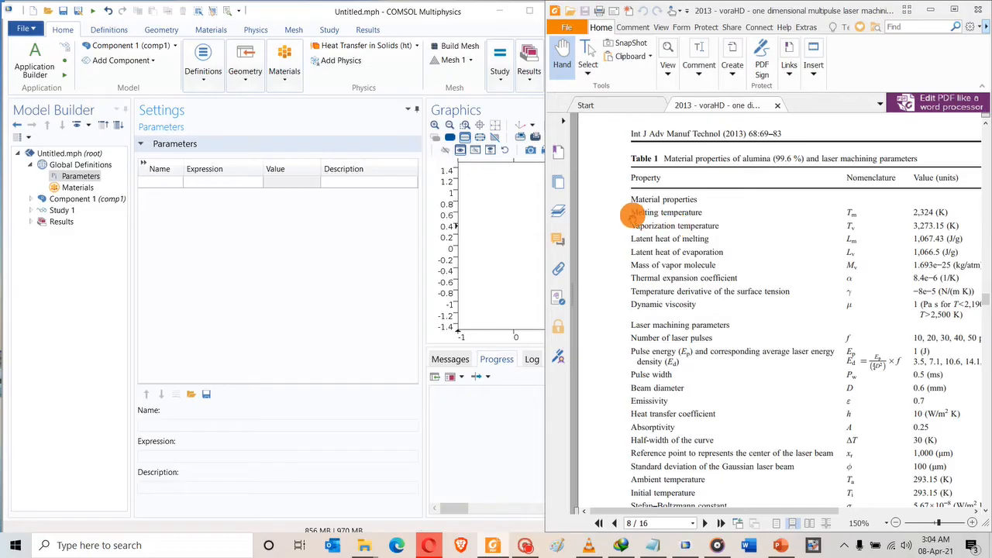
drag(629, 212, 715, 213)
key(ctrl+c)
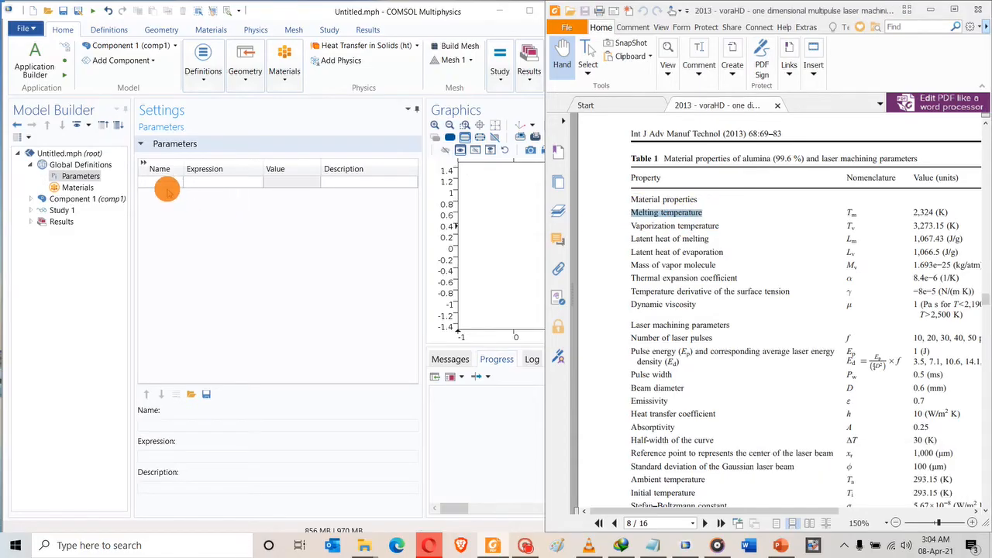
click(160, 182)
key(ctrl+v)
click(222, 183)
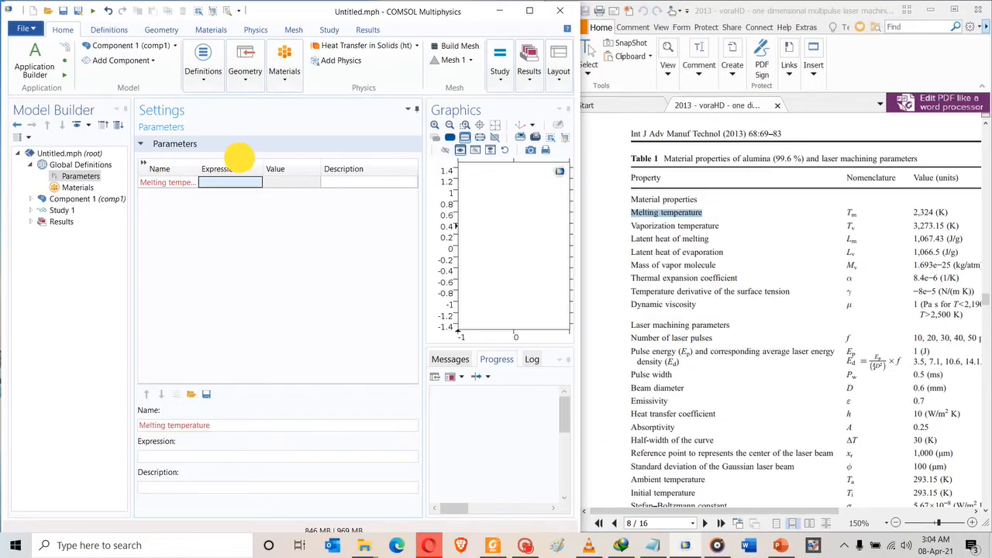
click(184, 182)
click(184, 182)
key(ctrl+c)
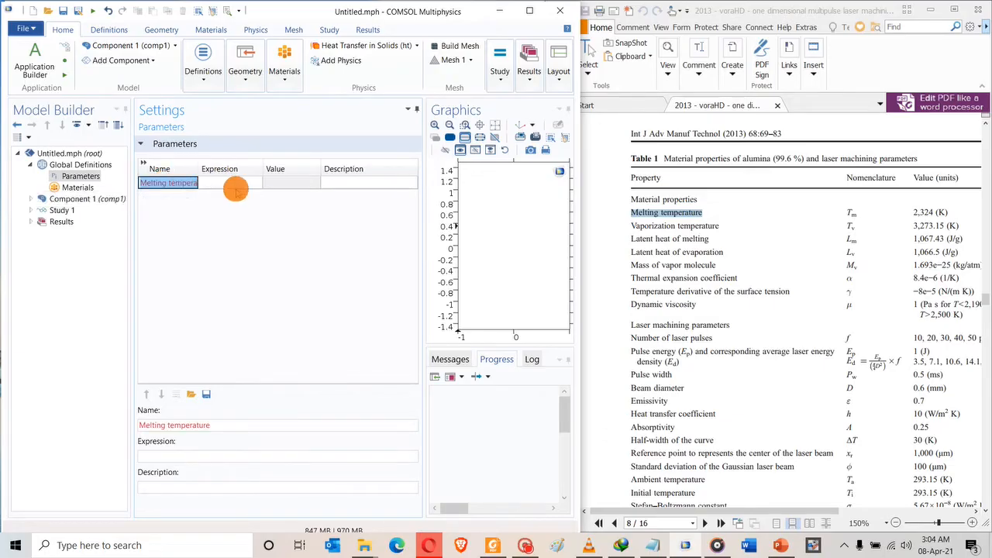
click(333, 181)
key(ctrl+v)
click(184, 183)
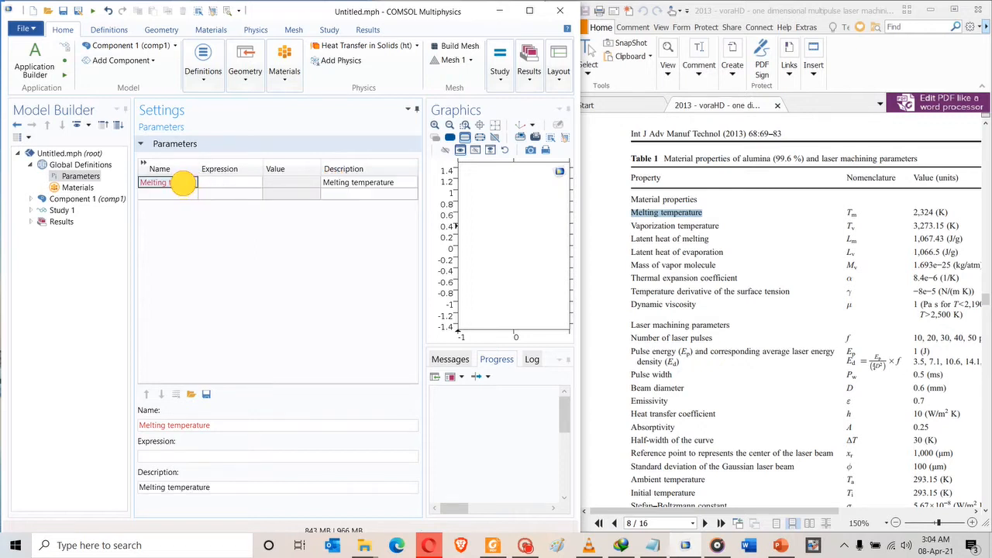
Name the first parameter Tm, copied from Table 1.
drag(846, 211, 858, 212)
key(ctrl+c)
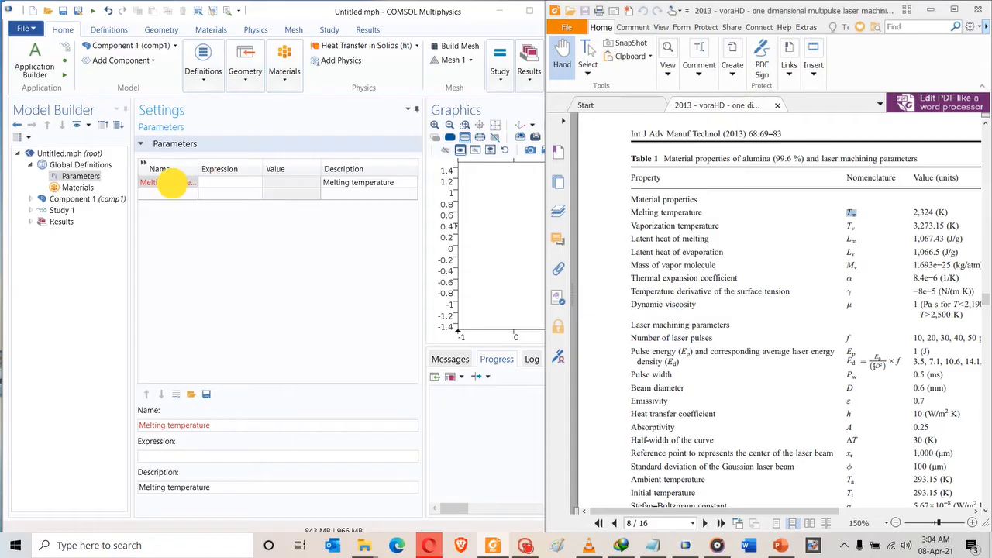
double_click(172, 183)
key(ctrl+v)
click(184, 194)
click(224, 186)
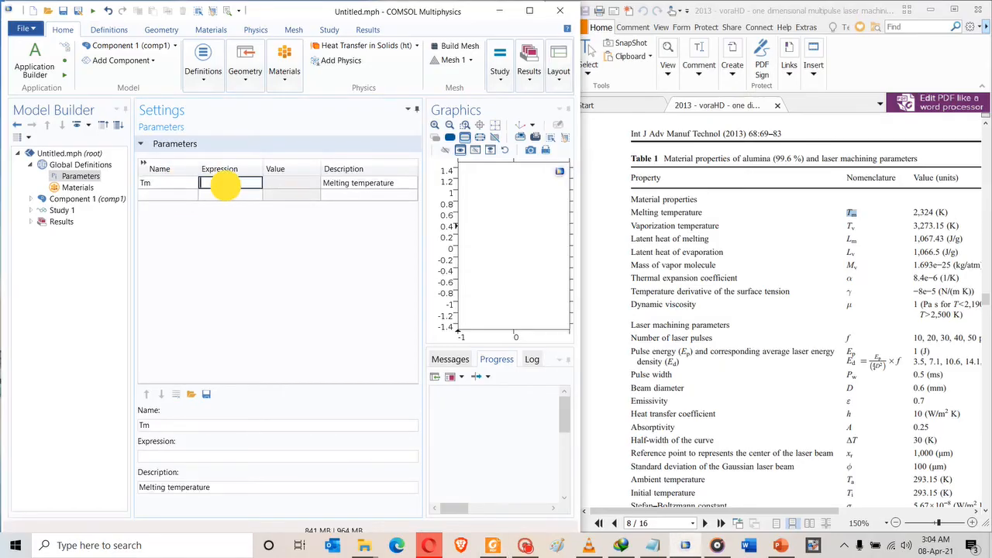
Set Tm's expression to 2324[K], removing the thousands comma that caused a syntax error.
click(920, 217)
double_click(925, 213)
key(ctrl+c)
click(230, 181)
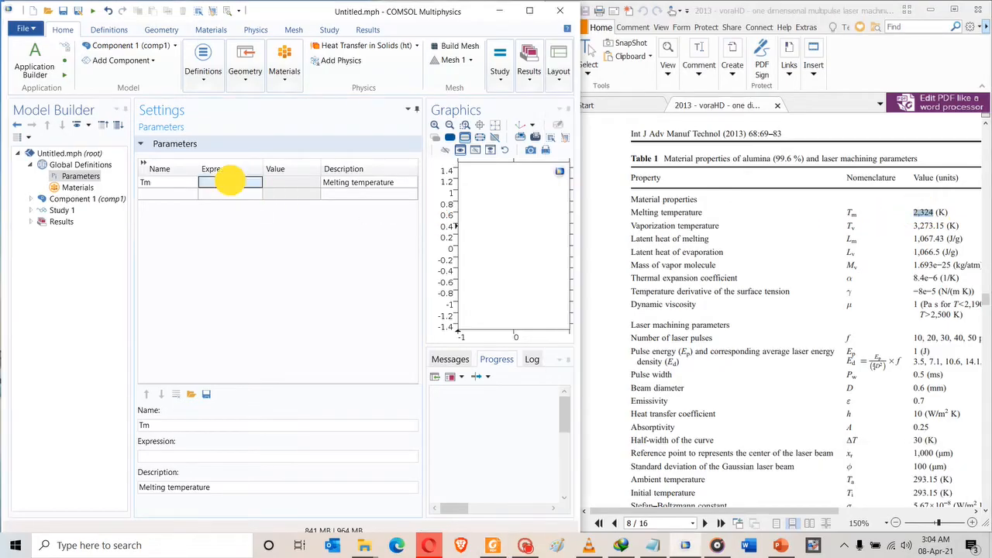
key(ctrl+v)
click(230, 194)
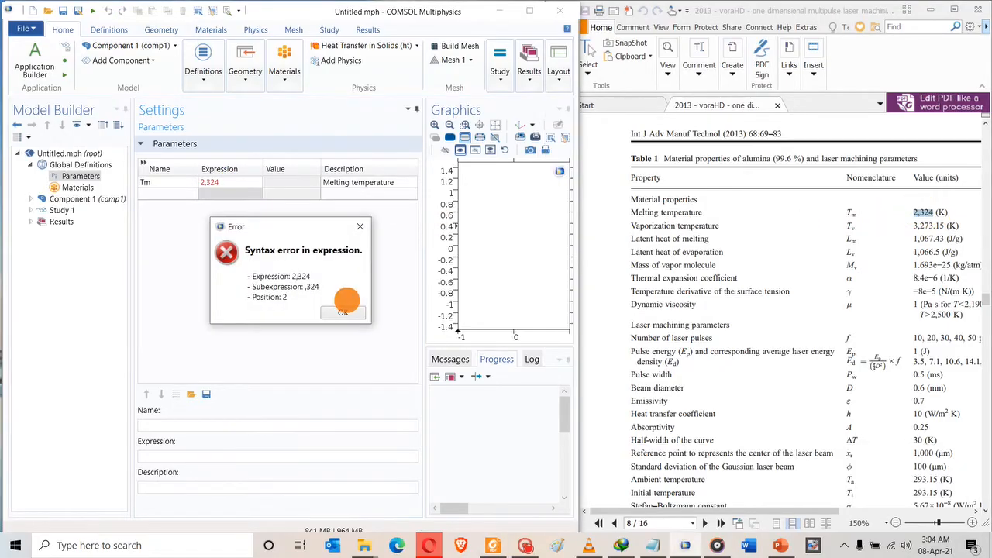
click(342, 312)
click(209, 184)
click(208, 184)
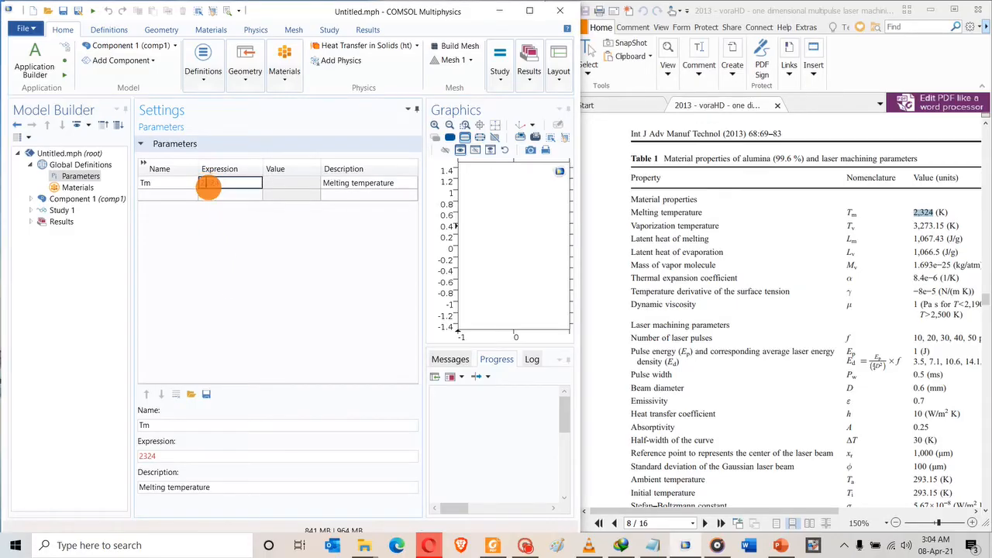
key(Return)
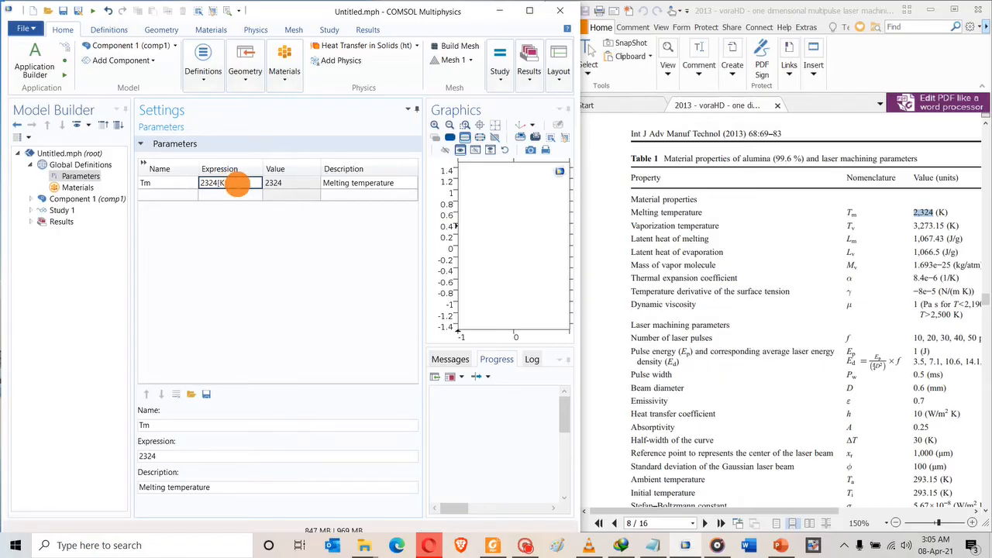
click(277, 194)
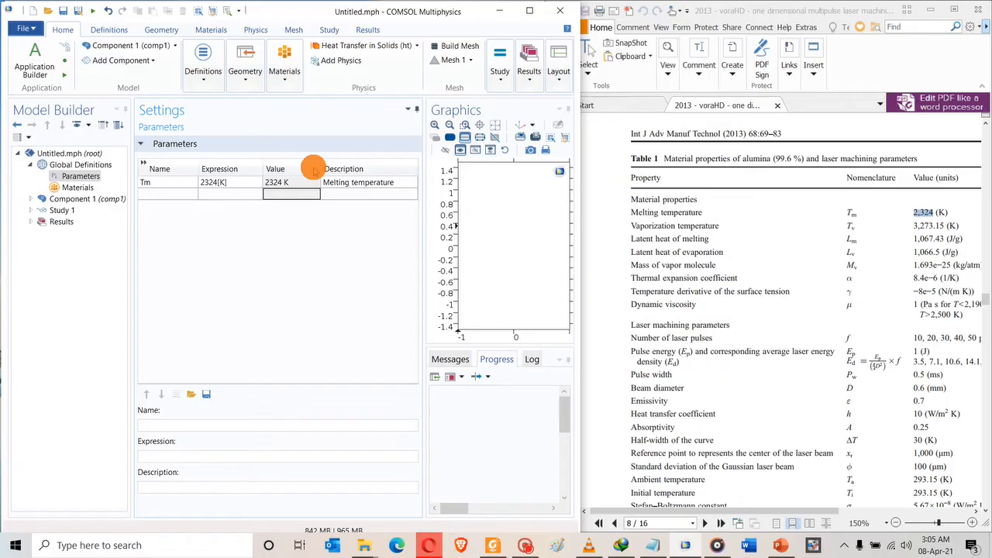
Review the Tm row's expression and description before starting the next row.
click(292, 183)
click(227, 182)
click(227, 183)
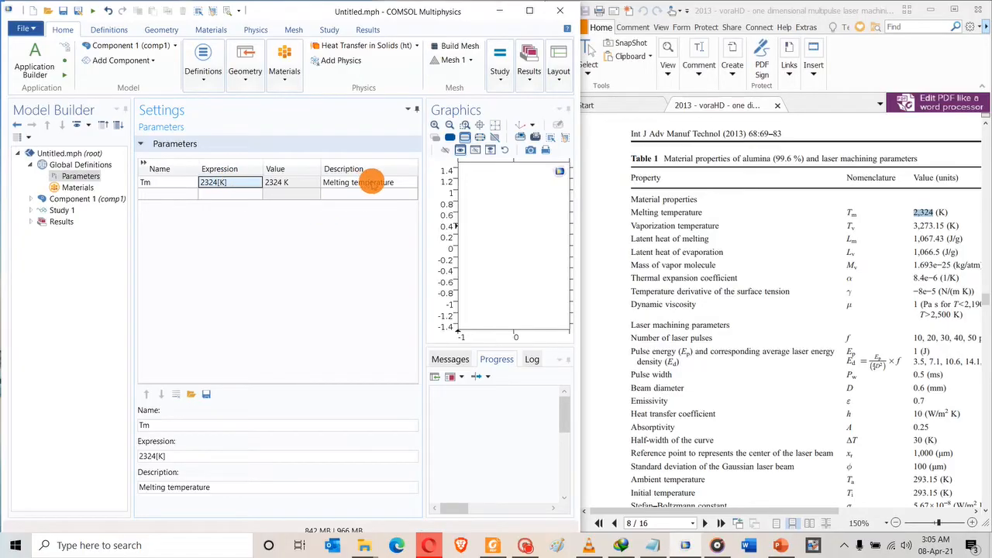
click(374, 182)
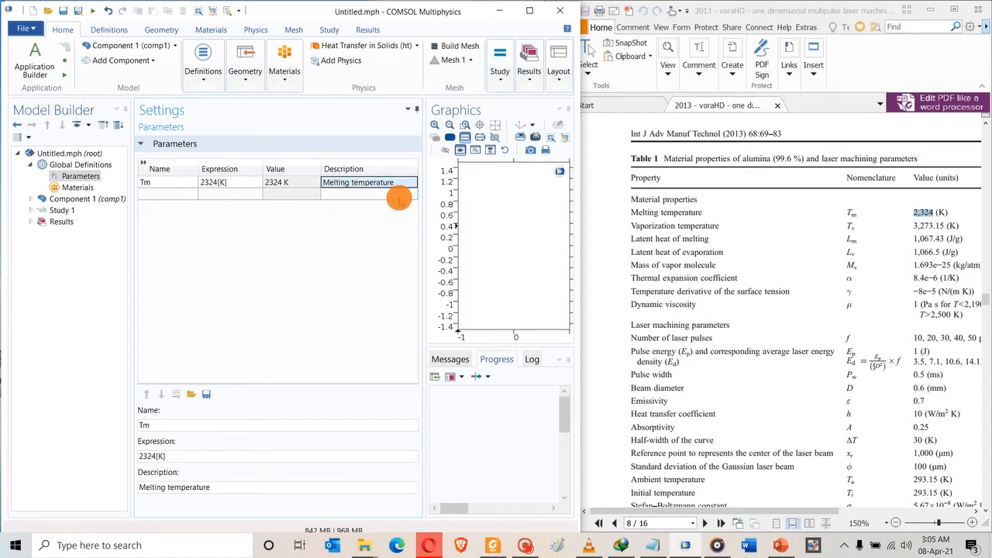
click(852, 224)
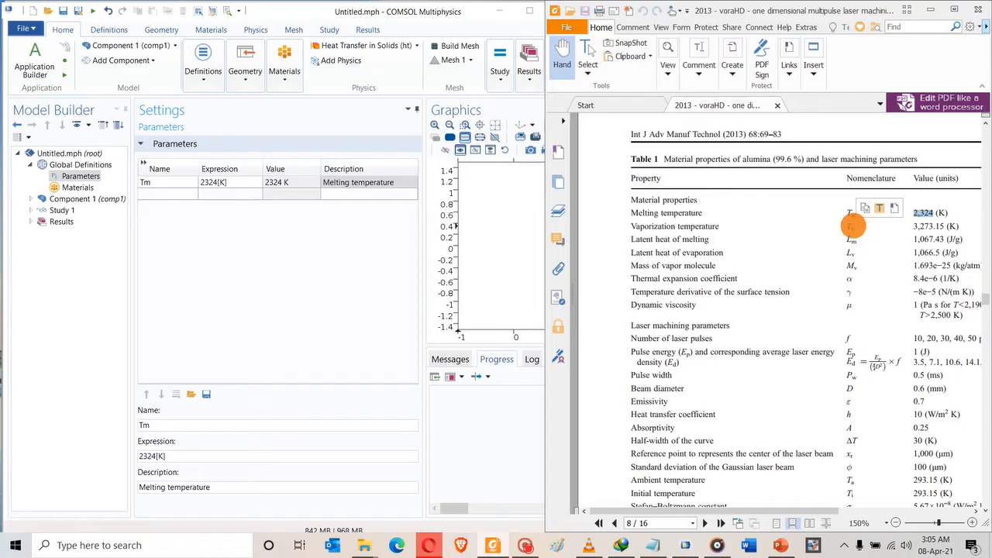
click(851, 225)
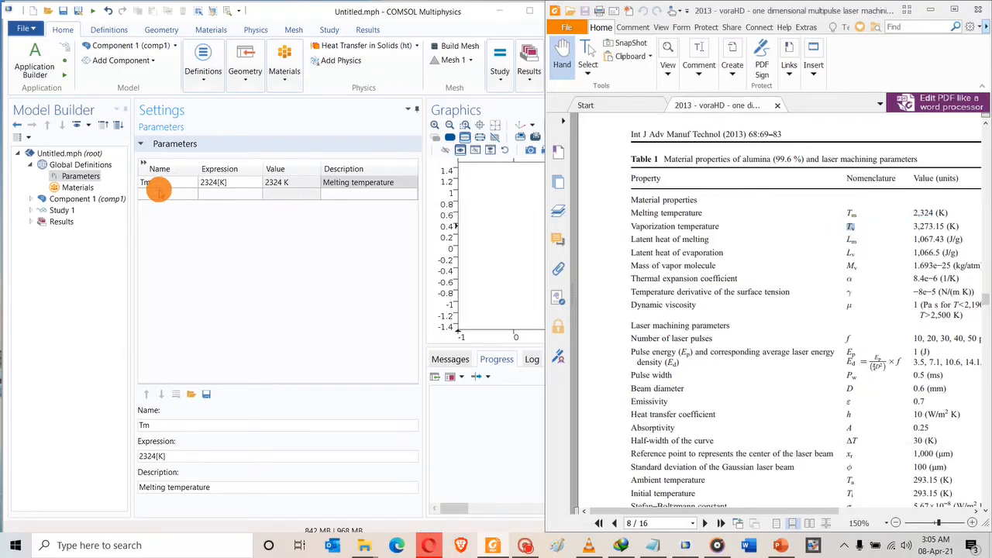
click(167, 194)
Add parameter Tv with expression 3273.15[K] copied from Table 1.
text(Tv)
key(Tab)
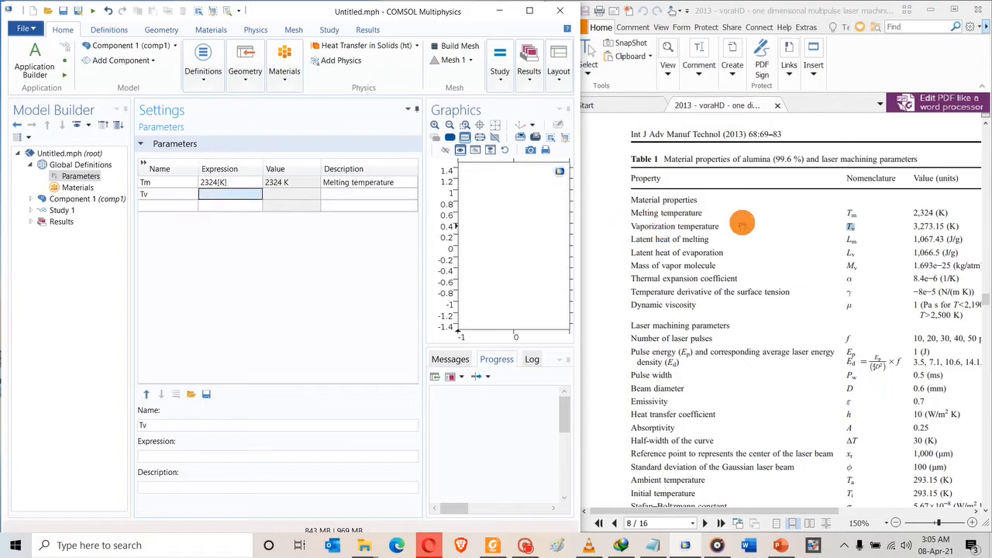
double_click(915, 224)
key(ctrl+c)
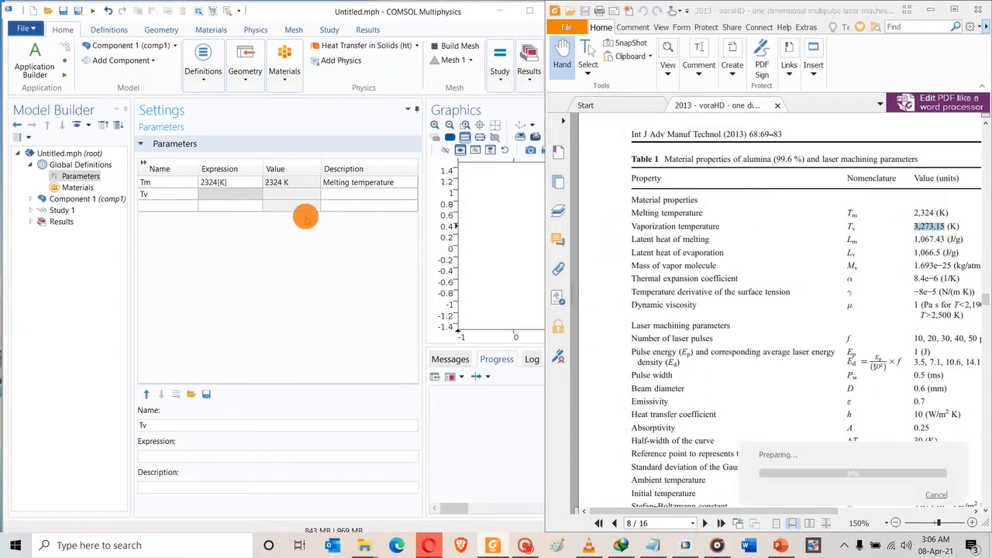
click(223, 194)
key(ctrl+v)
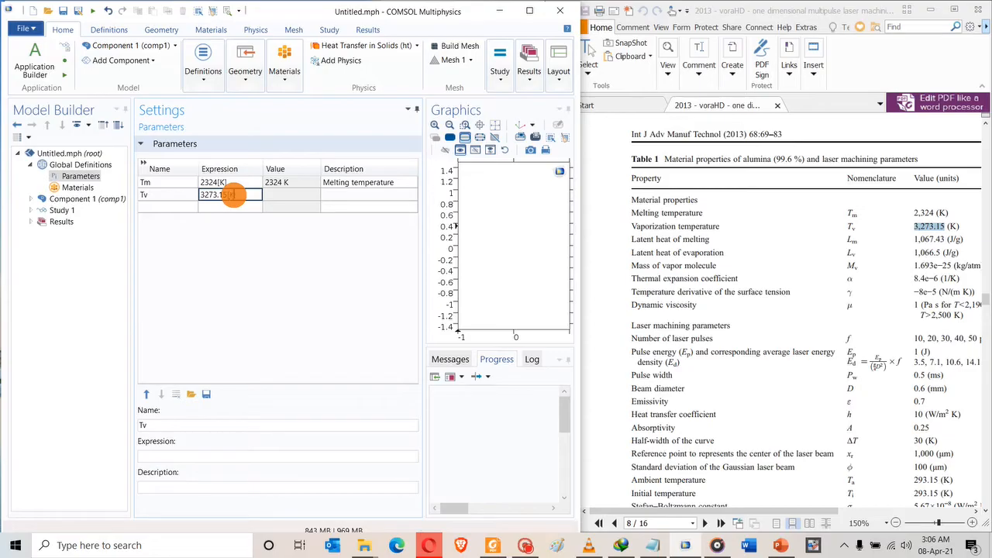
text([K])
click(365, 194)
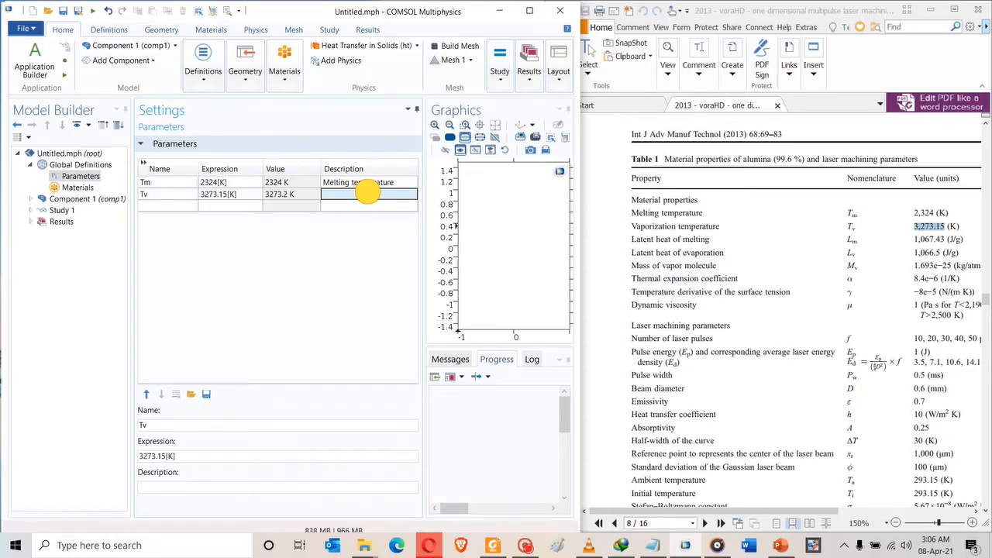
Give Tv the description 'Vaporization temperature' from the paper.
click(729, 226)
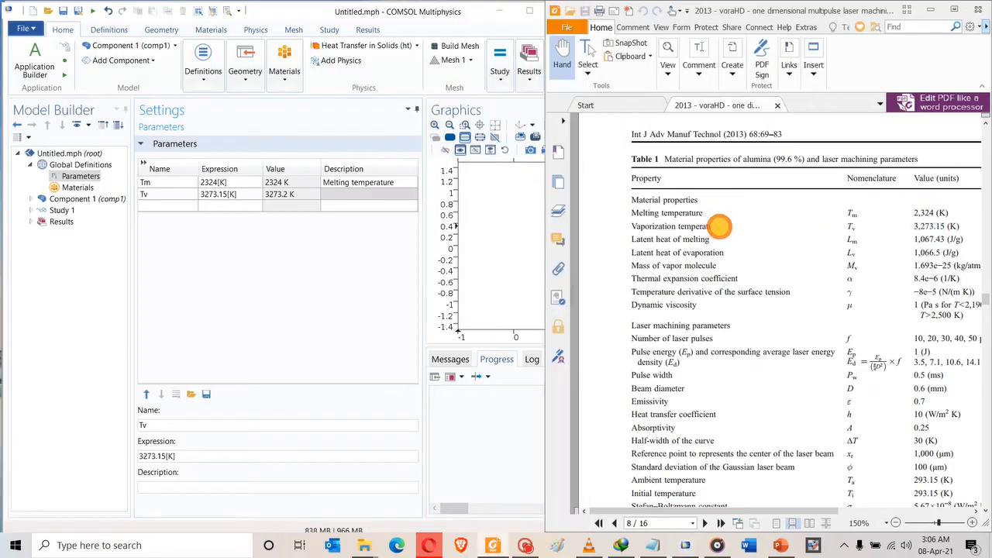
drag(719, 226, 629, 223)
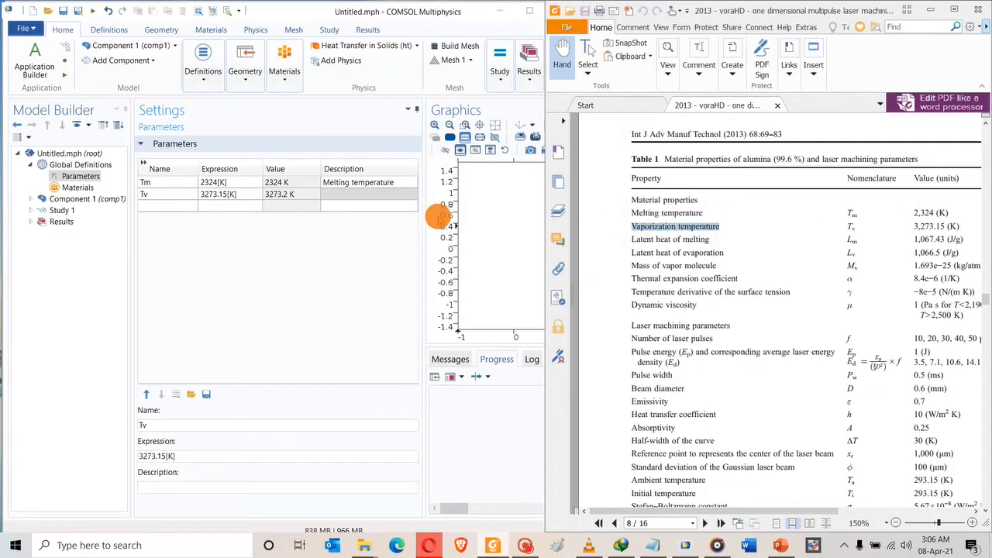
click(335, 193)
key(ctrl+v)
click(314, 206)
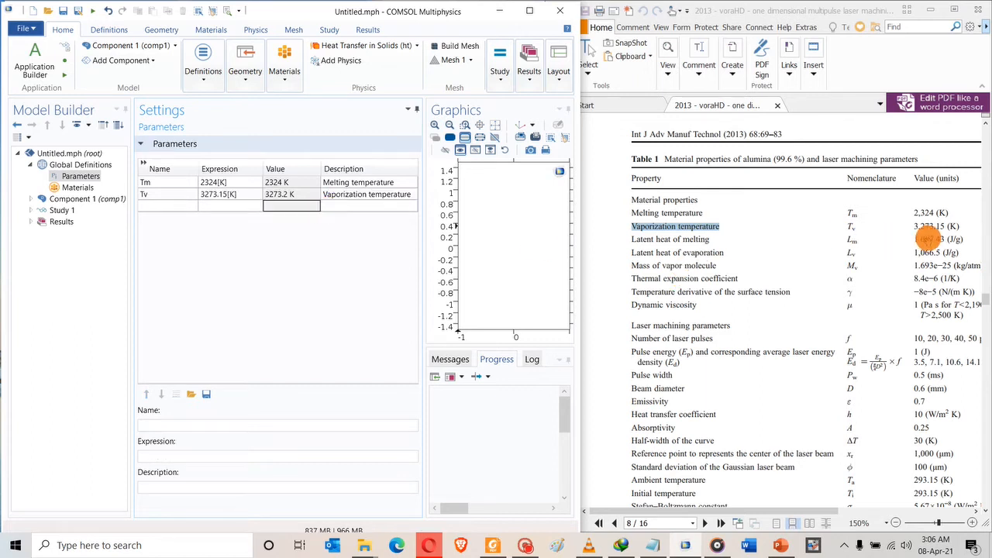
Add a third parameter Lm described as 'Latent heat of melting'.
click(856, 237)
drag(913, 238, 827, 241)
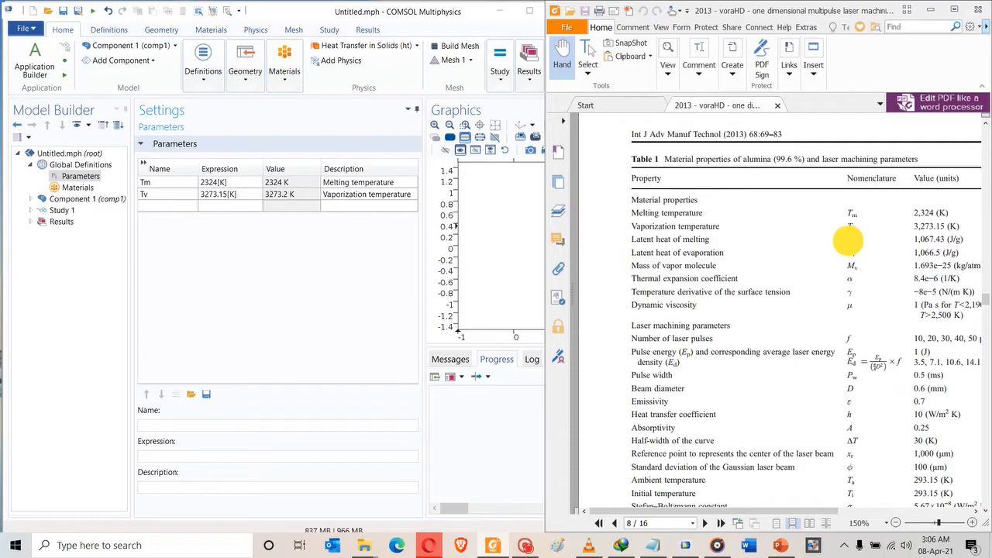
click(221, 206)
click(155, 206)
click(154, 206)
text(Lm)
click(730, 226)
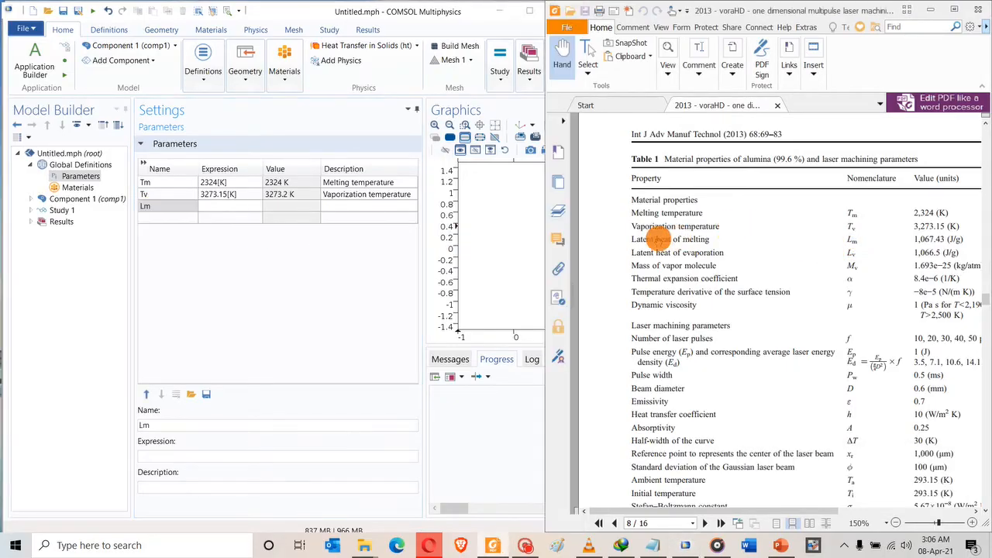
drag(627, 239, 704, 247)
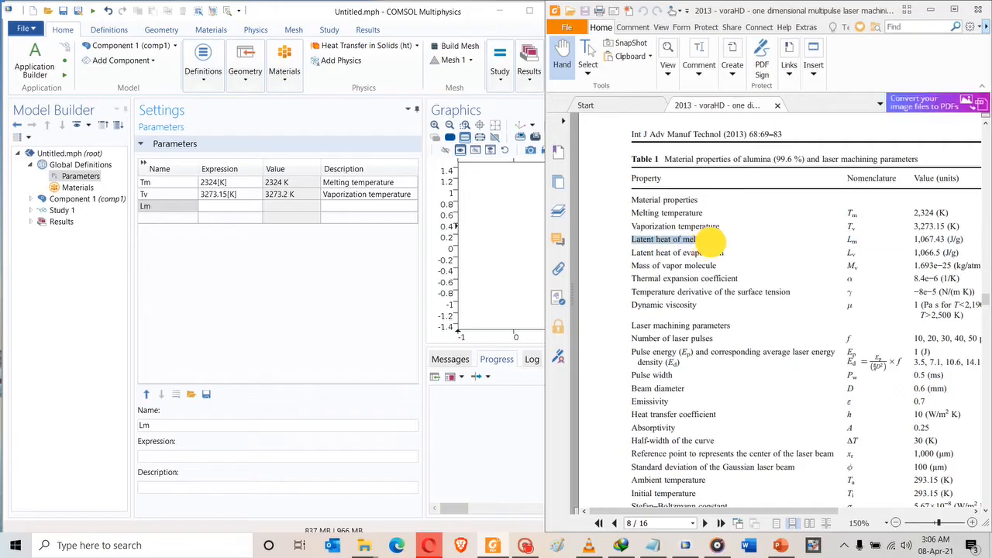
click(345, 206)
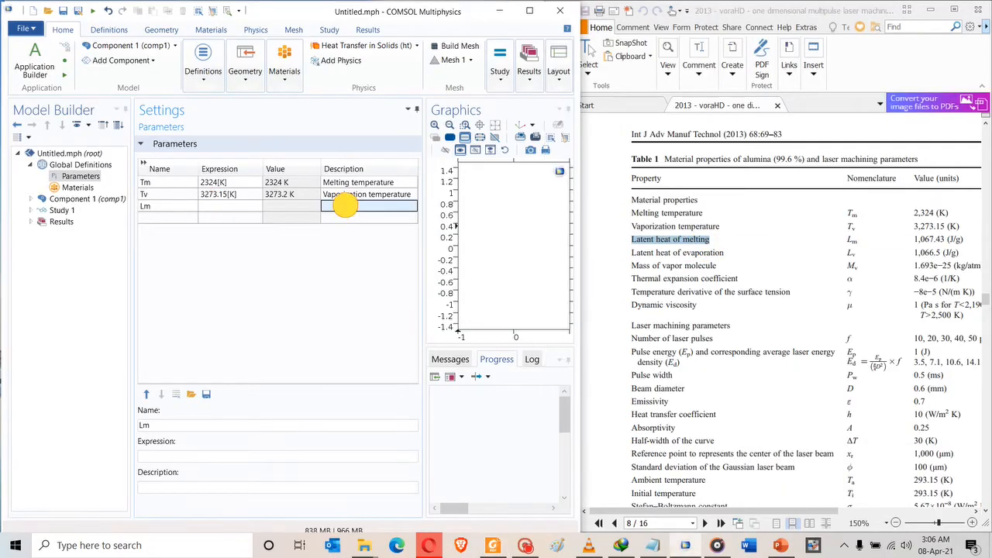
key(ctrl+v)
Set Lm's expression to 1067.43[J/g], dropping the comma from the paper's 1,067.43.
click(910, 242)
drag(914, 241, 944, 241)
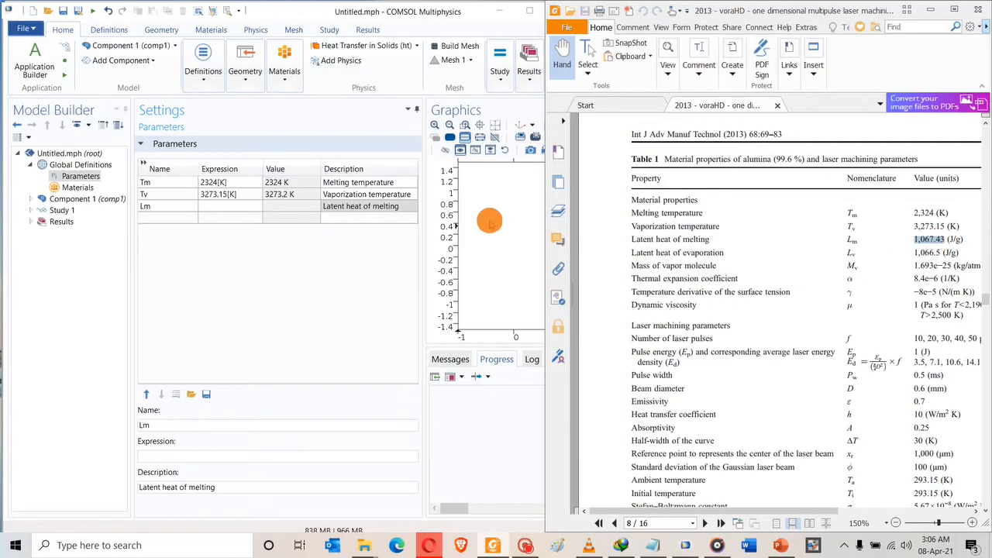
click(204, 207)
key(ctrl+v)
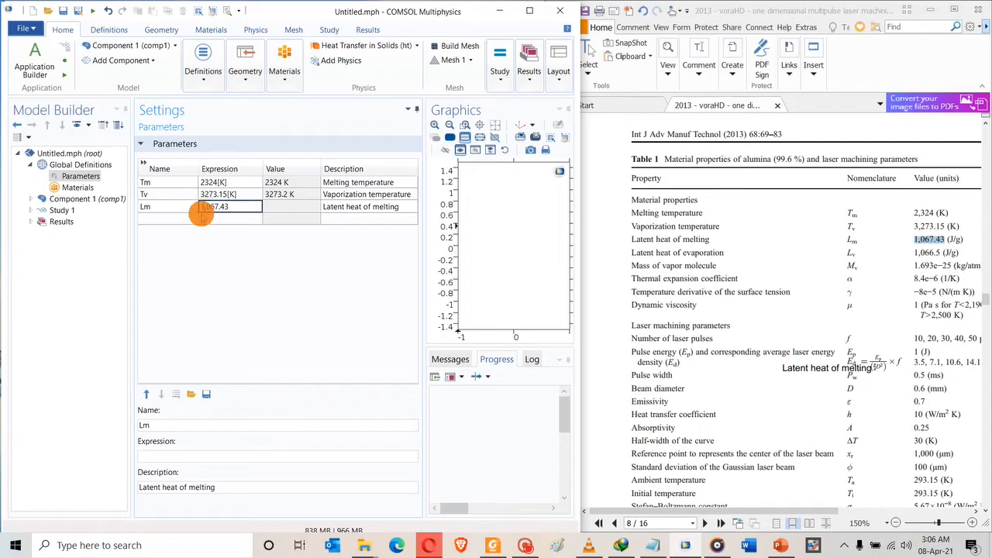
click(207, 207)
key(BackSpace)
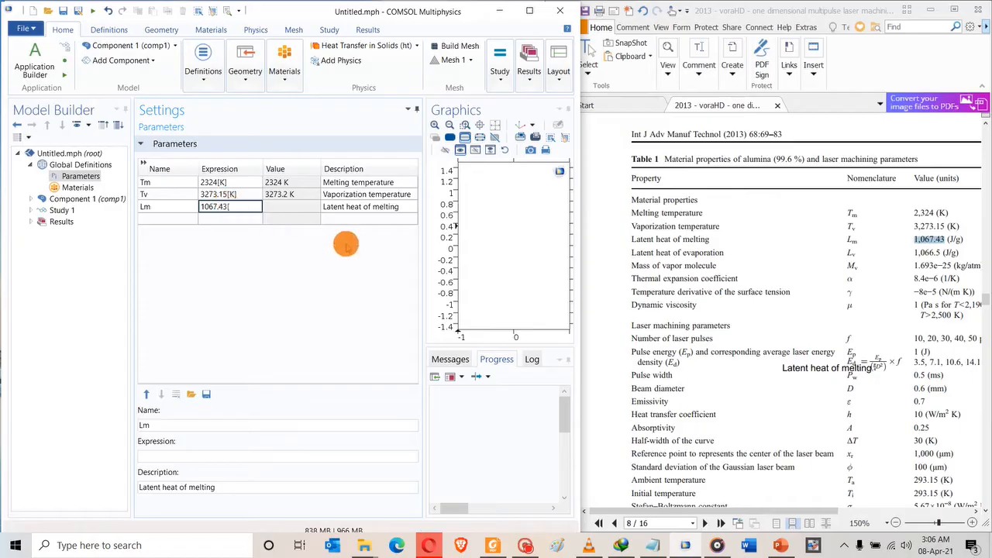
text([)
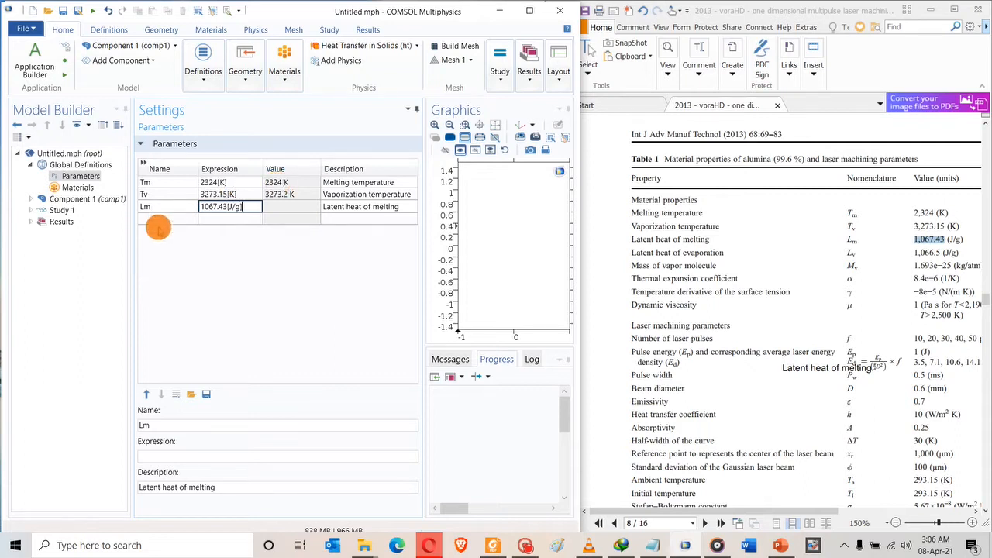
click(160, 227)
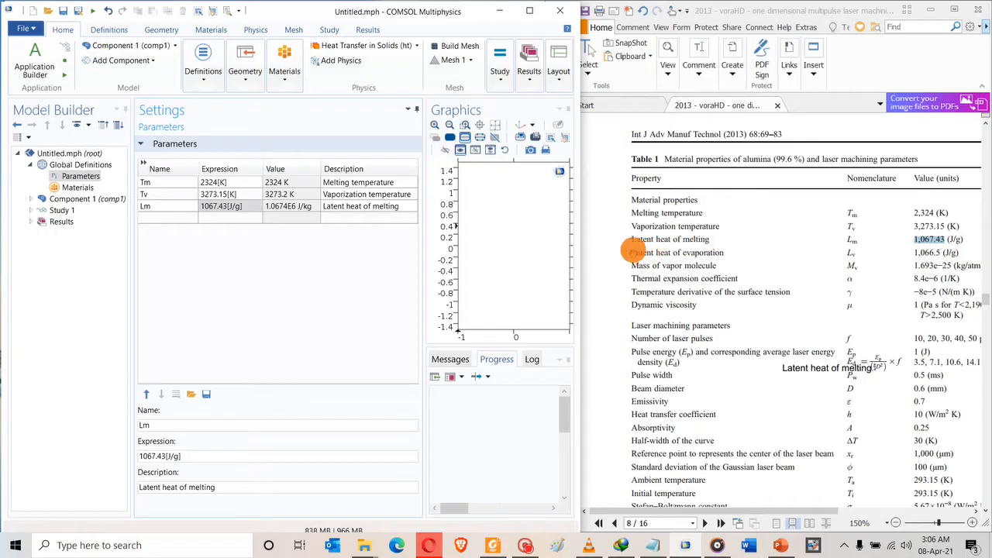
drag(629, 250, 723, 253)
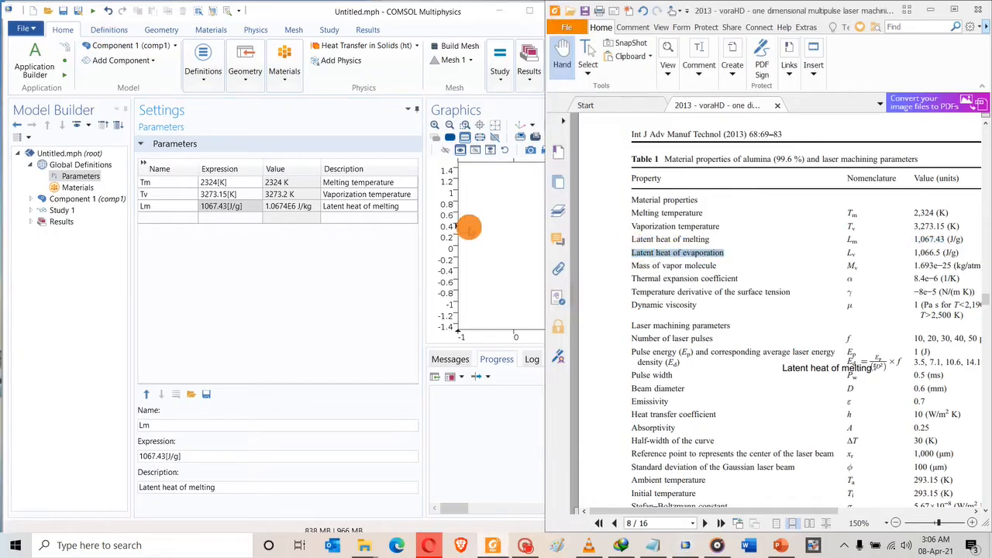
Add Lv = 1066.5[J/g] described as 'Latent heat of evaporation'.
click(334, 221)
key(ctrl+v)
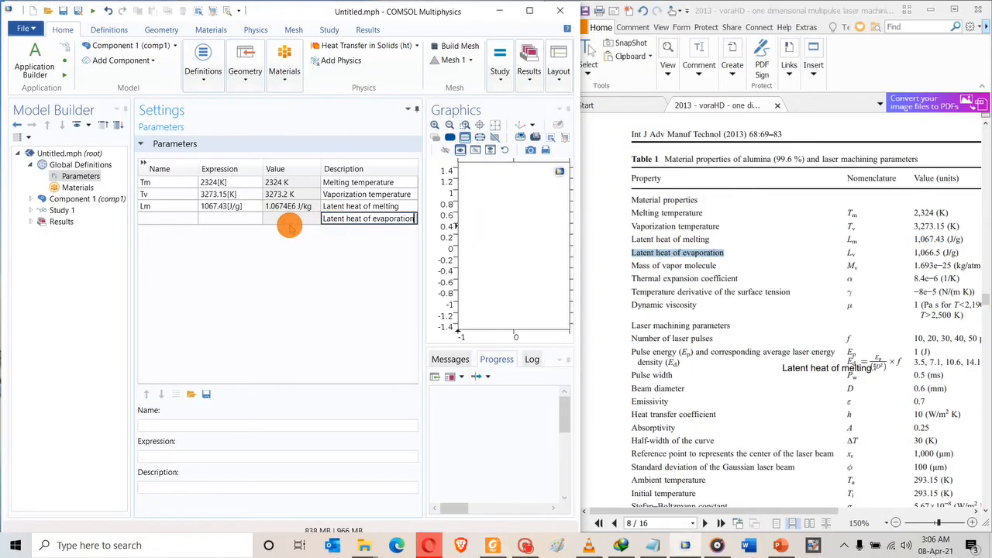
click(243, 219)
click(845, 252)
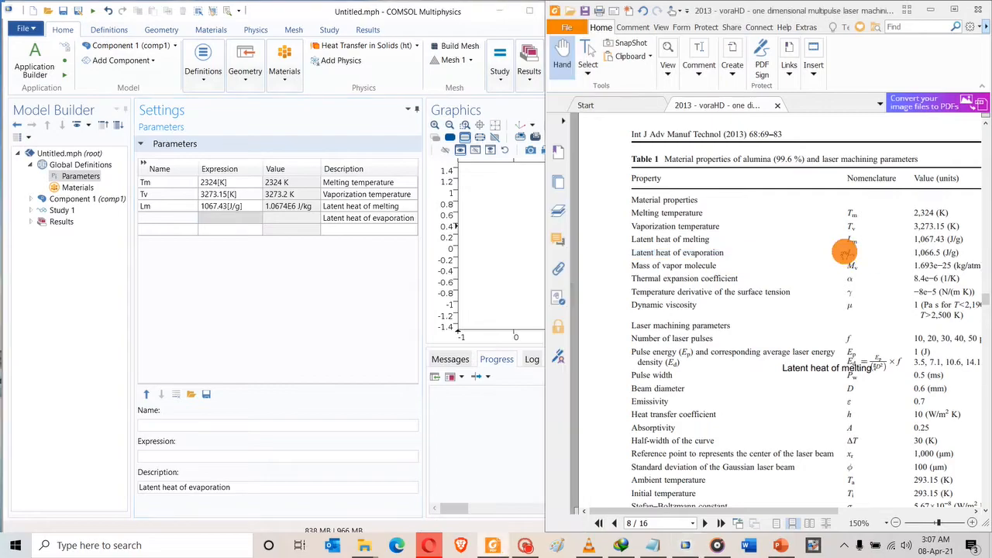
drag(849, 252, 161, 218)
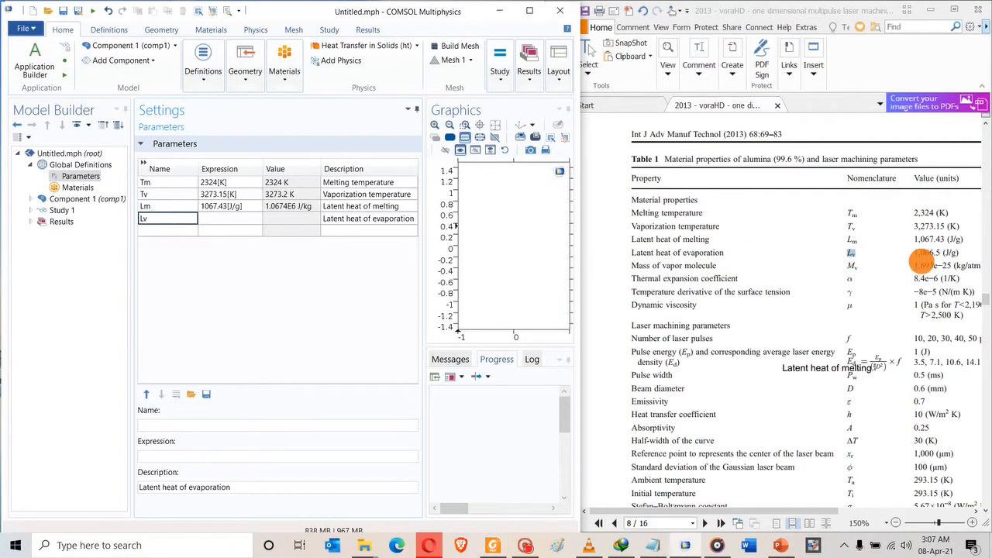
drag(906, 251, 223, 223)
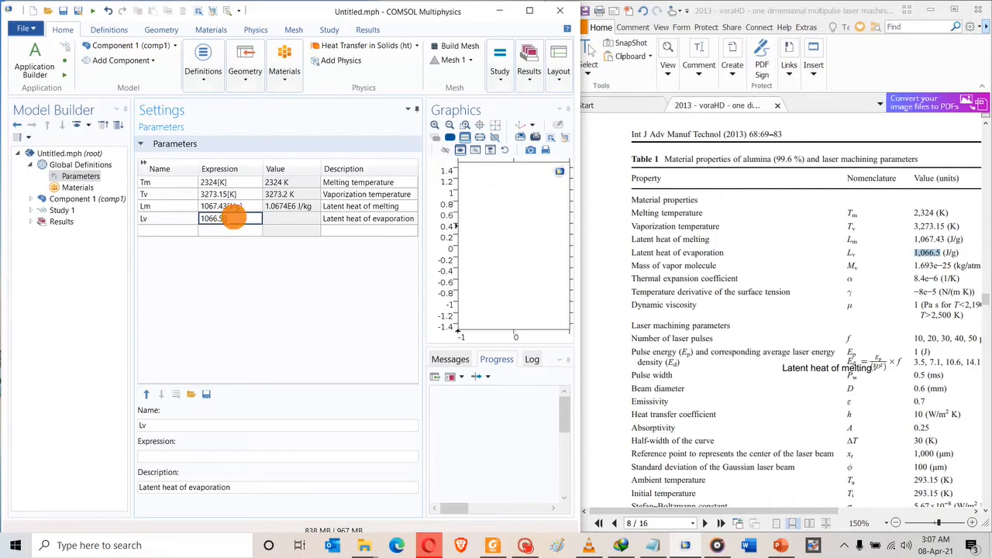
text([J/g])
click(188, 229)
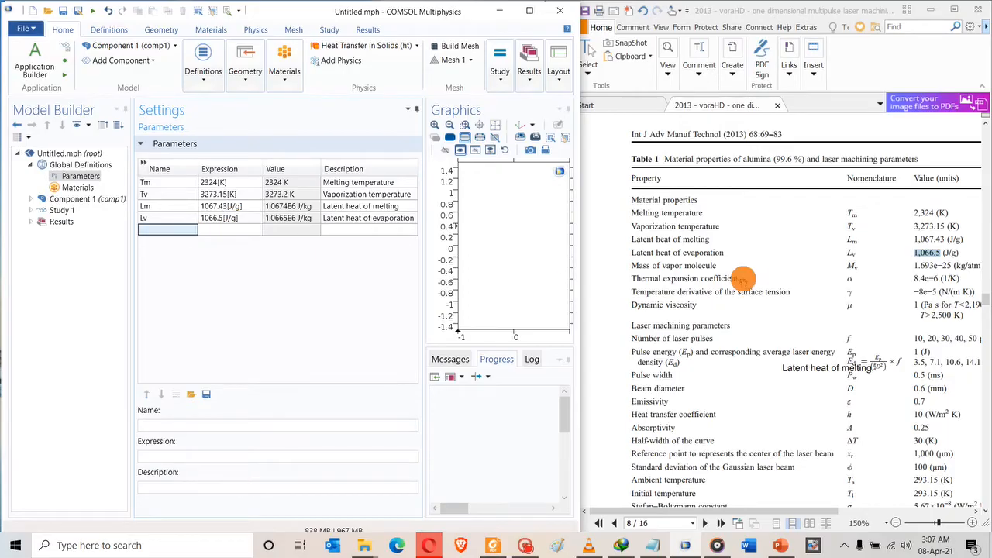
Add Mv = 1.693e-25[kg/atm] described as 'Mass of vapor molecule'.
drag(629, 266, 713, 264)
key(ctrl+c)
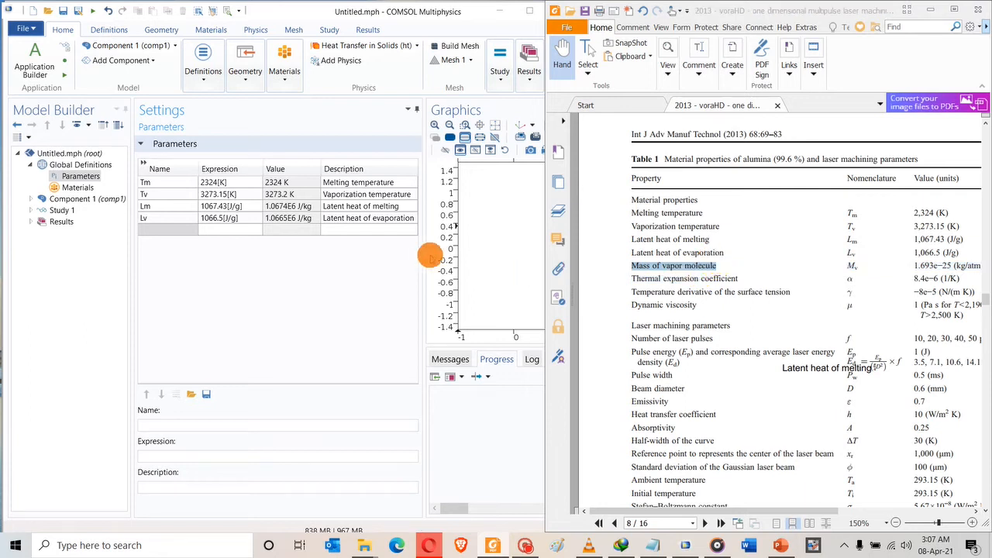
click(334, 230)
key(ctrl+v)
click(858, 269)
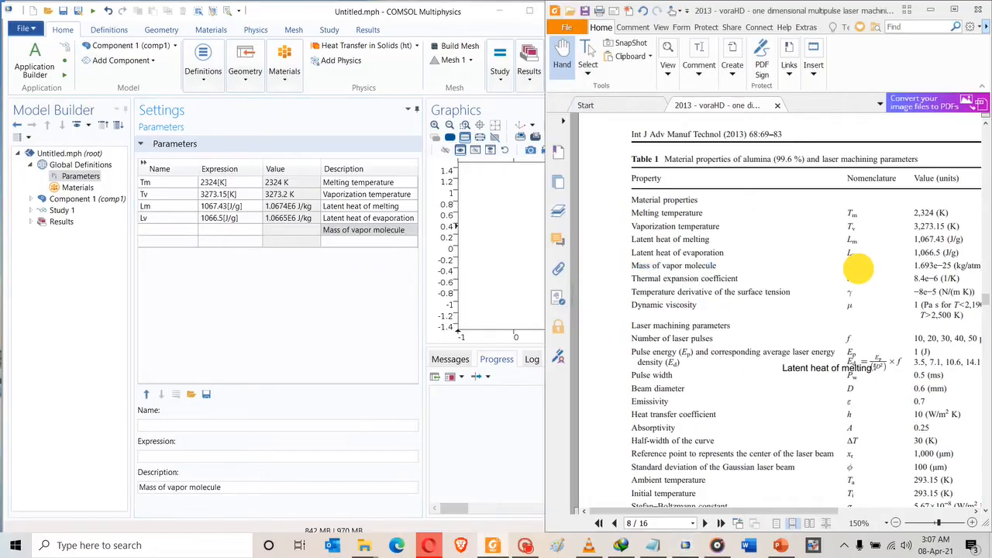
click(152, 230)
text(Mv)
drag(910, 265, 955, 267)
key(ctrl+c)
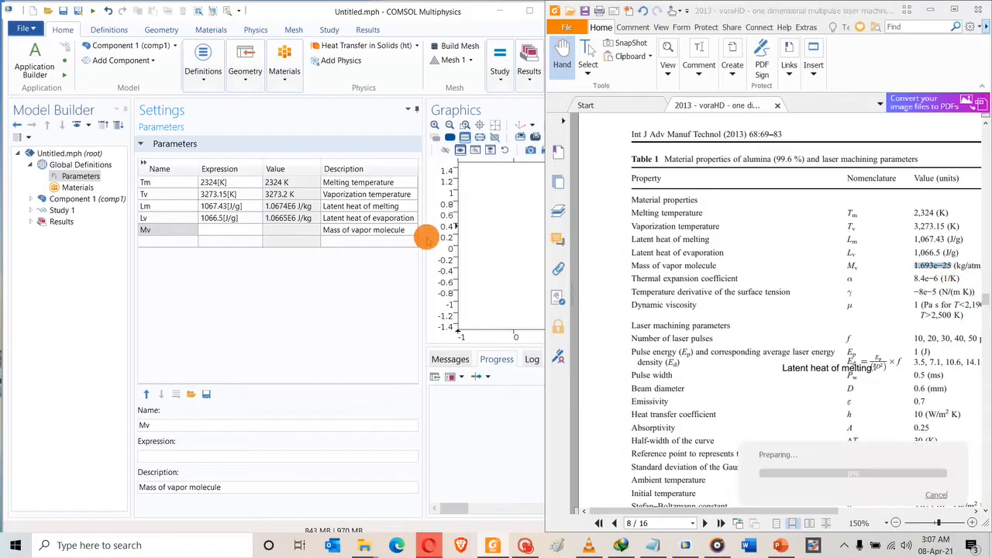
click(220, 231)
key(ctrl+v)
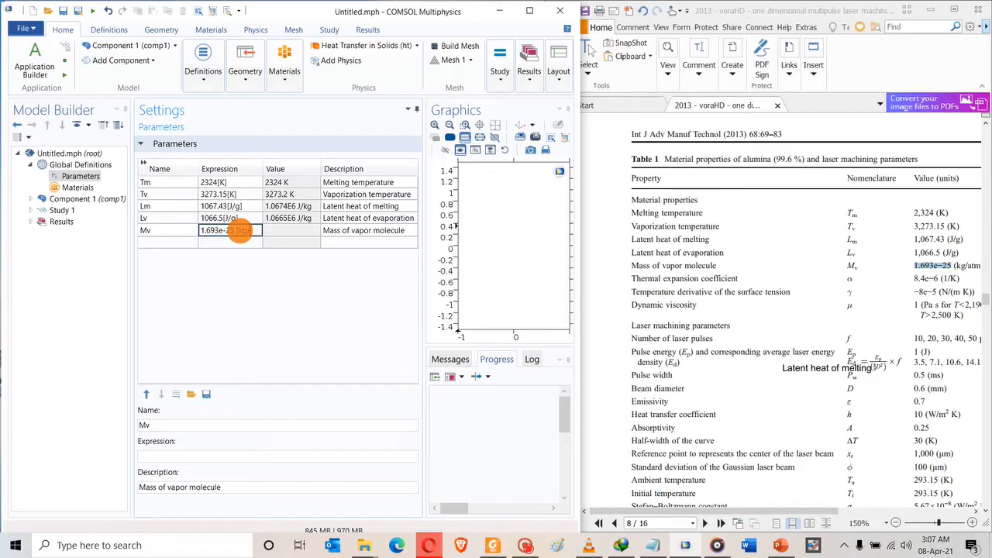
text(])
key(Return)
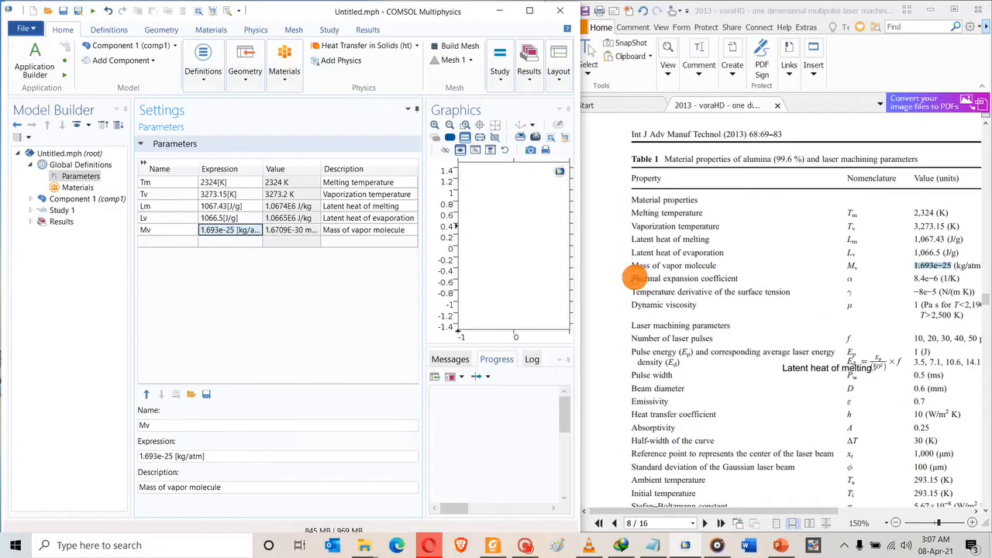
Give the next row the description 'Thermal expansion coefficient' from the paper.
drag(632, 276, 740, 281)
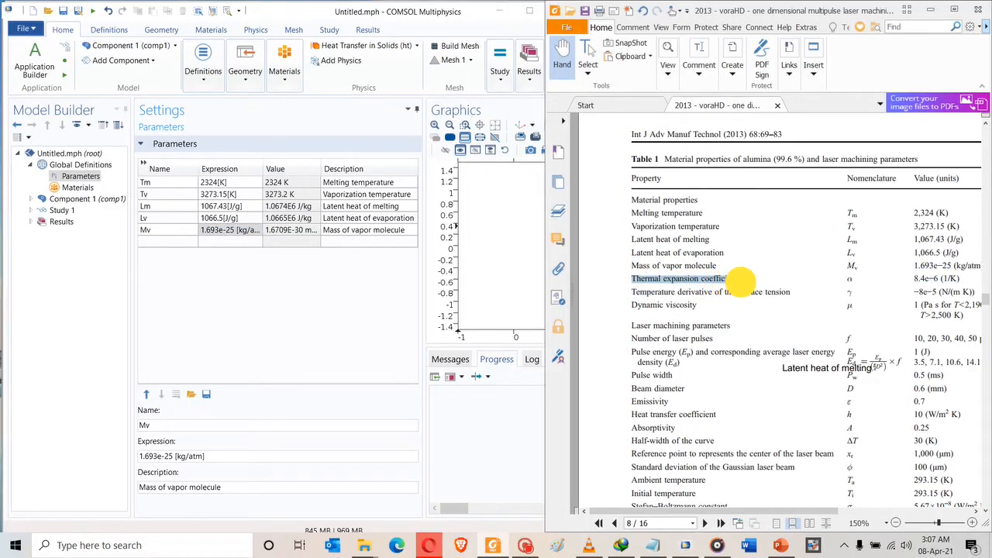
key(ctrl+c)
click(334, 242)
key(ctrl+v)
click(193, 242)
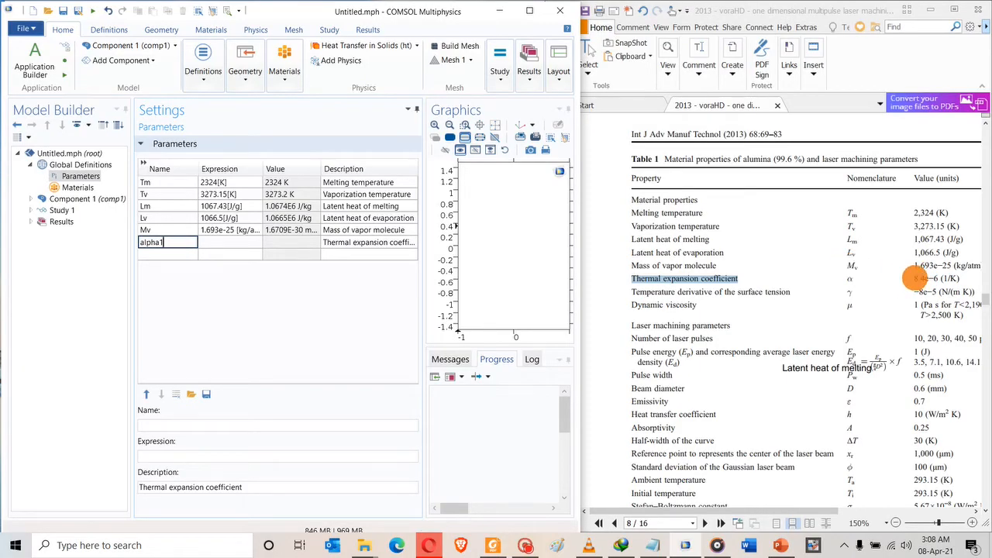
Set alpha1's expression to 8.4e-6[1/K], correcting the syntax error after the first paste.
click(926, 278)
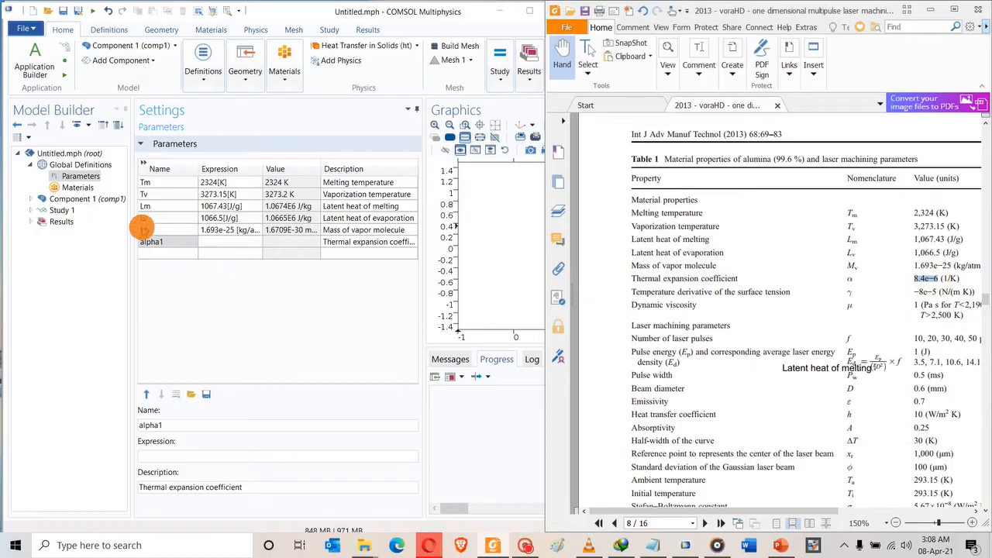
click(221, 241)
key(ctrl+v)
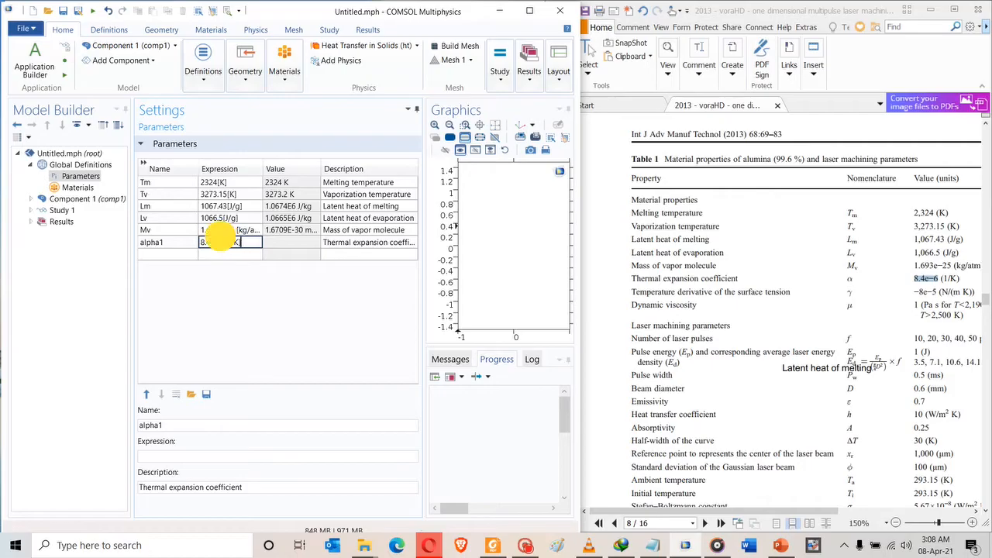
click(219, 230)
click(342, 312)
click(221, 242)
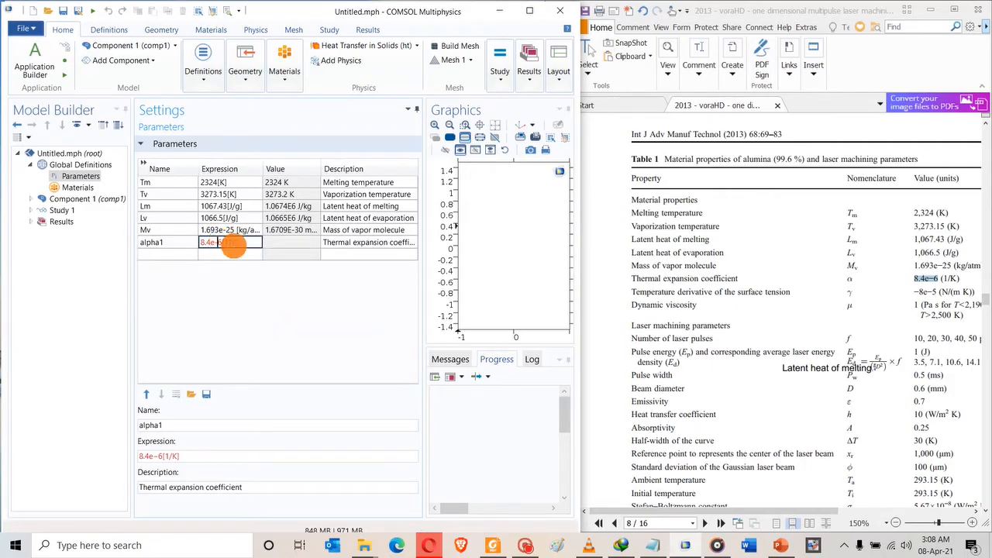
click(248, 262)
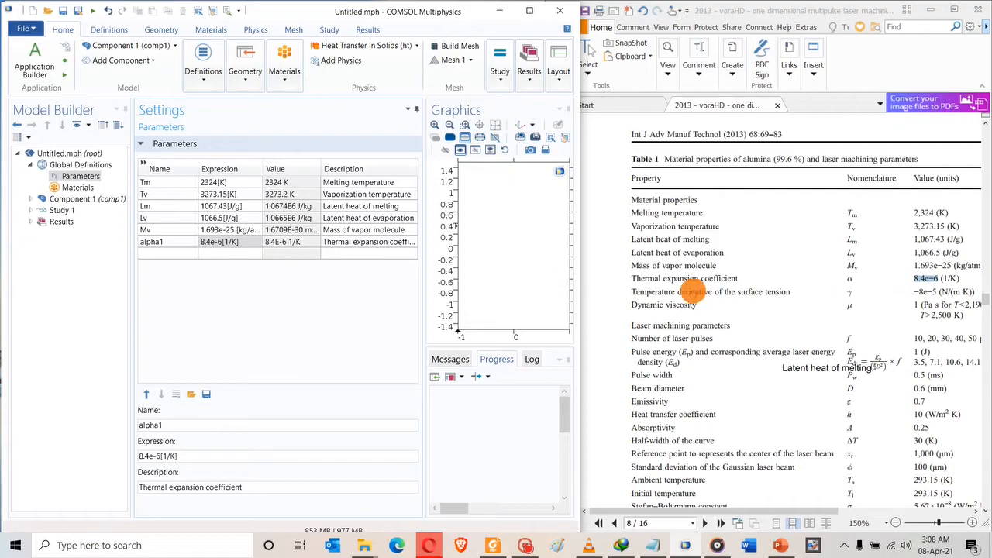
Copy 'Temperature derivative of the surface tension' from the paper into the new row's description.
click(632, 291)
drag(632, 292, 775, 292)
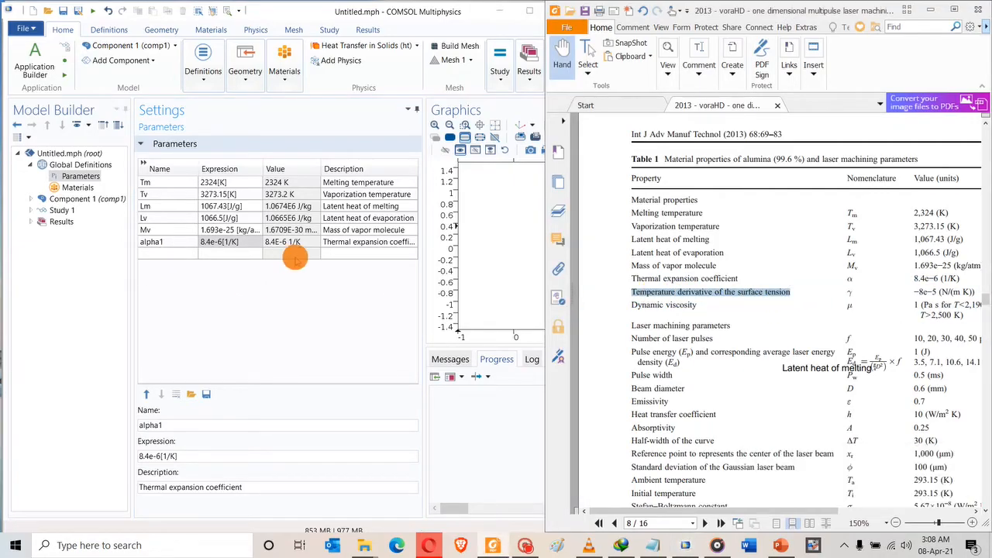
click(342, 252)
key(ctrl+v)
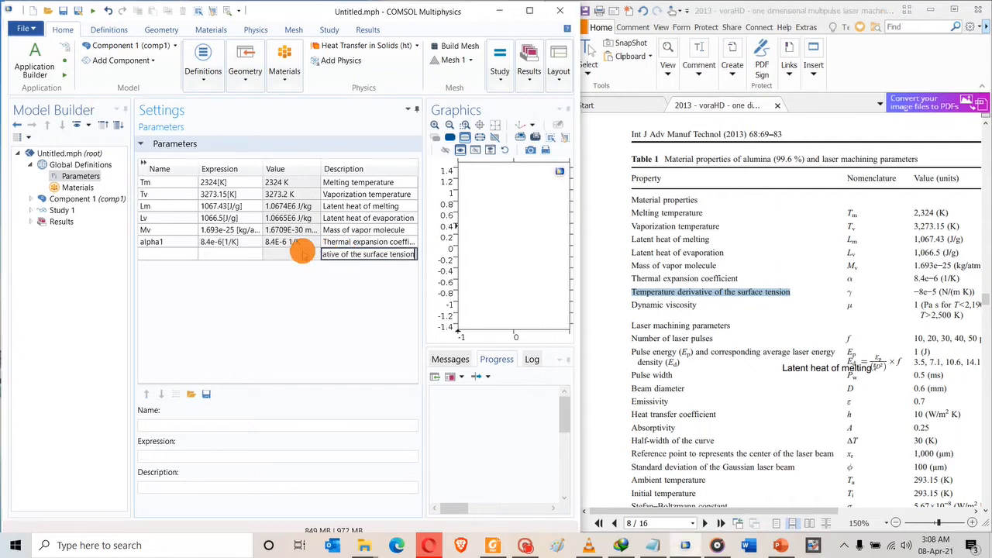
click(302, 255)
Name the row dsurtT with expression -8e-5[N/m/K], fixing the pasted minus sign.
drag(914, 291, 938, 291)
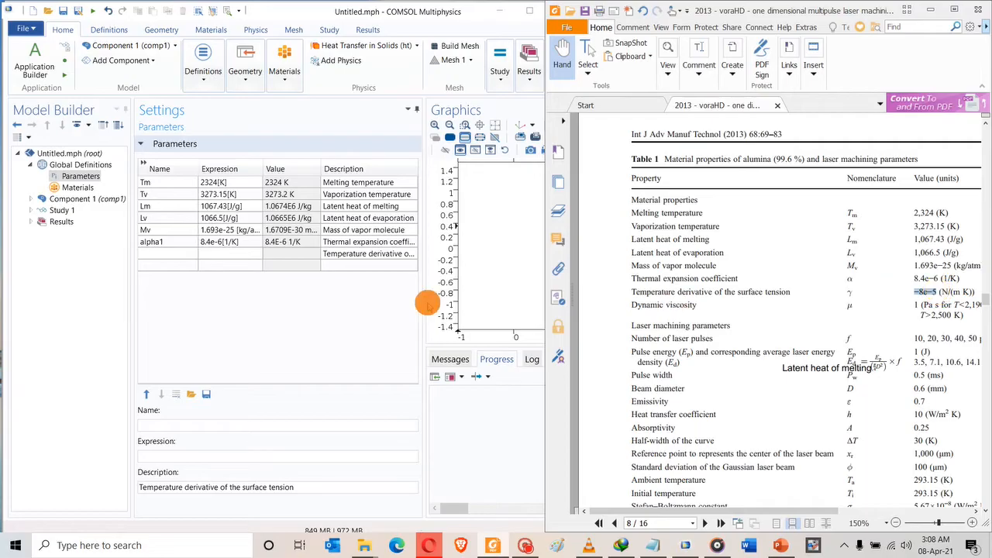
click(219, 254)
key(ctrl+v)
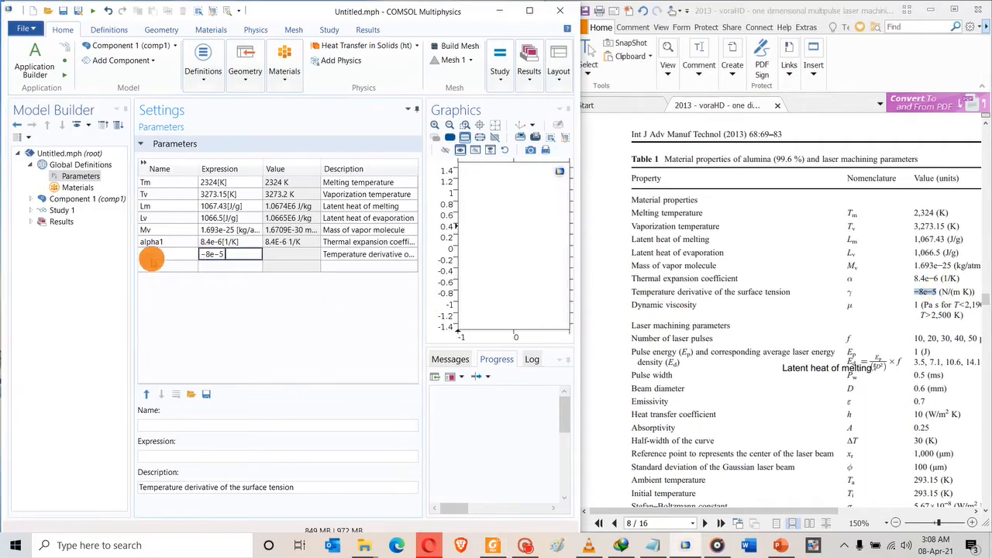
click(152, 253)
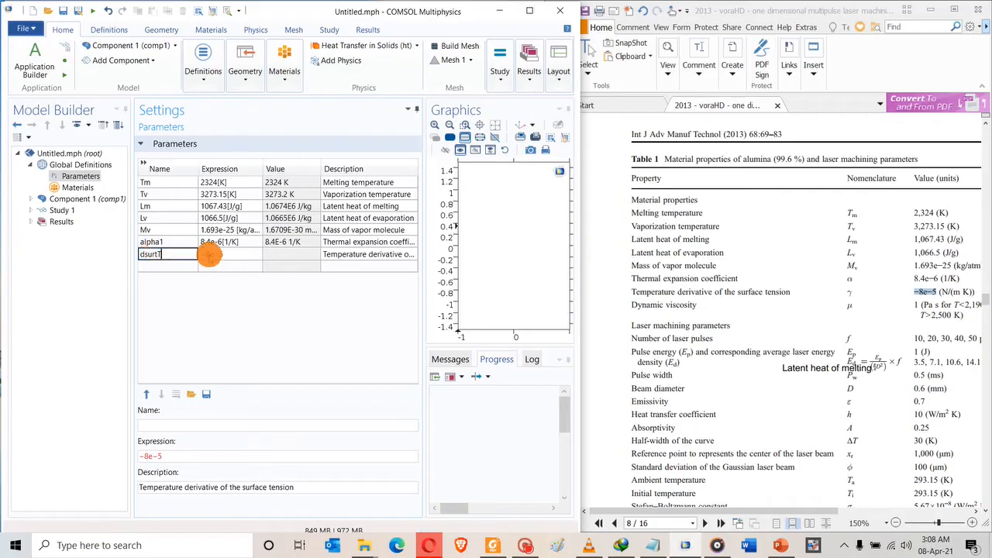
click(209, 256)
click(346, 310)
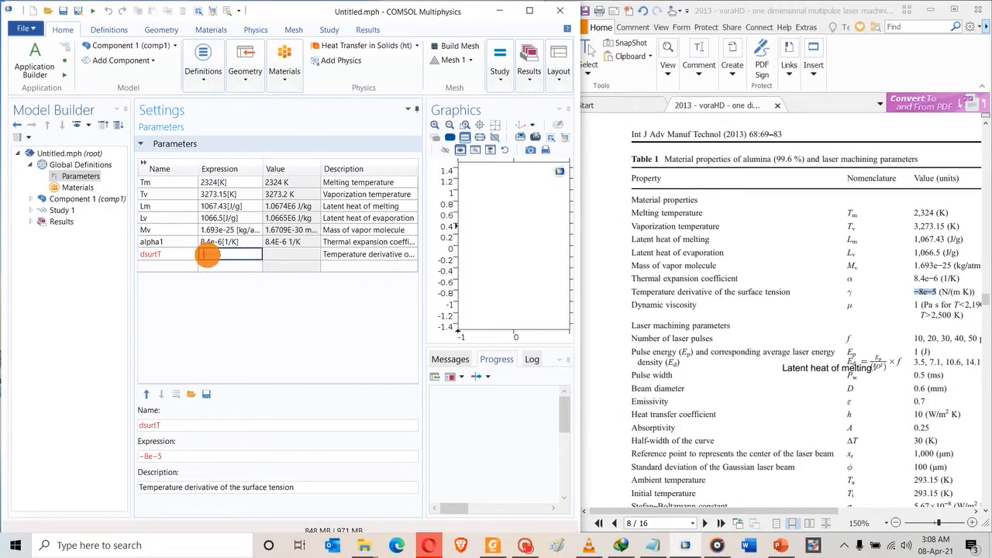
click(217, 258)
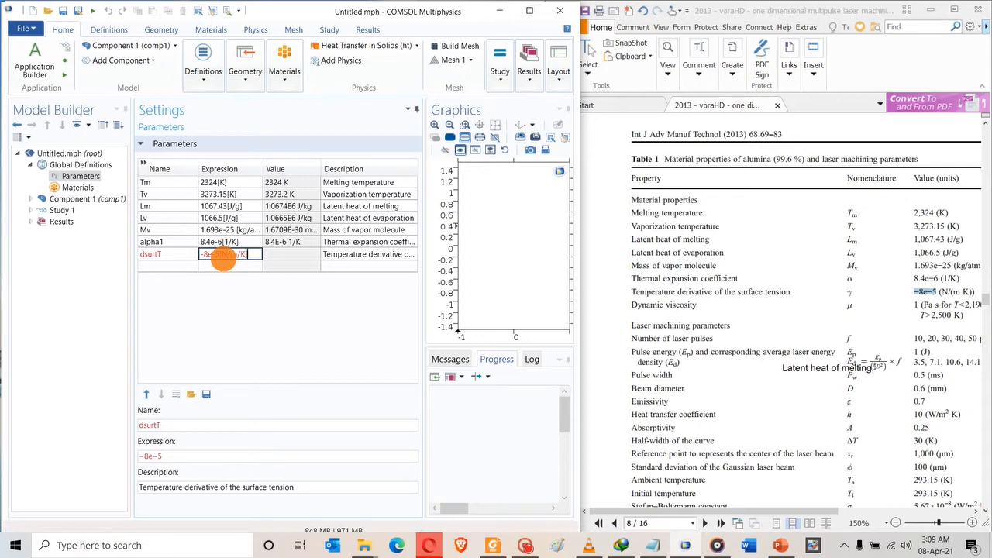
click(190, 267)
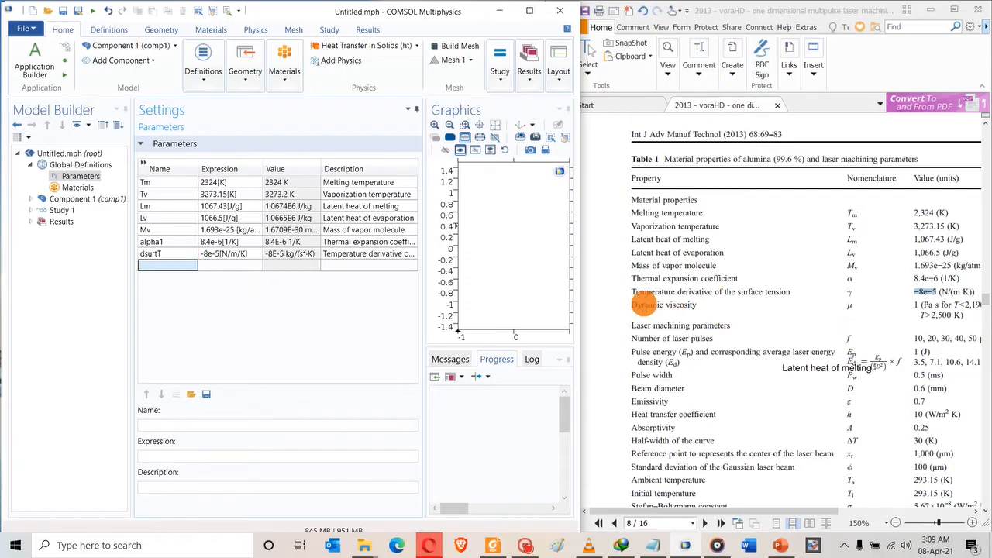
Copy 'Number of laser pulses' from the paper into a new parameter row's description.
scroll(669, 288, down, 1)
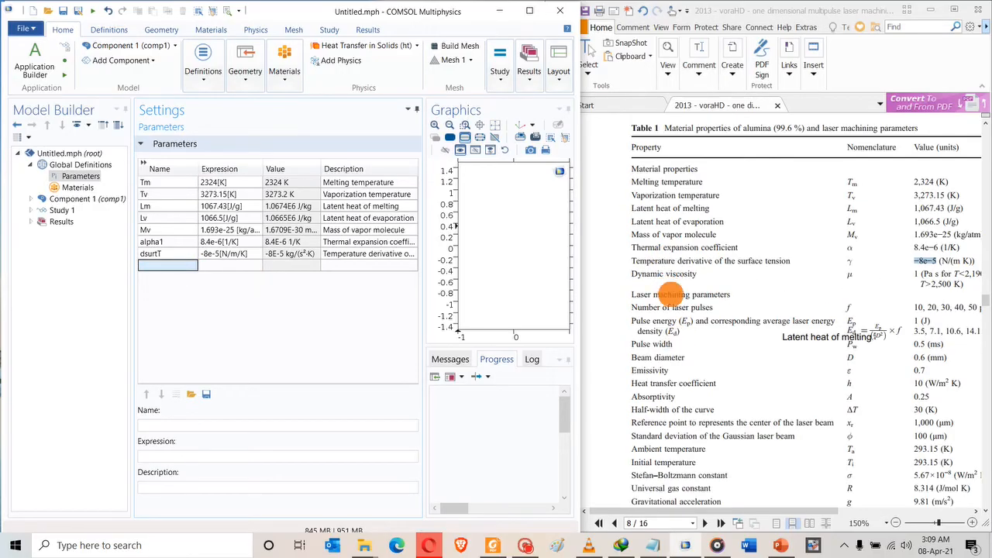
click(703, 512)
scroll(668, 290, down, 1)
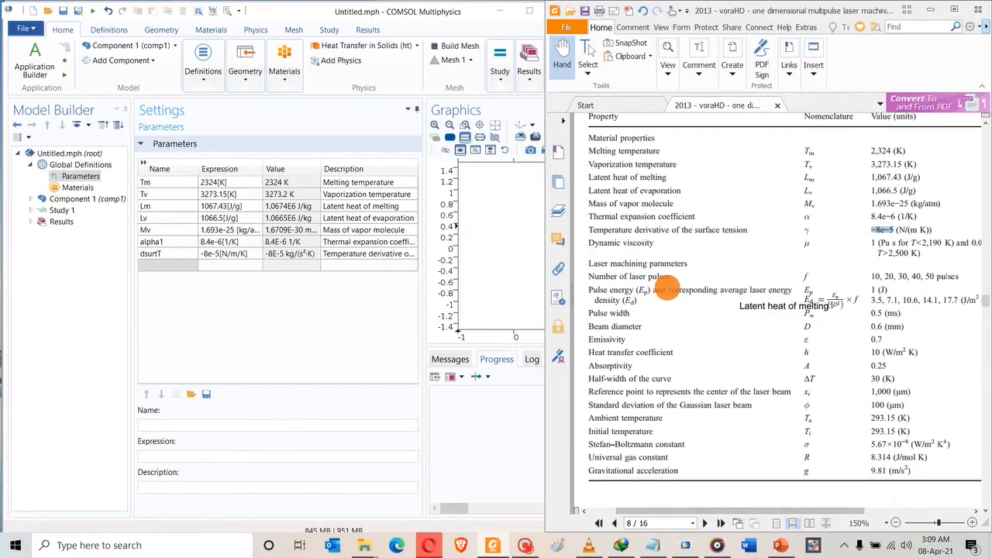
scroll(668, 289, down, 1)
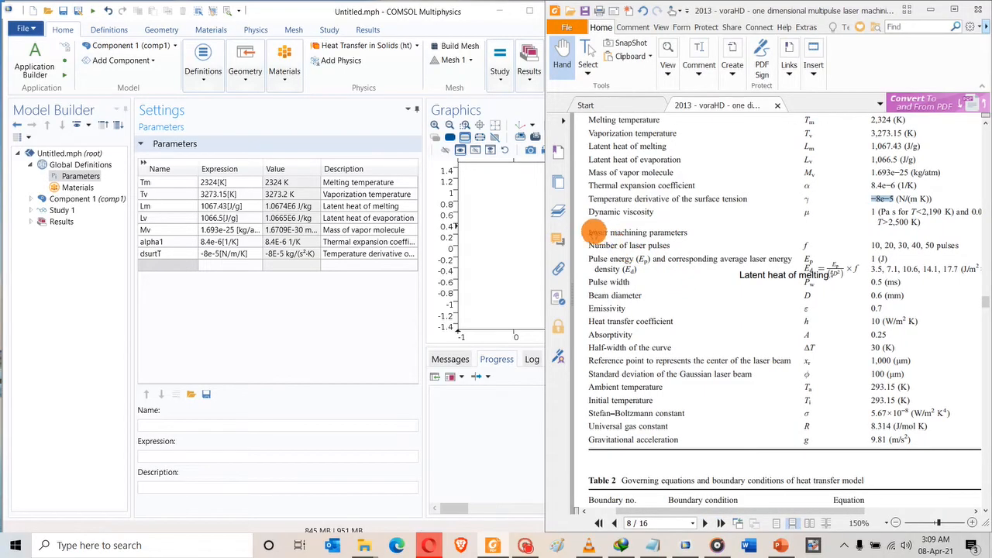
drag(586, 231, 687, 235)
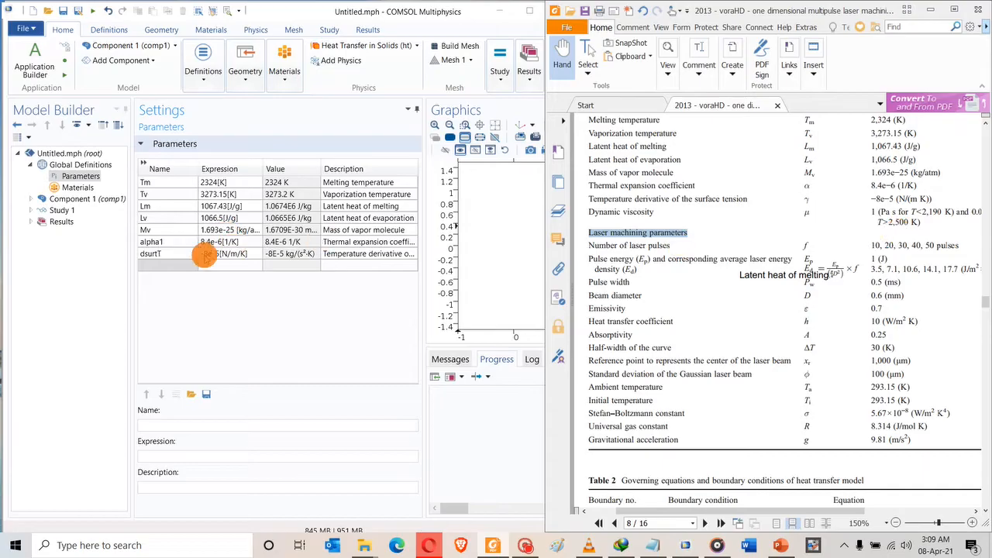
click(625, 243)
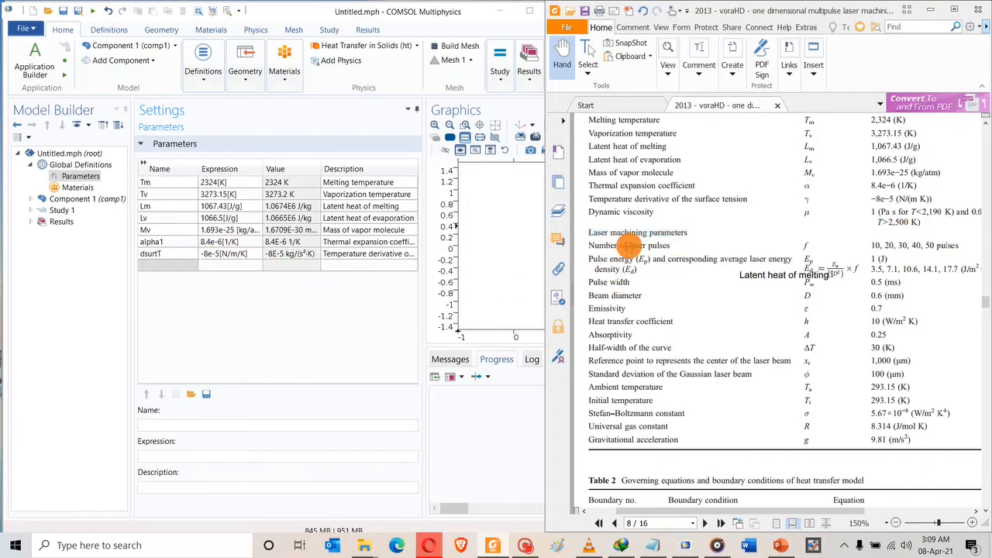
drag(677, 247, 587, 243)
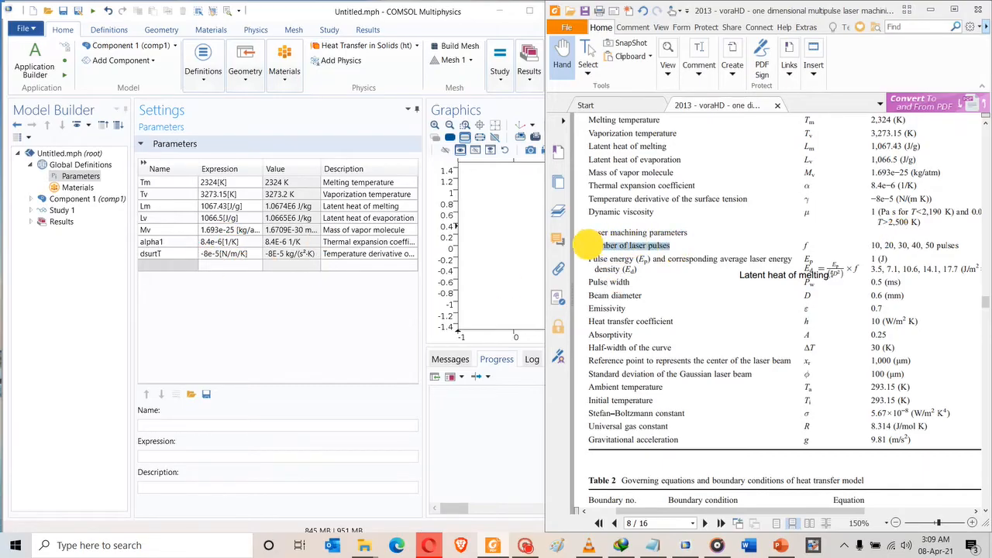
click(349, 265)
key(ctrl+v)
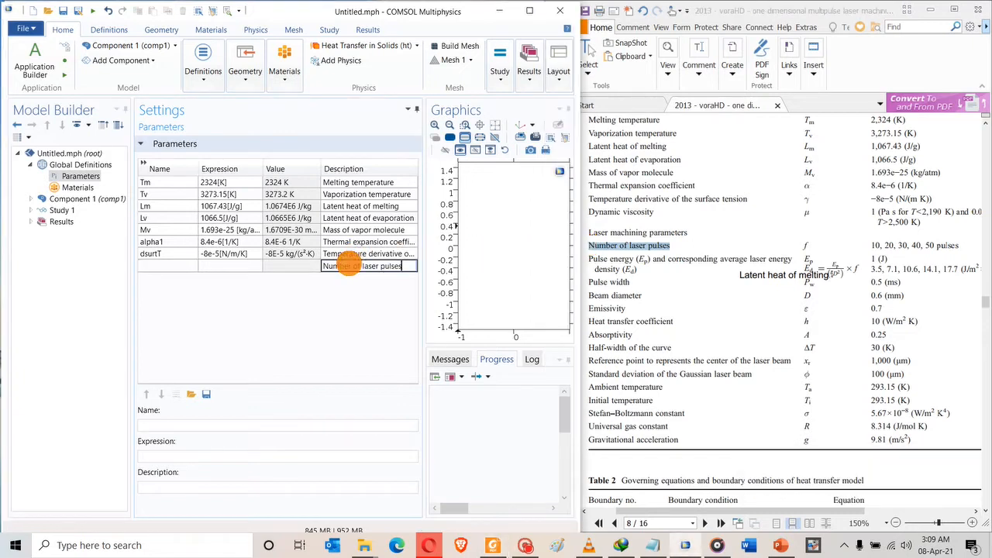
click(155, 265)
Name the parameter f and set its expression to 10[Hz], replacing the initial 10[1/s].
text(f)
click(215, 267)
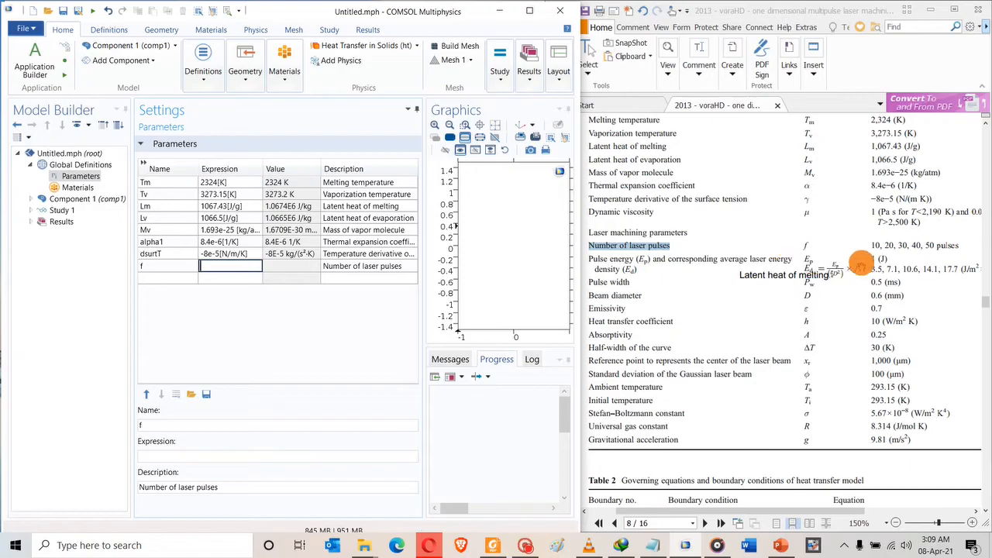
click(869, 243)
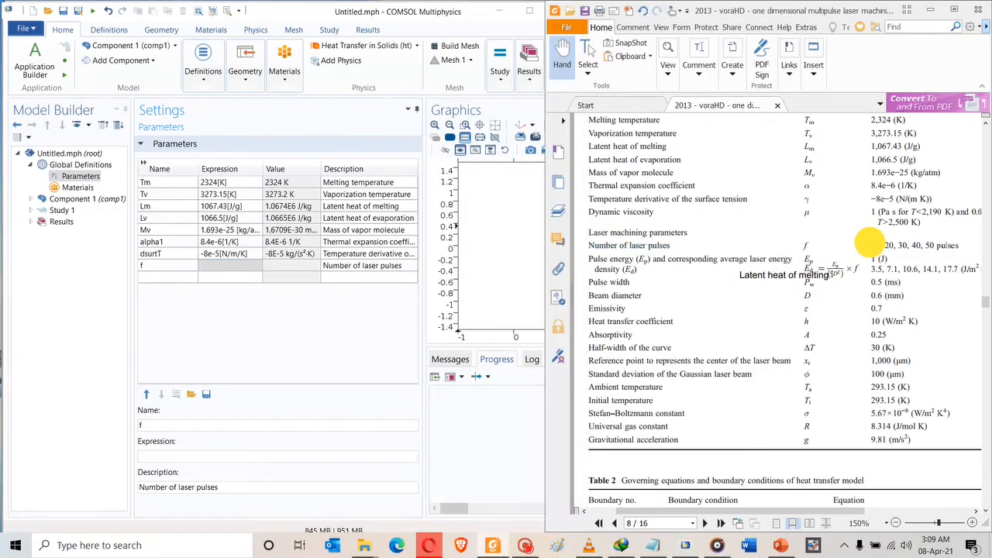
click(234, 265)
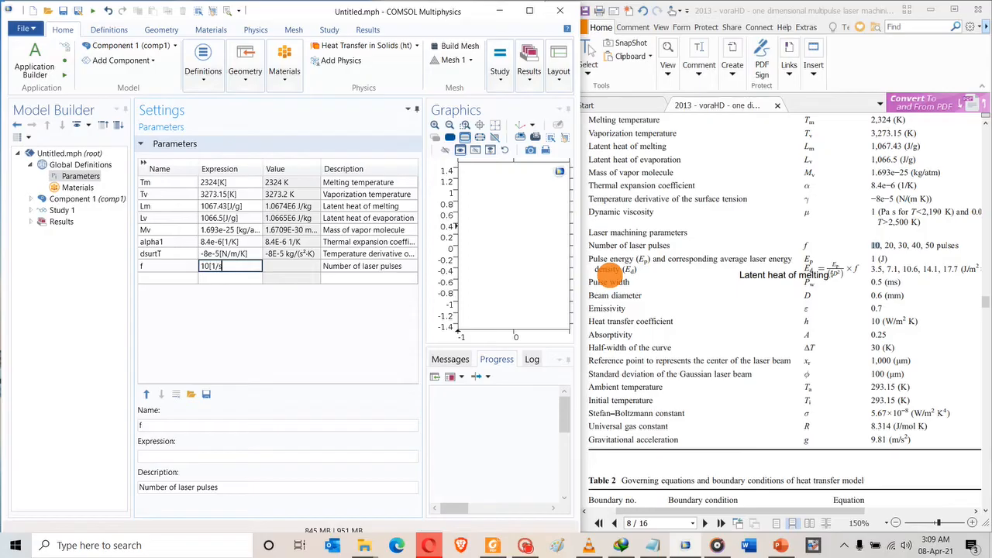
click(236, 276)
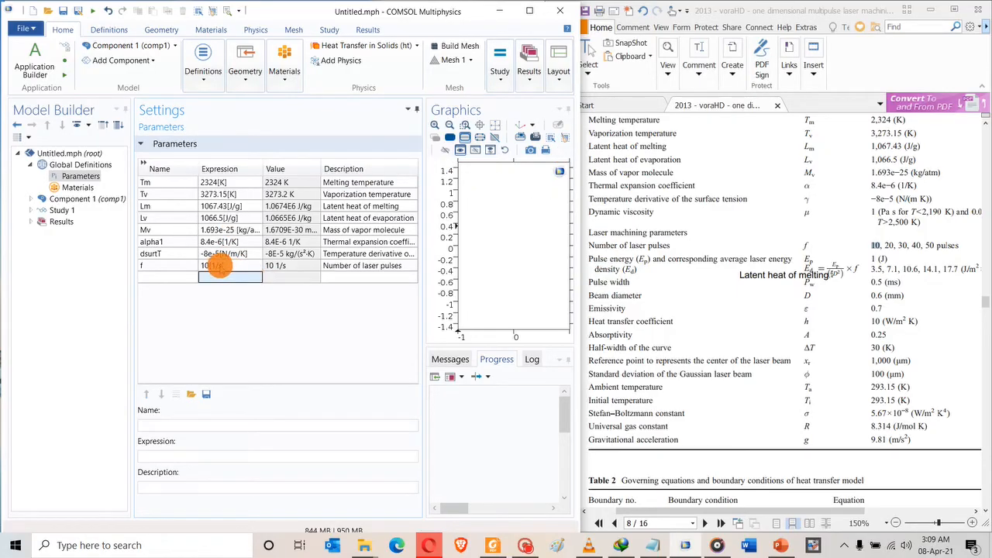
click(217, 266)
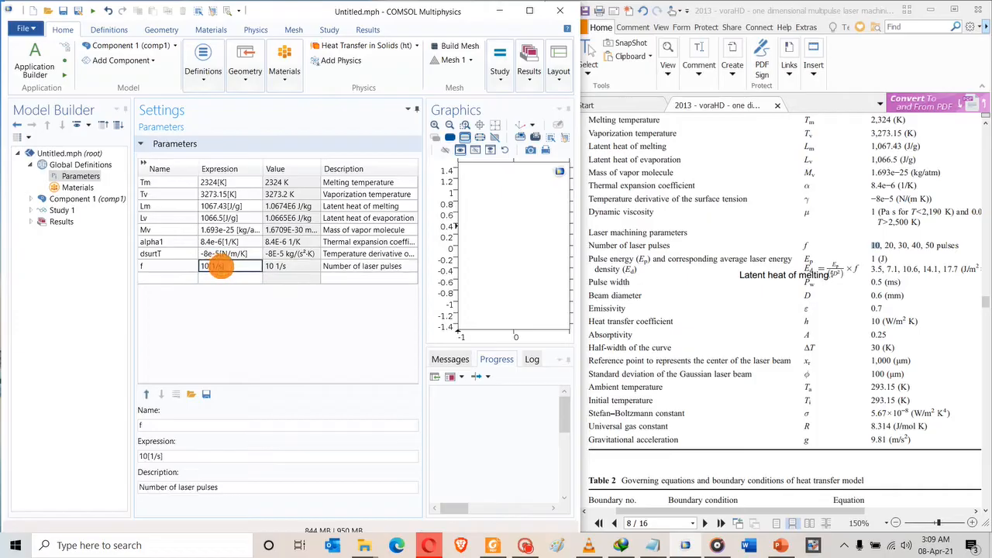
click(211, 268)
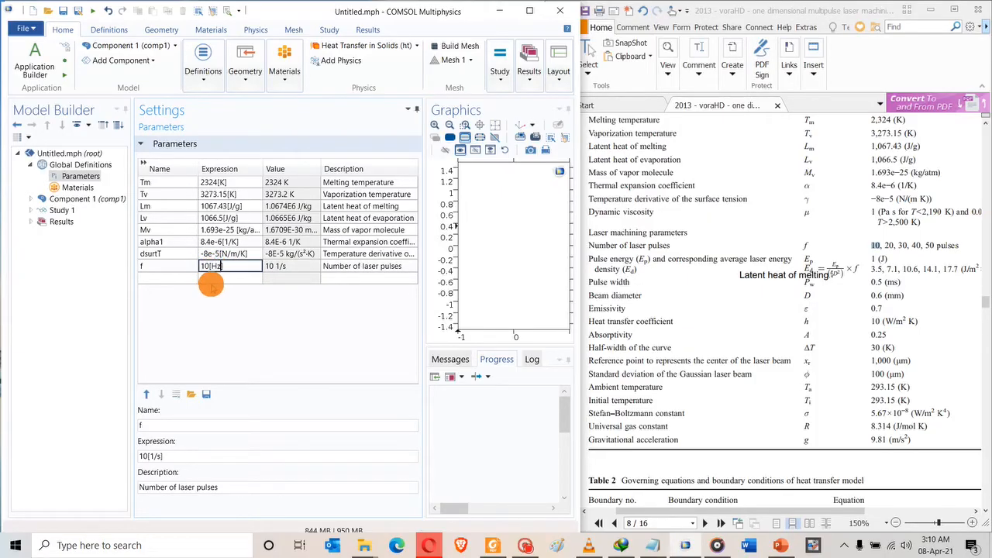
click(210, 284)
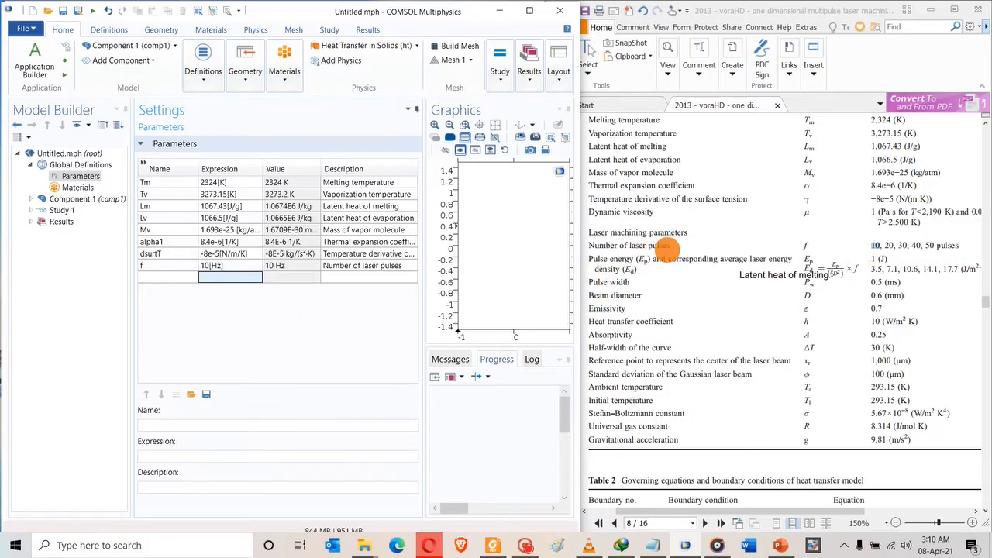
Scroll the paper and select the Ep symbol for the next parameter.
scroll(798, 268, down, 1)
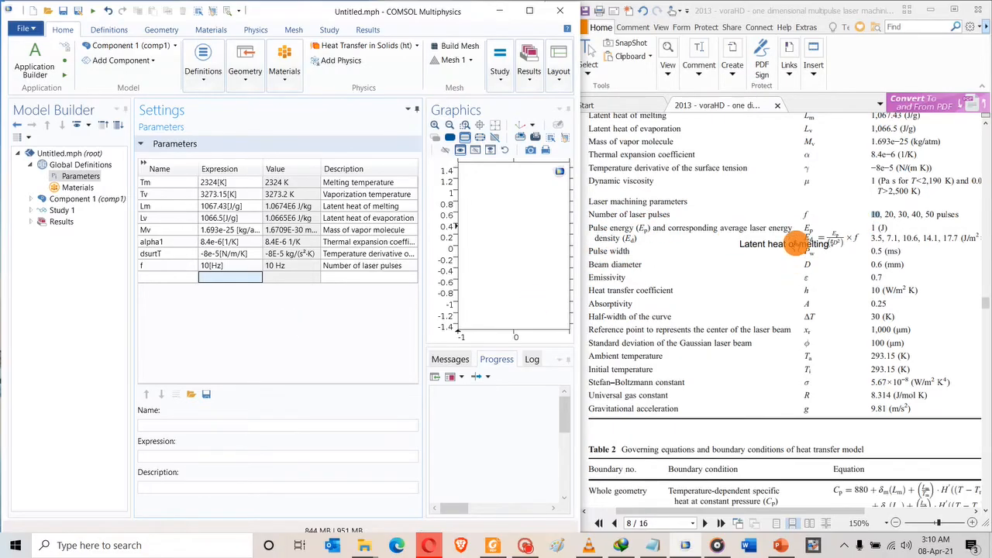
click(796, 244)
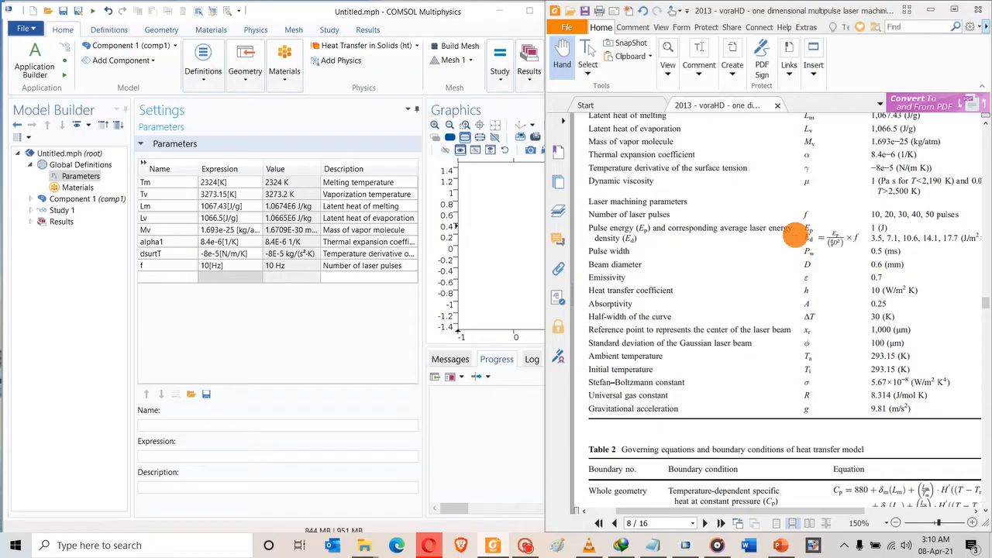
drag(805, 227, 816, 231)
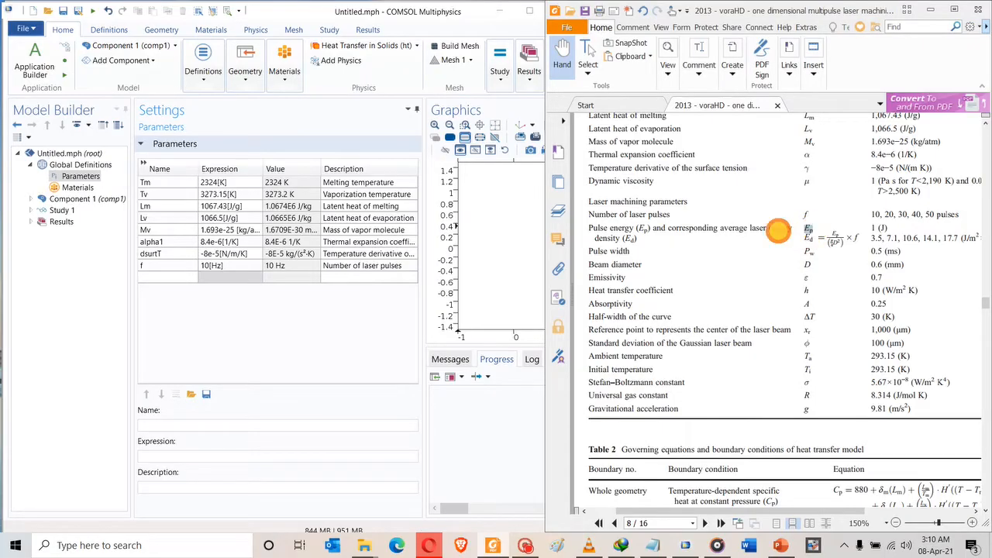
Add parameter Ep = 1[J] with the description 'Pulse energy'.
click(178, 277)
text(Ep)
click(233, 276)
click(236, 277)
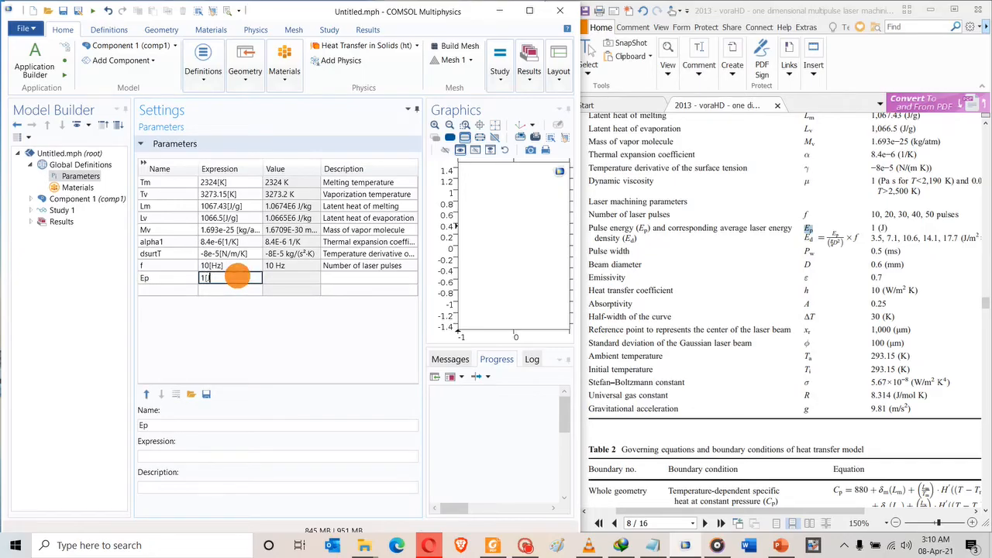
click(330, 276)
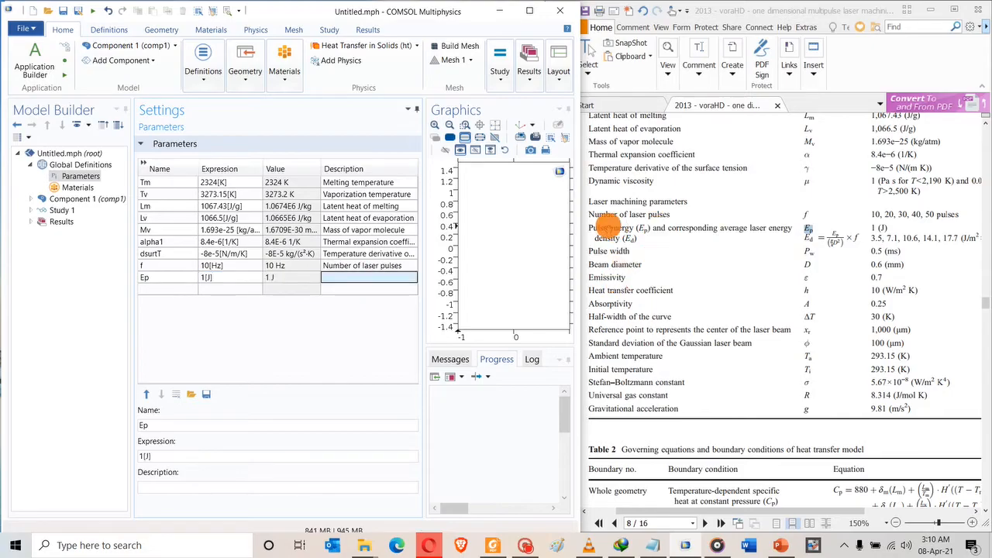
drag(587, 228, 628, 229)
key(ctrl+c)
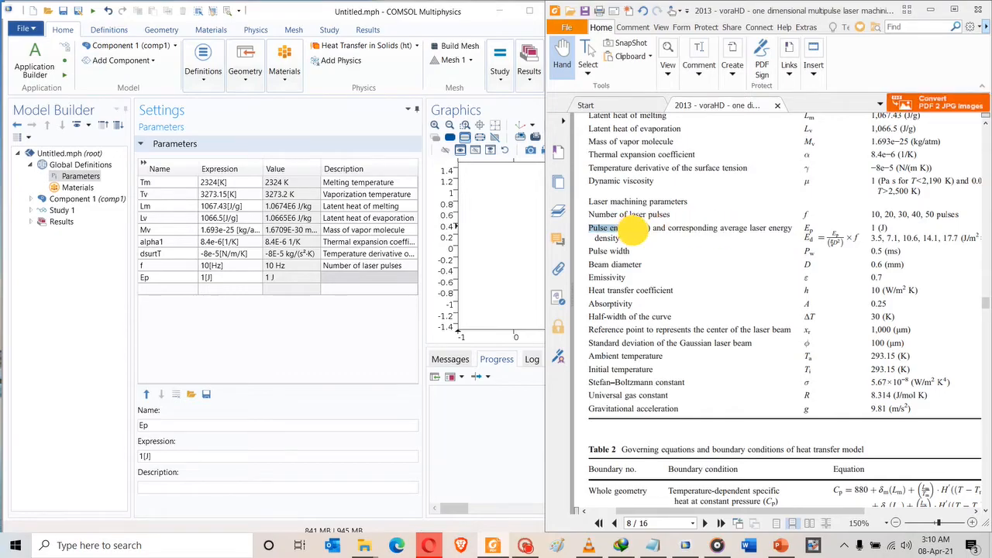
click(375, 273)
key(ctrl+v)
click(256, 288)
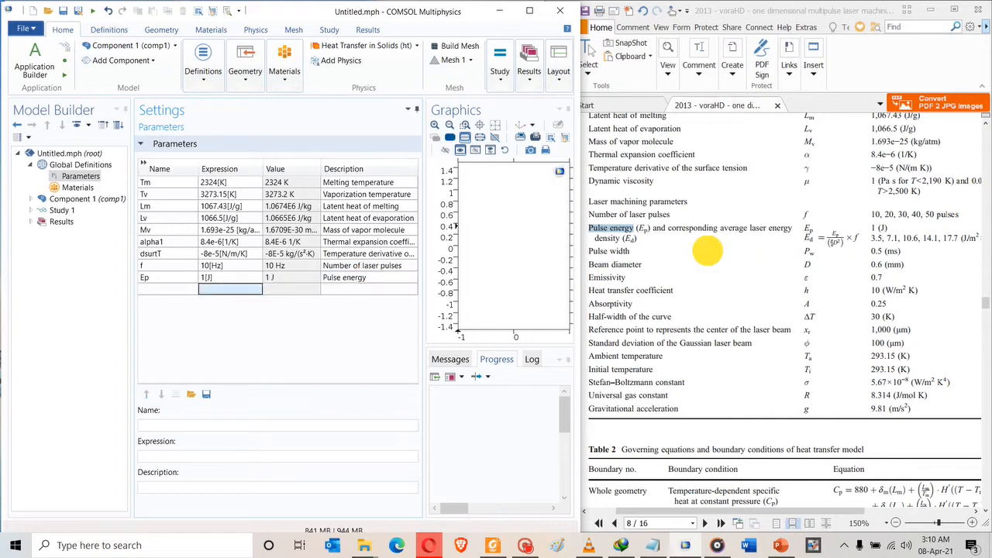
Add a row named Ed and paste 'average laser energy' from the paper as its description.
click(707, 250)
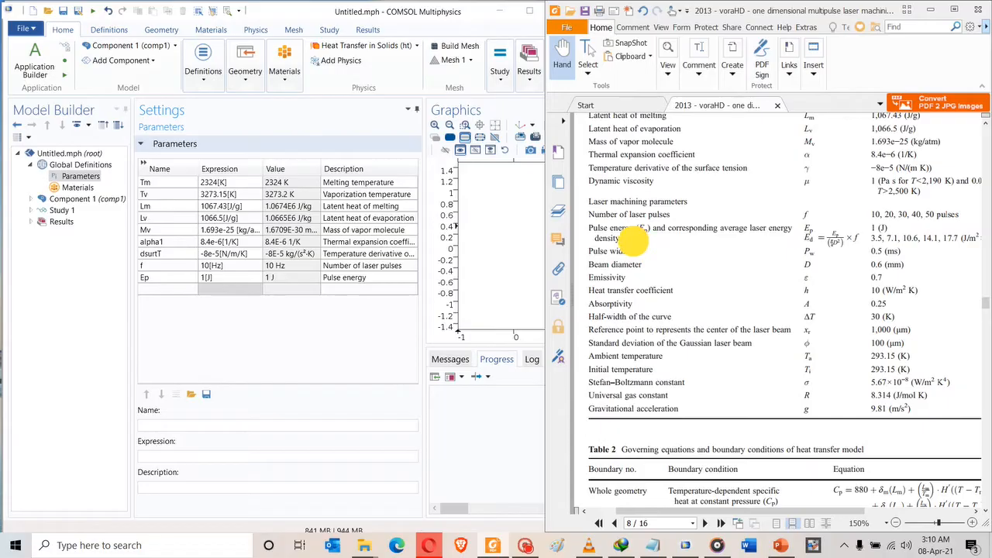
click(143, 286)
text(Ed)
click(302, 279)
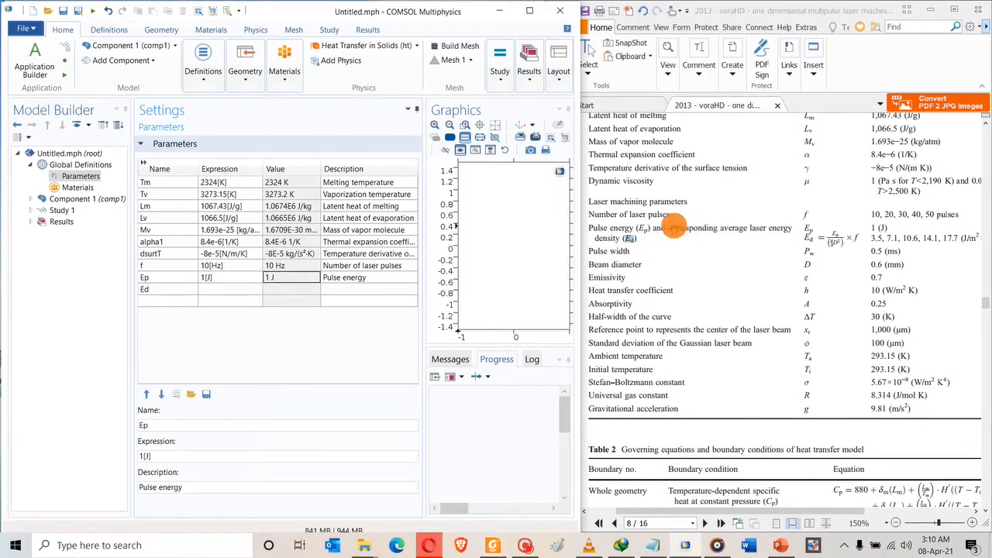
drag(720, 228, 791, 227)
key(ctrl+c)
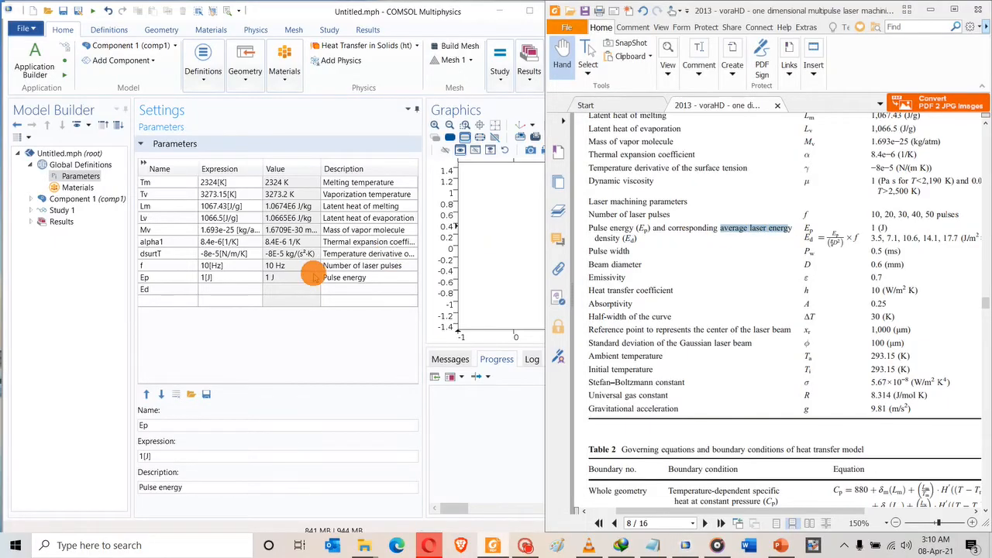
click(354, 289)
key(ctrl+v)
click(686, 250)
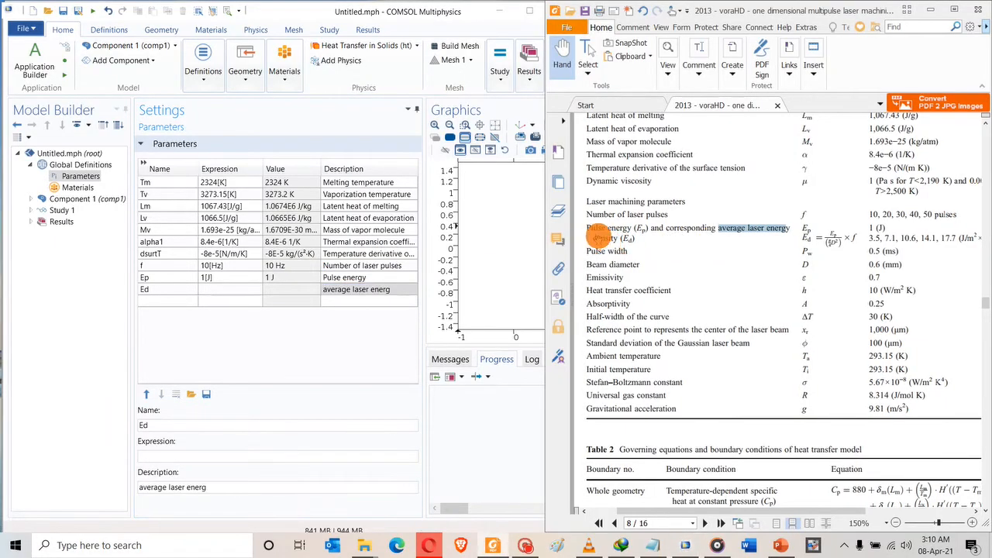
Complete Ed's description as 'average laser energy density' and set its expression to Ep*f/((pi/4)*D^2).
click(596, 232)
drag(593, 238, 620, 240)
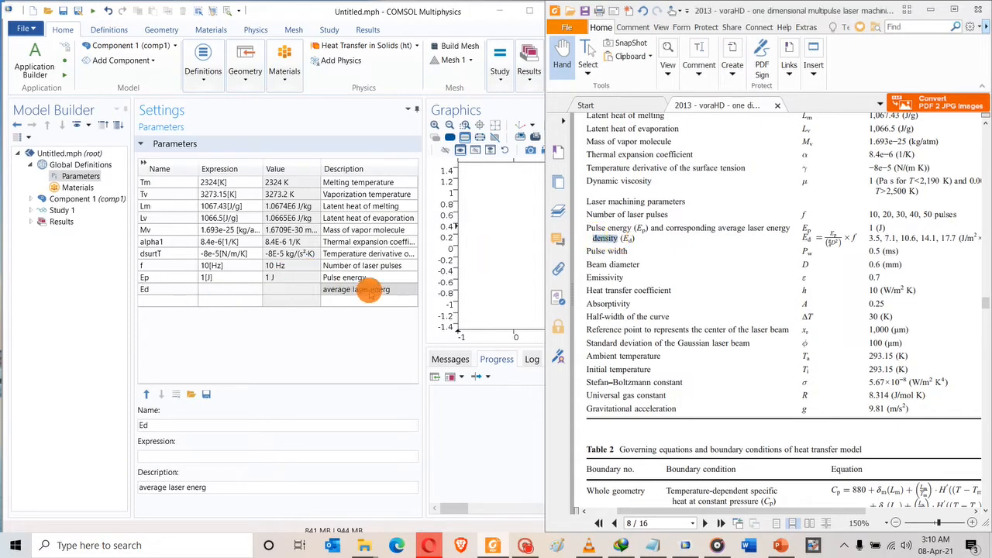
click(391, 288)
click(391, 289)
text(y density)
click(394, 301)
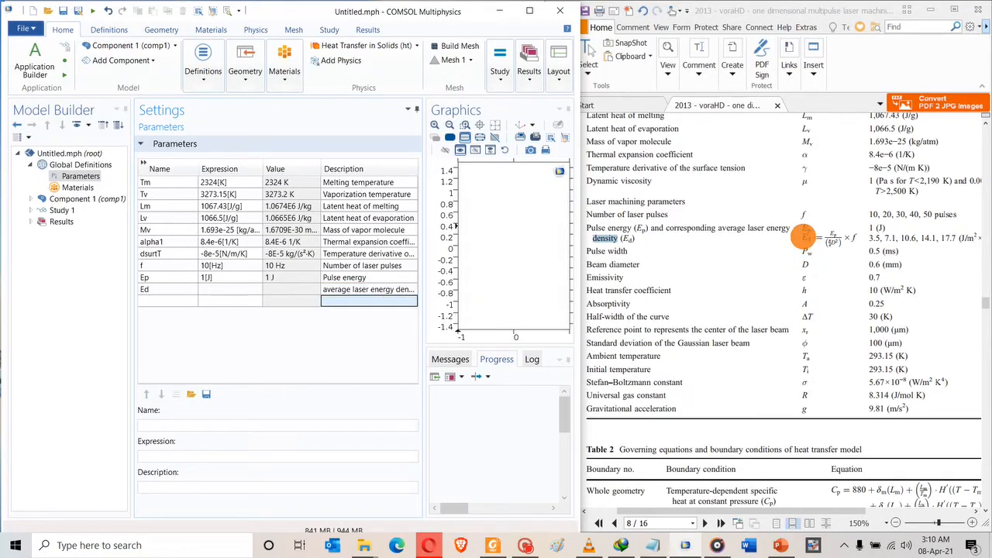
click(225, 289)
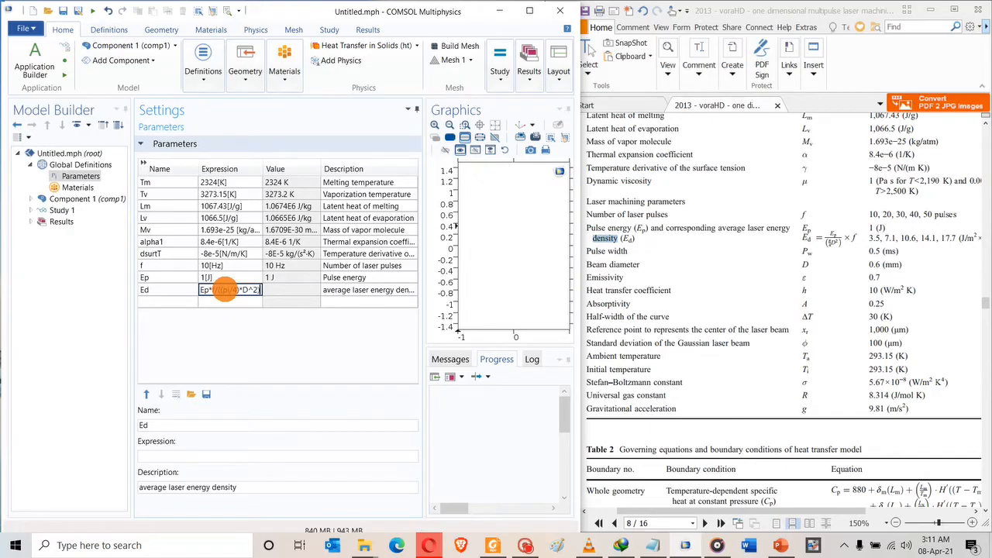
click(240, 301)
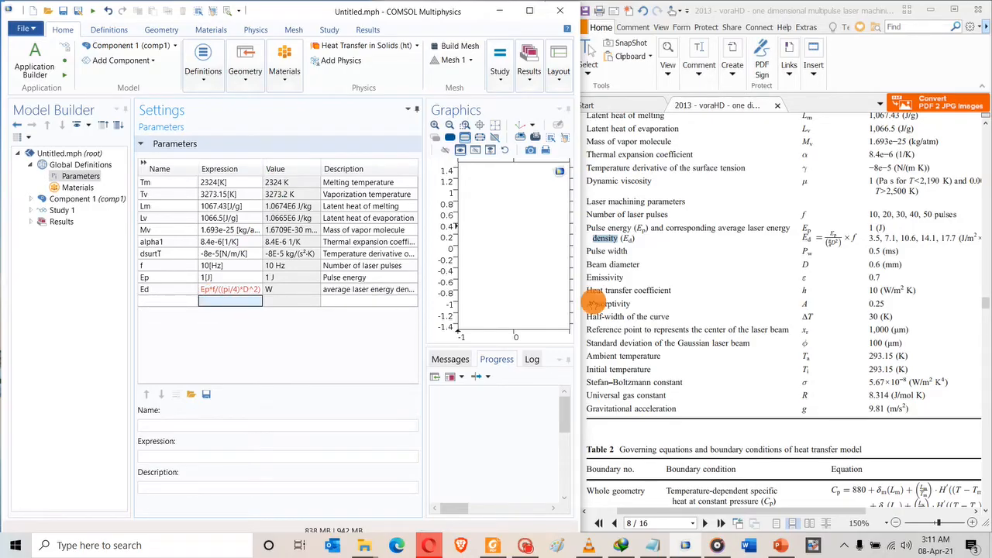
Add a new row described as 'Pulse width' and name it Pw.
drag(628, 253, 585, 254)
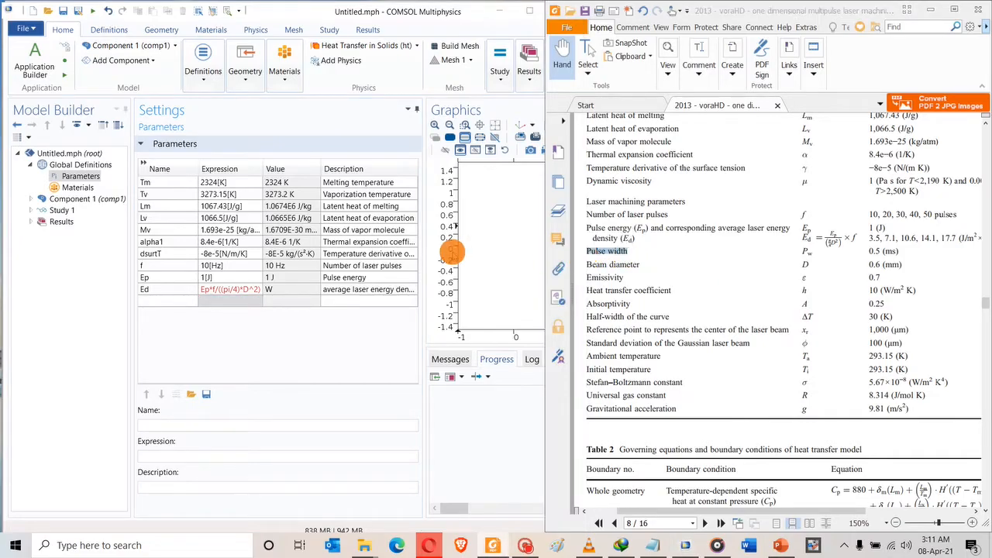
click(356, 301)
key(ctrl+v)
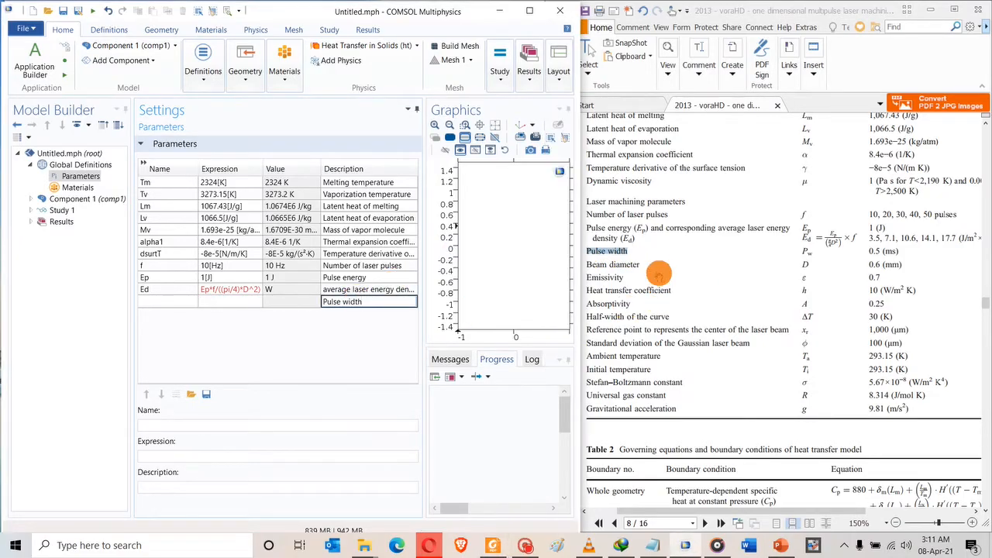
click(659, 267)
click(814, 249)
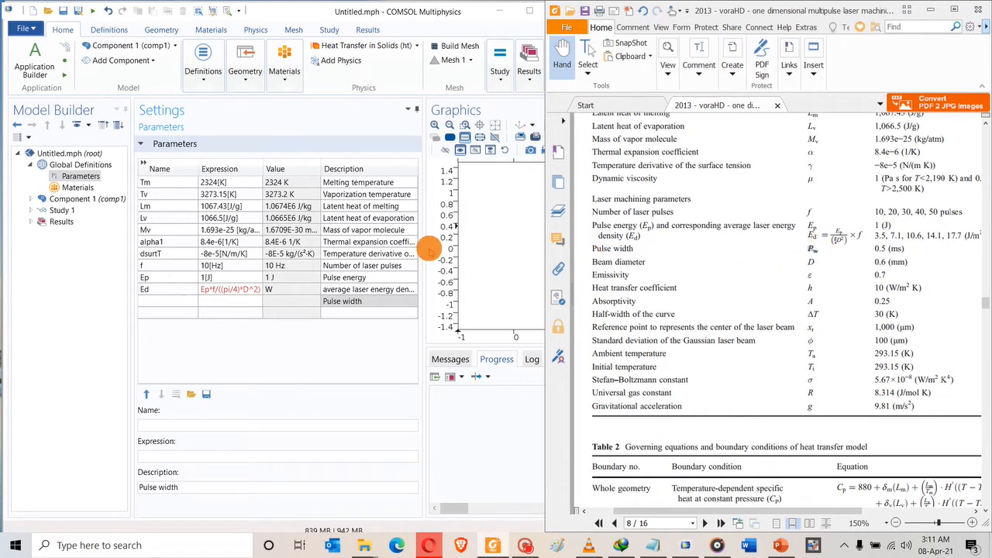
click(166, 301)
text(P)
click(220, 307)
click(150, 302)
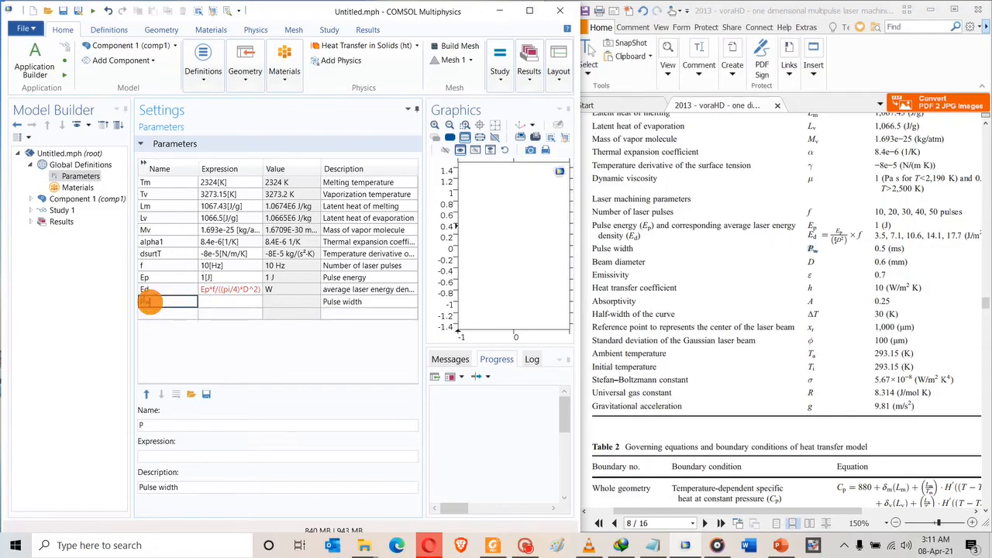
text(w)
click(224, 302)
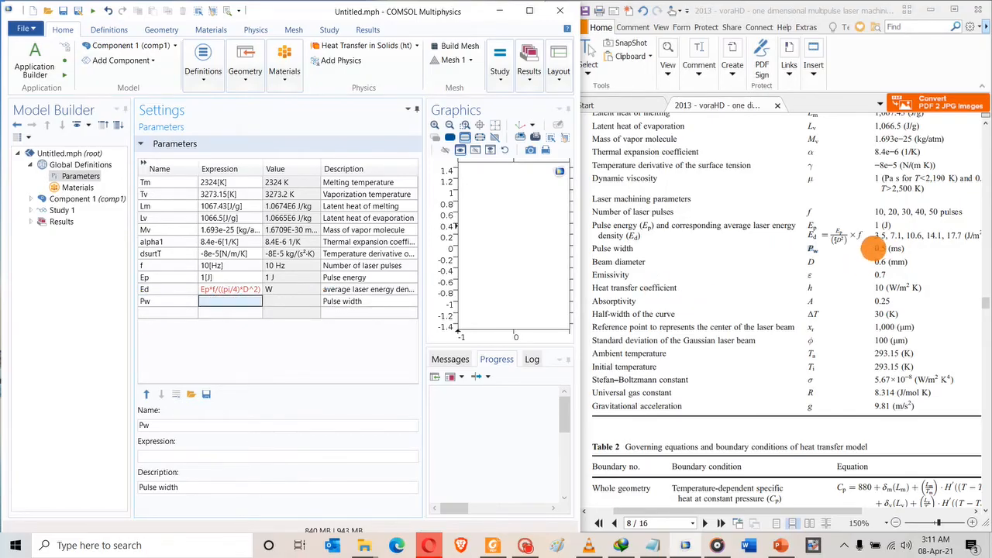
Set Pw's expression to 0.5[ms].
click(876, 248)
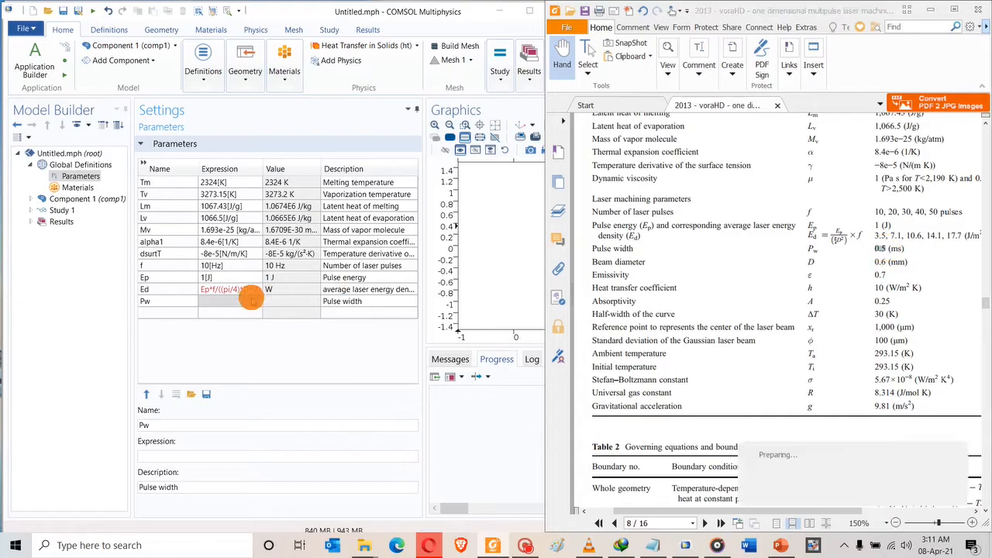
click(207, 299)
key(ctrl+v)
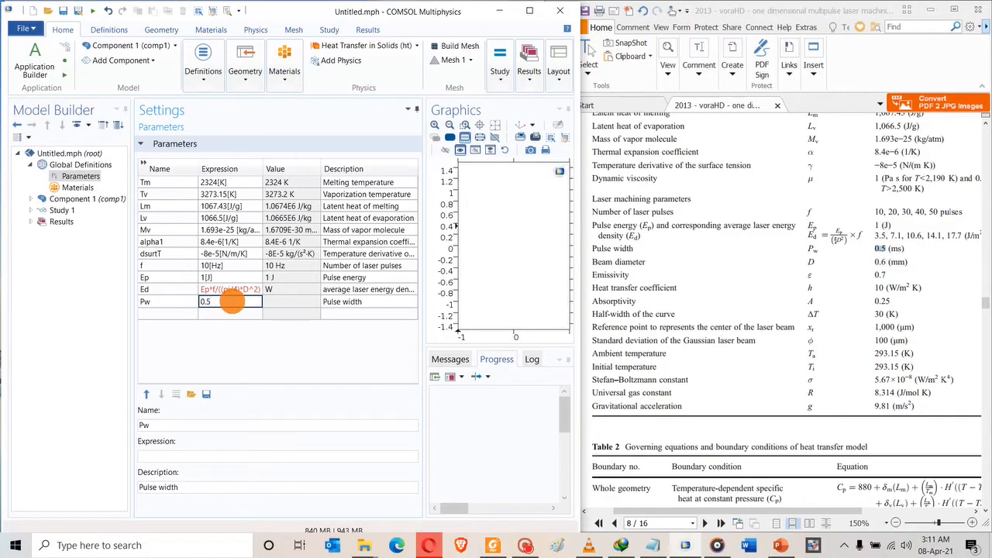
text([ms])
click(168, 312)
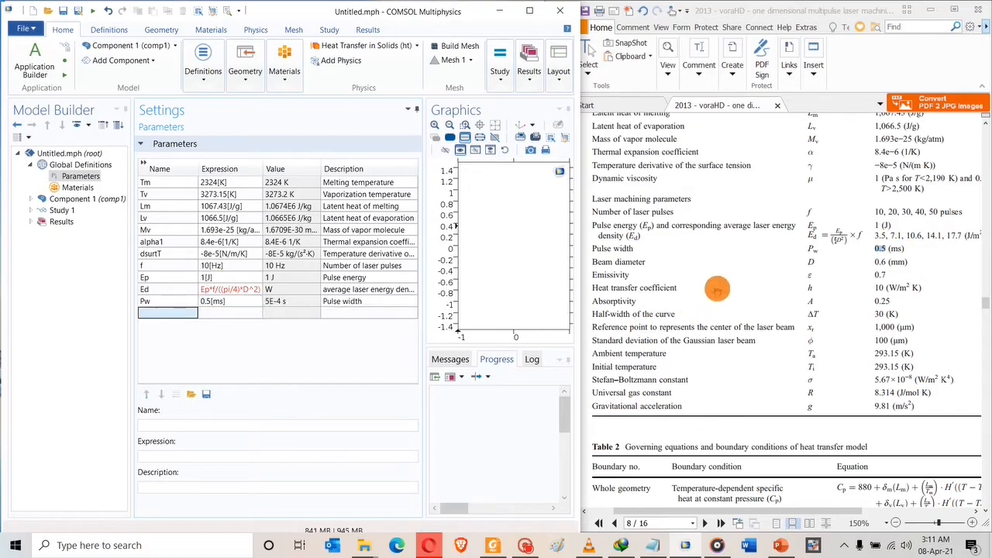
Add parameter D = 0.6[mm] with the description 'Beam diameter'.
drag(644, 261, 594, 262)
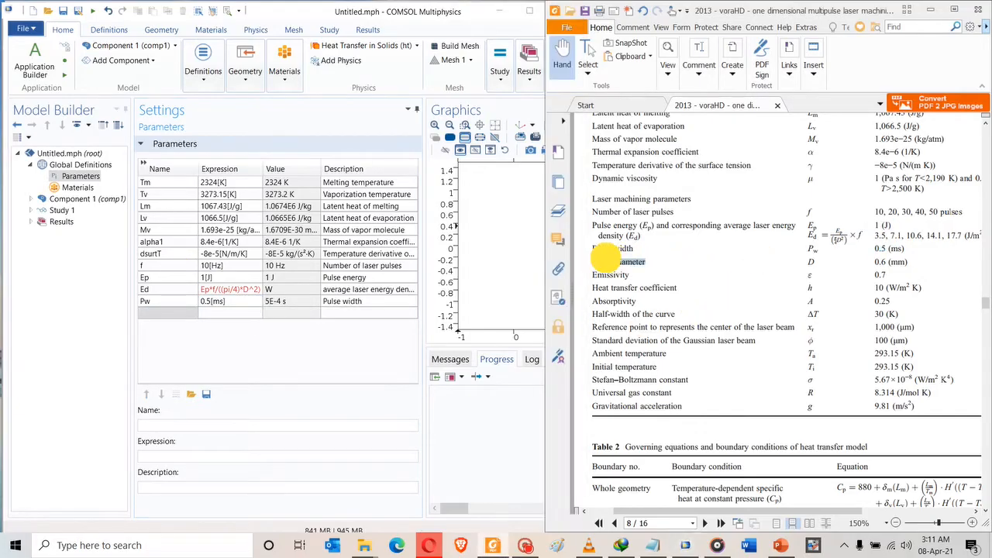
click(172, 314)
click(345, 313)
key(ctrl+v)
click(686, 269)
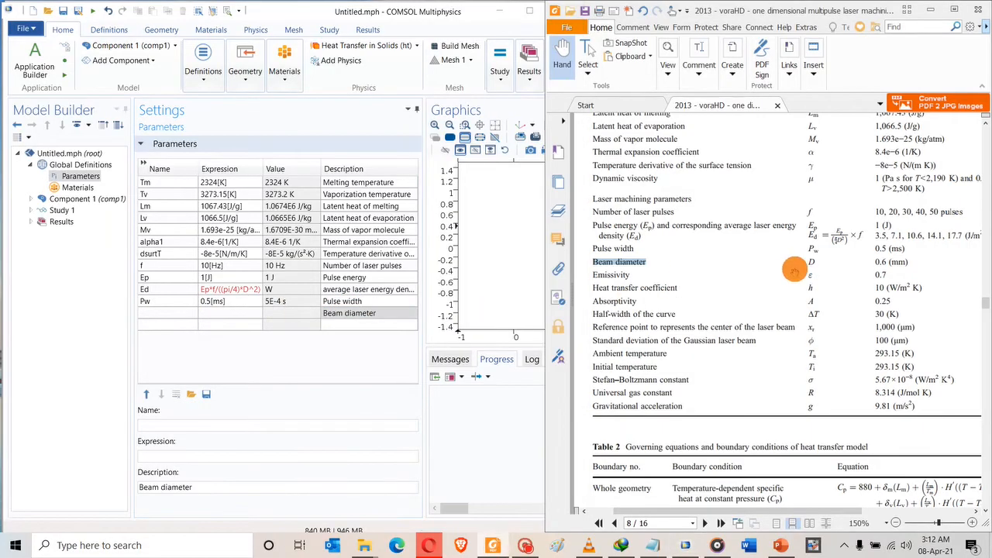
double_click(810, 262)
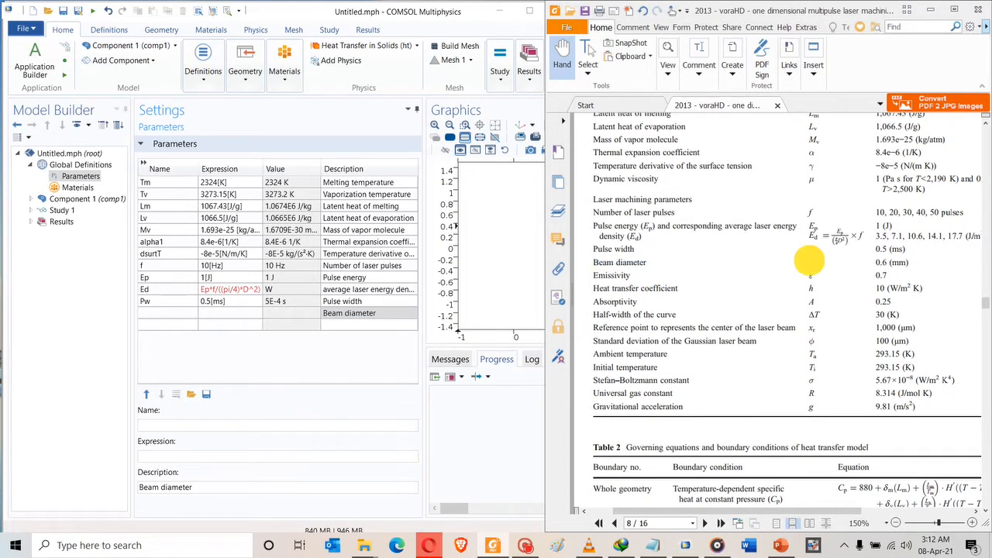
click(189, 317)
key(ctrl+v)
click(242, 312)
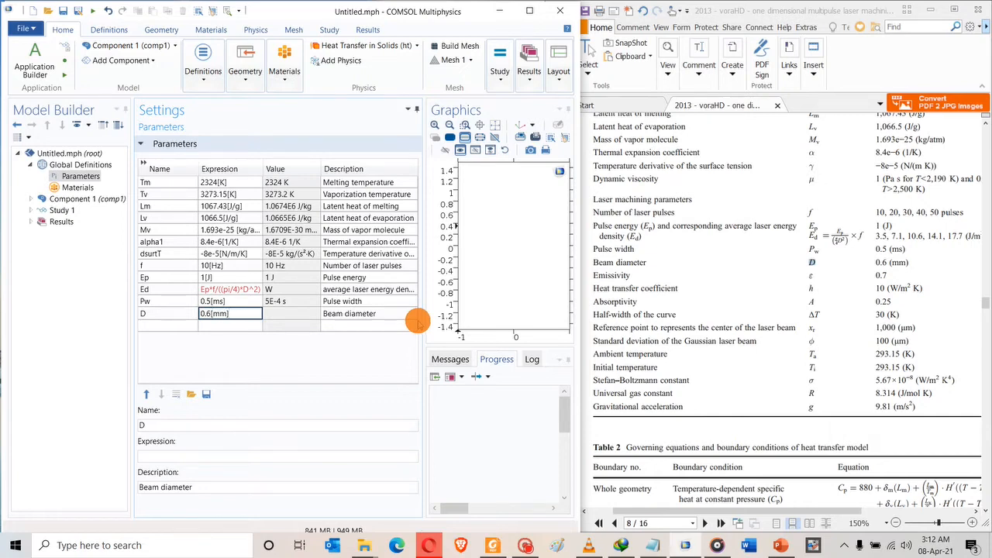
click(150, 326)
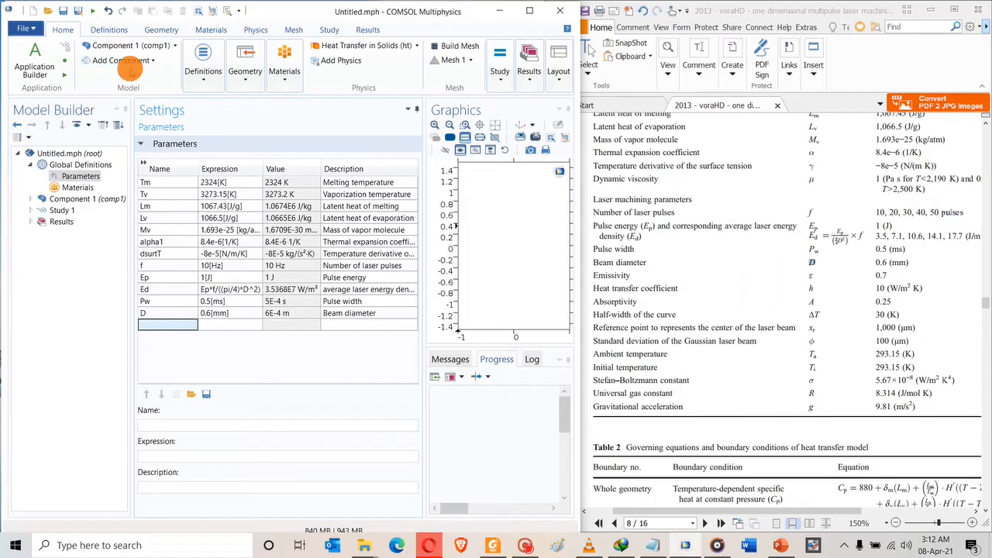
click(64, 11)
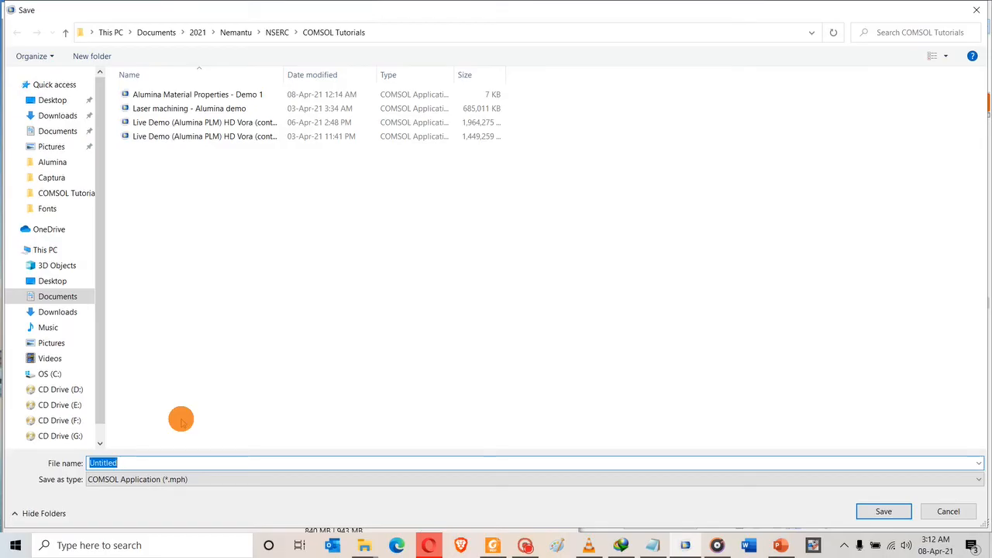
Enter the file name 'Single laser pulse - live demo' and confirm the save.
text(Sin)
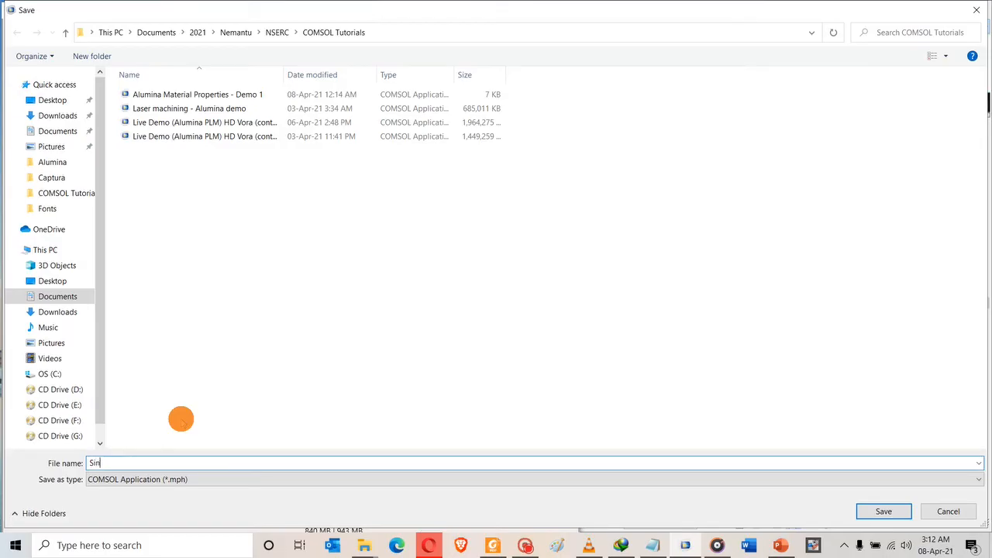
text(gle laser pulse -)
text(live demo)
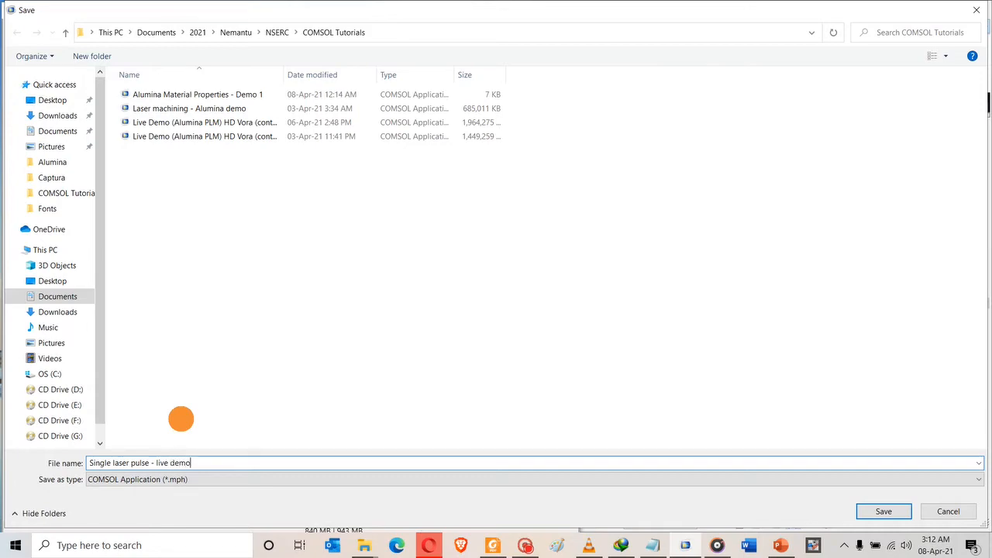
key(Return)
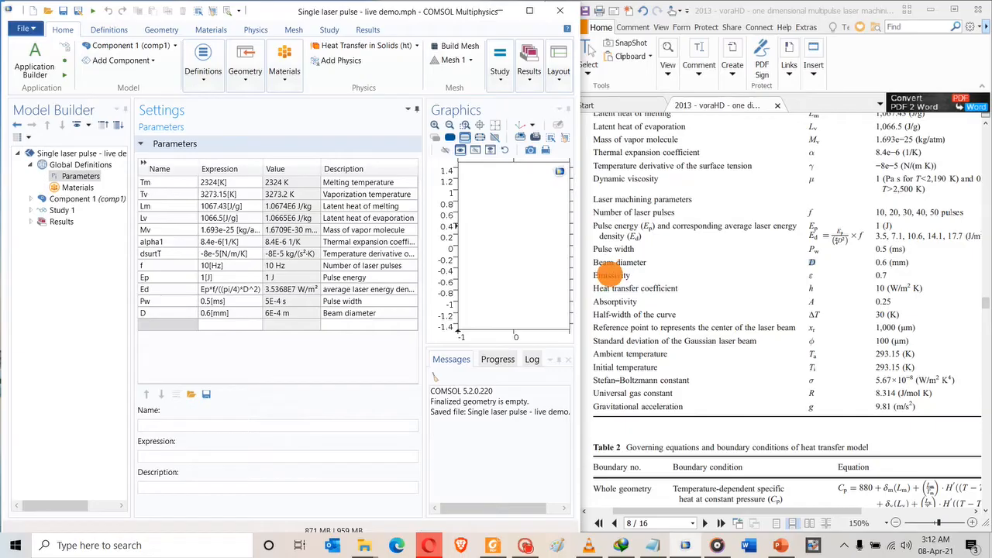
Add an 'Emissivity' row with expression 0.7 and name it emi.
drag(594, 275, 634, 275)
key(ctrl+c)
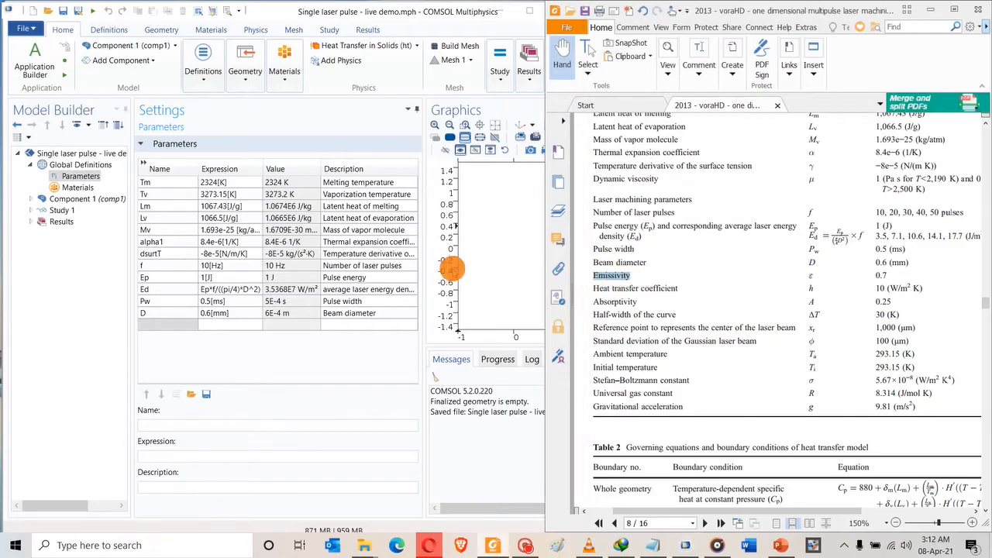
click(331, 329)
key(ctrl+v)
click(283, 329)
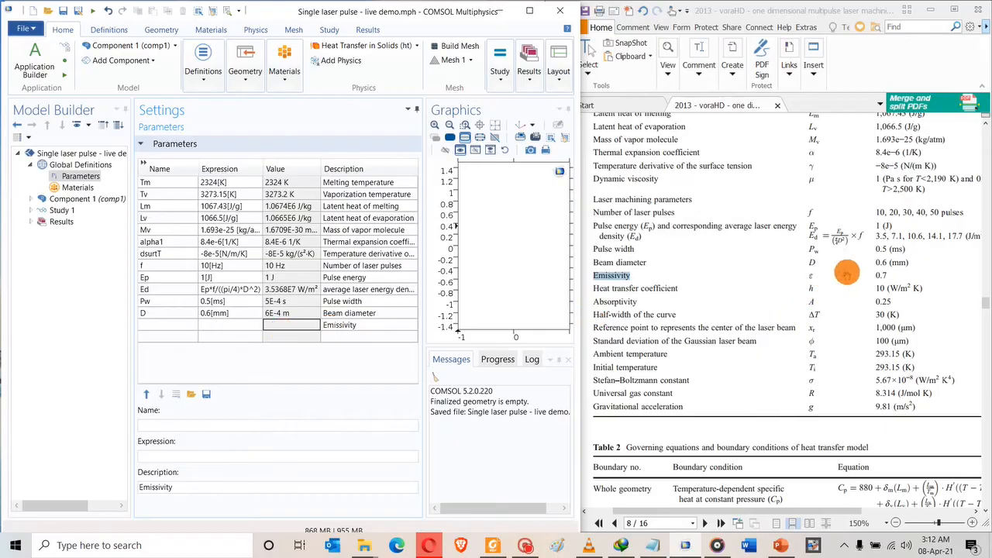
click(876, 271)
drag(875, 275, 888, 275)
key(ctrl+c)
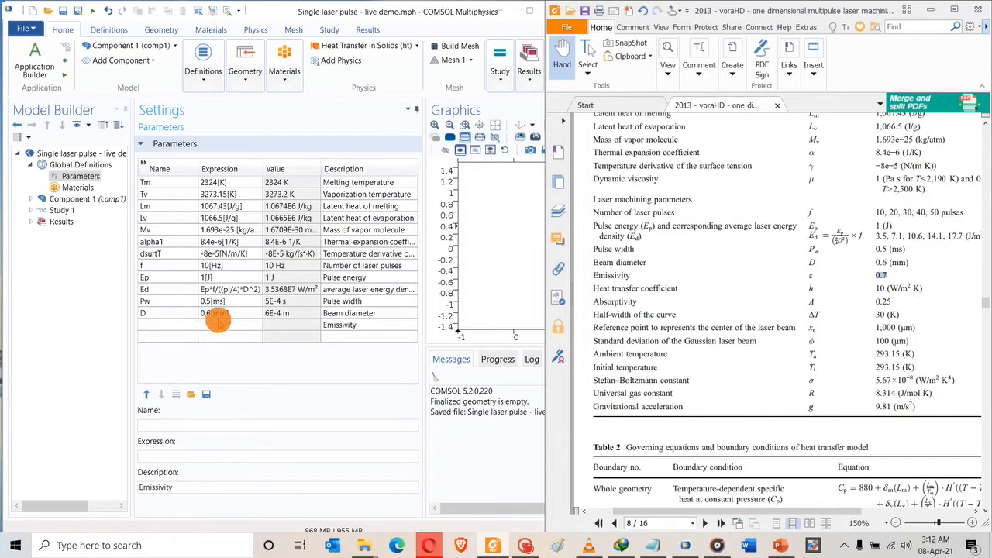
click(219, 326)
key(ctrl+v)
click(164, 325)
text(e)
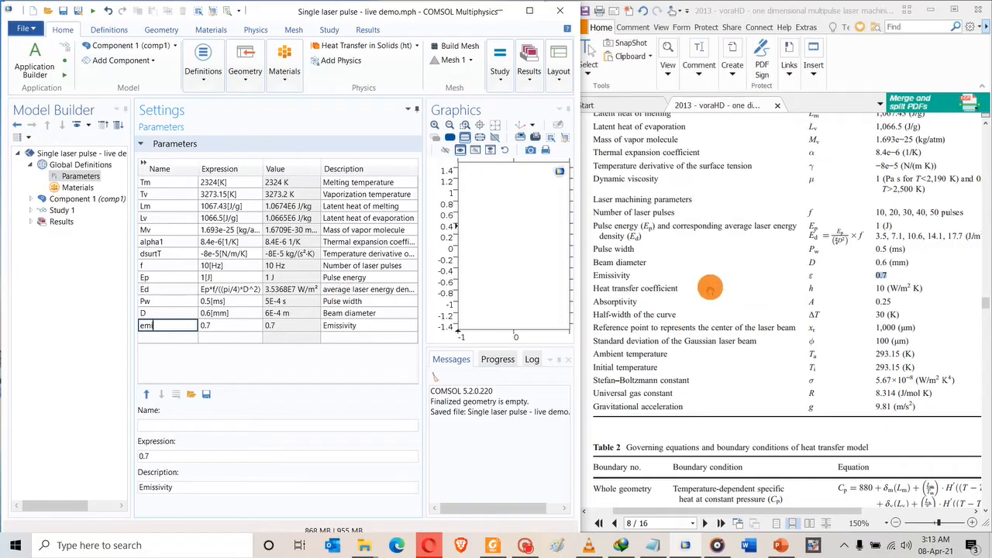
Add a new row described as 'Heat transfer coefficient' and name it h1.
drag(591, 286, 679, 289)
key(ctrl+c)
click(336, 344)
key(ctrl+v)
click(273, 338)
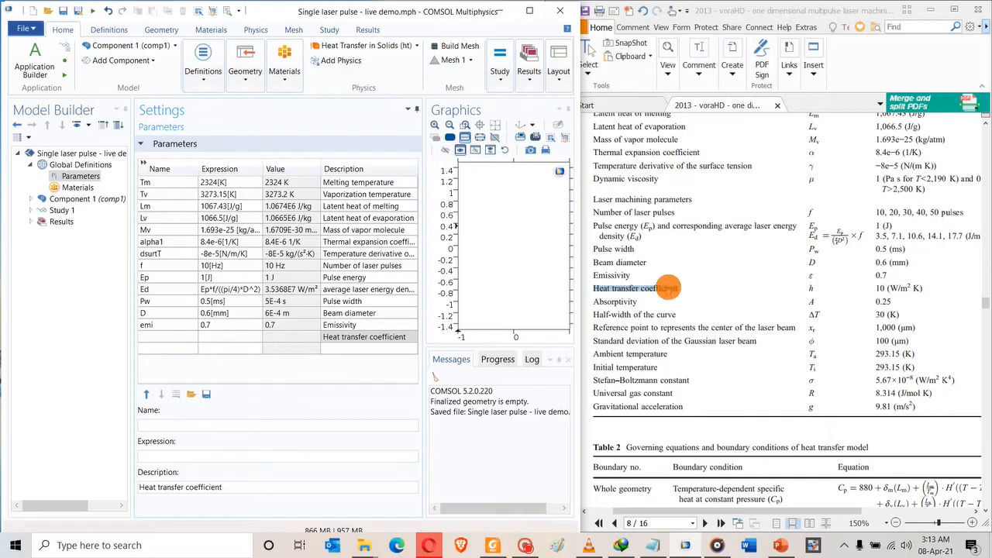
click(810, 287)
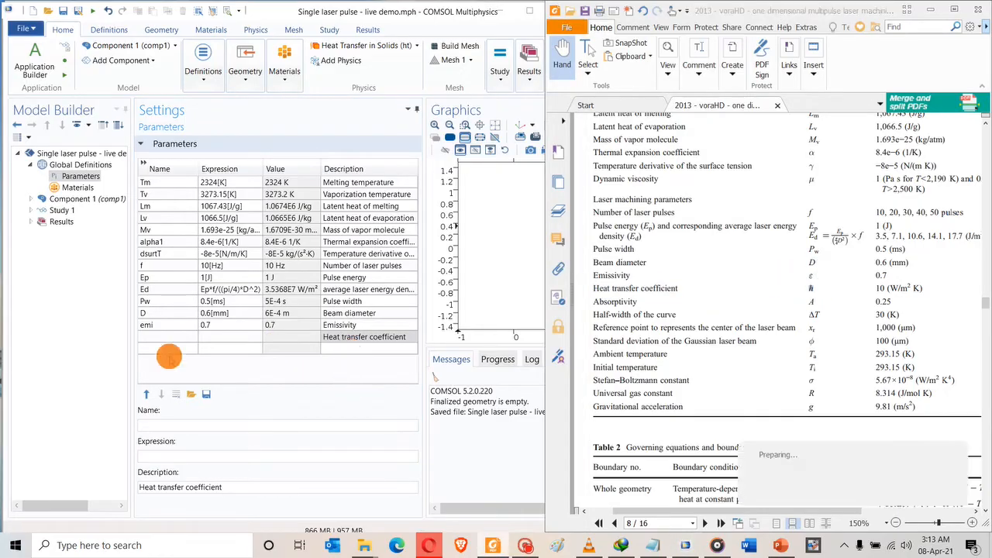
click(147, 338)
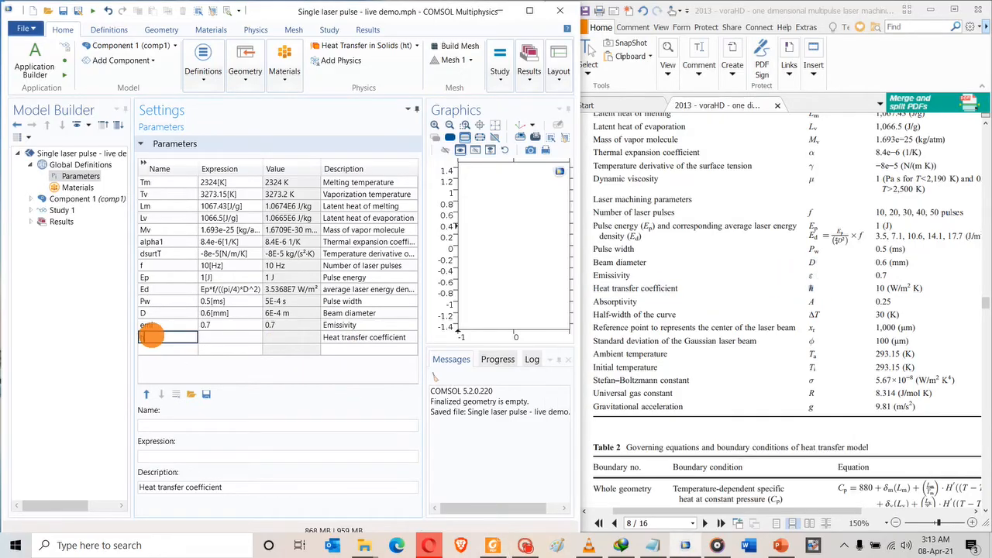
text(h1)
click(194, 327)
Set h1's expression to 10[W/m^2/K].
click(214, 338)
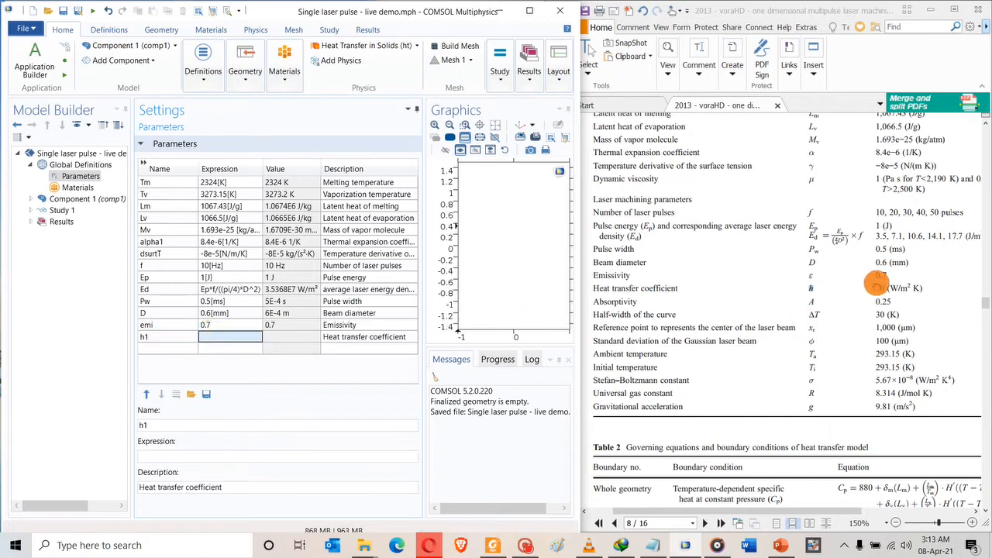
double_click(876, 288)
key(ctrl+c)
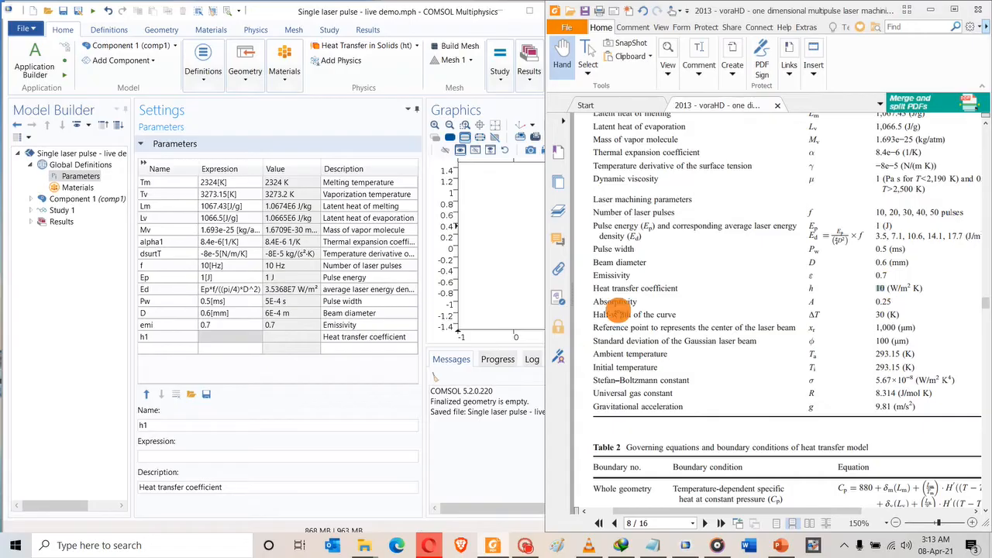
click(248, 342)
key(ctrl+v)
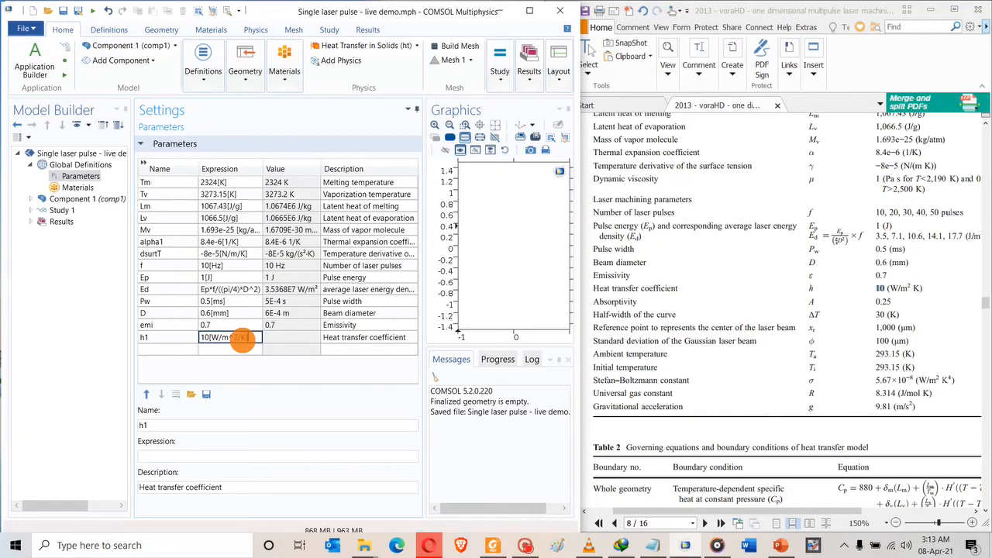
text([W/m^2/K])
click(169, 348)
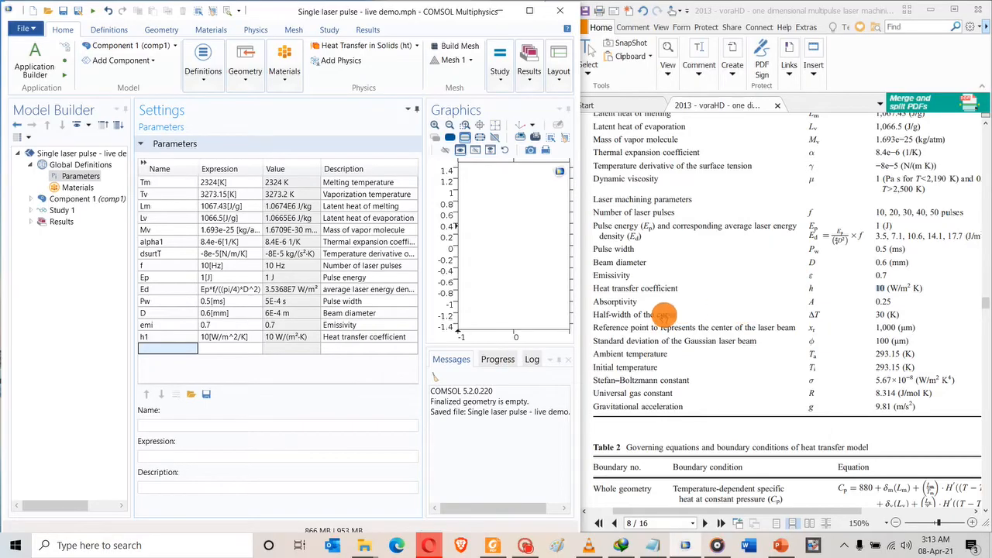
Add parameter A1 = 0.25 with the description Absorptivity copied from the paper.
drag(593, 301, 622, 302)
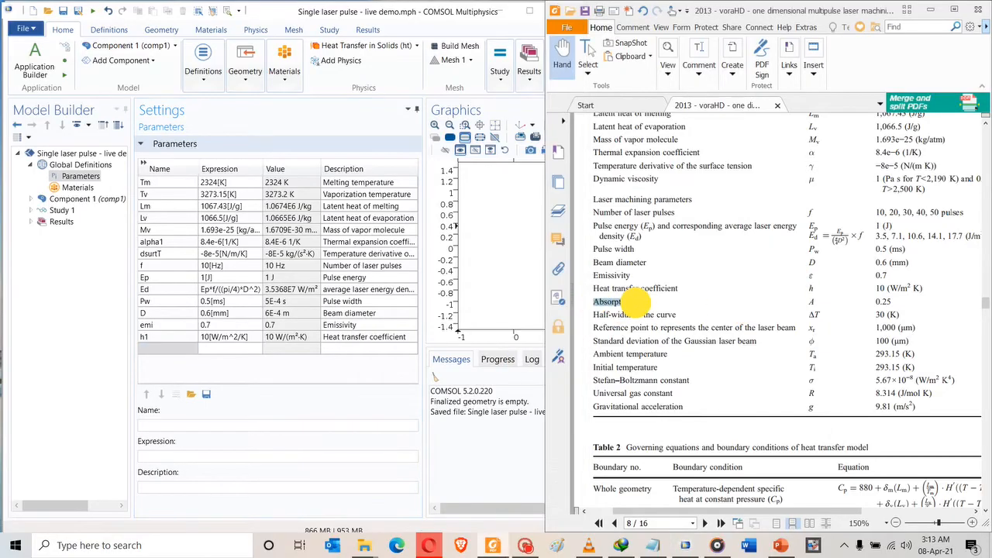
click(152, 351)
click(379, 325)
click(348, 350)
text(Absorptivity)
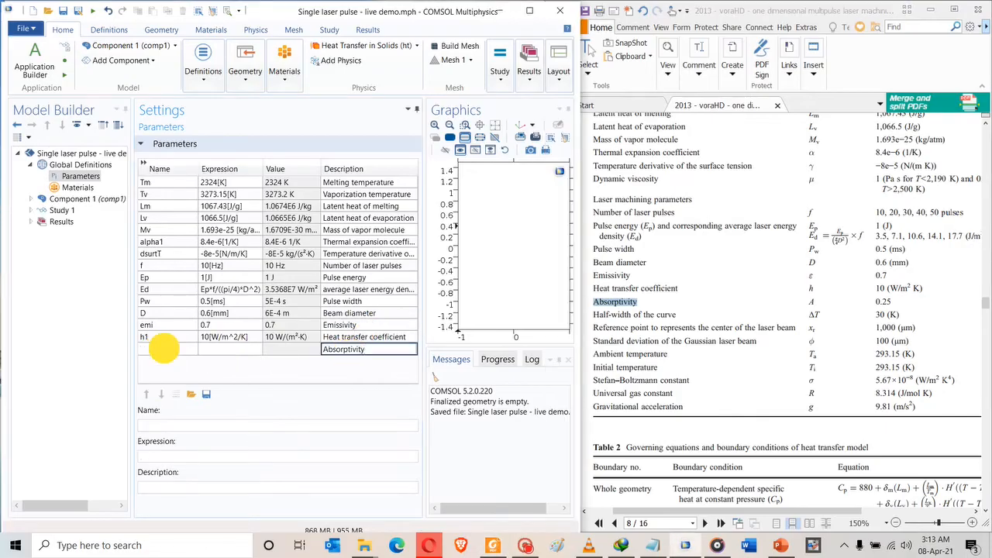
click(161, 349)
text(A1)
click(227, 348)
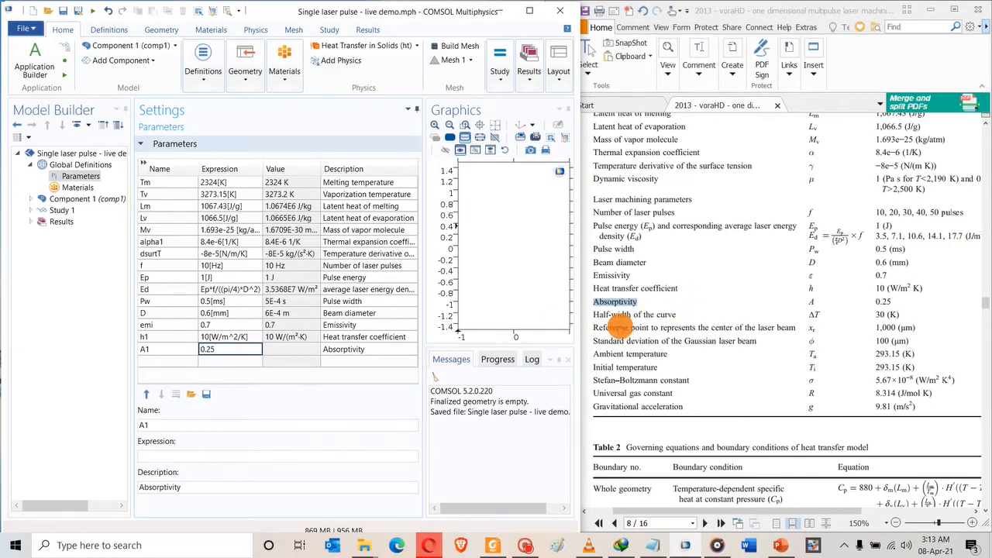
Add DT = 30[K], described as the half-width of the curve from the paper.
drag(593, 313, 676, 315)
key(ctrl+c)
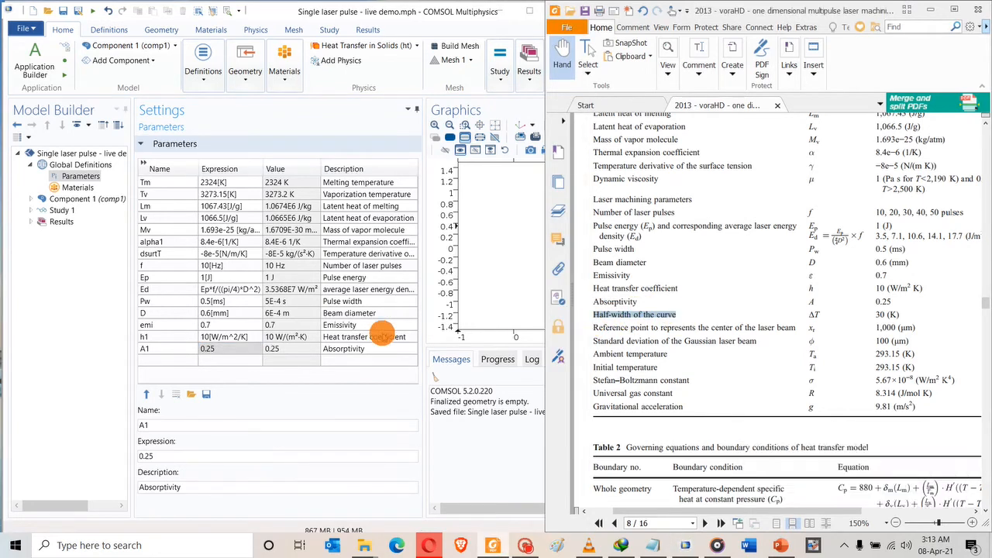
click(344, 361)
key(ctrl+v)
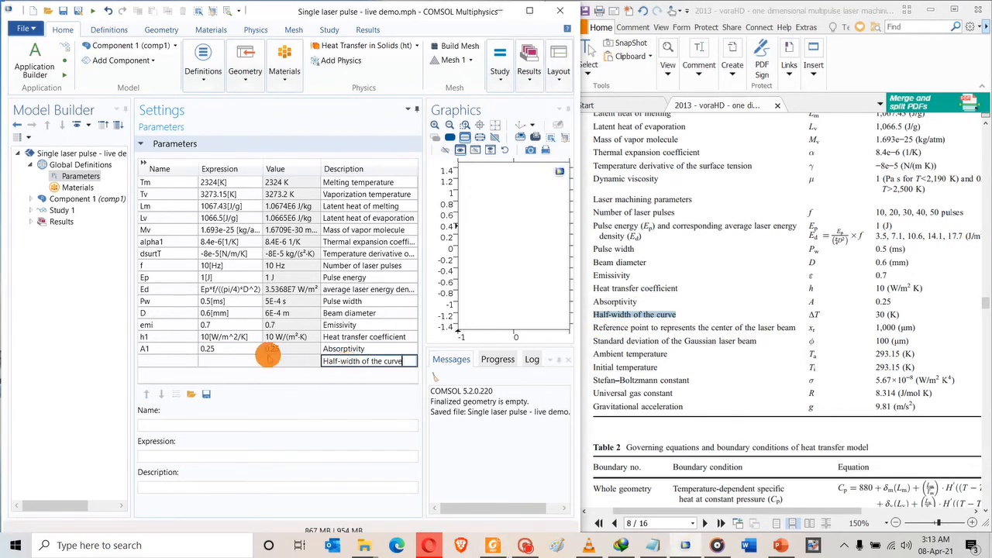
click(158, 361)
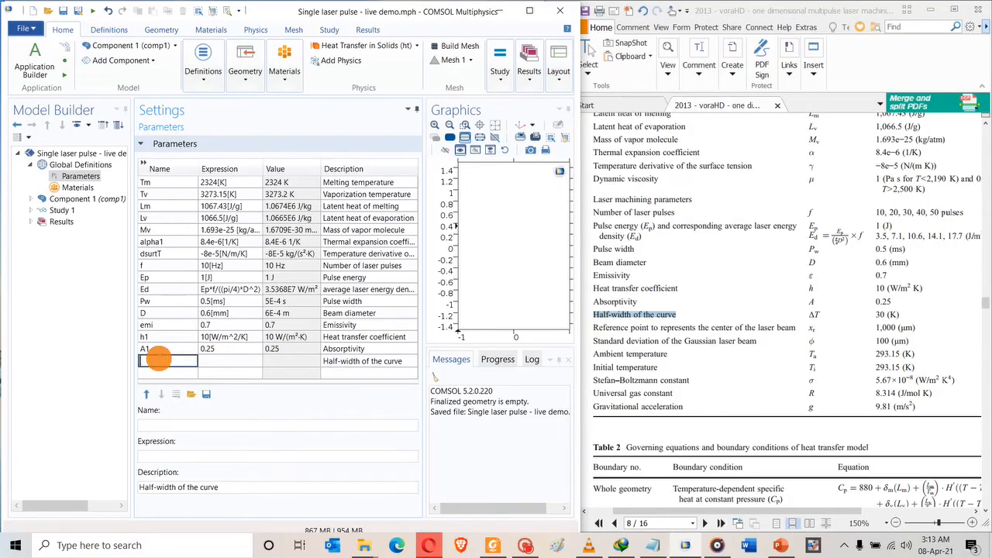
text(DT)
click(219, 361)
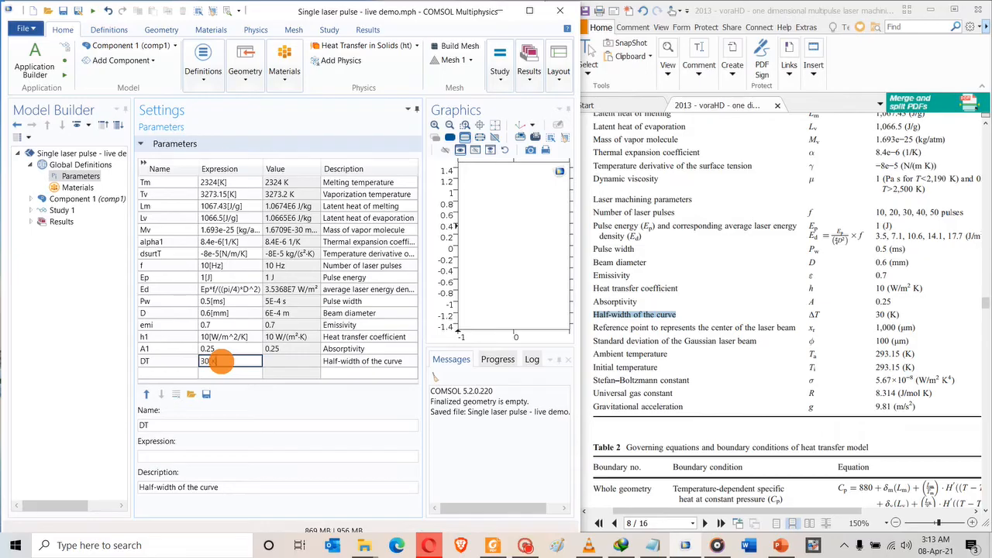
text(30[K])
click(256, 291)
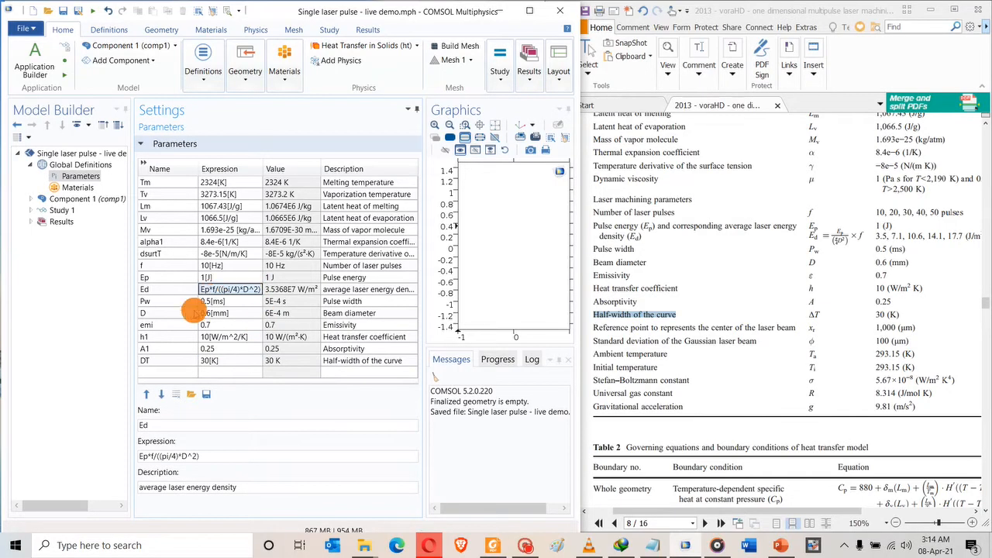
click(162, 365)
Add xr = 1000[um] with the paper's reference point description, enlarging the table.
click(164, 373)
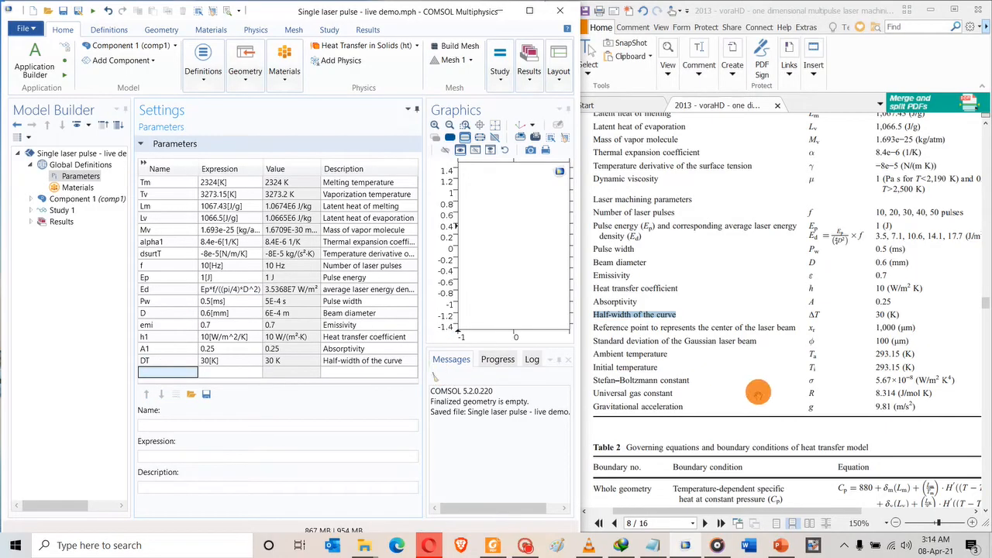
drag(589, 328, 789, 327)
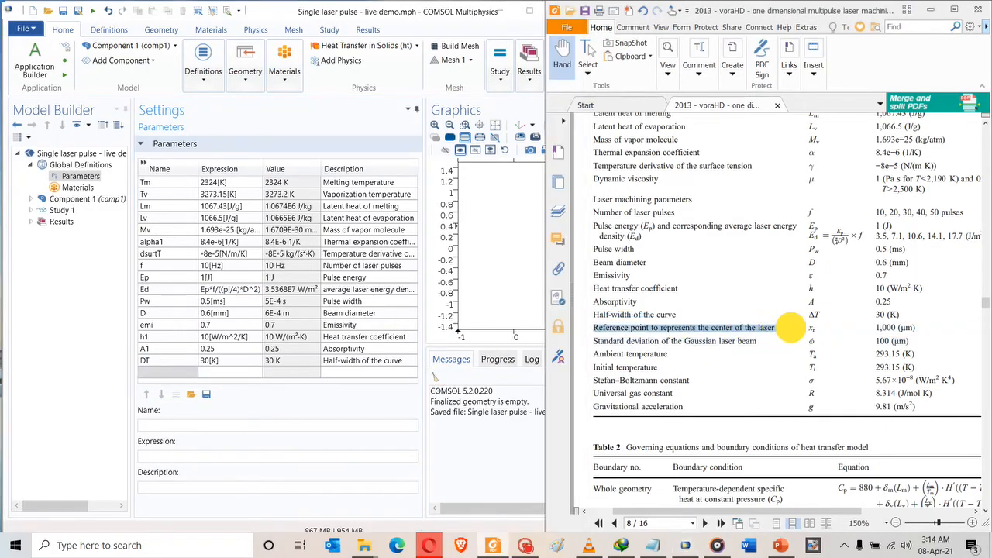
click(351, 373)
text(Reference point to represents the center of the laser beam)
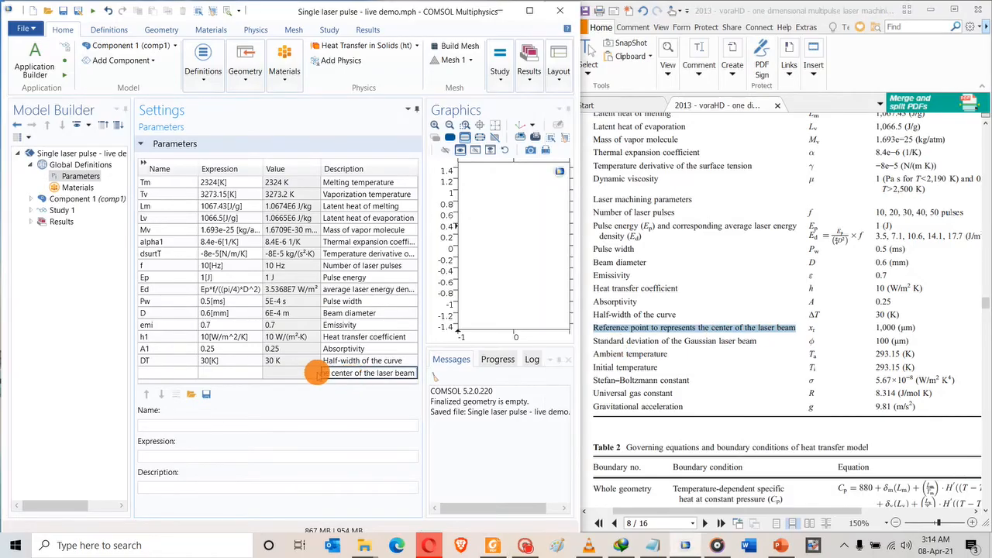
key(Return)
click(161, 373)
text(xr)
click(203, 374)
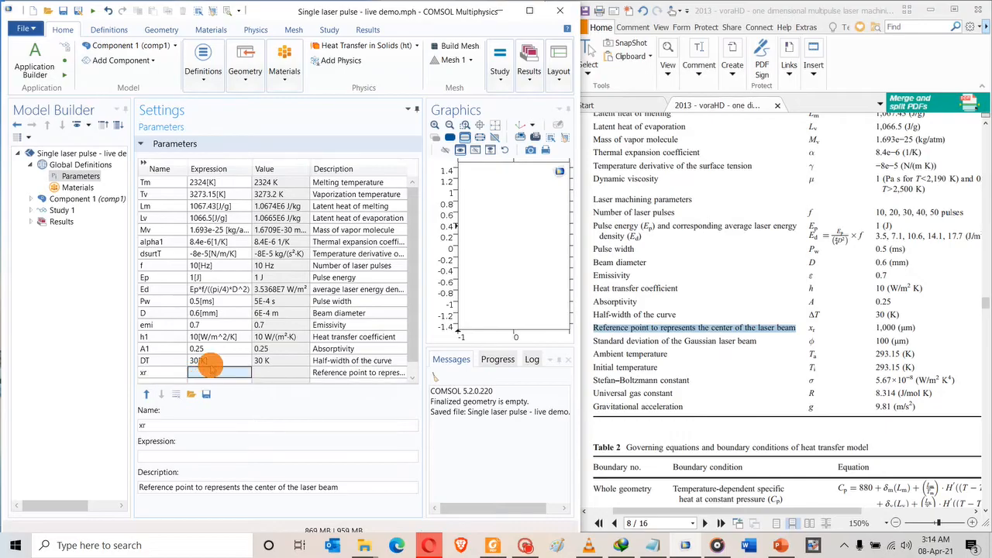
drag(231, 385, 228, 475)
click(200, 375)
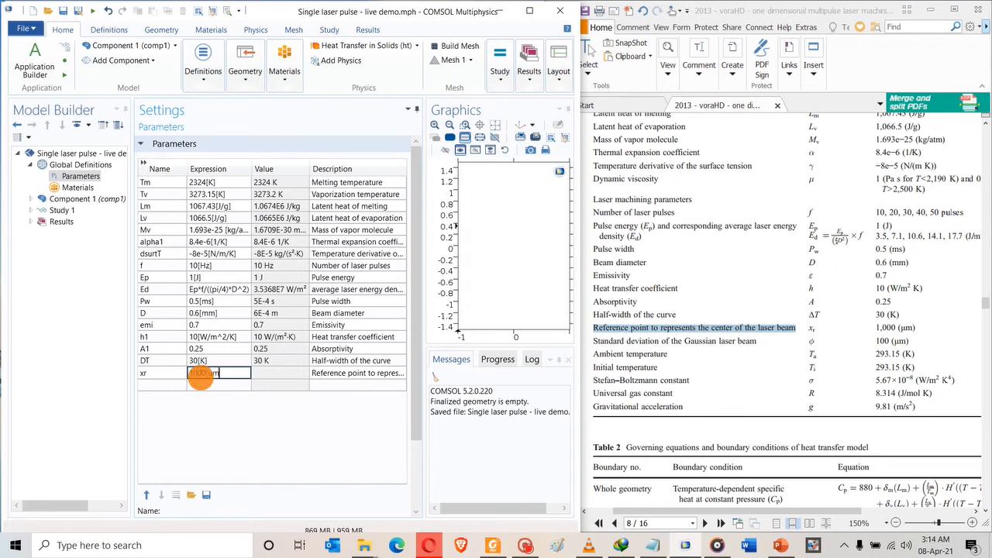
click(163, 383)
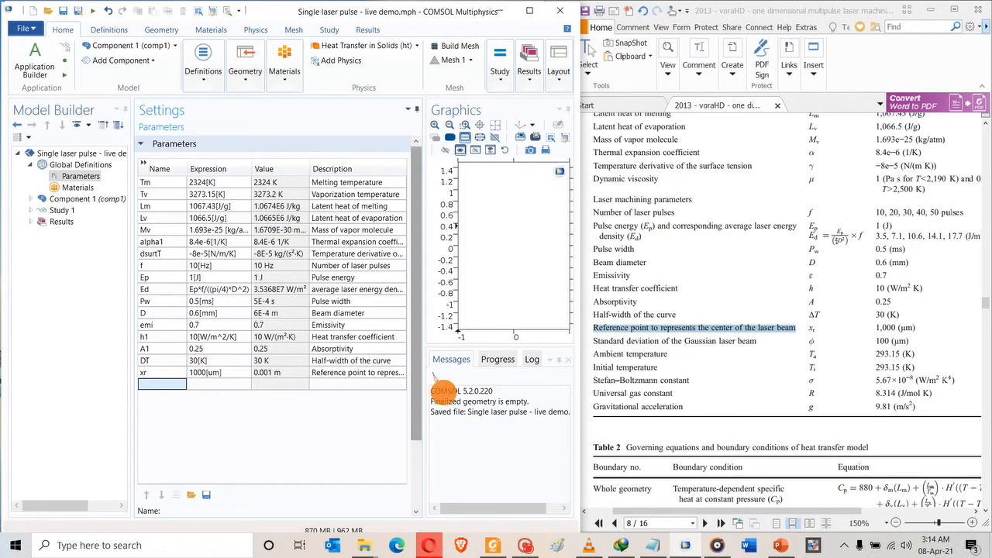
Add xd = 100[um], described as the Gaussian beam standard deviation from the paper.
drag(589, 339, 760, 343)
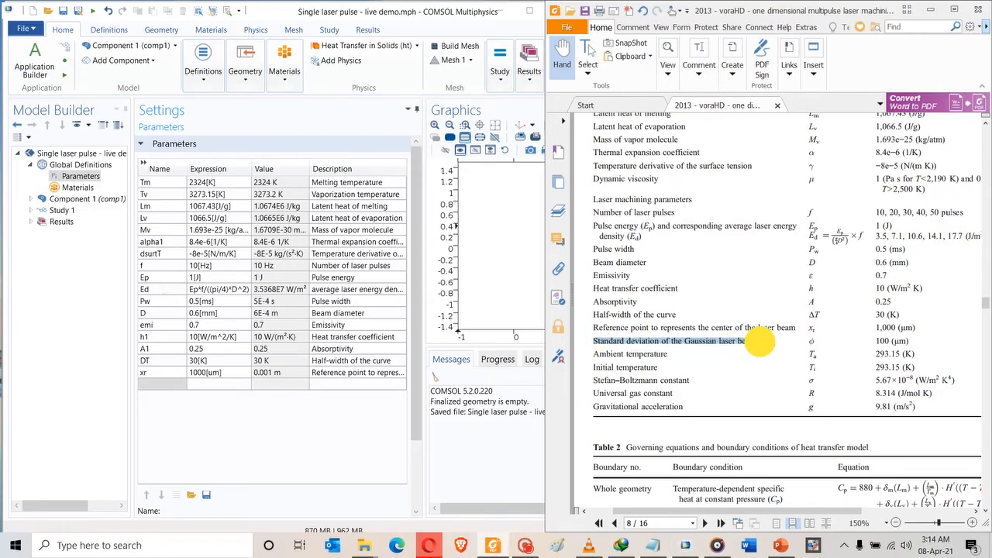
click(323, 385)
text(Standard deviation of the Gaussian laser beam)
click(217, 384)
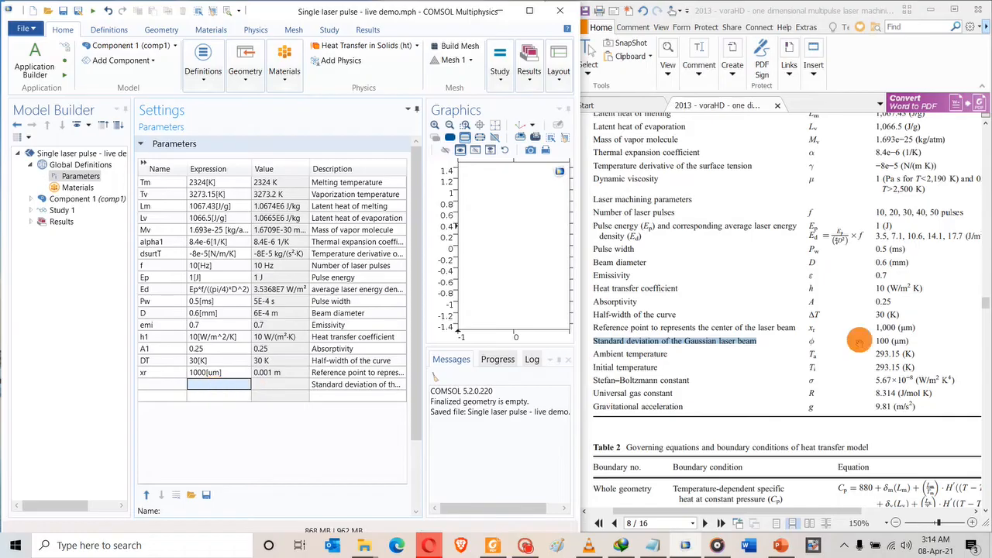
click(155, 383)
click(155, 381)
text(x)
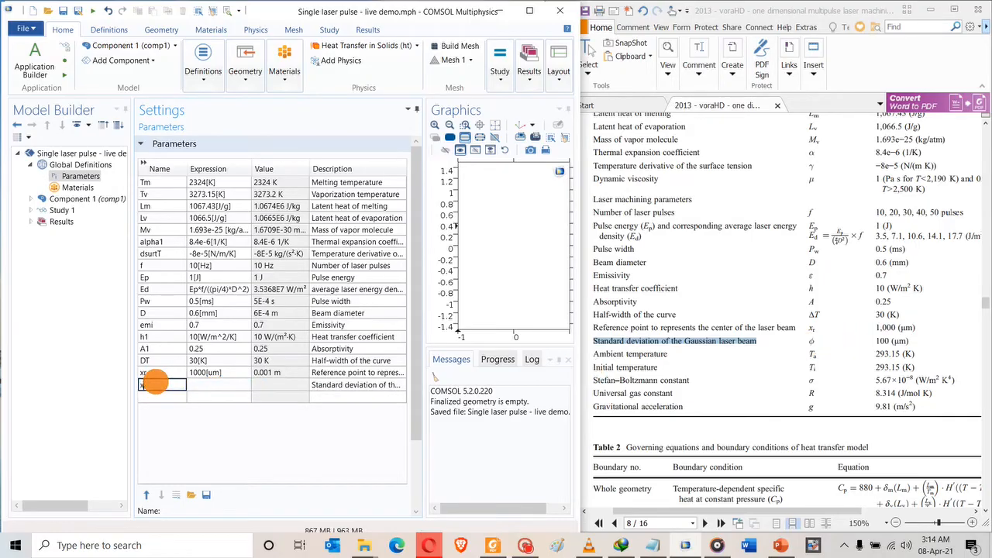
text(d)
click(211, 385)
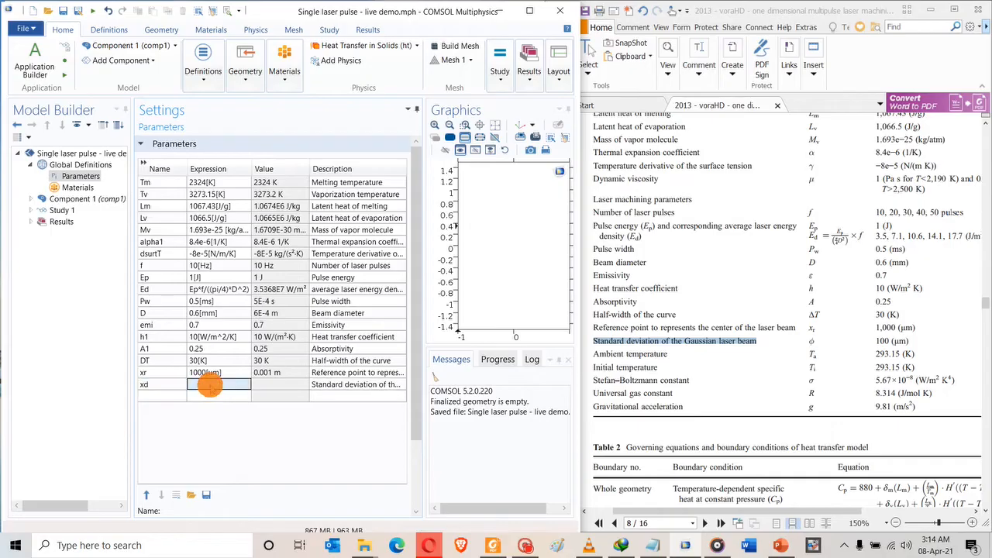
text(1)
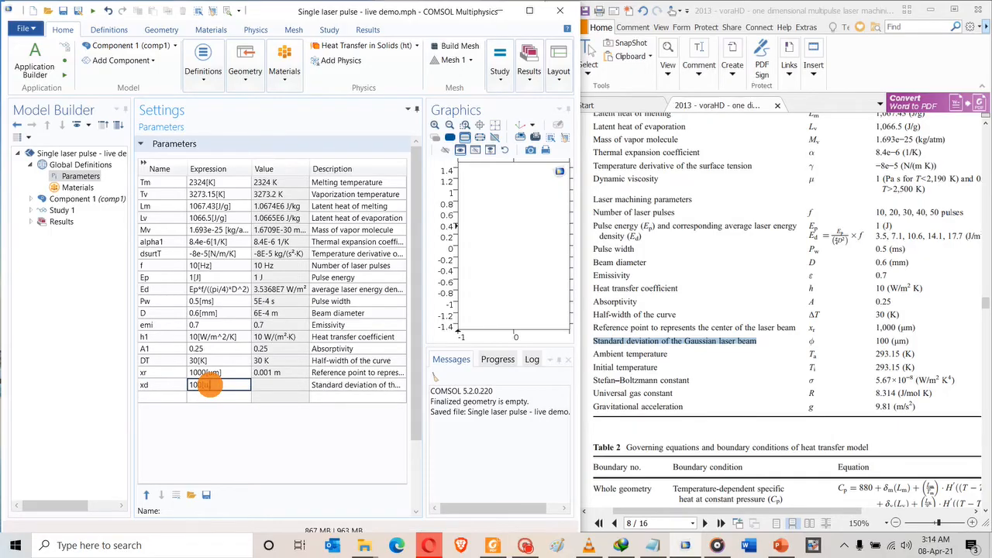
text(00[um])
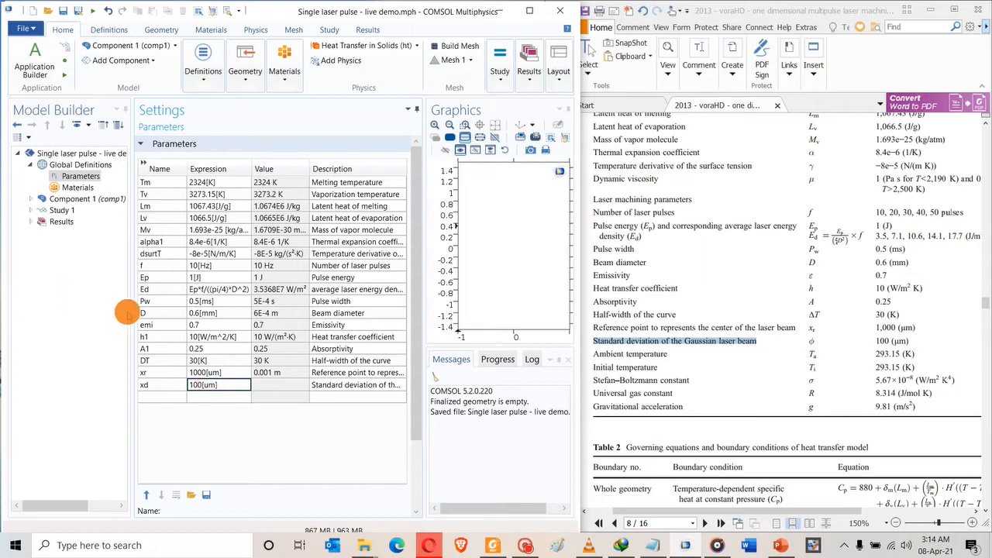
click(159, 396)
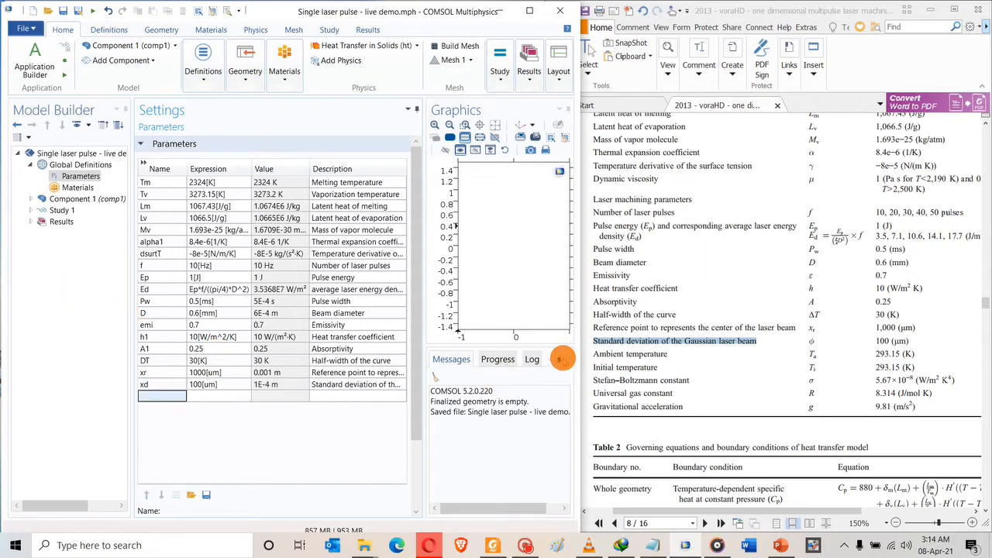
Add Ta = 293.15[K] with the description Ambient temperature.
drag(595, 353, 668, 354)
key(ctrl+c)
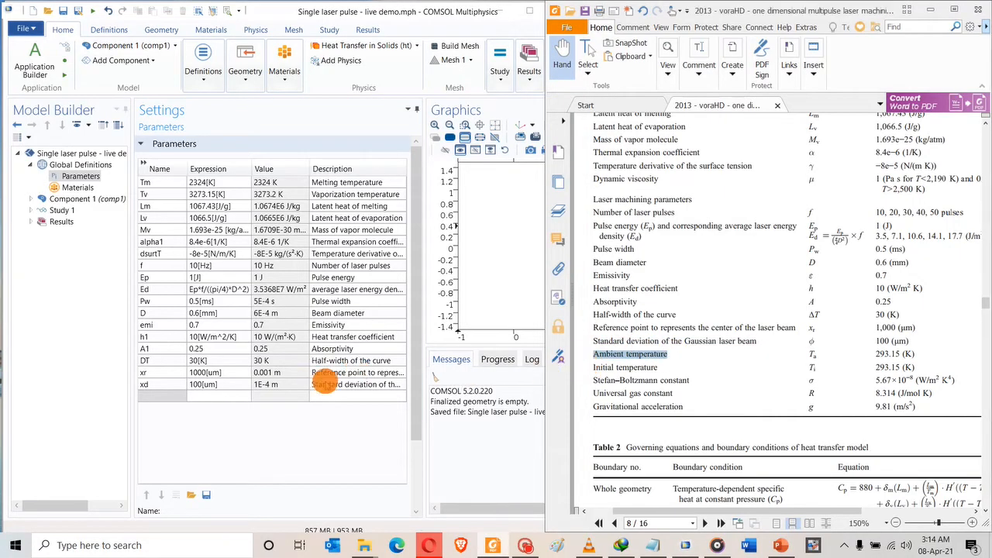
click(331, 396)
key(ctrl+v)
click(155, 395)
text(Ta)
click(200, 396)
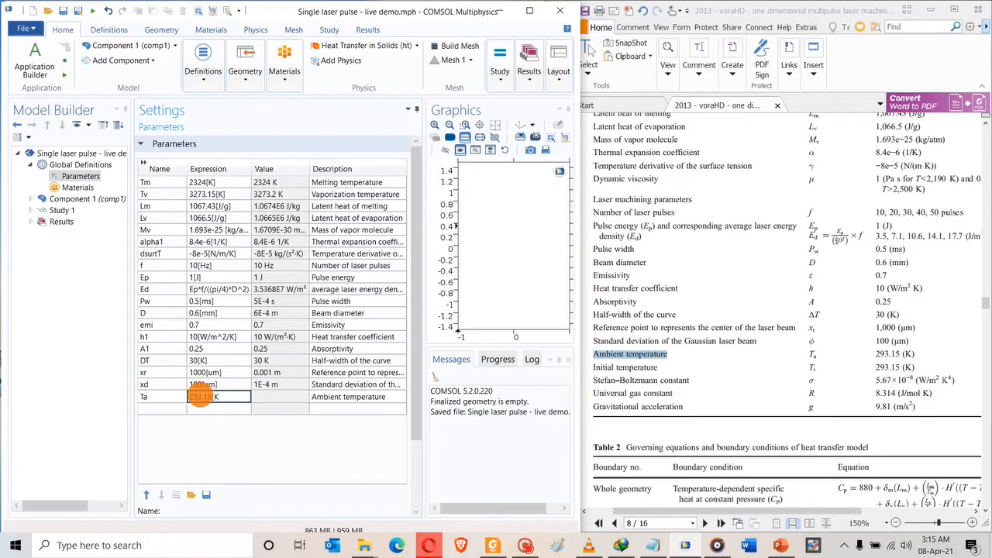
click(152, 414)
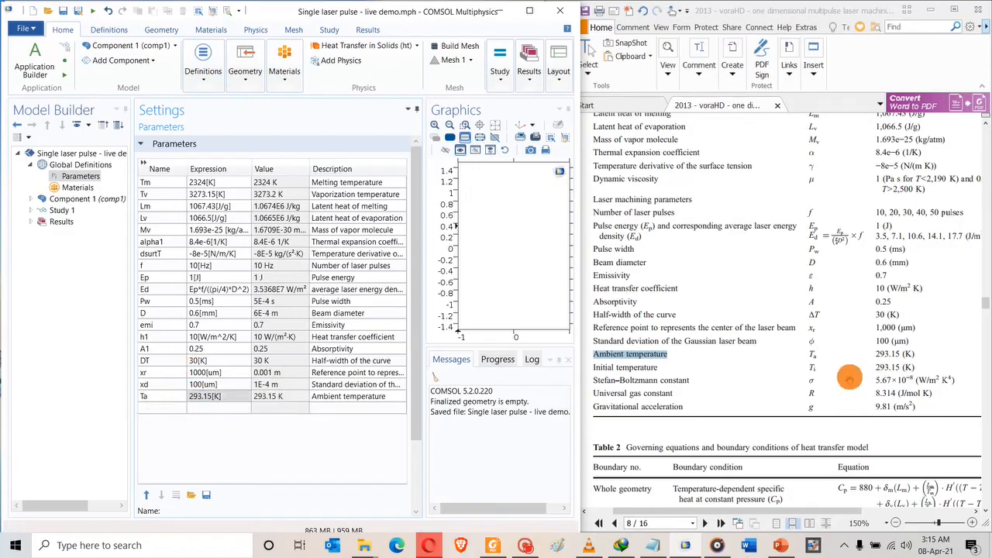
Add Ti = 293.15[K] with the description Initial temperature.
drag(593, 367, 658, 367)
key(ctrl+c)
click(320, 413)
key(ctrl+v)
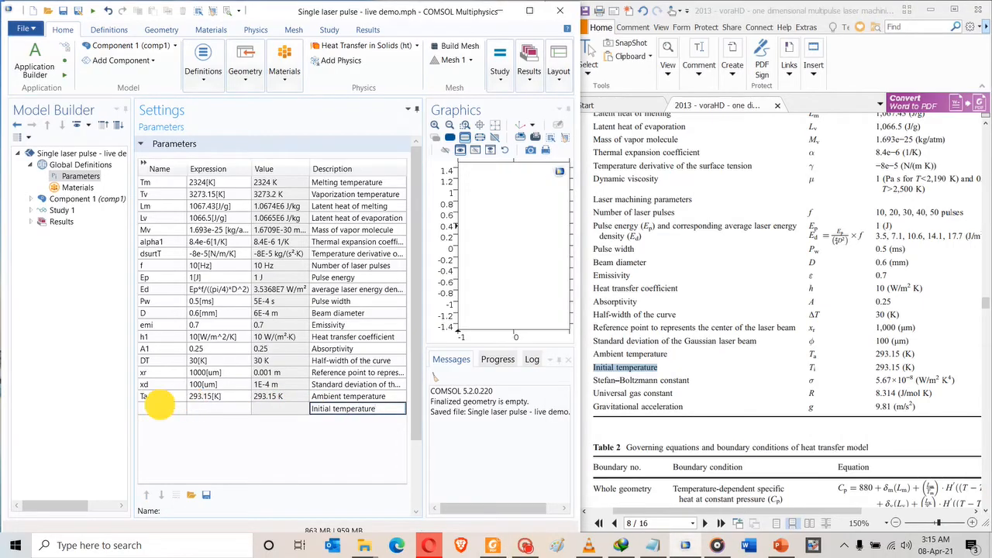
click(158, 409)
text(t)
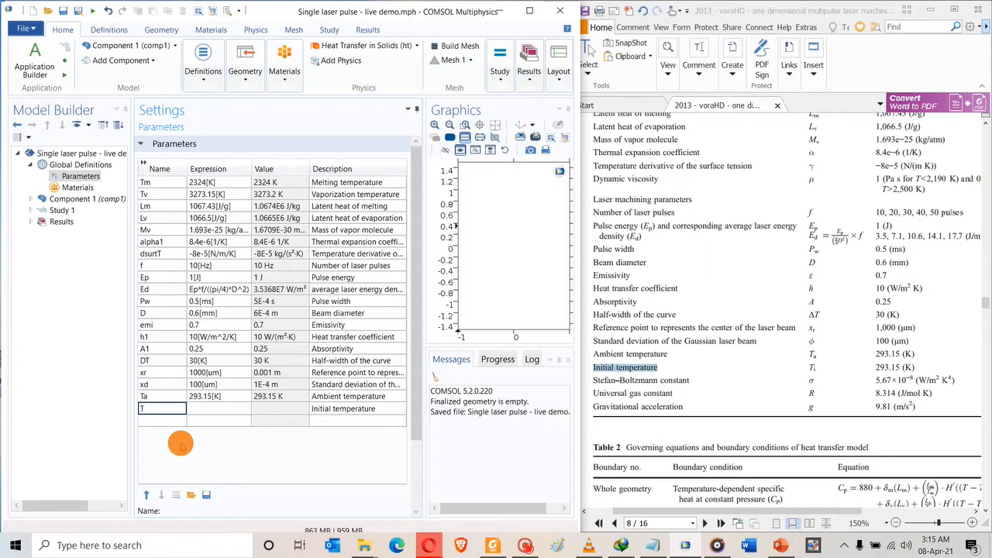
text(i)
key(Tab)
click(203, 408)
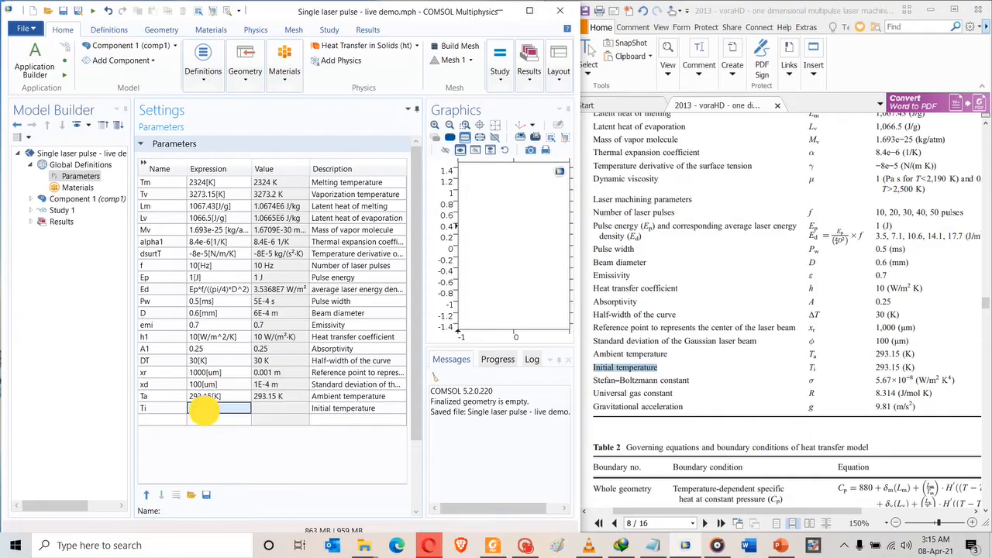
text(293.15[K])
click(165, 420)
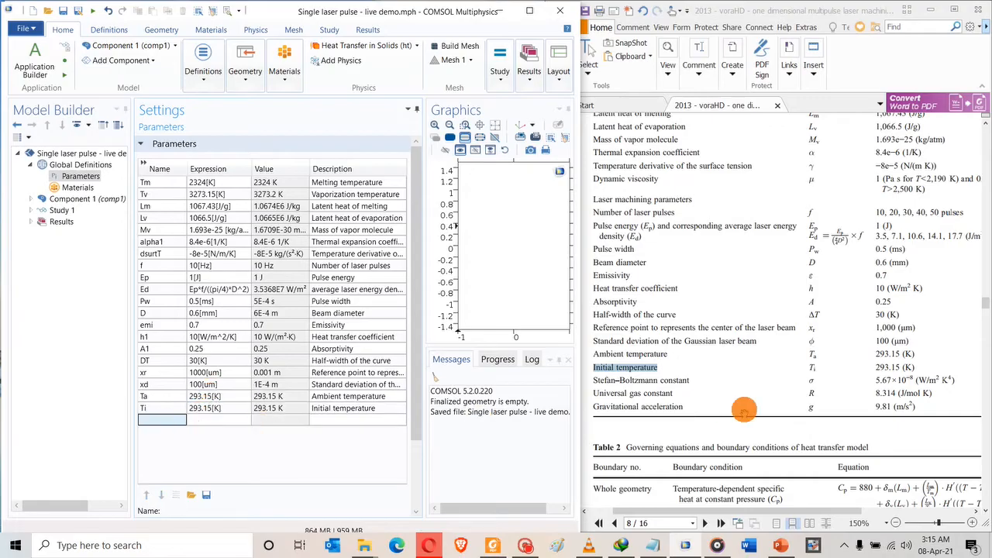
drag(591, 380, 689, 381)
key(ctrl+c)
Add a row named Stef_const described as Stefan–Boltzmann constant.
click(353, 418)
key(ctrl+v)
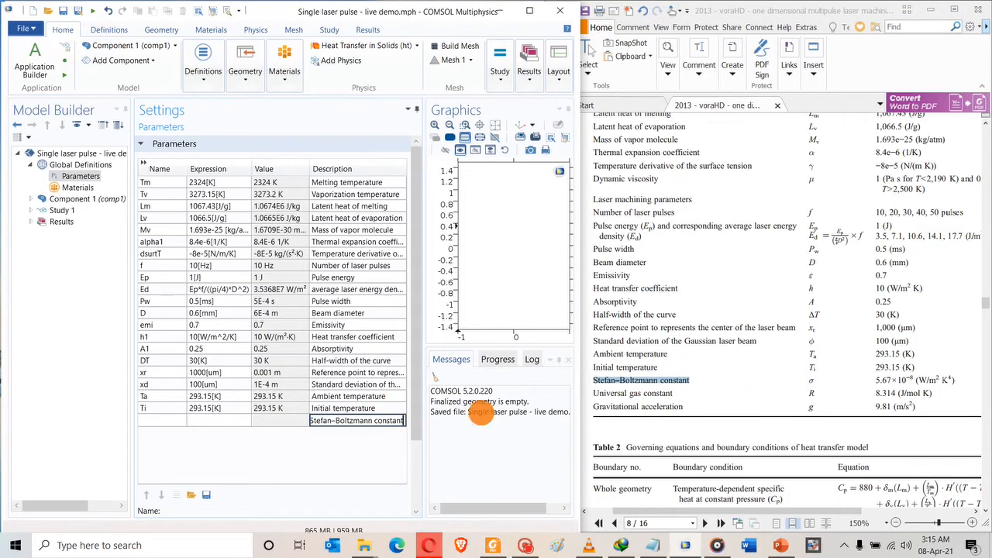
click(169, 419)
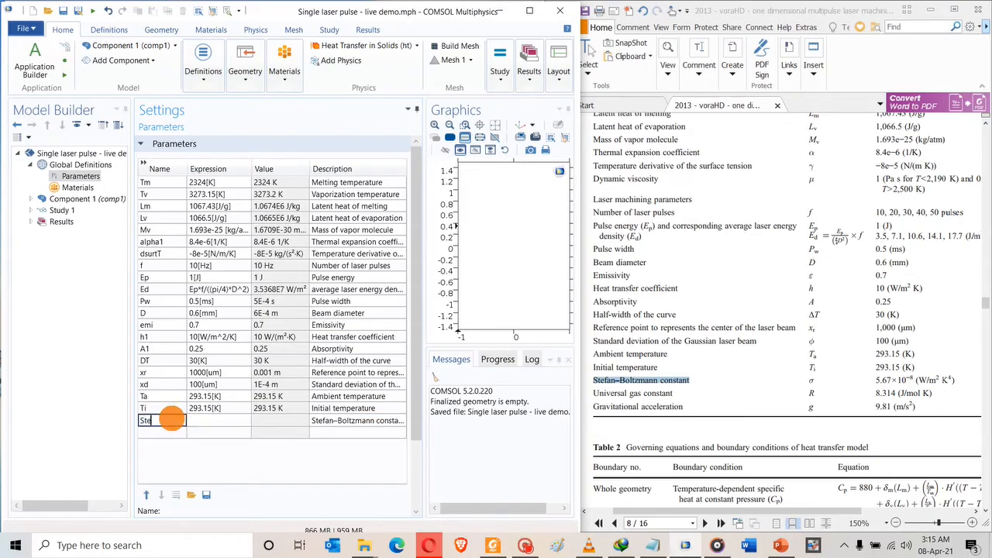
text(Stef_const)
click(198, 420)
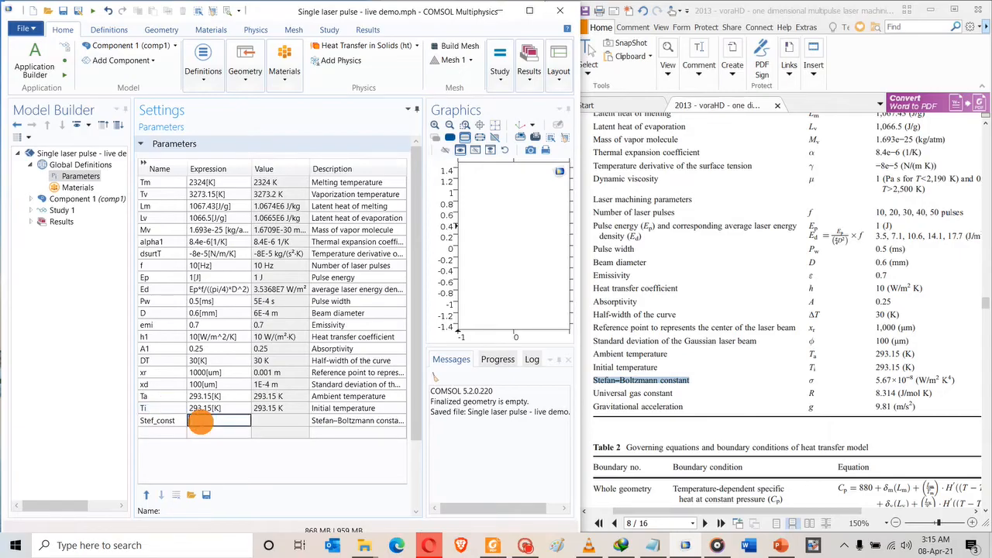
Set Stef_const's expression to 5.67e-8 using the value from the paper.
click(874, 380)
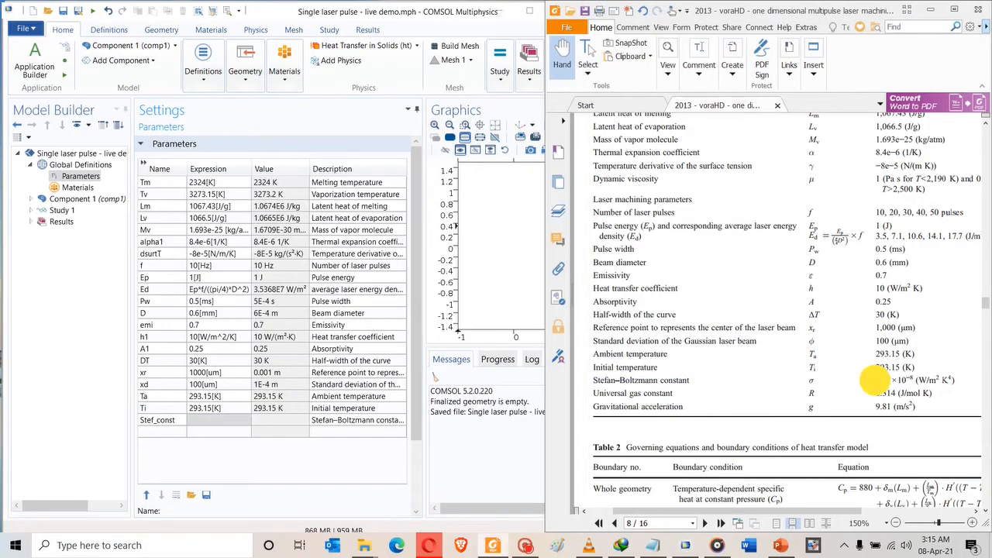
drag(875, 380, 918, 380)
key(ctrl+c)
click(215, 420)
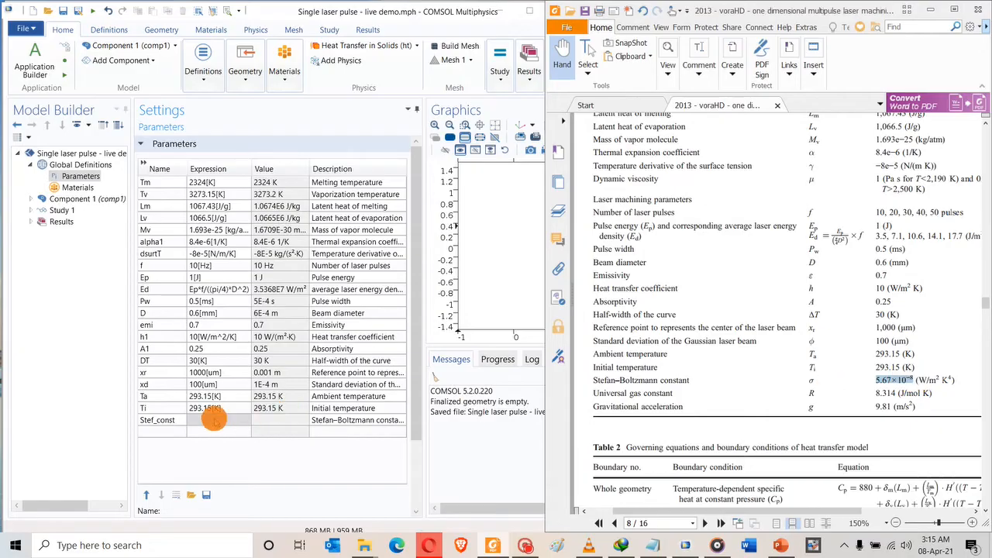
key(ctrl+v)
click(204, 425)
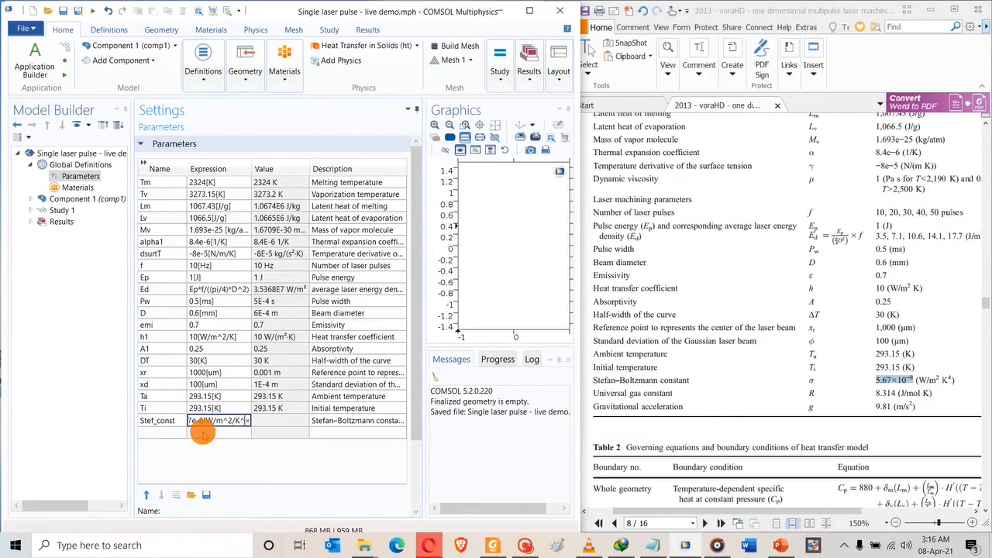
key(shift+End)
key(Delete)
key(Home)
key(Right)
key(Right)
key(Right)
key(Right)
text(e-8)
click(223, 372)
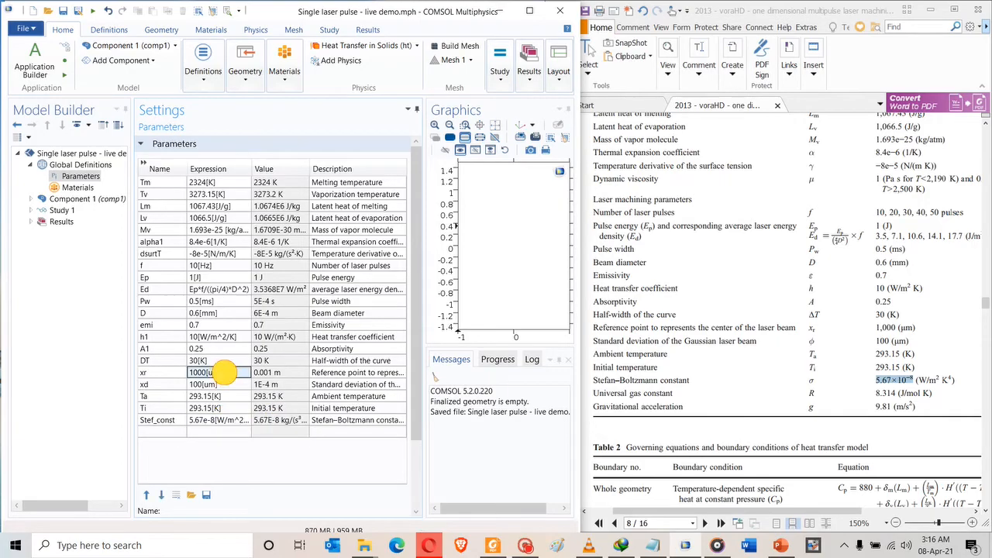
Start a new row described as Universal gas constant, copied from the paper.
click(161, 431)
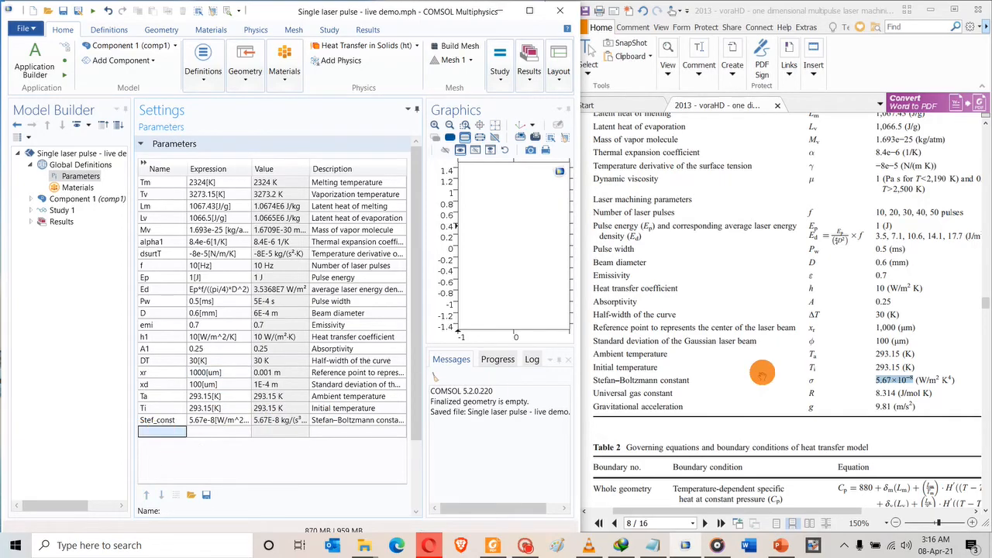
drag(594, 393, 668, 393)
key(ctrl+c)
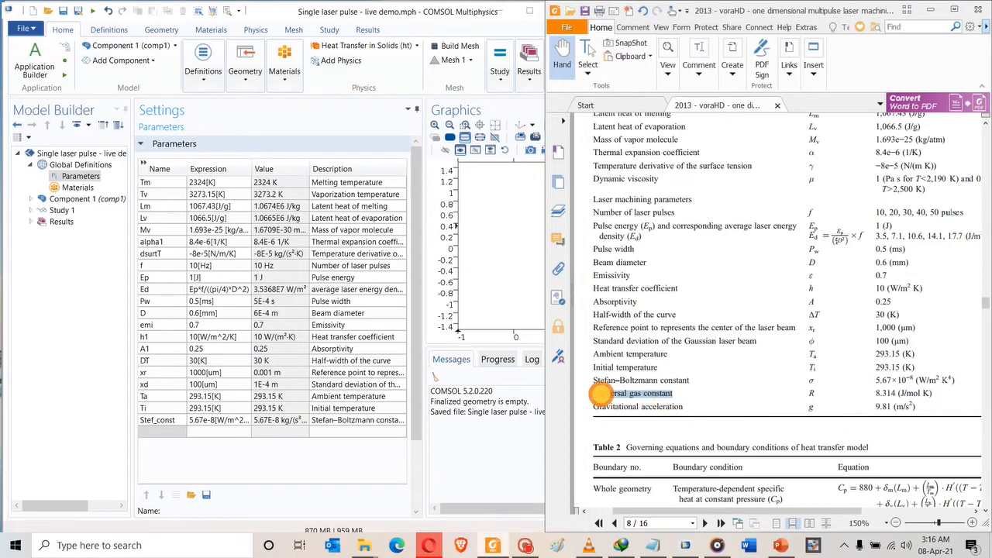
click(358, 432)
key(ctrl+v)
click(163, 432)
Name the row Rg_const with expression 8.314[J/mol/K].
text(R)
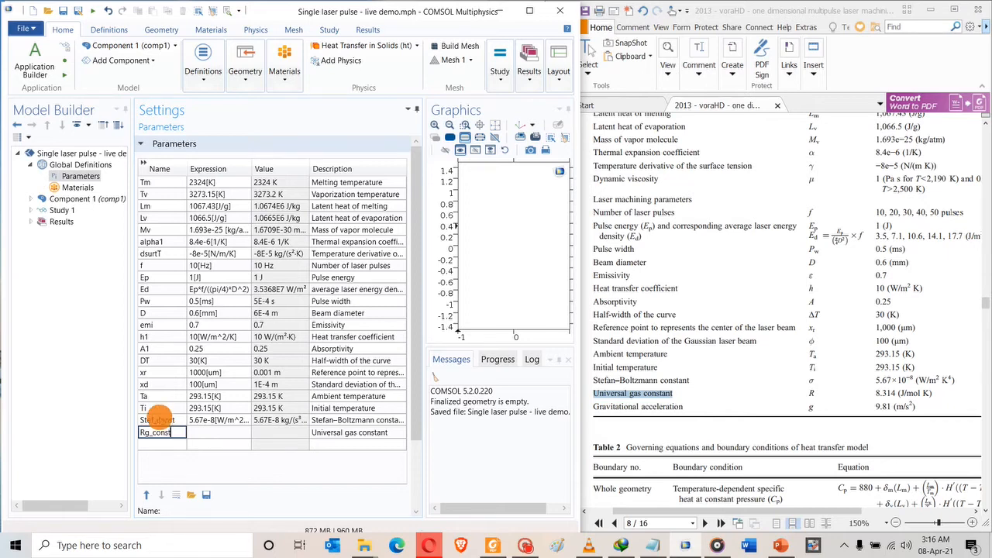
click(192, 437)
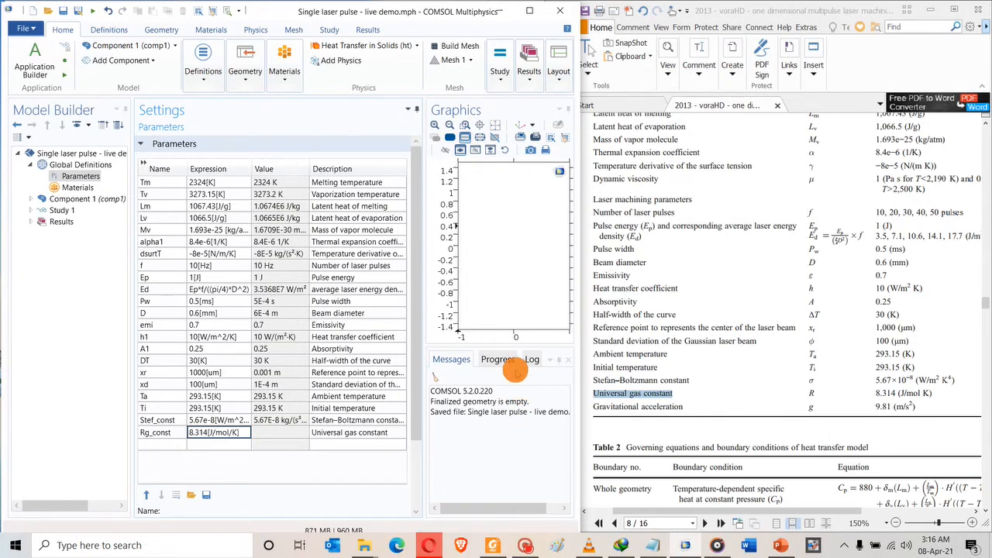
click(212, 444)
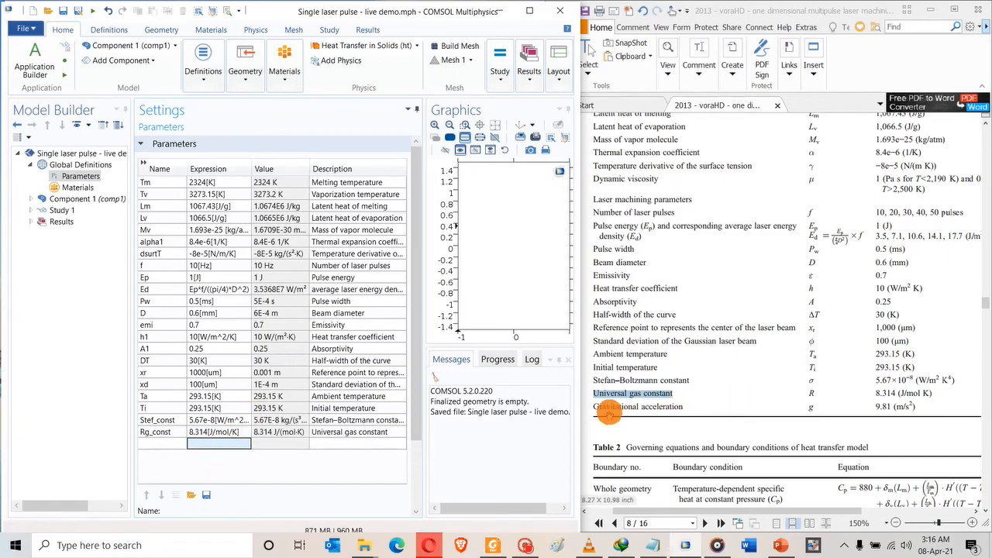
Add gr_const = 9.81[m/s^2] described as gravitational acceleration from the paper.
drag(594, 406, 682, 409)
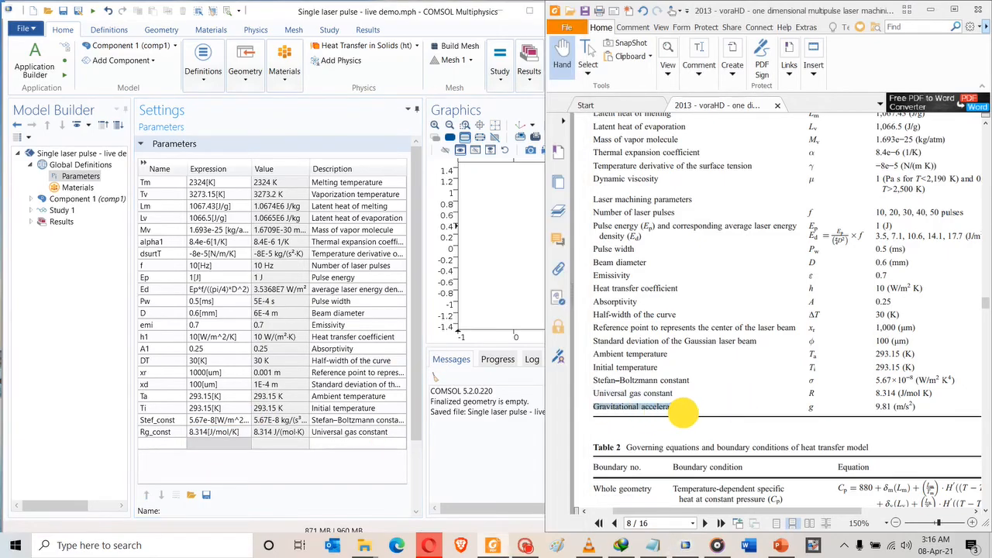
click(174, 452)
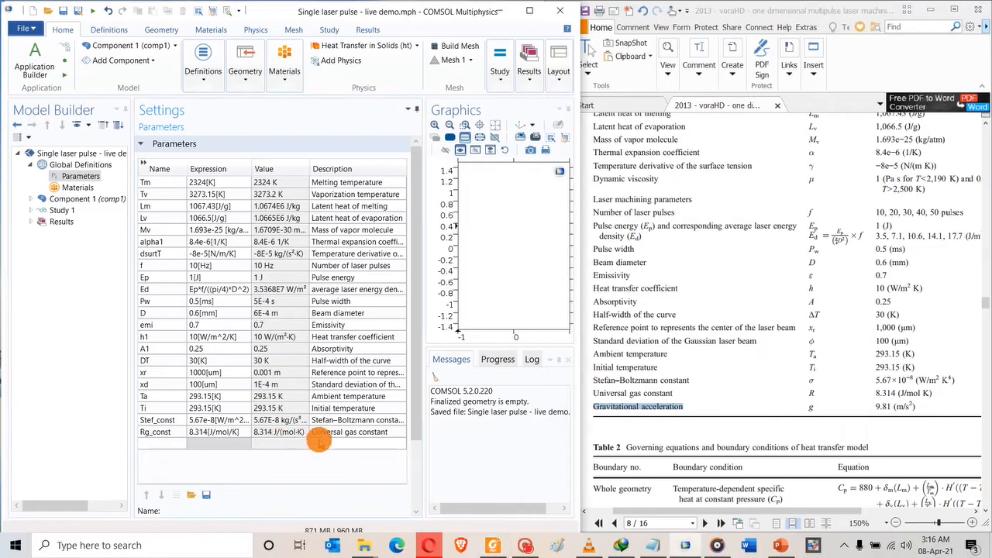
key(ctrl+v)
click(166, 443)
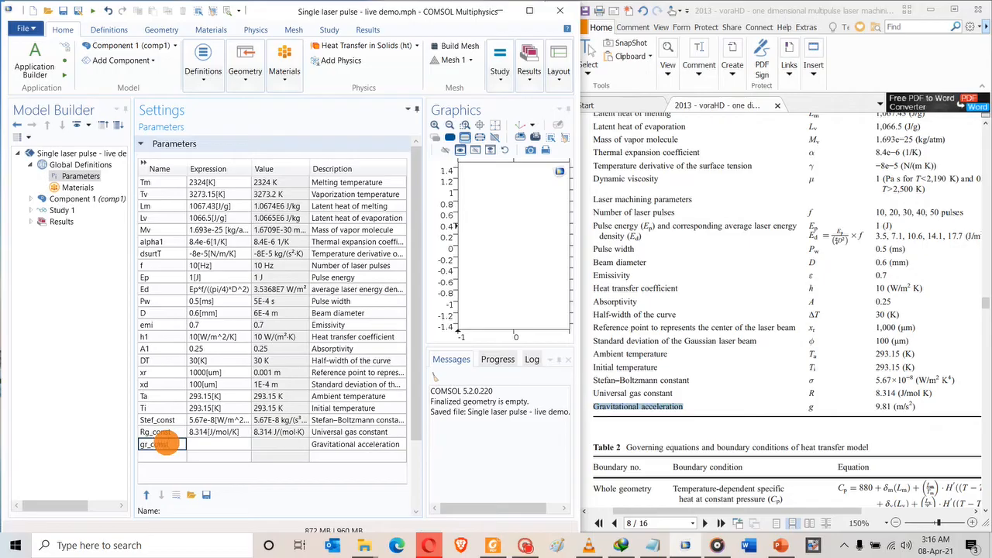
click(206, 443)
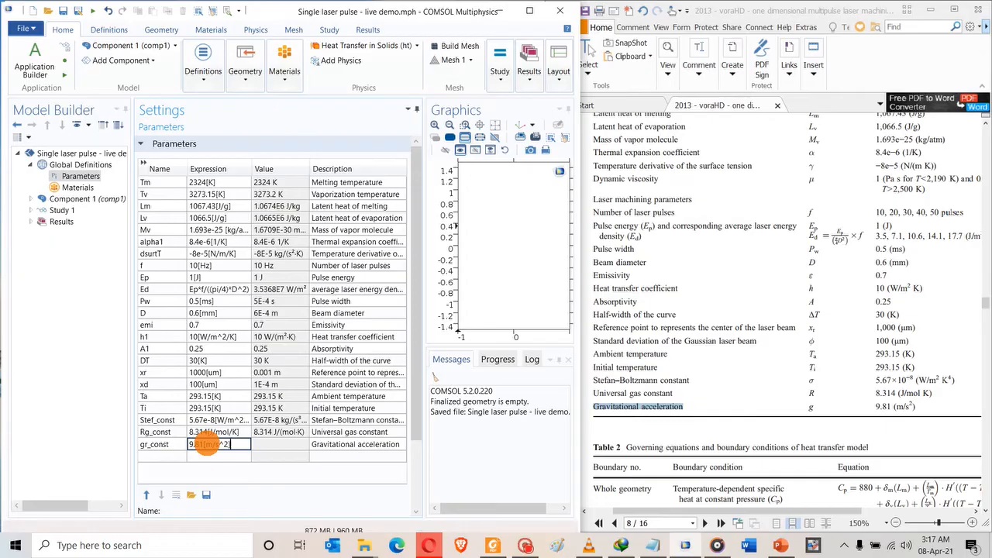
key(Return)
Save the model with Ctrl+S.
click(219, 432)
key(ctrl+s)
click(781, 274)
Scroll the paper through Tables 1–3 and back to Fig. 4's alumina geometry on page 6.
scroll(772, 294, down, 2)
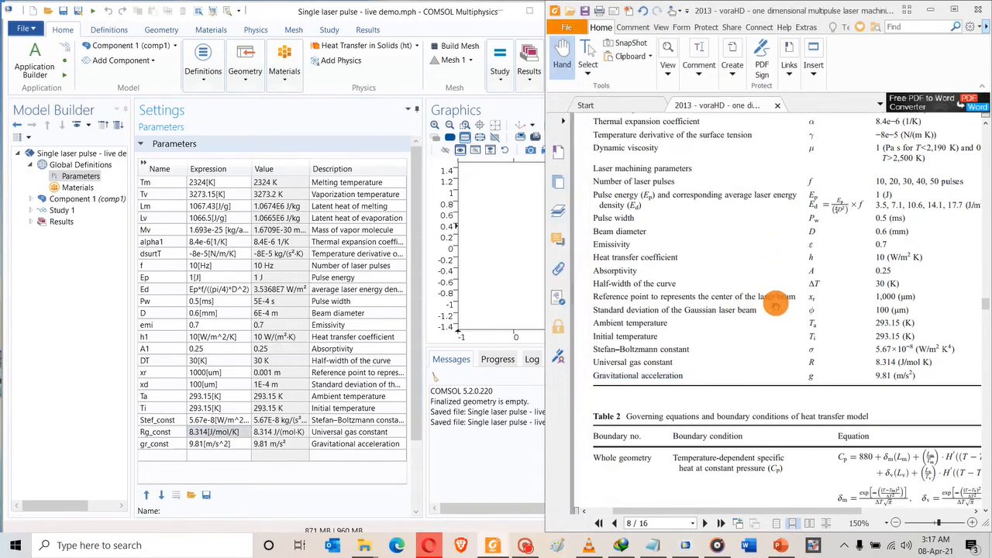
scroll(775, 304, down, 8)
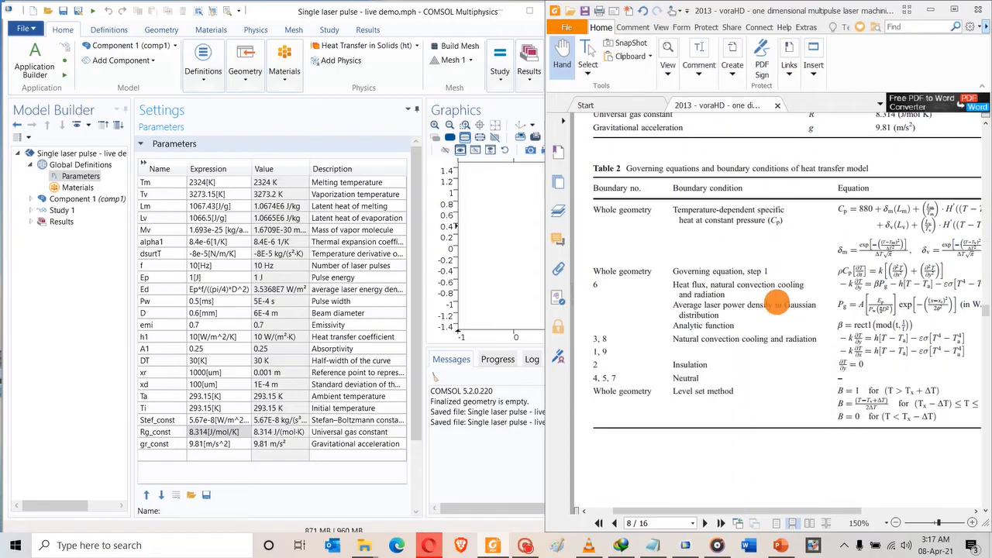
scroll(777, 302, down, 7)
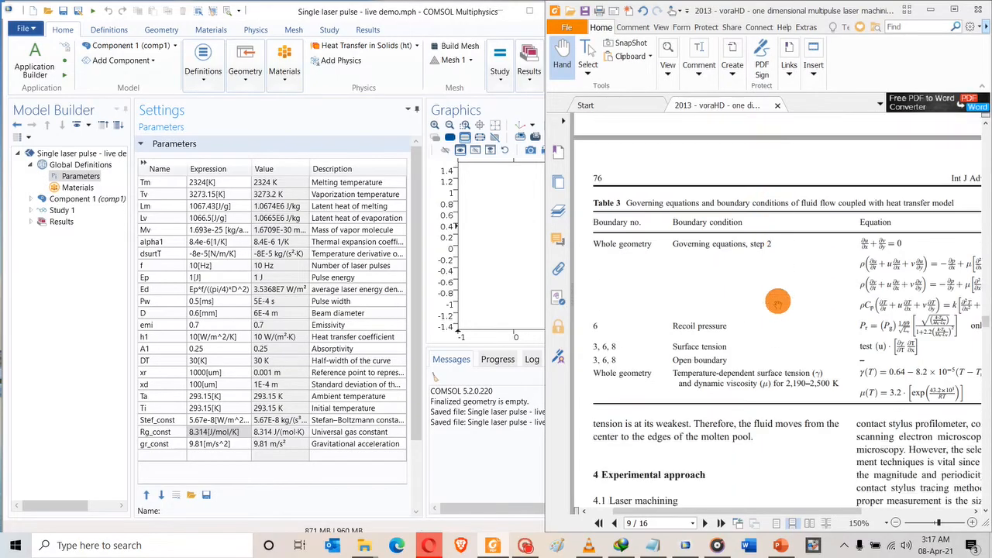
scroll(777, 303, up, 15)
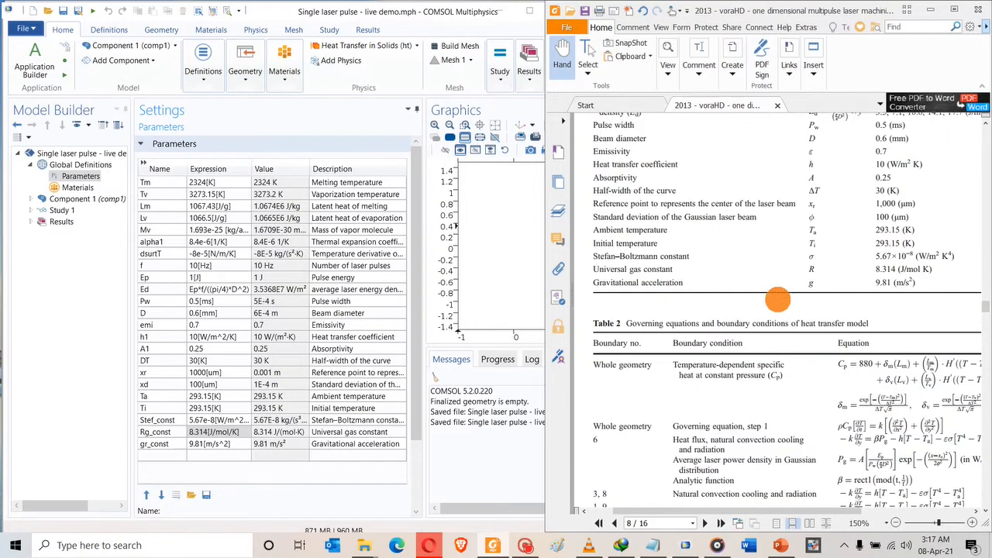
scroll(777, 299, up, 3)
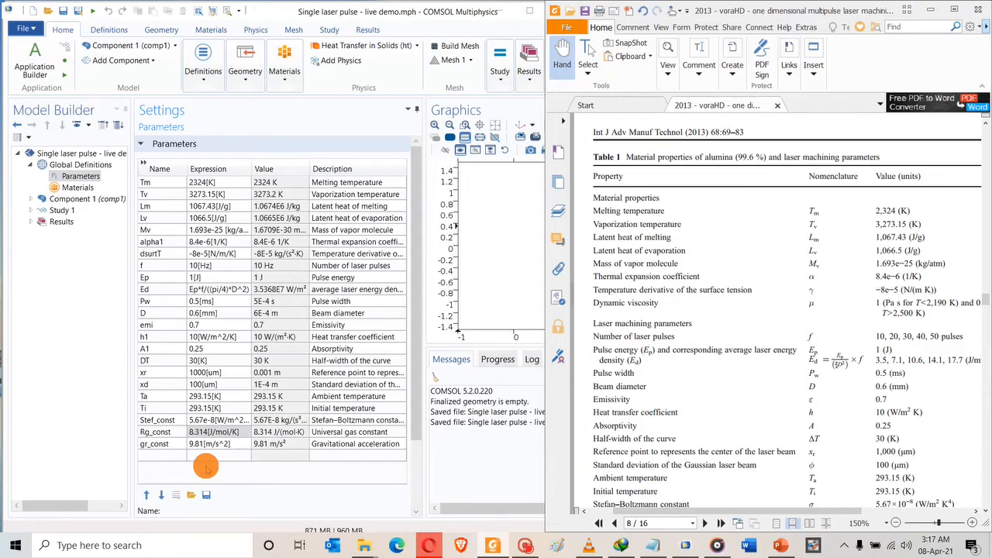
scroll(776, 334, down, 5)
scroll(776, 335, down, 15)
scroll(777, 332, down, 15)
scroll(783, 318, down, 20)
scroll(786, 303, up, 12)
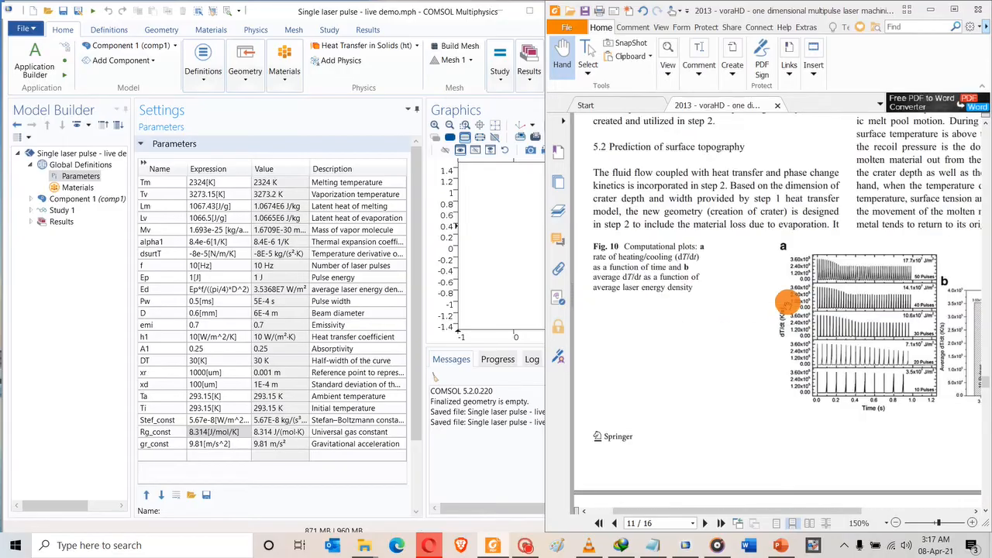
scroll(786, 302, up, 6)
scroll(727, 315, up, 20)
scroll(741, 279, up, 15)
scroll(740, 280, up, 15)
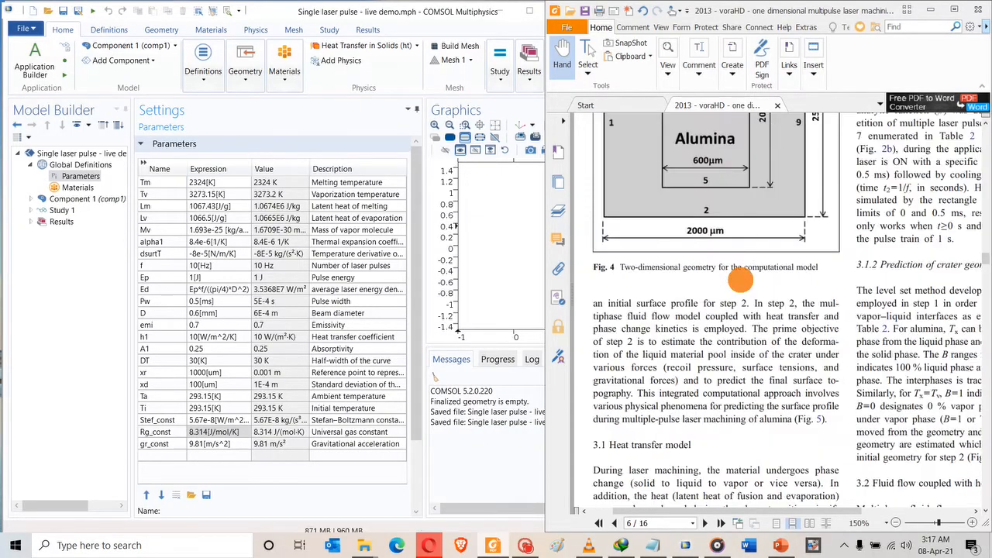
scroll(740, 279, up, 3)
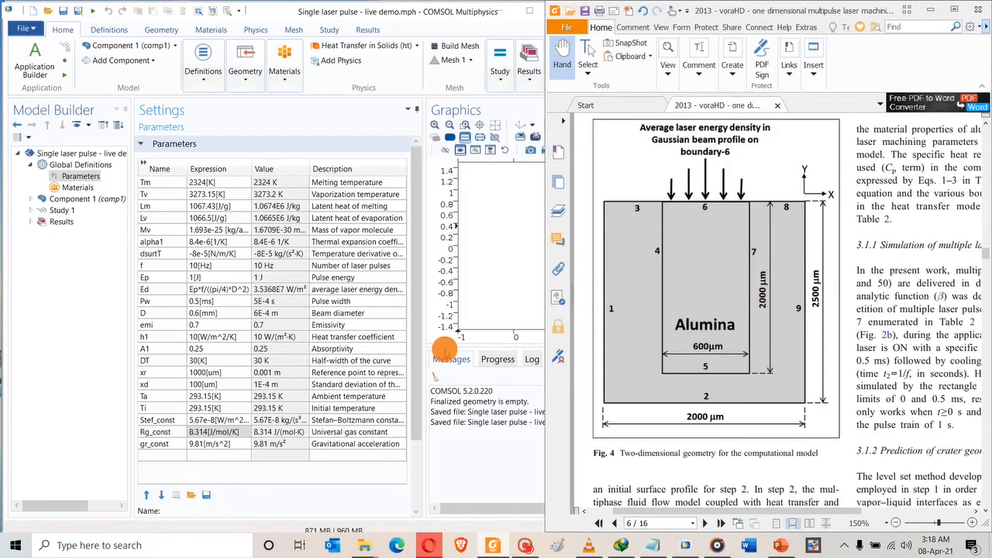
click(156, 456)
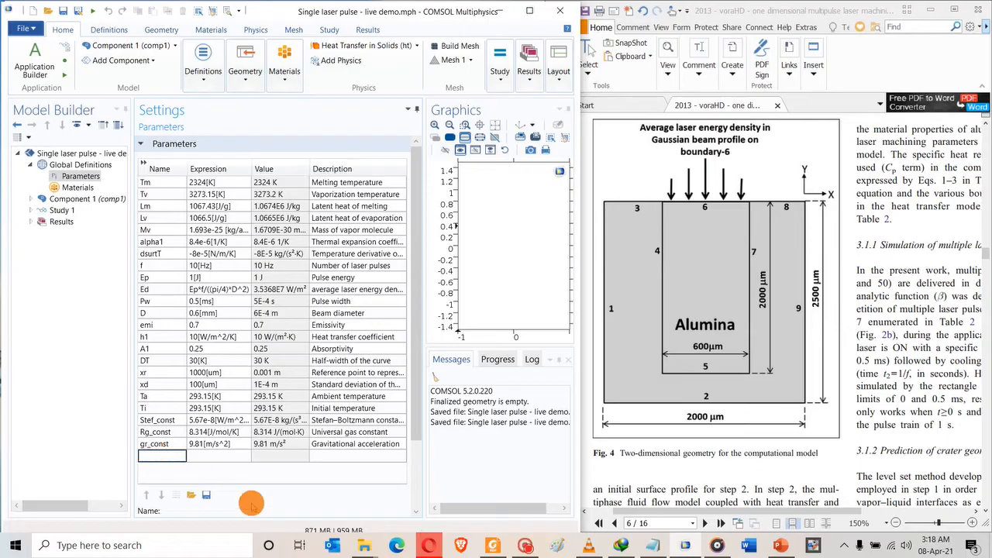
Add H1 = 2500[um] described as 'Height of the outer rectangle' and widen the table.
text(H1)
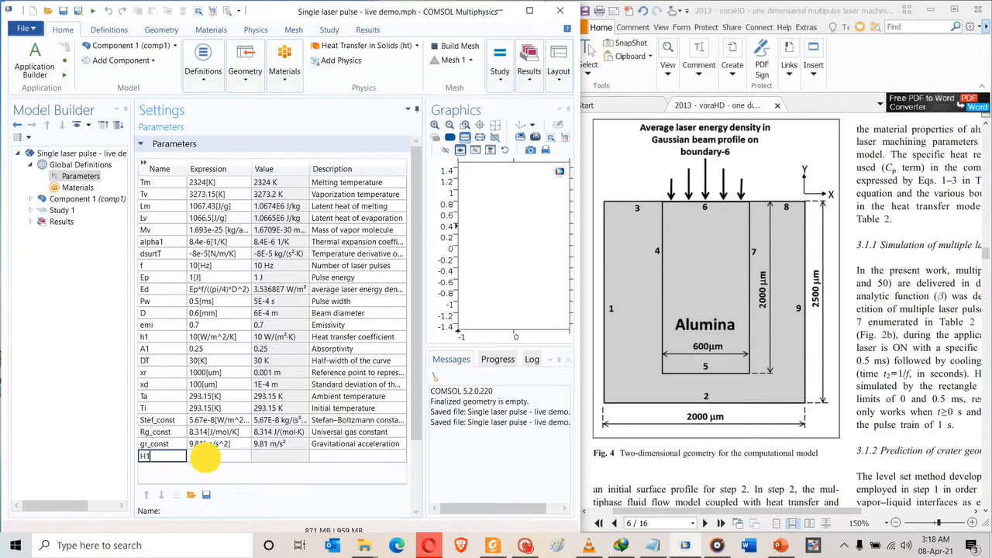
click(205, 457)
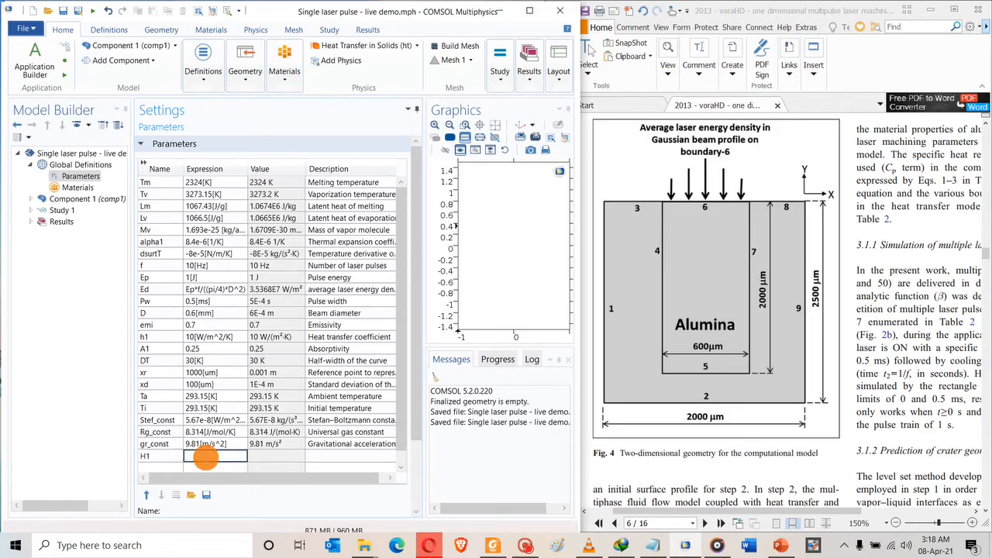
text(2500[um)
key(Tab)
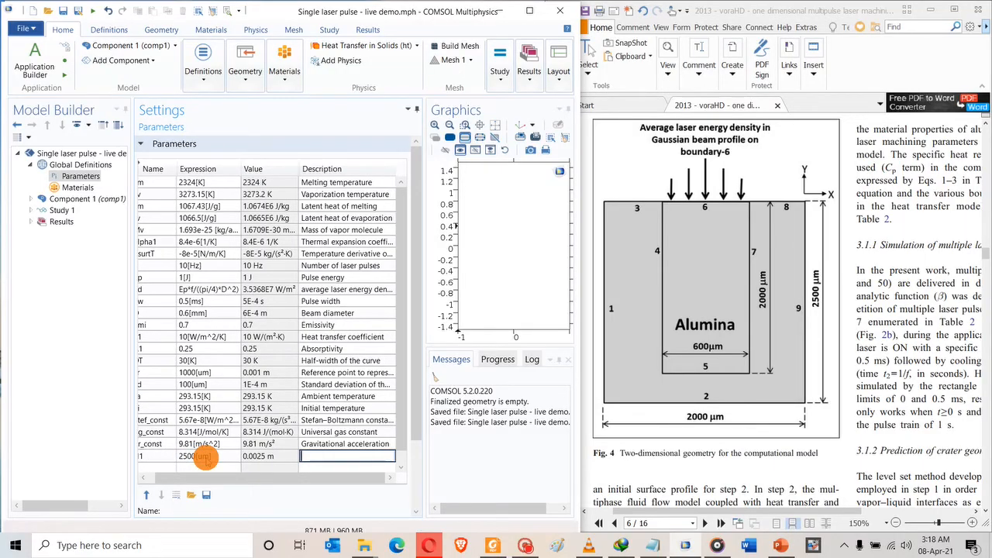
text(Heigh)
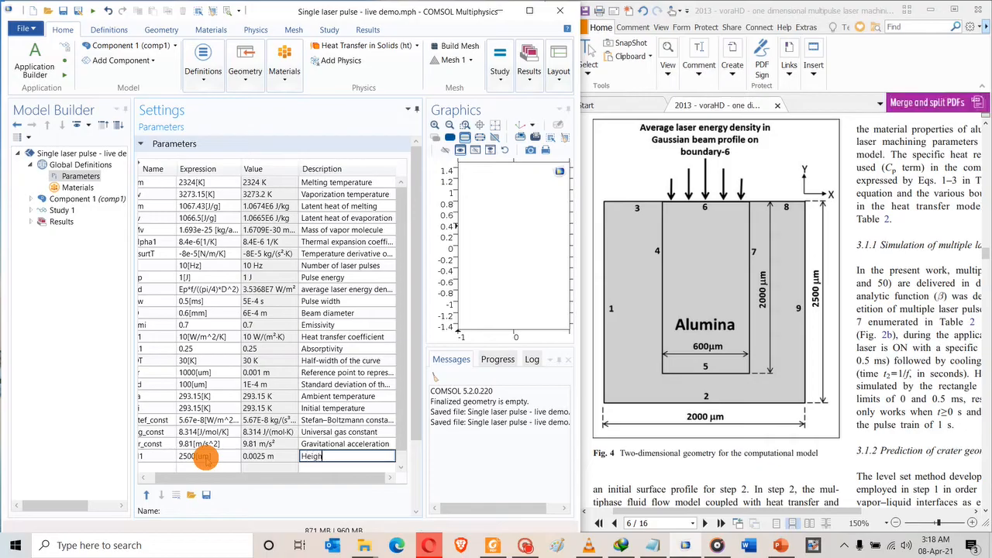
text(t of the outer rectangle)
click(171, 385)
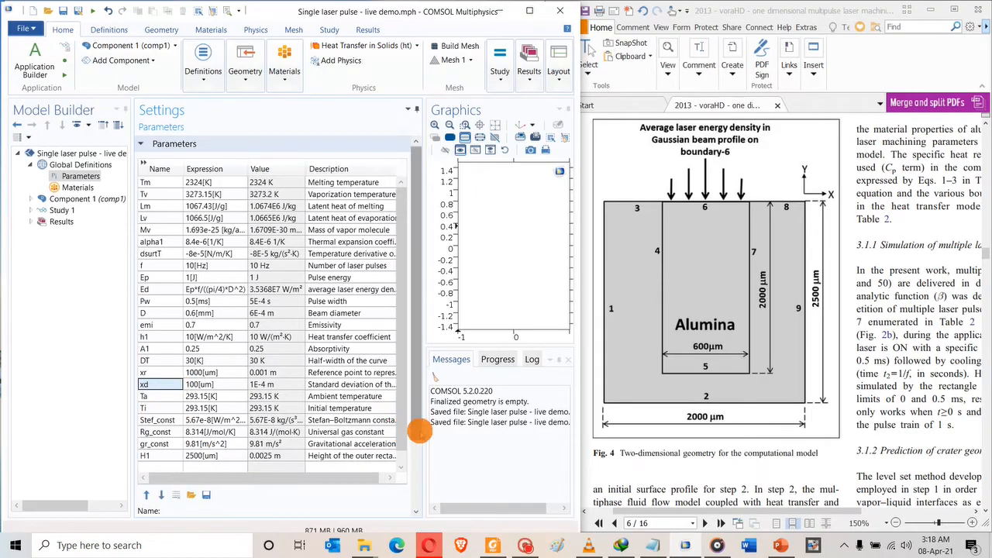
drag(422, 447, 465, 444)
click(166, 466)
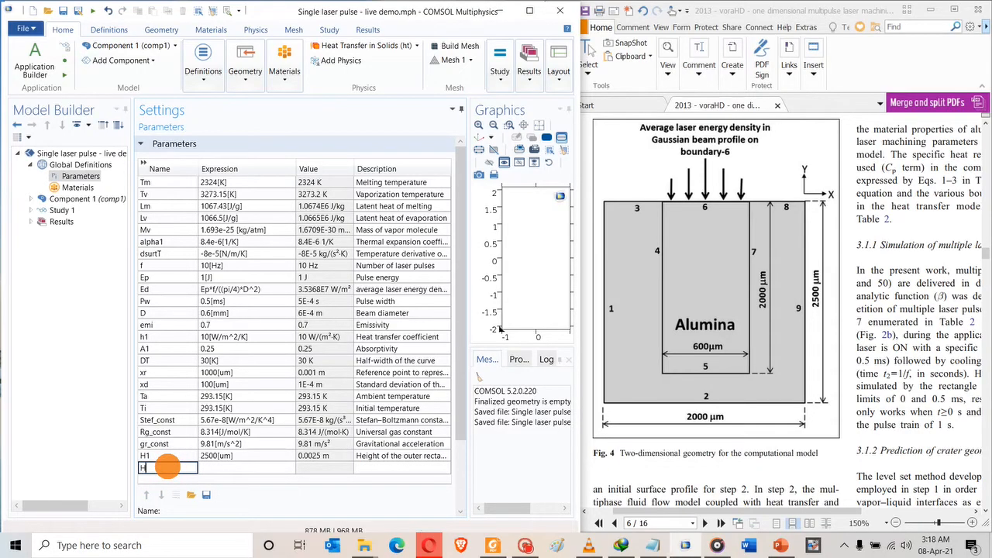
Add parameter H2 with expression 2000[um].
text(H2)
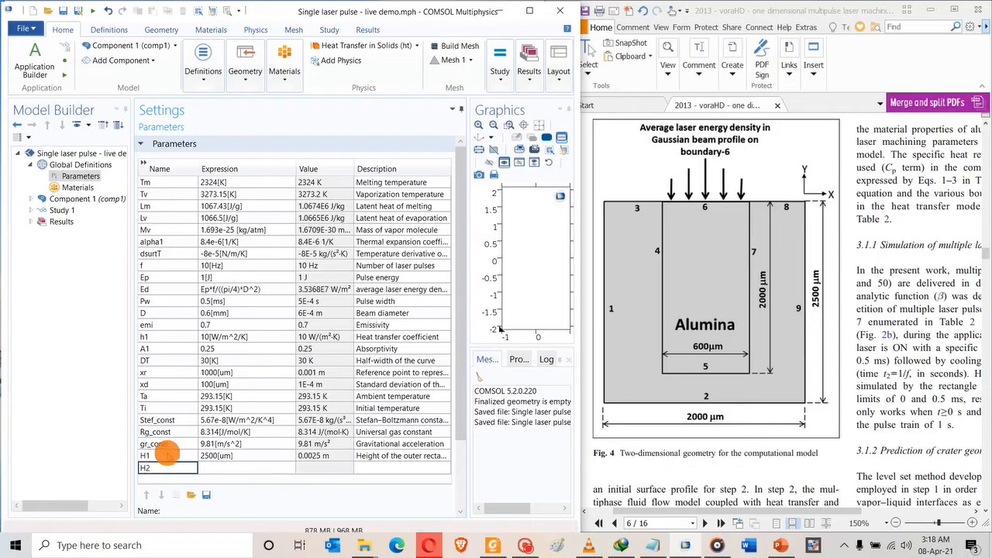
click(214, 467)
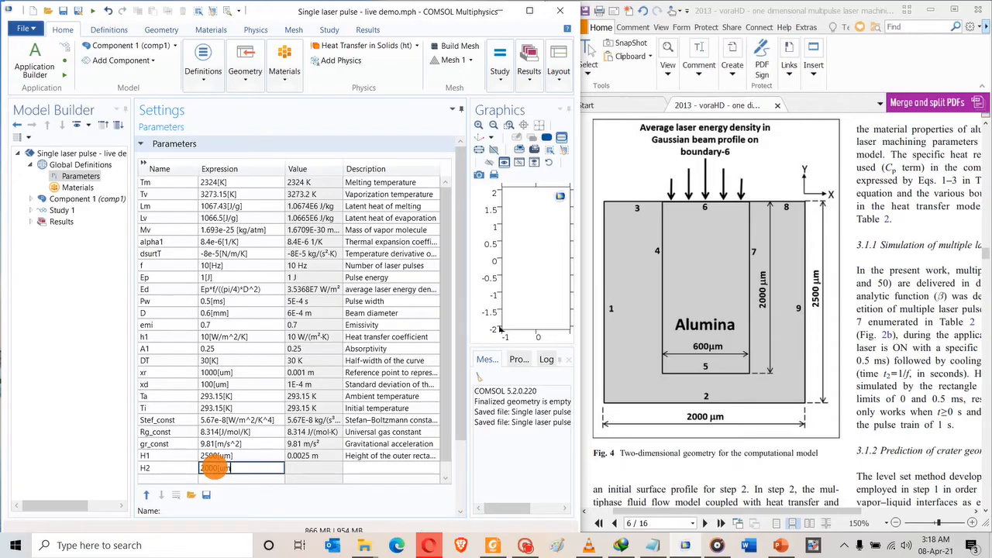
click(306, 467)
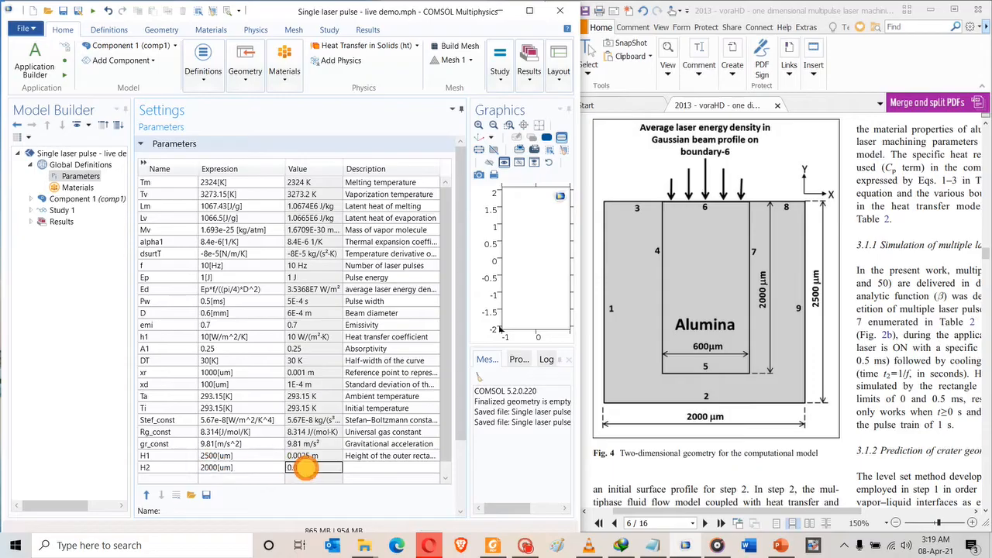
Describe H2 as 'Height of the inner rectangle', reusing H1's description text.
click(364, 469)
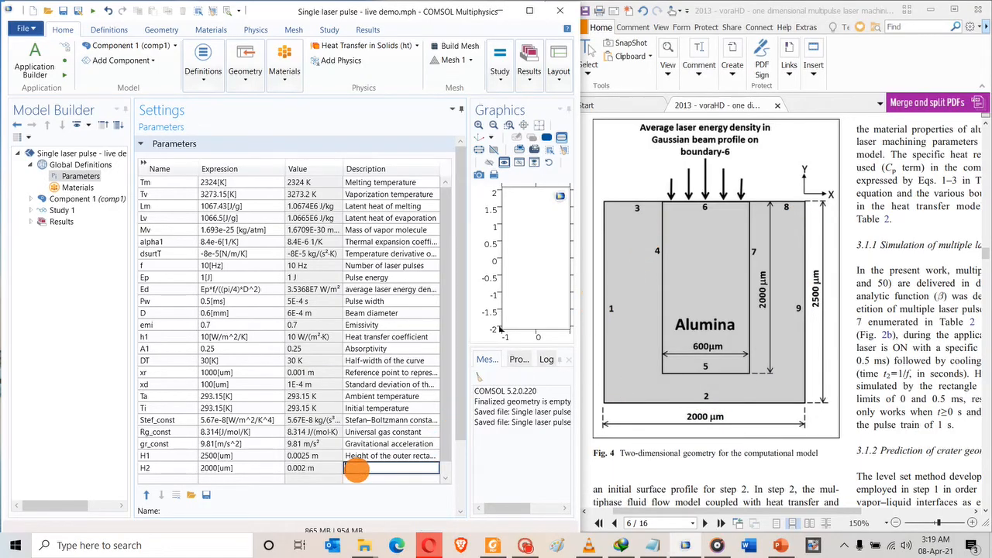
click(356, 469)
click(363, 456)
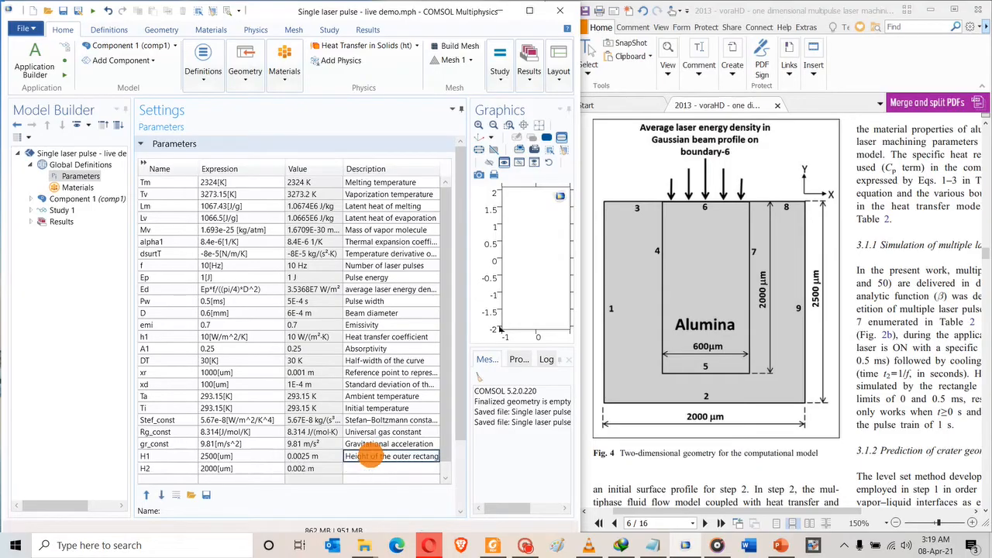
click(364, 467)
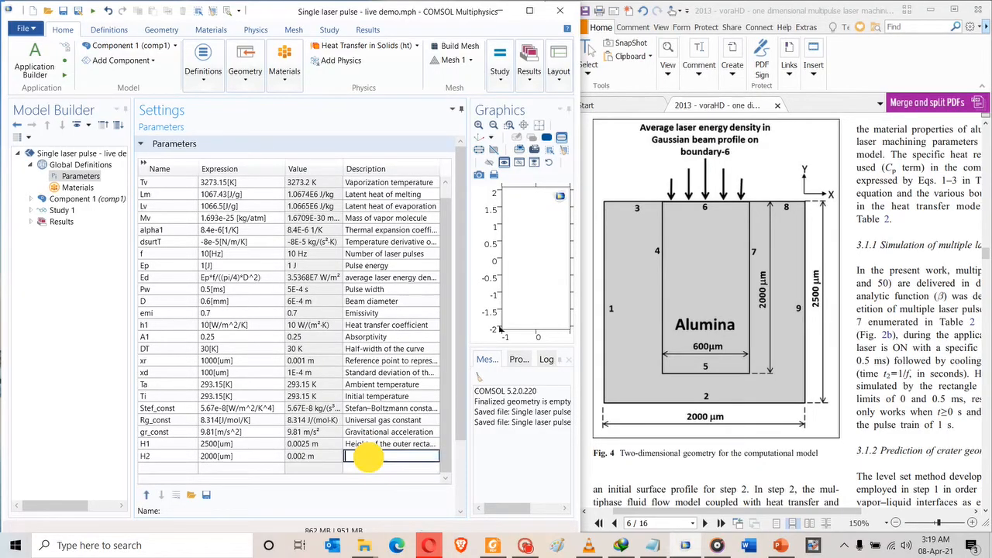
key(ctrl+v)
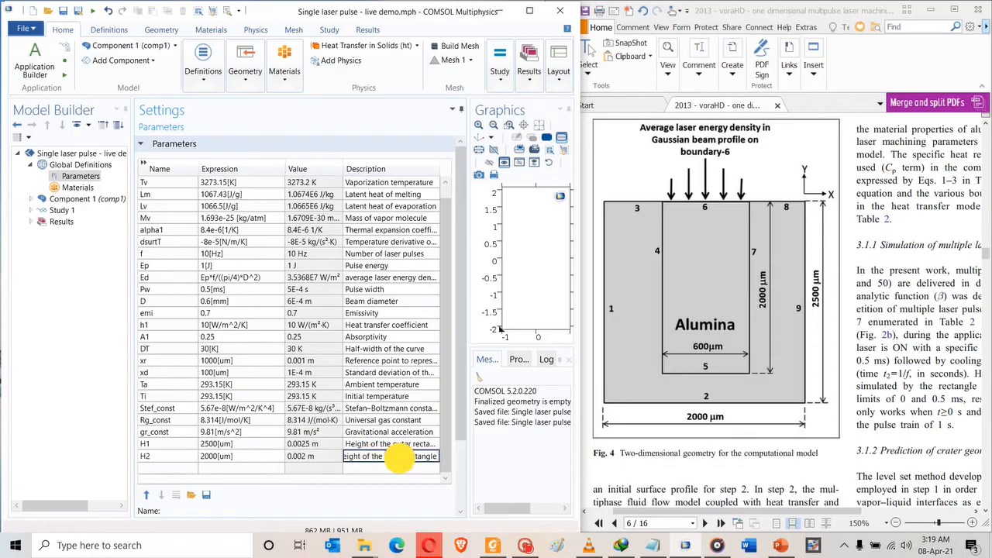
double_click(399, 457)
key(BackSpace)
text(inner)
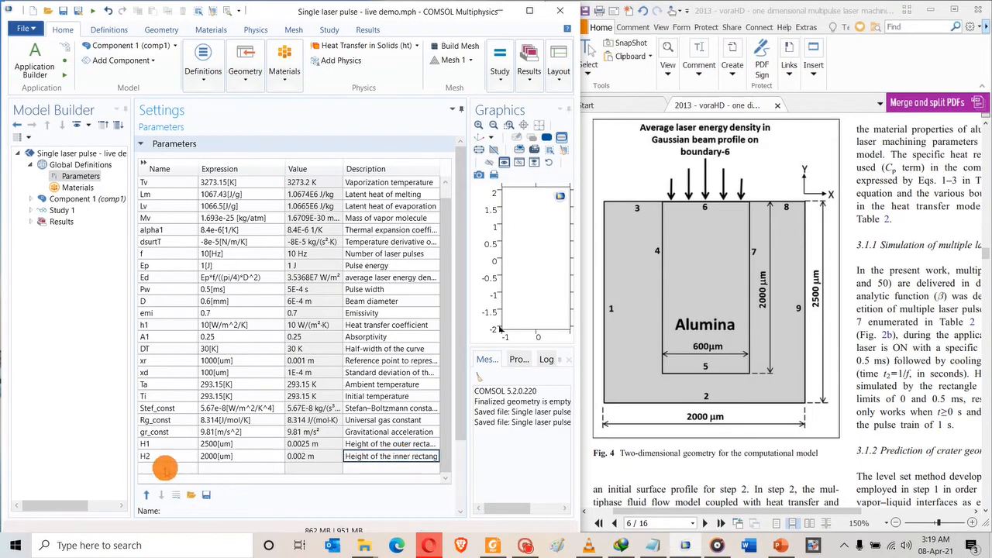
click(164, 468)
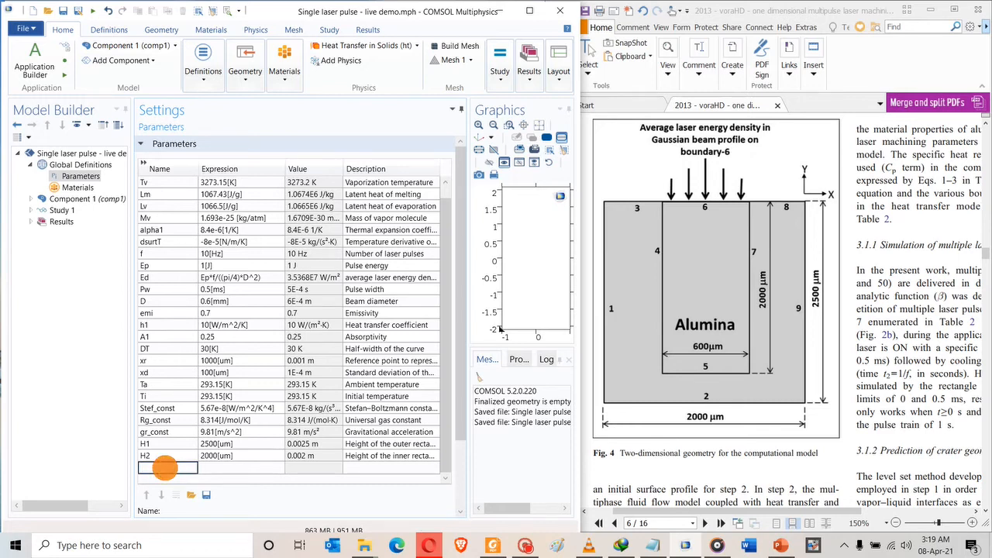
Give W1 the expression 2000[um] and paste in the copied rectangle description.
click(204, 468)
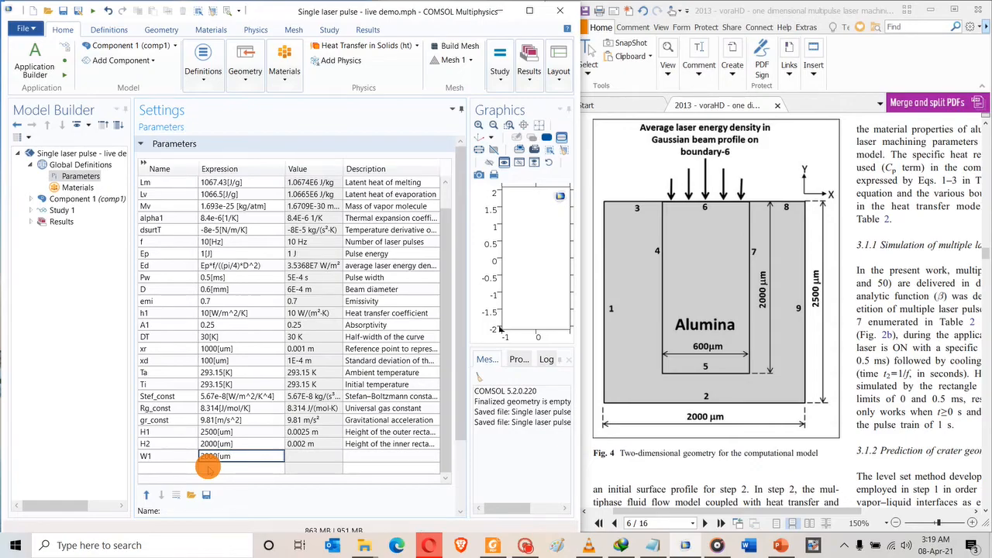
key(Tab)
text(He)
key(BackSpace)
key(BackSpace)
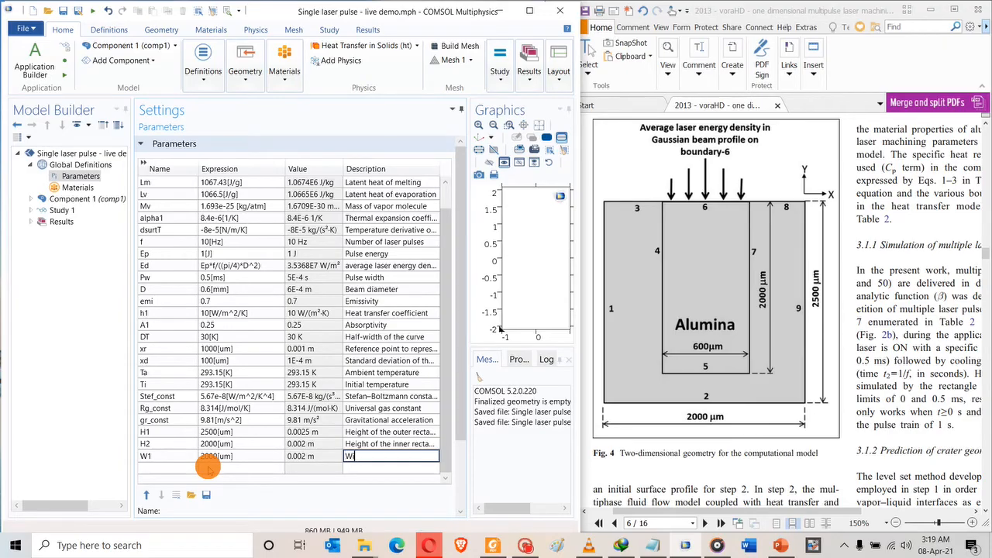
text(Widht)
key(ctrl+a)
text(Height of the outer rectangle)
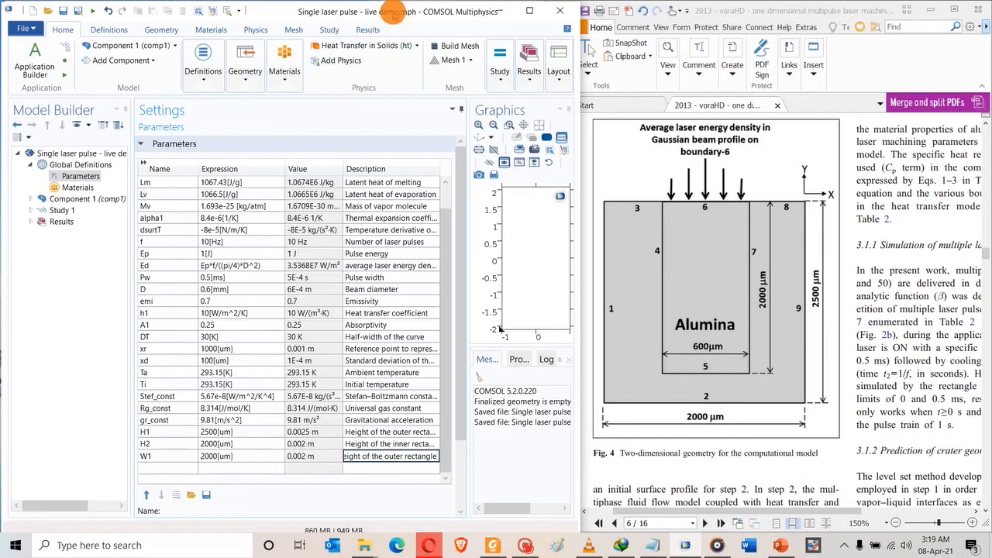
Narrow the Expression column, widen Description, and reword W1's description to 'Width' of the 'inner' rectangle.
double_click(394, 11)
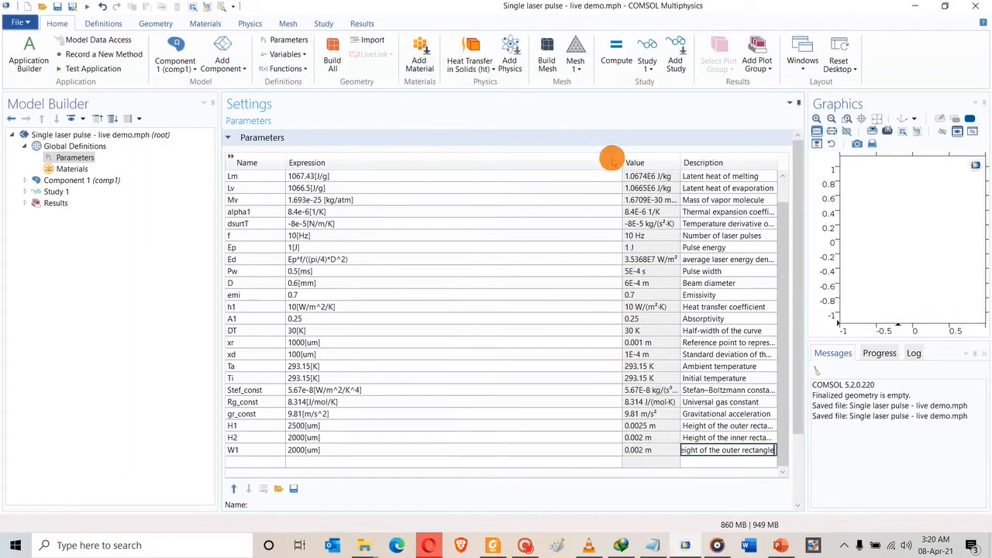
drag(622, 163, 475, 165)
drag(680, 162, 572, 165)
double_click(587, 450)
text(Width)
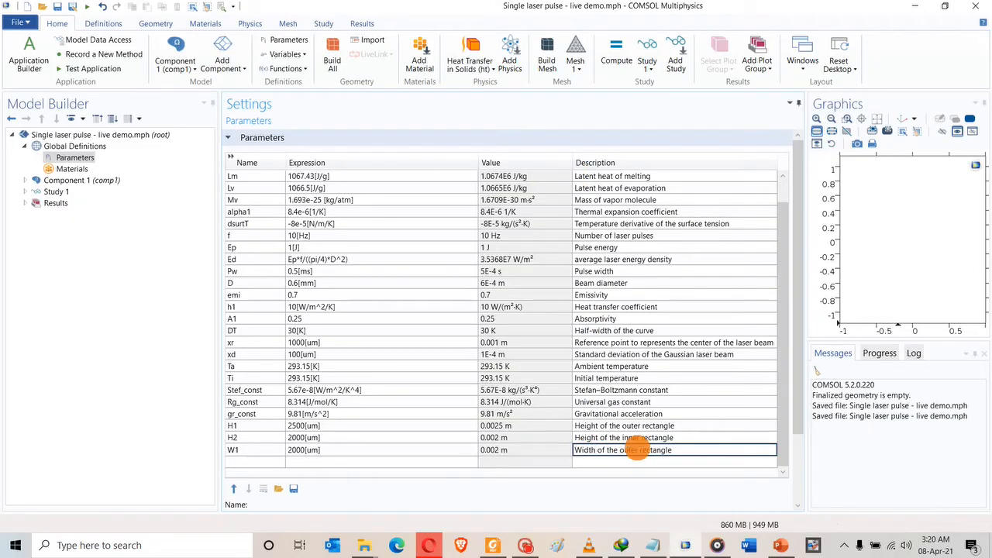
double_click(623, 452)
text(inner)
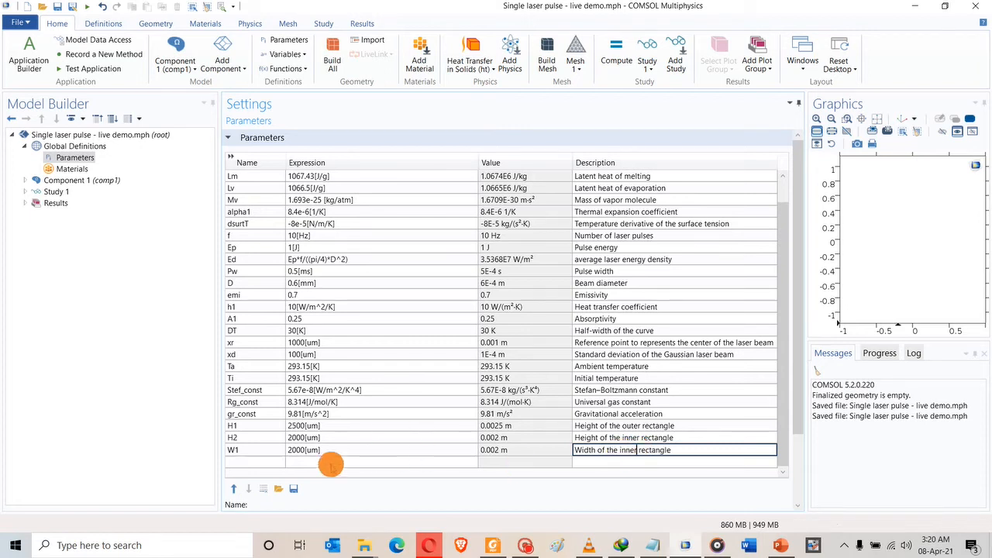
Add parameter W2 with the inner rectangle width description, restoring W1's description to the outer rectangle.
click(253, 463)
click(252, 465)
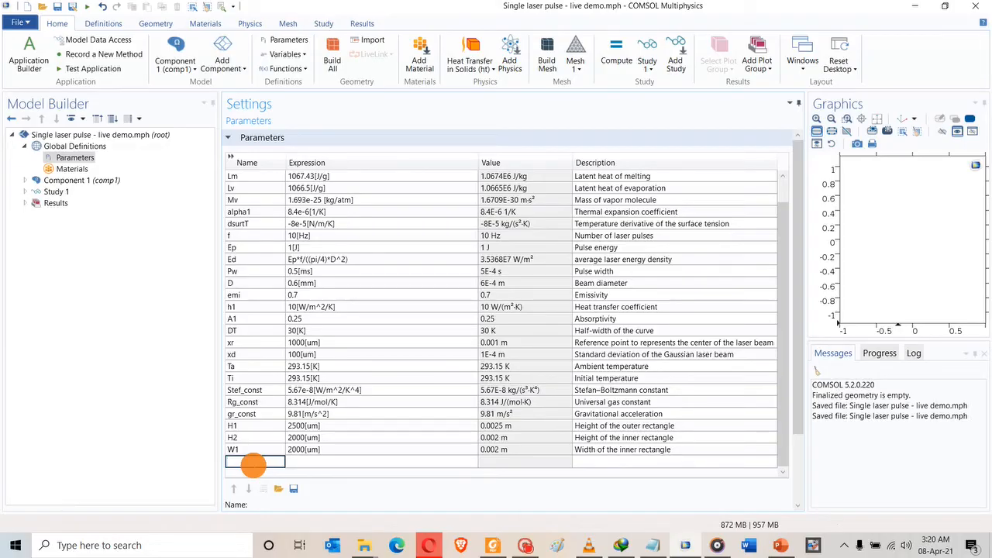
click(635, 450)
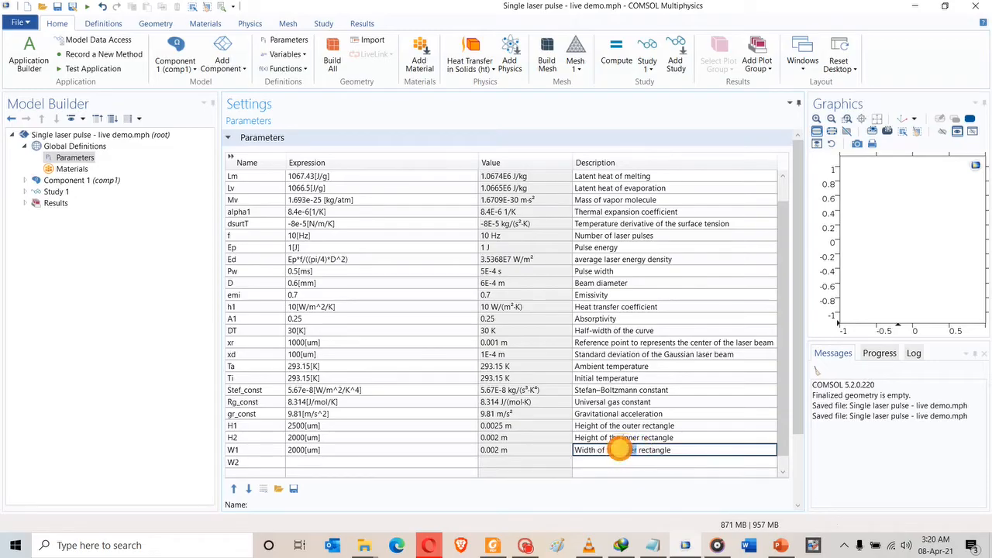
click(605, 461)
text(Width of the inner rectangle)
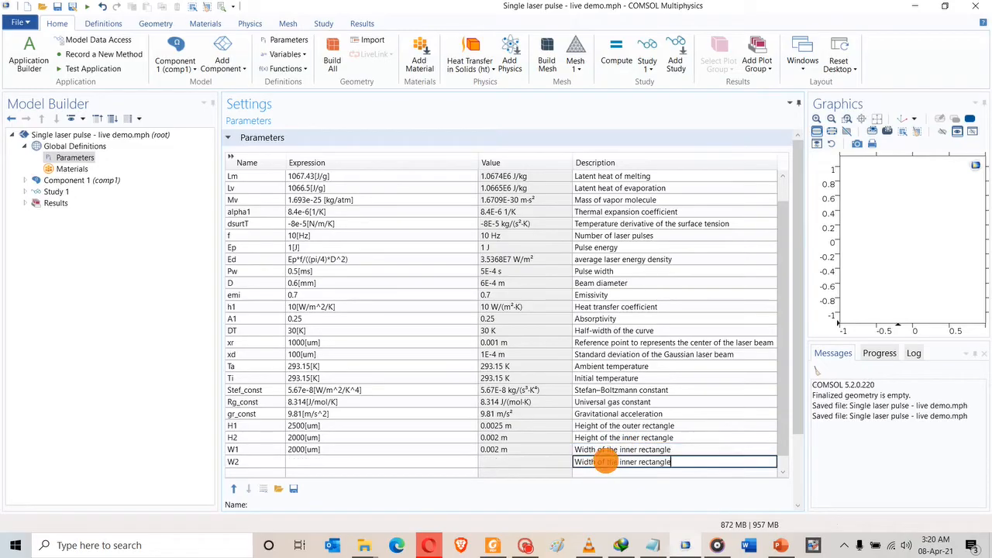
click(629, 450)
key(BackSpace)
key(BackSpace)
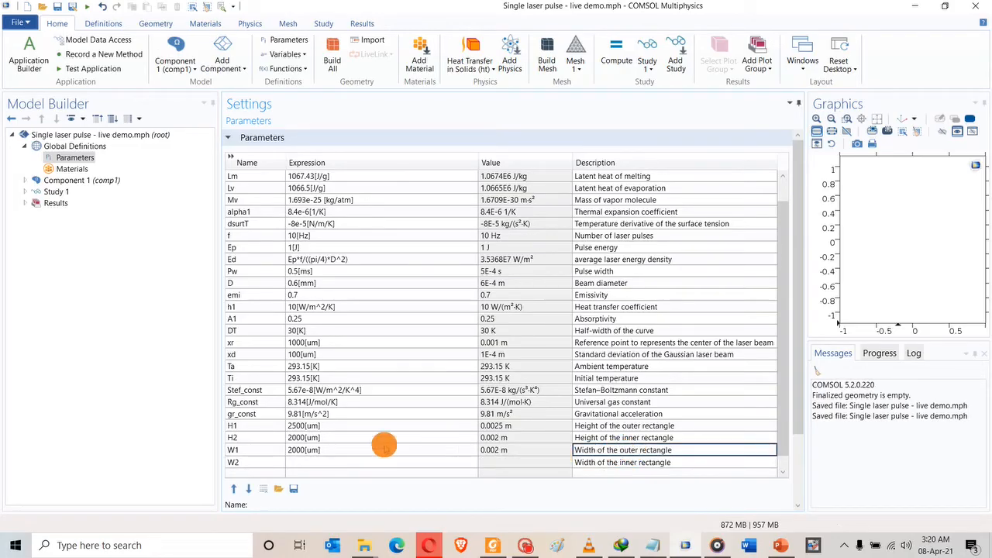
click(323, 471)
Set W2's expression to 600[um] and return COMSOL to half screen beside the paper.
click(326, 449)
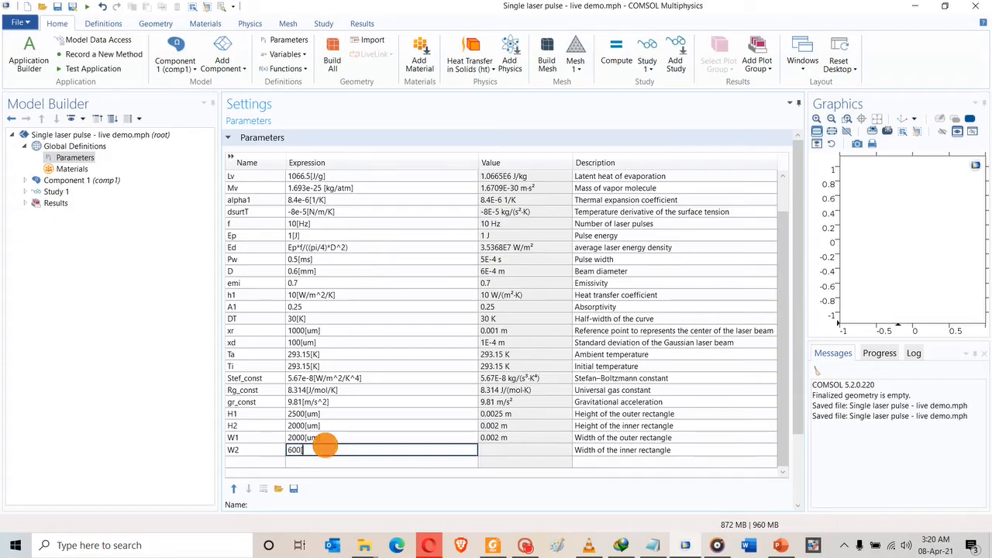
text(600[um])
key(Tab)
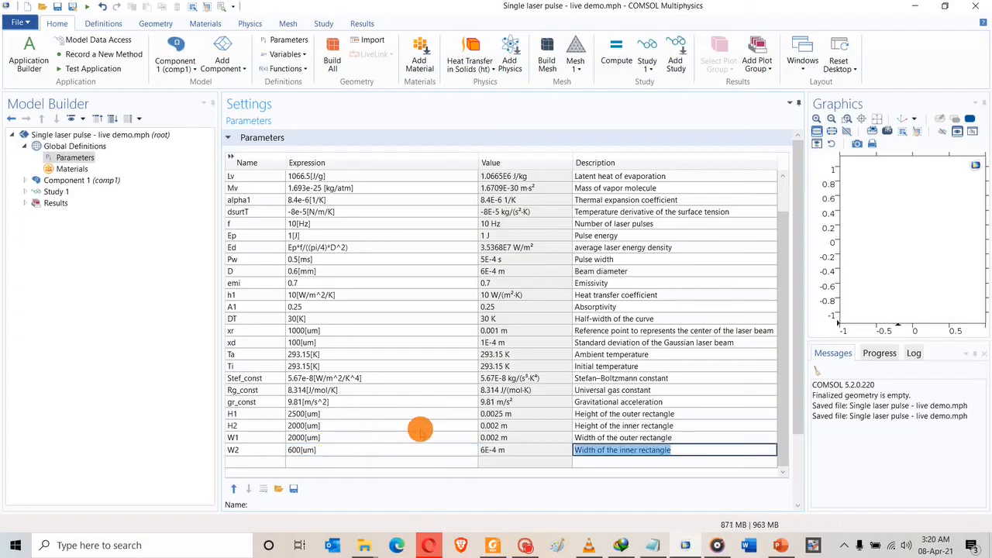
click(420, 402)
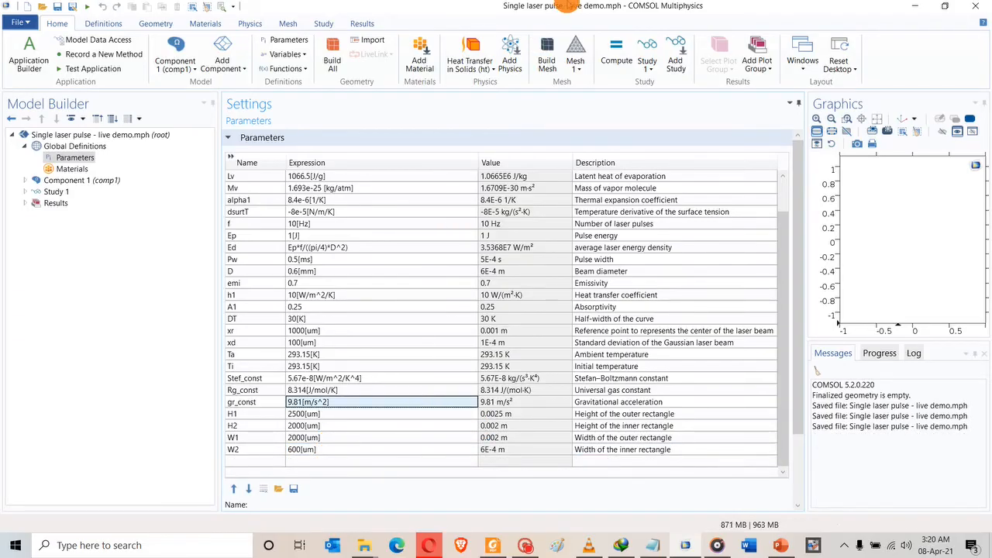
double_click(566, 7)
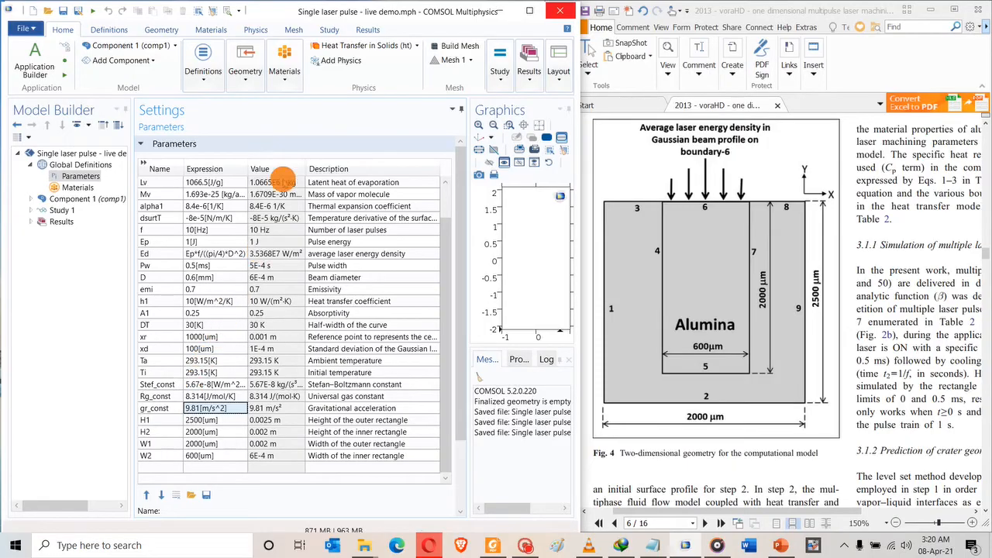
Maximize COMSOL, expand Component 1 and its Definitions, then bring the PDF paper forward.
double_click(389, 10)
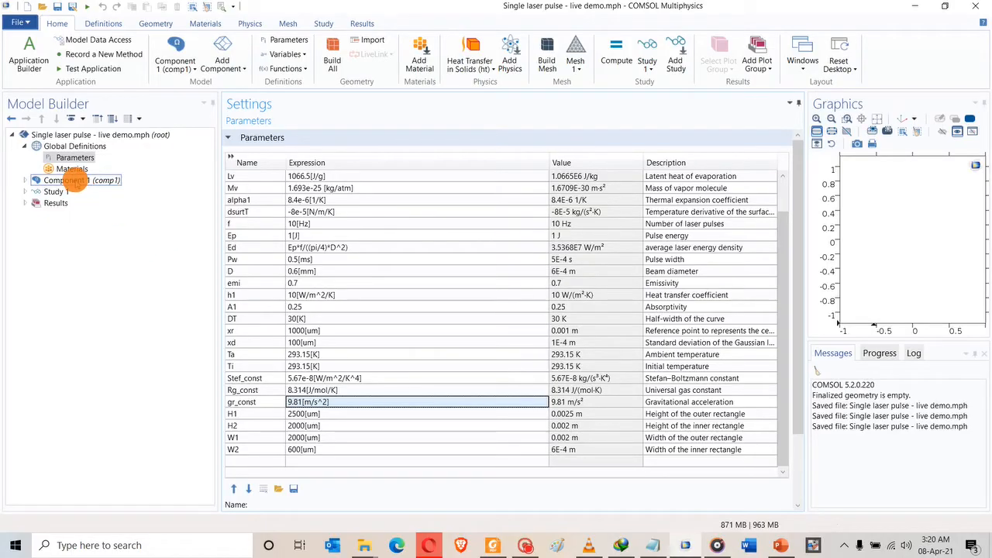
click(26, 180)
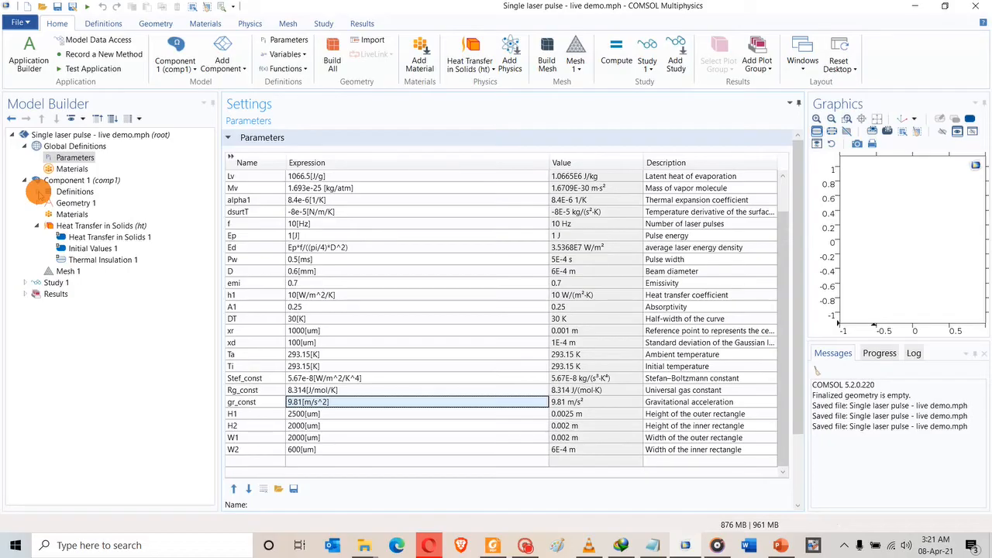
click(37, 191)
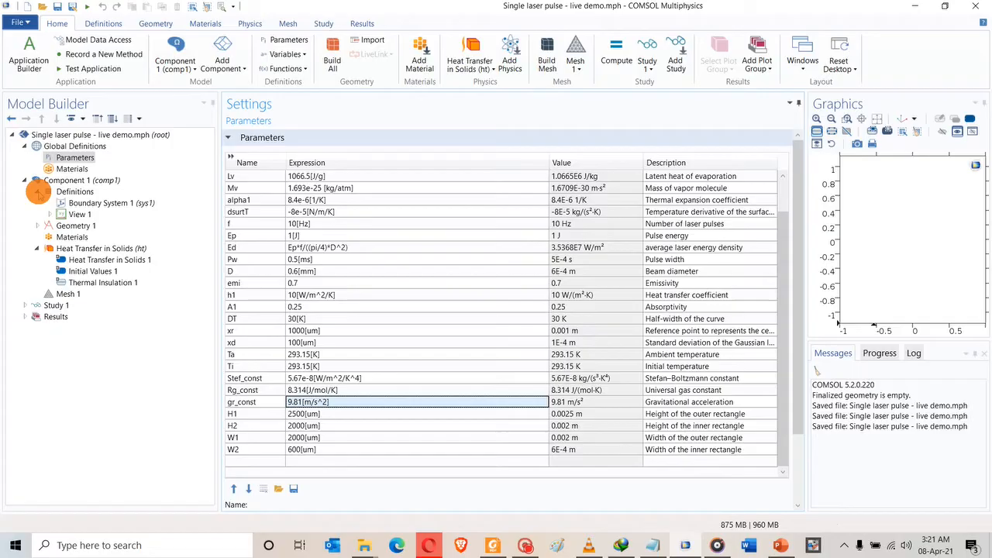
click(492, 545)
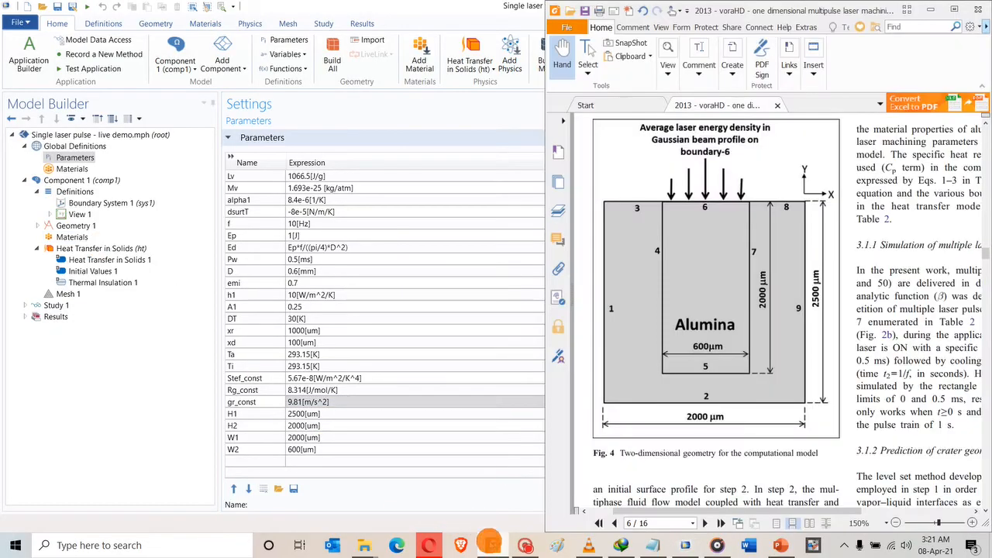
Make the PDF reader fill the screen and scroll to Table 2's boundary conditions on page 8.
double_click(728, 10)
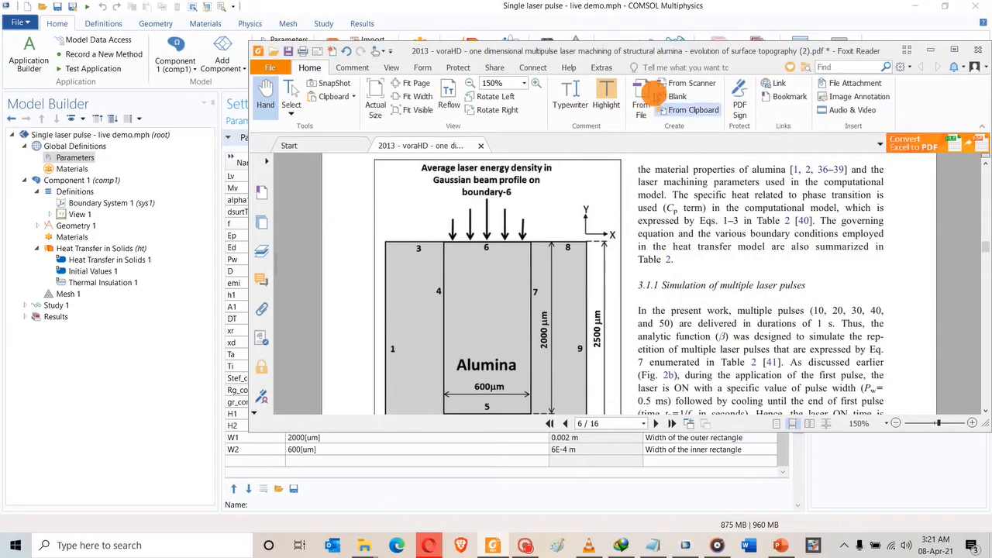
double_click(636, 50)
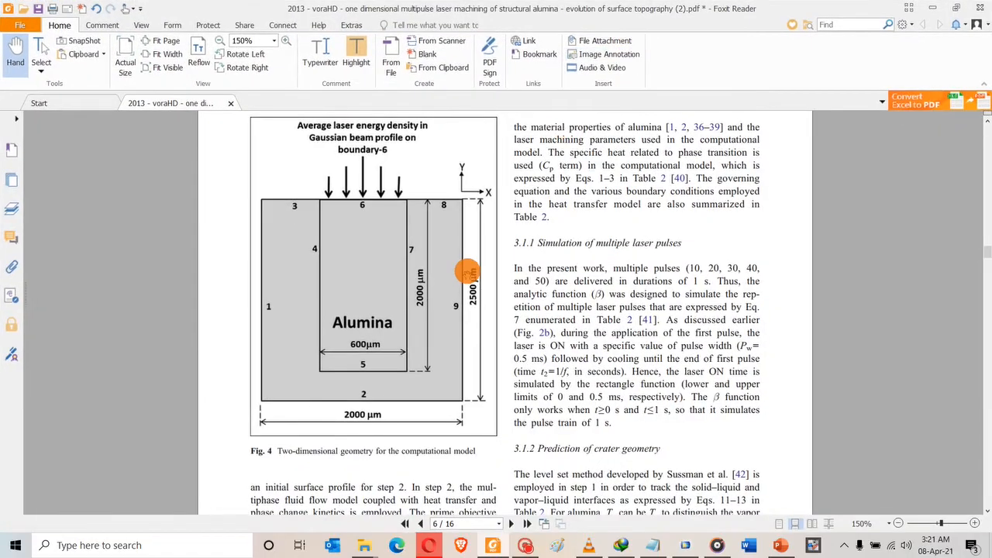
scroll(467, 271, down, 15)
scroll(467, 274, down, 10)
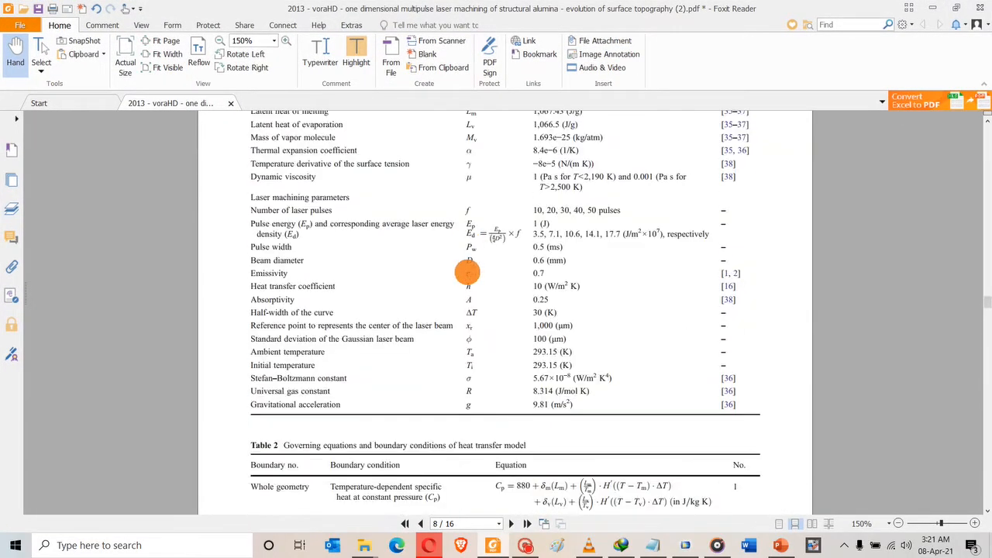
scroll(467, 272, down, 9)
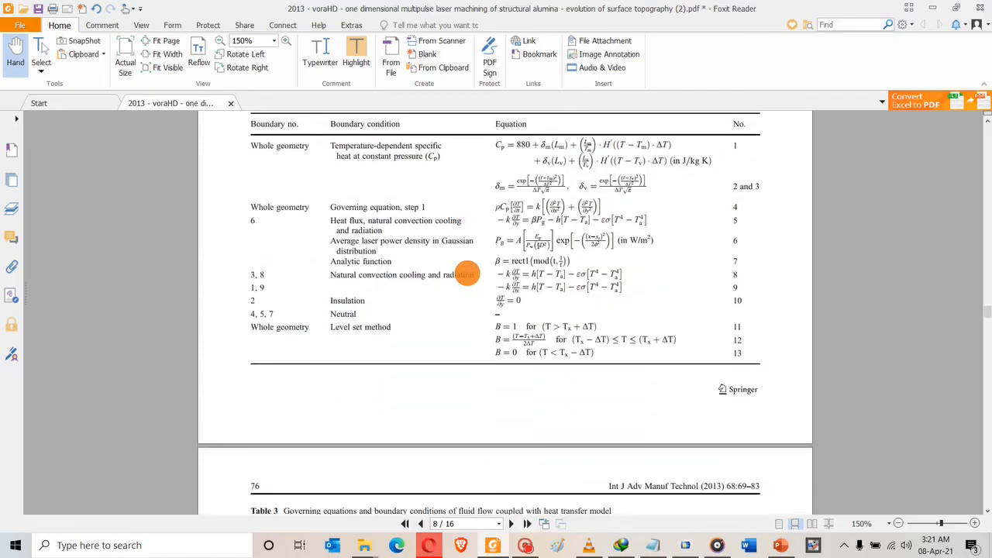
ctrl+scroll(467, 273, up, 3)
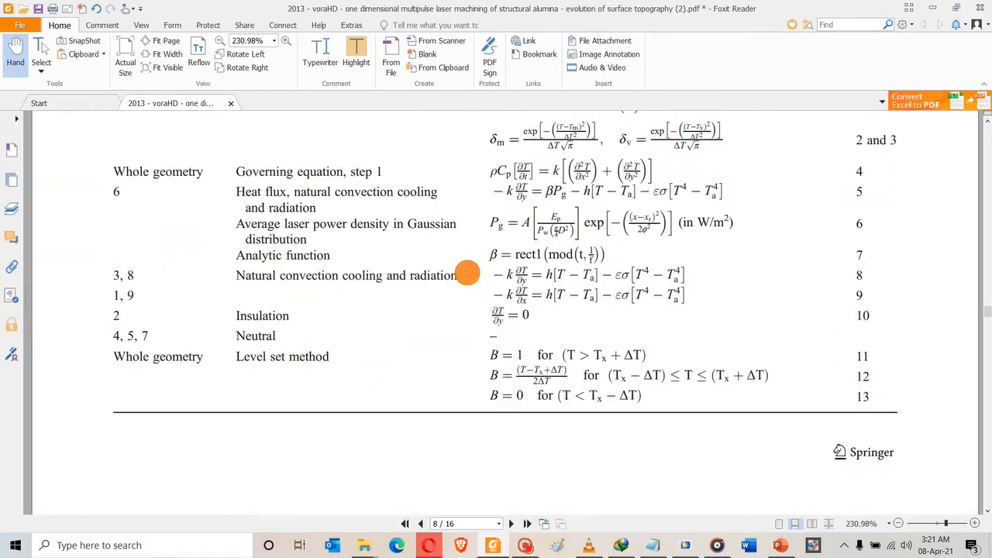
scroll(467, 274, up, 2)
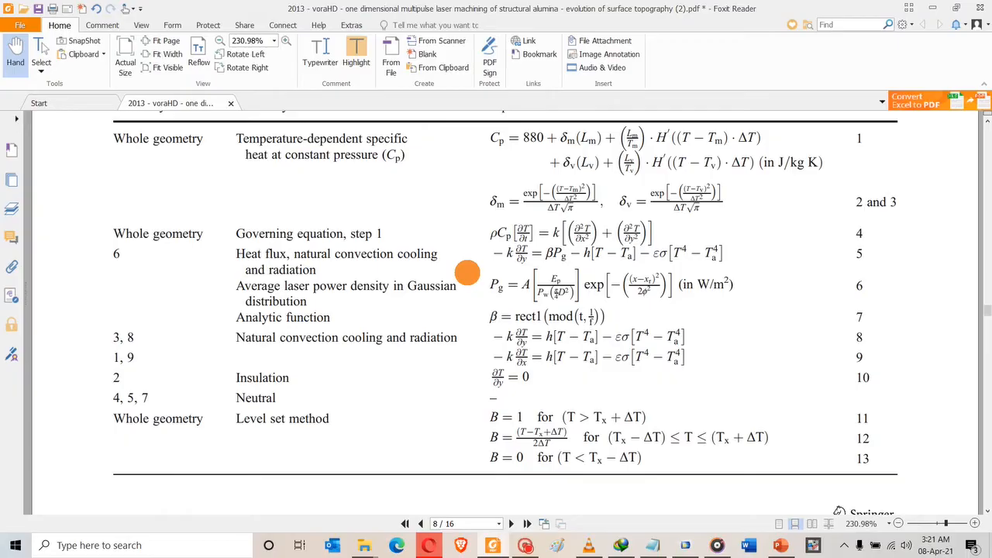
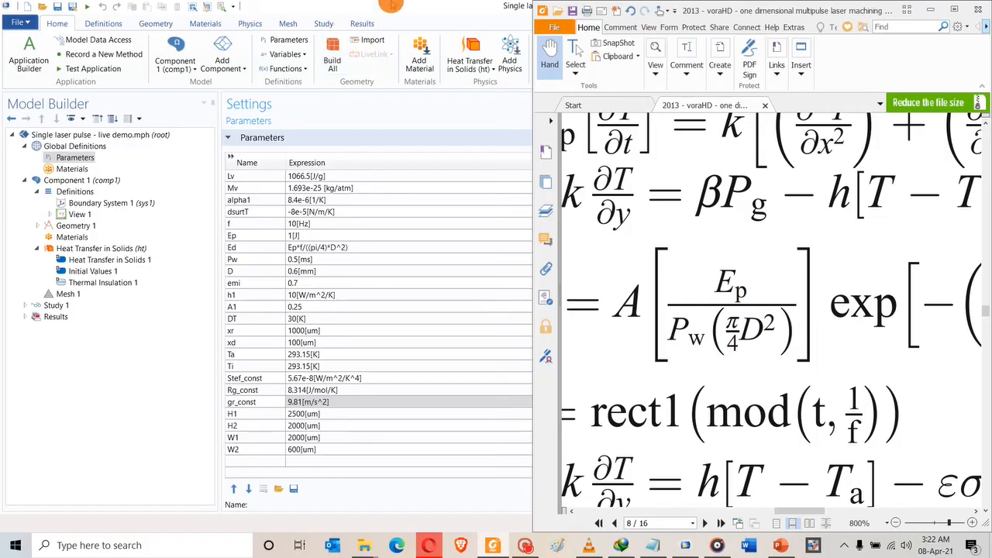
Maximize the COMSOL window so the parameter table's Value and Description columns are visible.
double_click(388, 9)
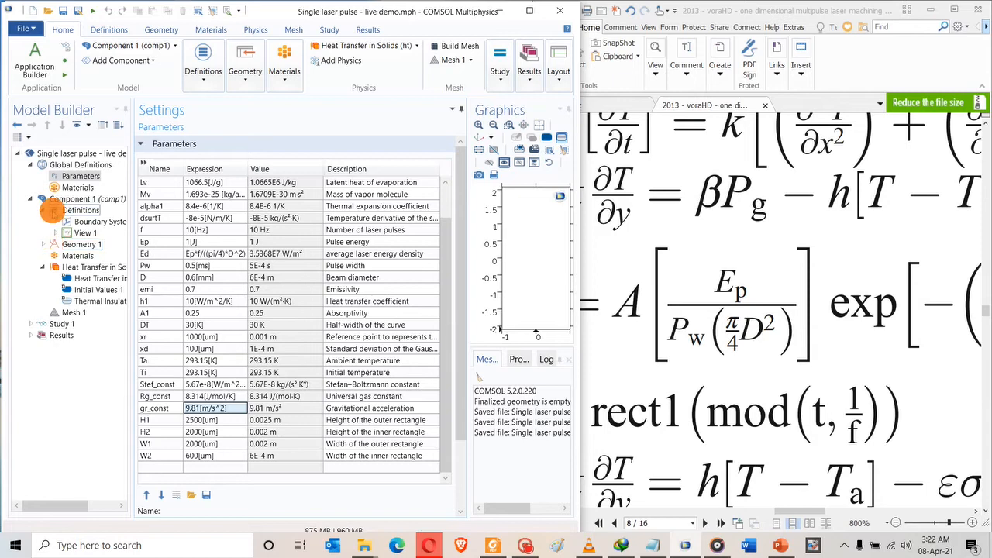
Add a Variables list under Definitions with variable Ed = Ep/(Pw*(pi/4)*D^2).
right_click(53, 211)
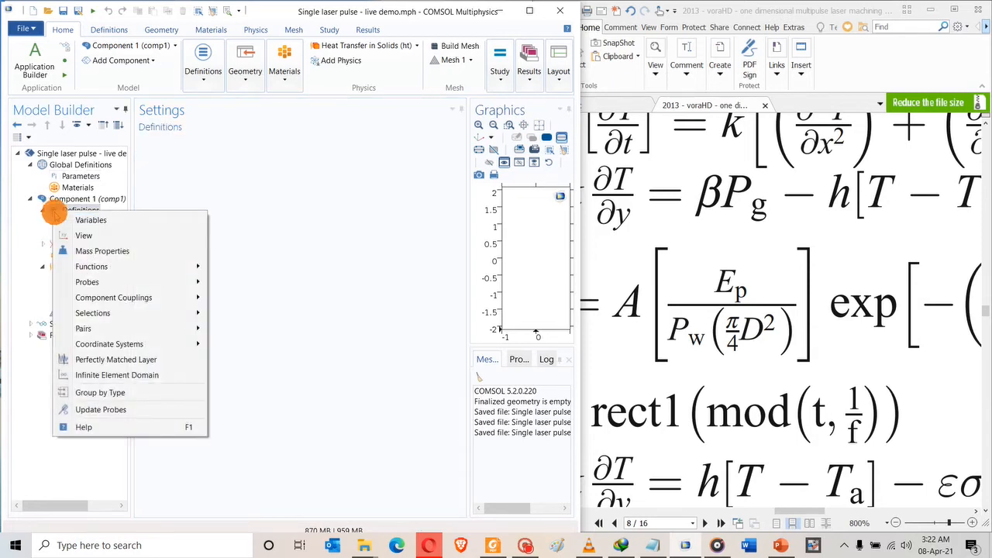
click(67, 220)
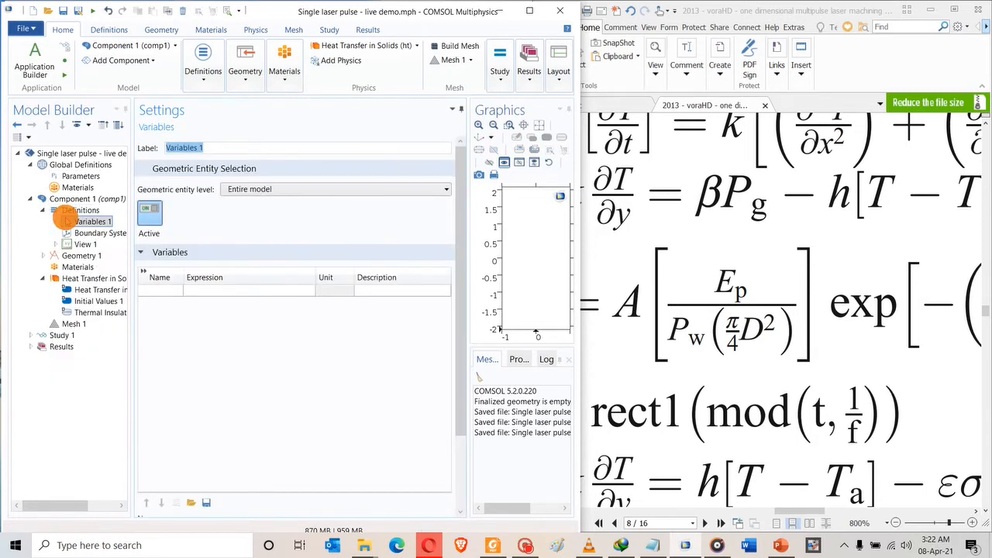
click(147, 293)
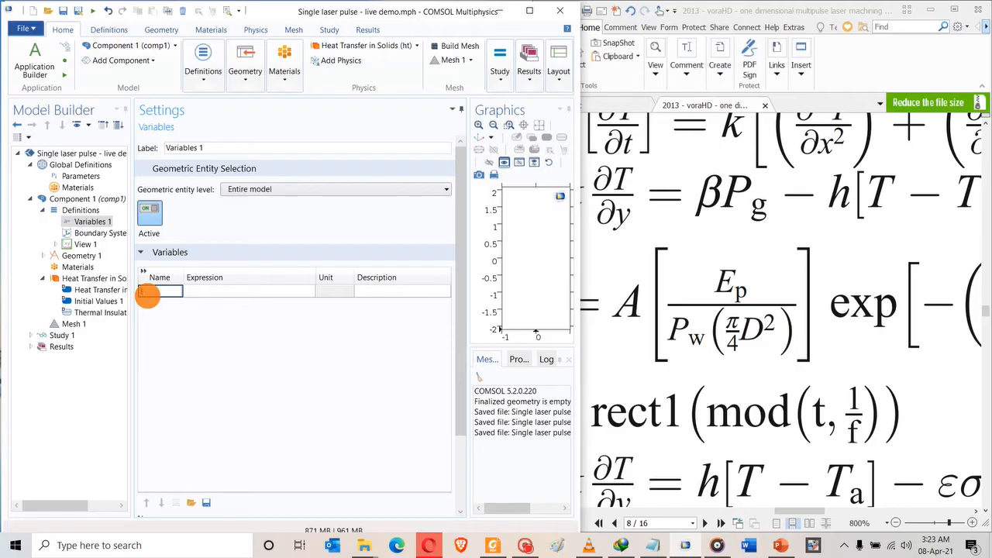
text(Ep)
click(200, 291)
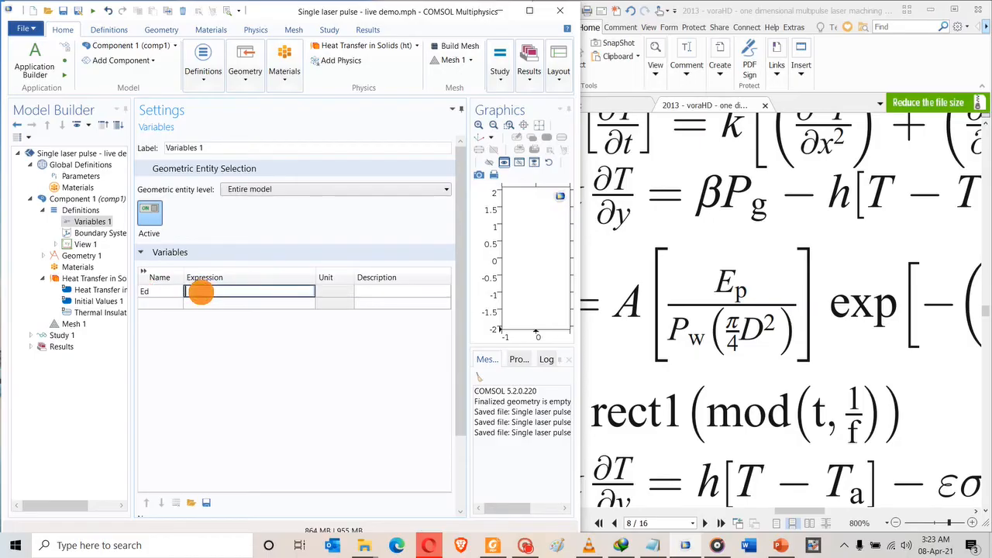
text(Ep)
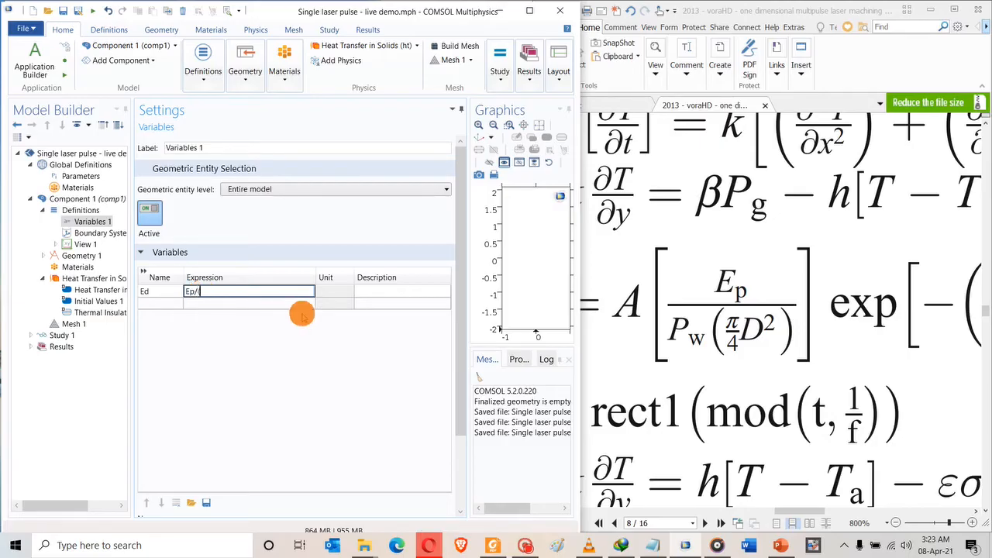
text(/(Pw*pi/)
text(4))
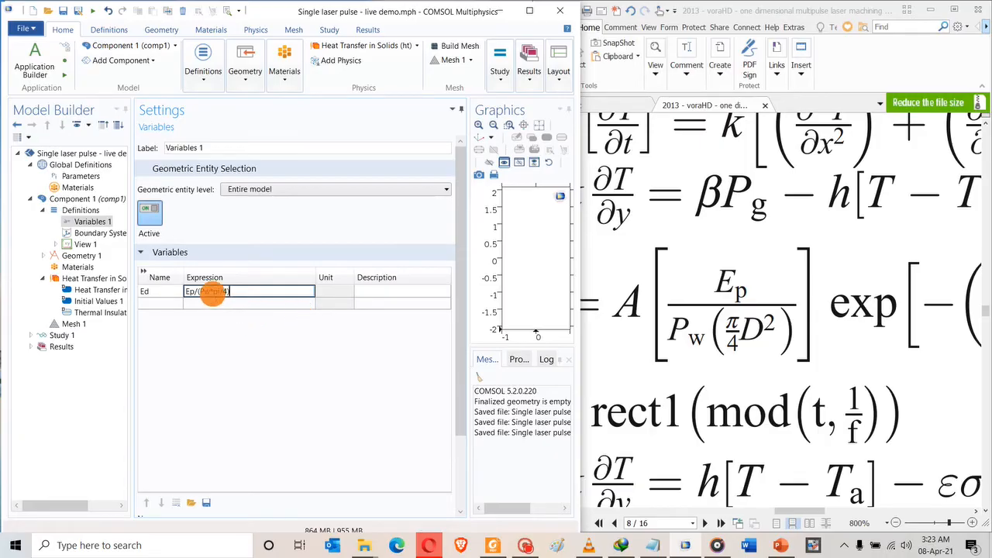
click(213, 293)
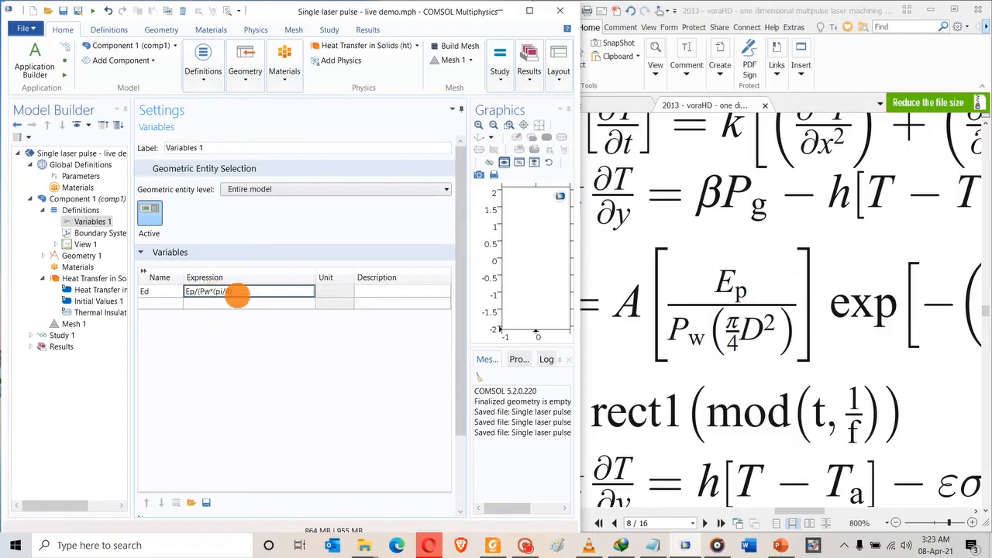
text((pi/4)*)
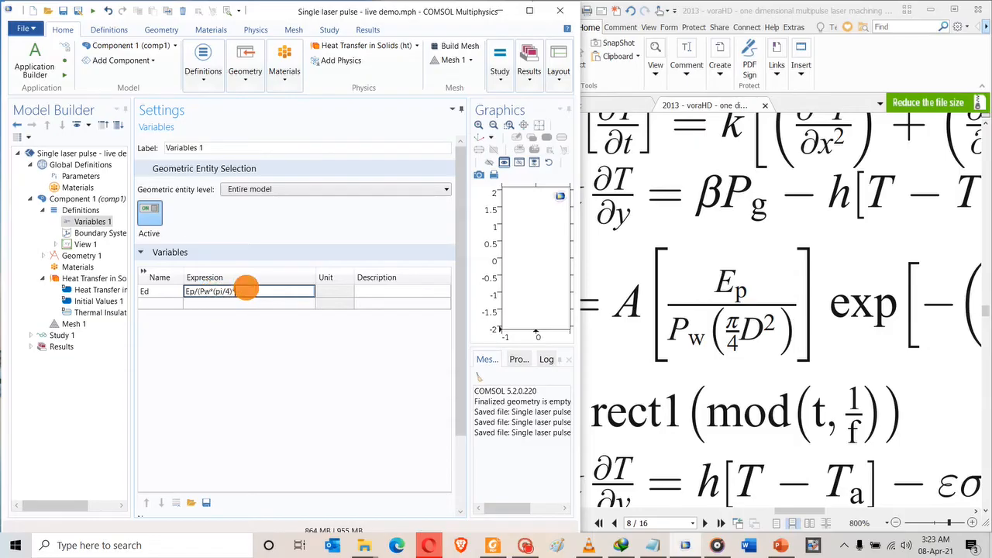
text(D^2))
key(Return)
Describe Ed as 'Average energy density'.
click(372, 295)
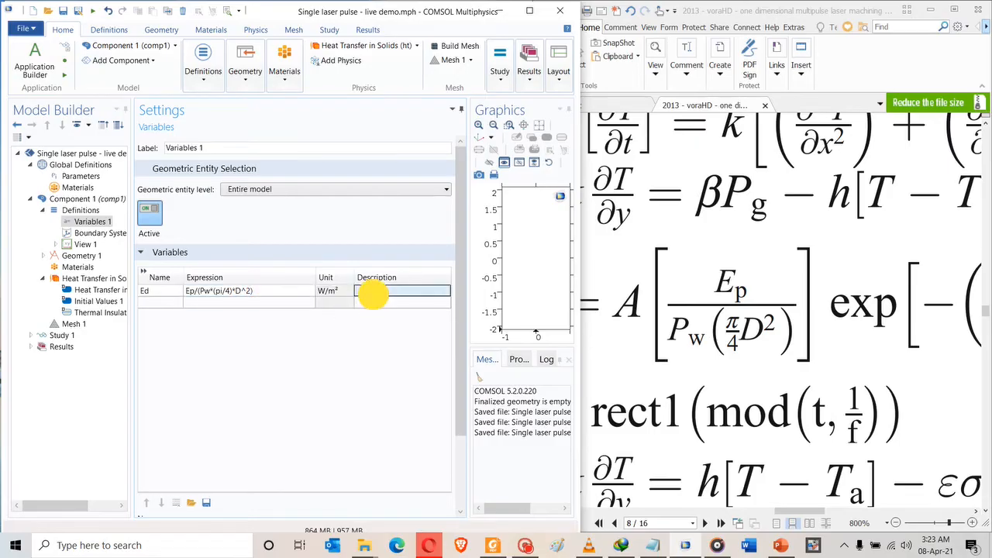
text(Ener)
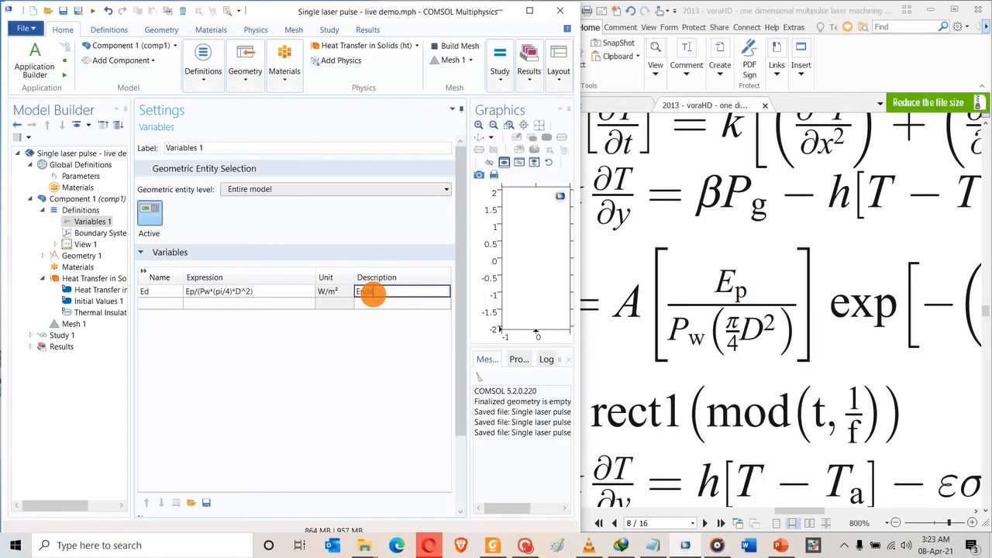
key(BackSpace)
key(BackSpace)
key(BackSpace)
key(BackSpace)
text(Average energy density)
click(160, 303)
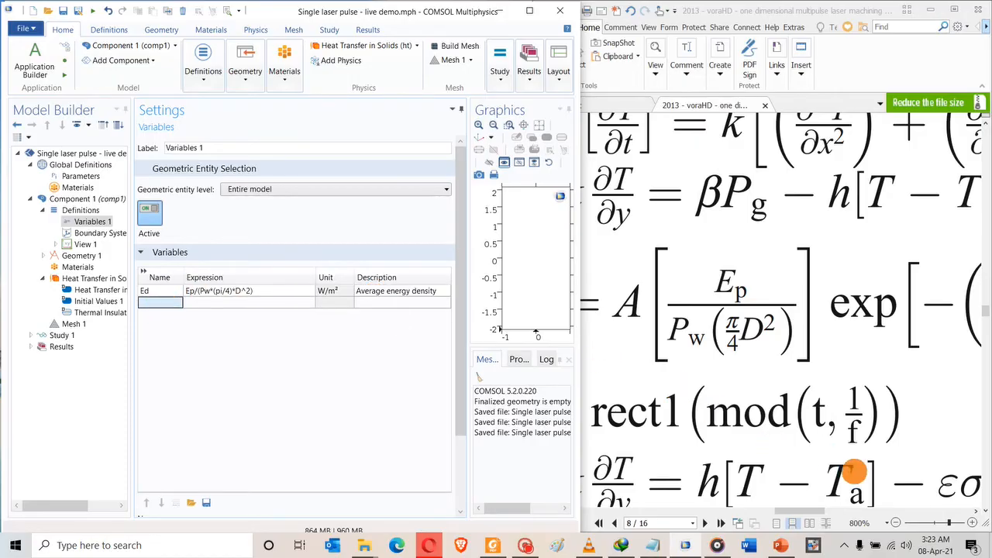
Name the second variable G_space and describe it as 'Gaussian space distribution'.
drag(796, 511, 824, 506)
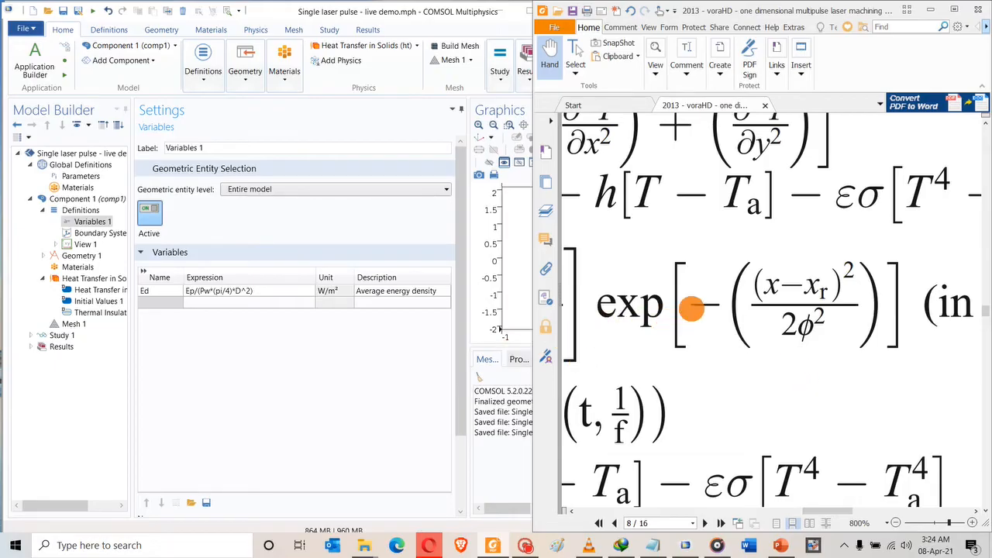
click(771, 276)
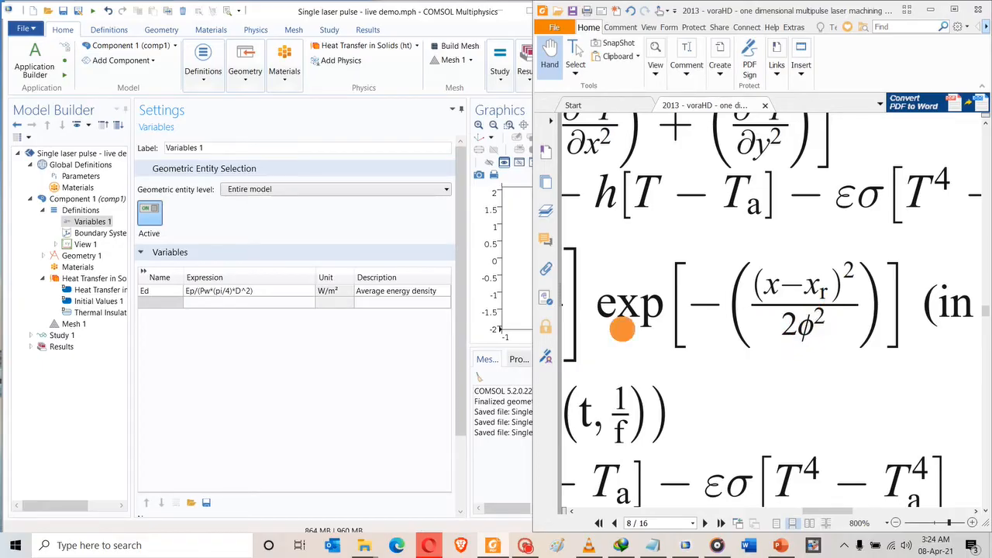
click(151, 303)
text(E)
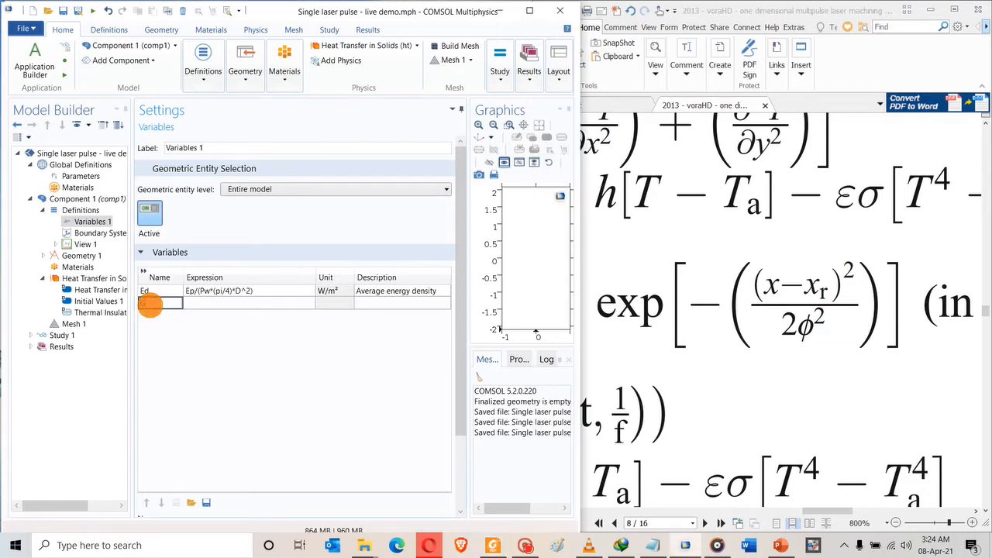
text(d_w)
text(pace)
click(361, 305)
text(G)
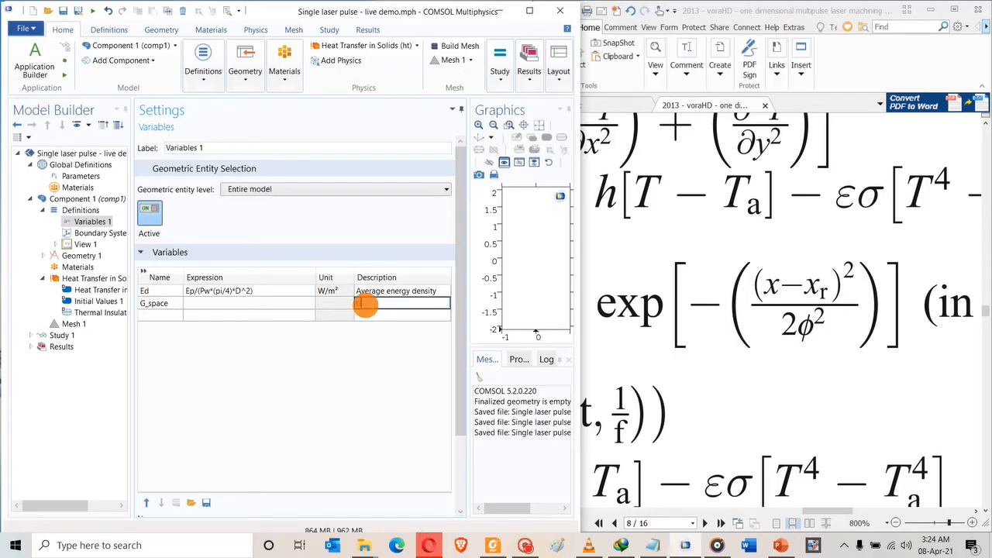
text(aussian space/distribution)
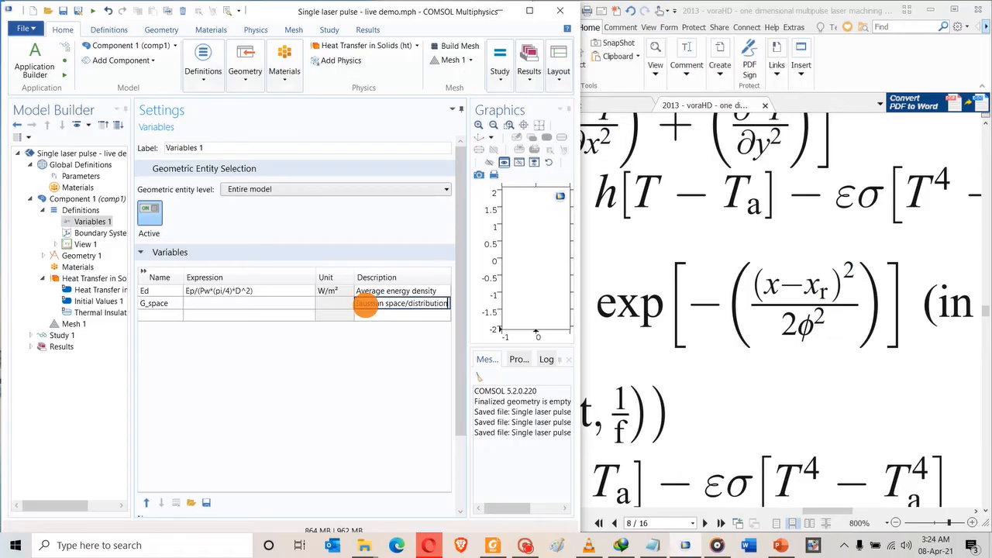
Set G_space's expression to exp(-((x-xr)^2/(2*(xd)^2))).
click(194, 301)
click(195, 302)
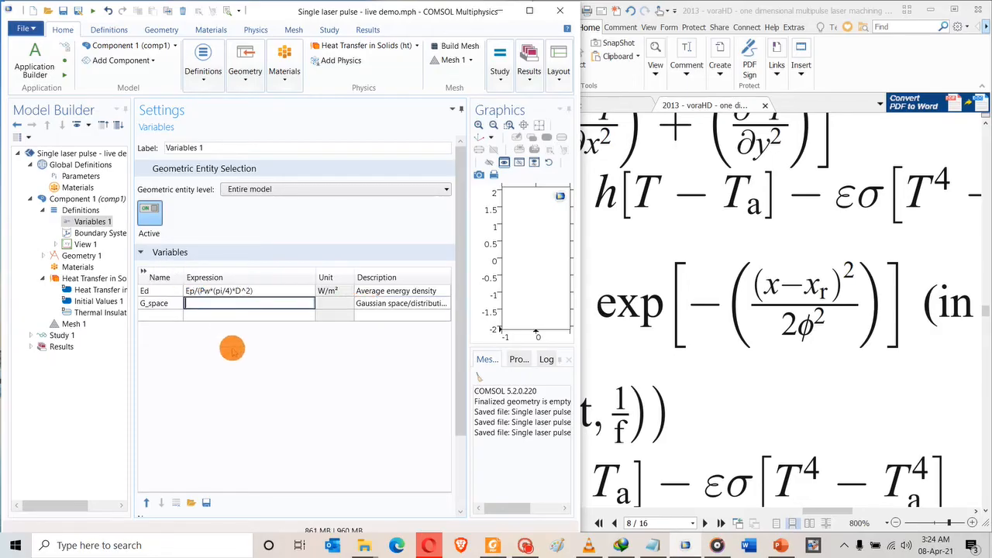
text(exp(-((x-xr)^2/(2*)
text(xd))
key(BackSpace)
key(BackSpace)
key(BackSpace)
text(*(xd)^2))))
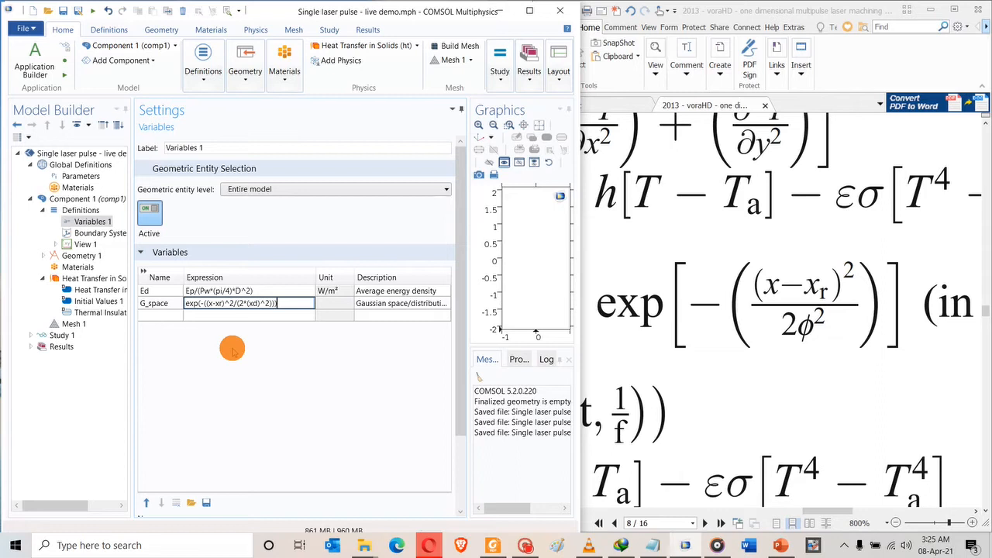
key(Return)
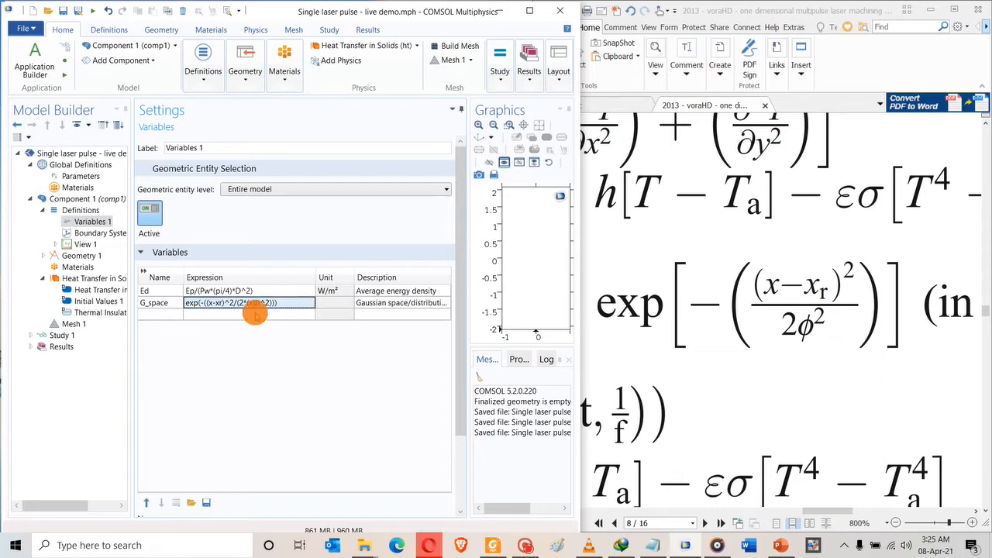
click(254, 313)
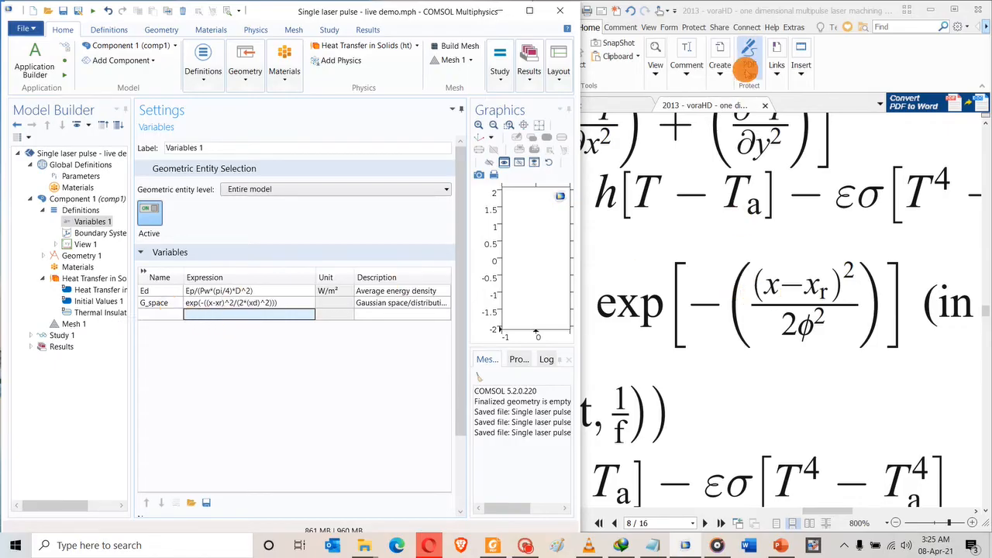
Check the paper's equations for the laser heat source.
click(779, 11)
ctrl+scroll(713, 183, down, 5)
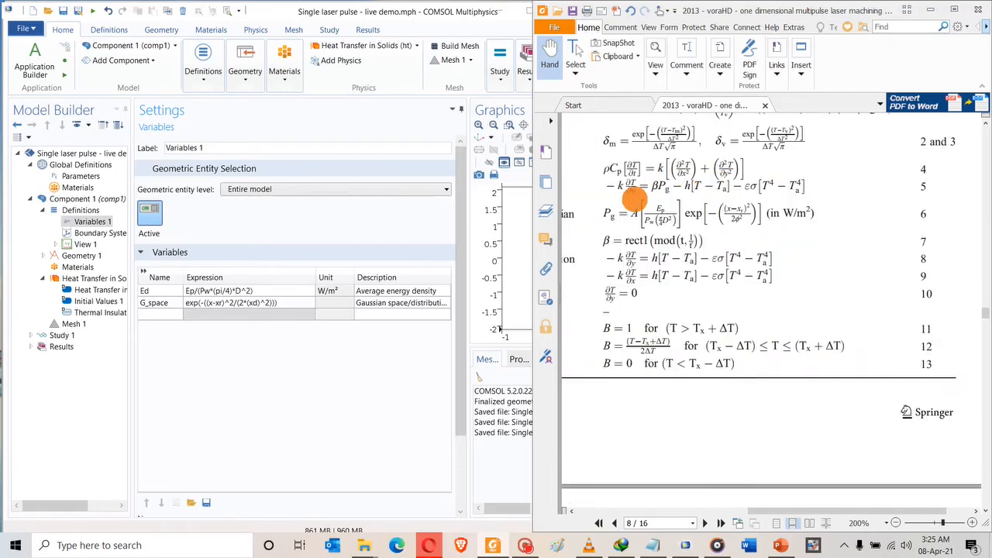
ctrl+scroll(651, 190, up, 3)
drag(736, 509, 764, 509)
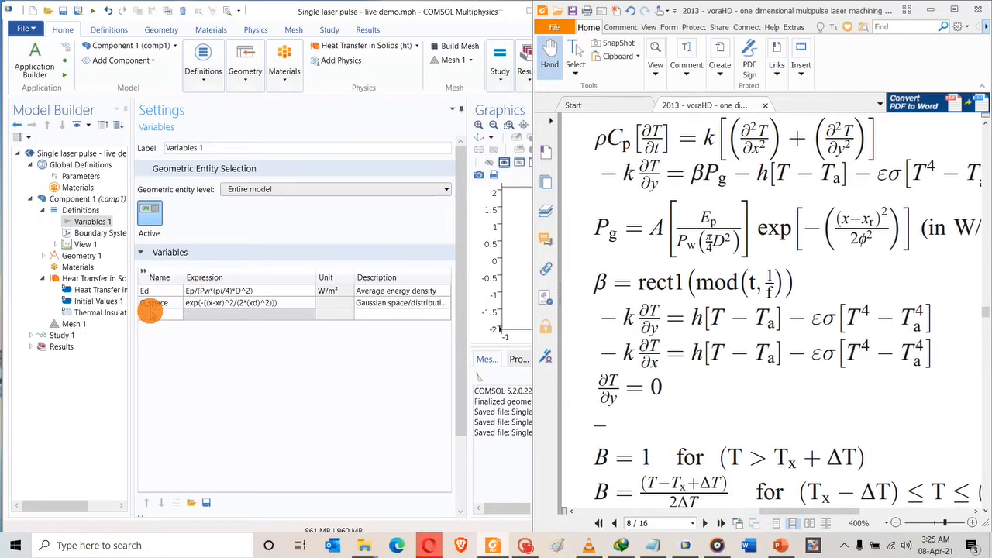
Add variable Pg = A1*Ed*G_space, described as 'Laser heat source'.
click(151, 312)
click(151, 312)
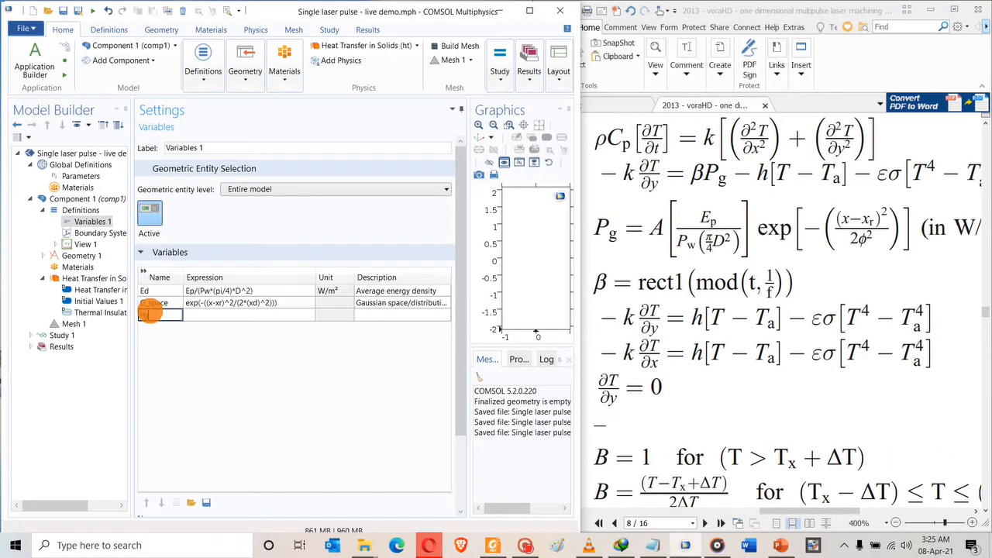
text(Pg)
key(Tab)
text(A)
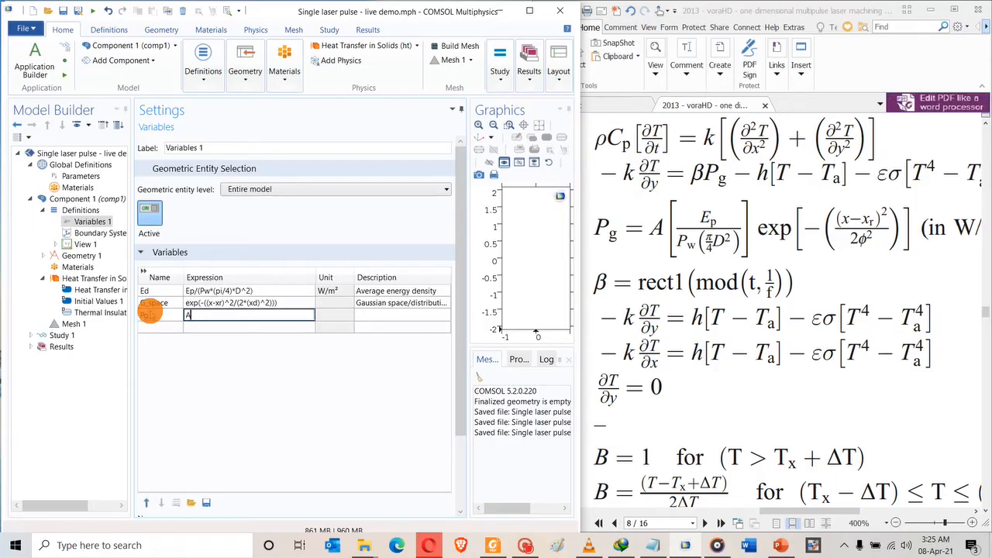
text(1*Ed*G_space)
key(Tab)
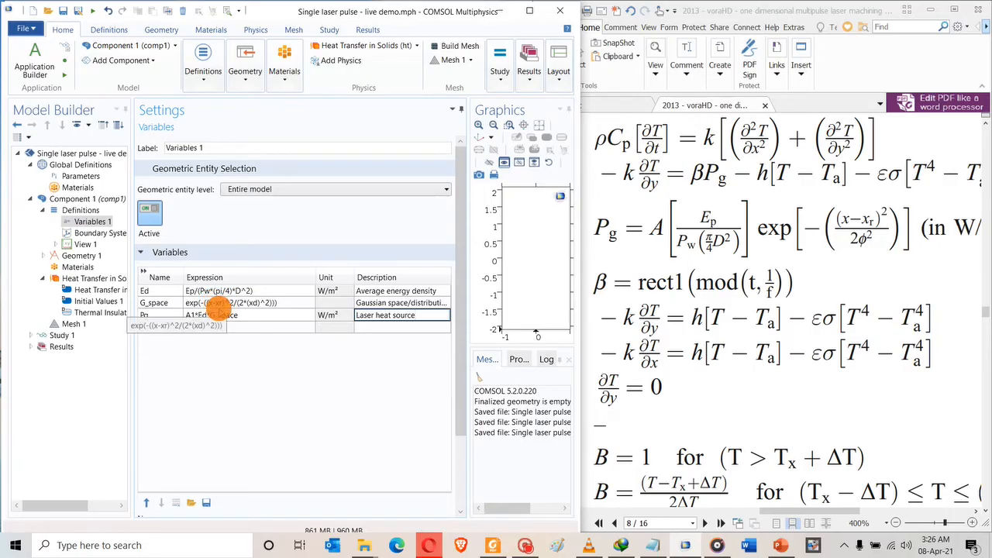
click(159, 326)
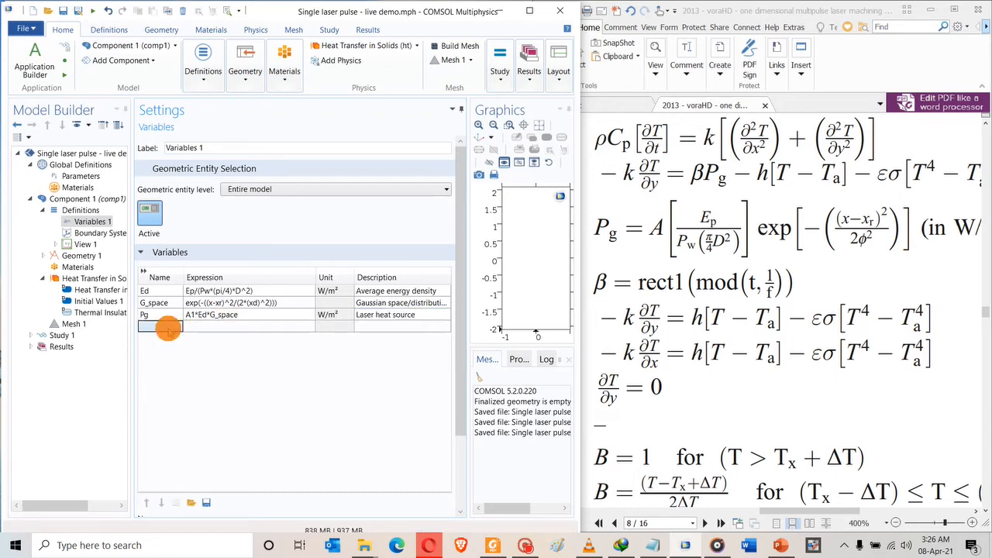
click(248, 326)
click(330, 327)
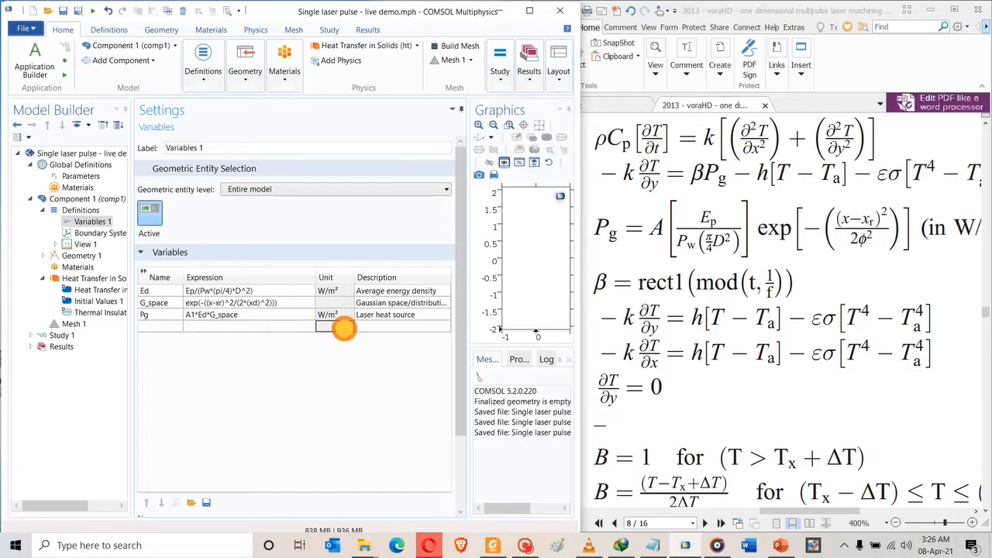
click(376, 327)
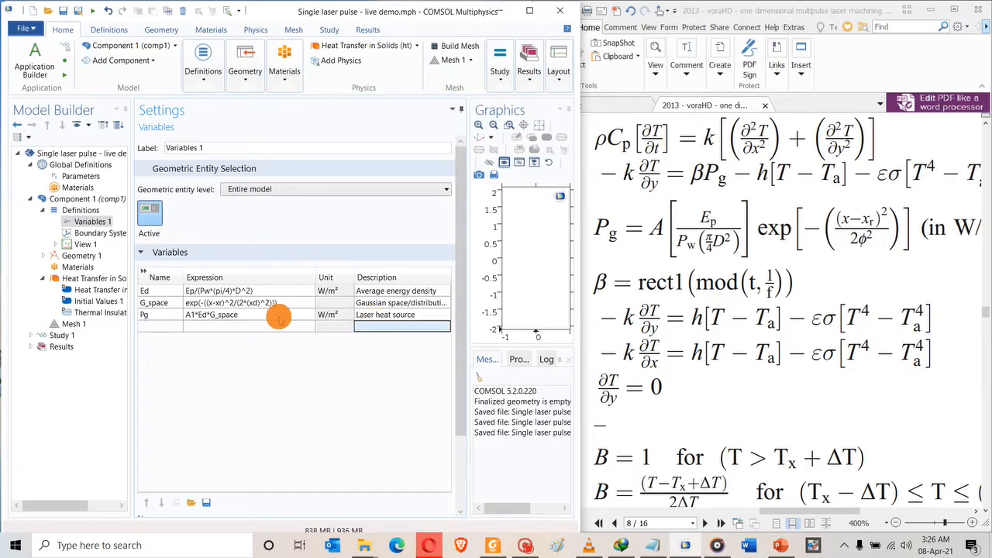
Save the COMSOL model and maximize the Foxit paper window.
key(ctrl+s)
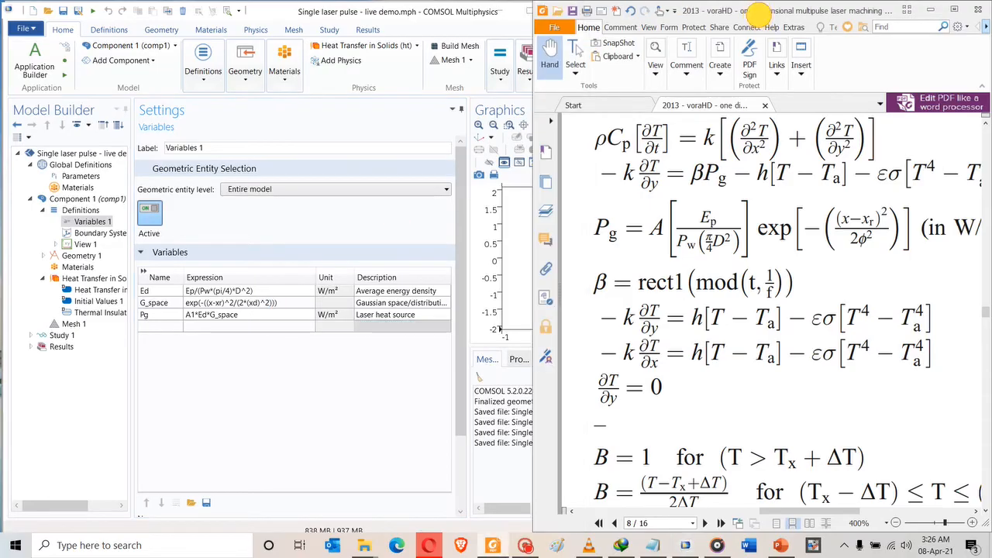
double_click(759, 11)
double_click(722, 45)
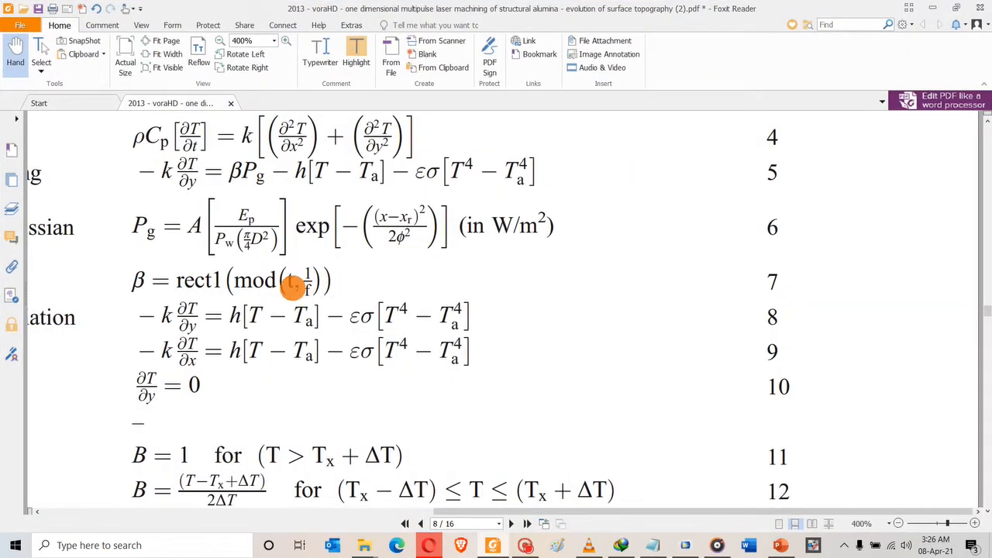
Scroll the paper to Fig. 2's laser pulse and temperature schematic on page 5.
drag(587, 511, 500, 512)
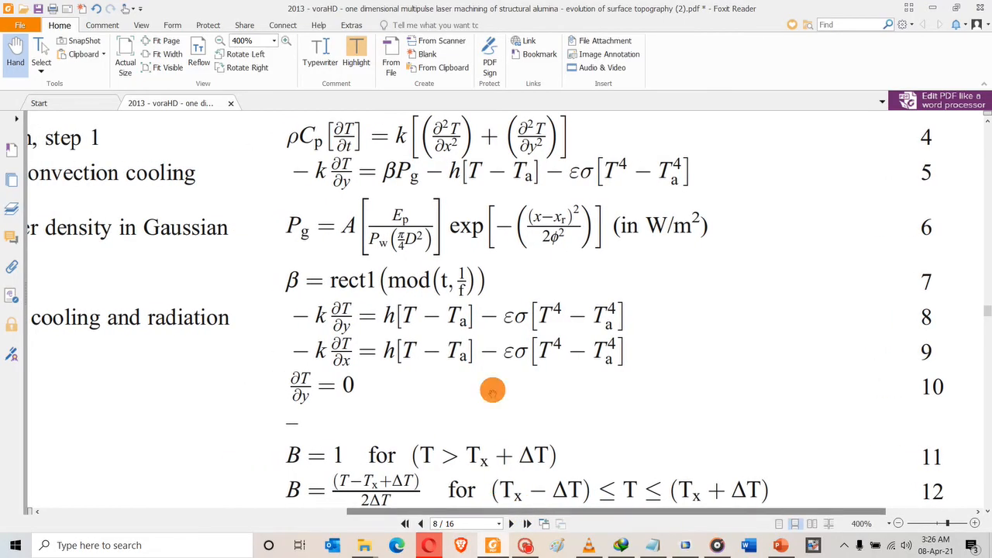
ctrl+scroll(500, 399, down, 3)
scroll(580, 324, down, 10)
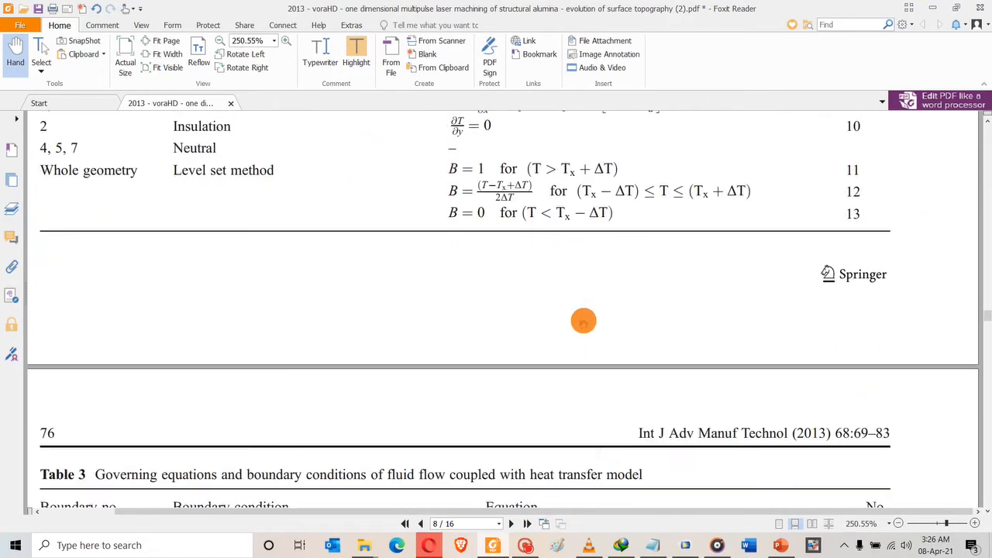
ctrl+scroll(582, 321, down, 2)
scroll(592, 310, down, 3)
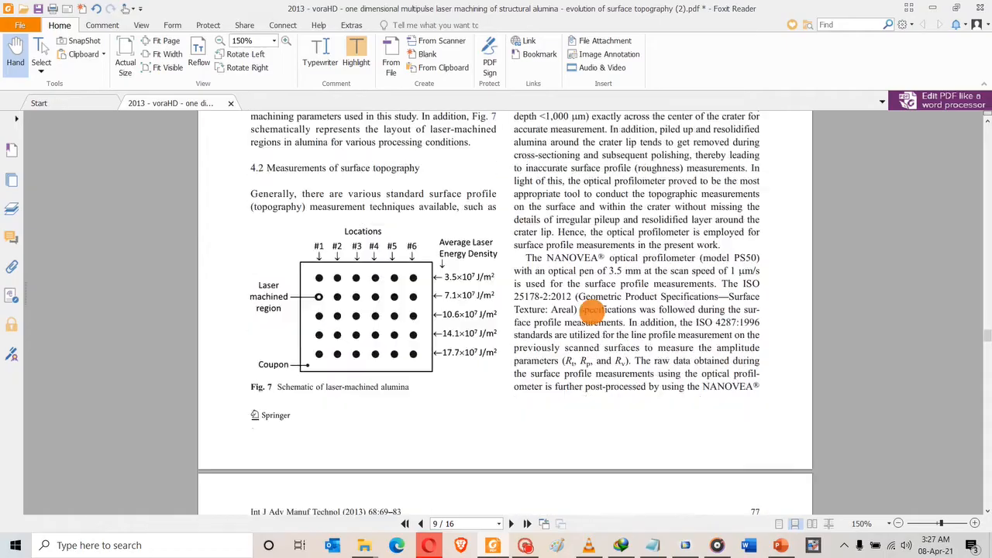
scroll(591, 311, up, 10)
scroll(591, 313, up, 12)
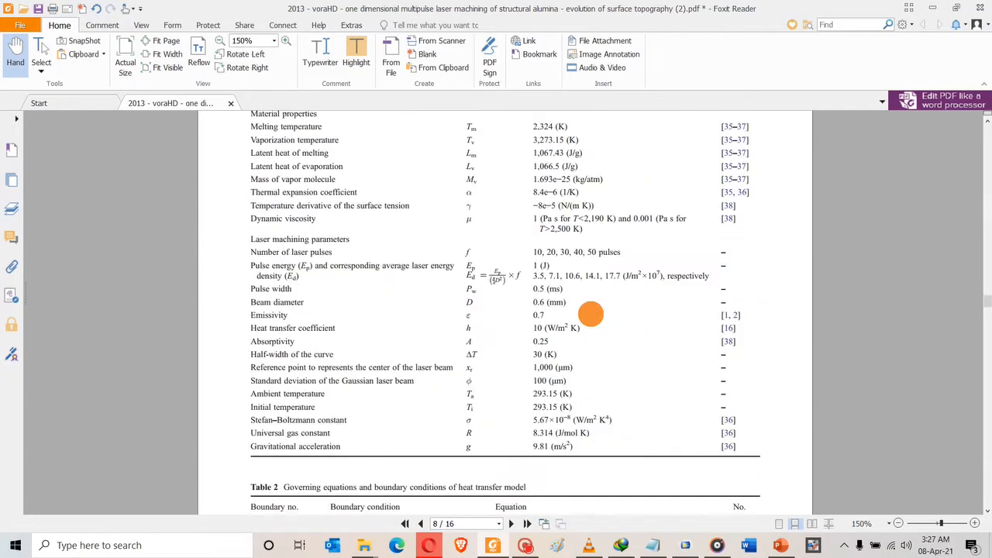
scroll(590, 313, up, 12)
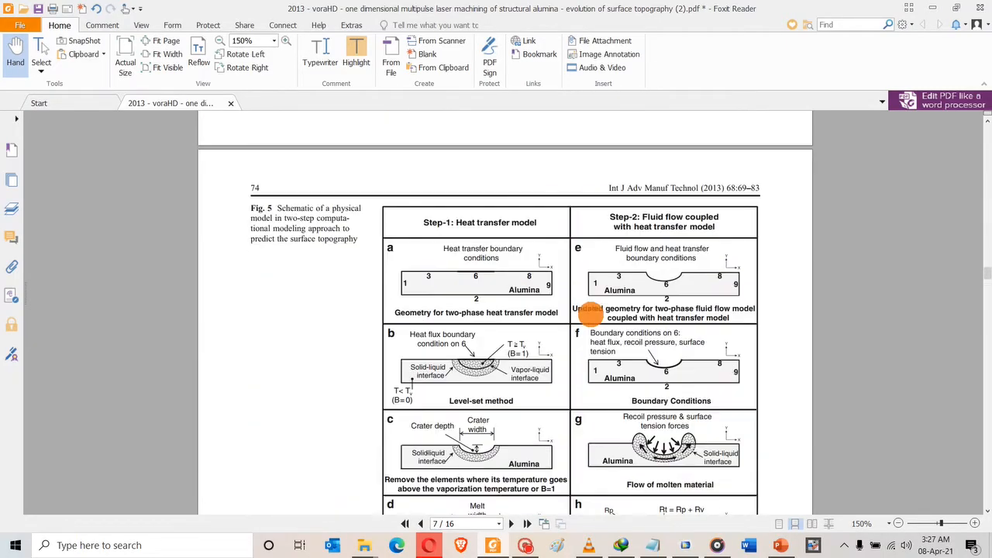
scroll(591, 313, up, 12)
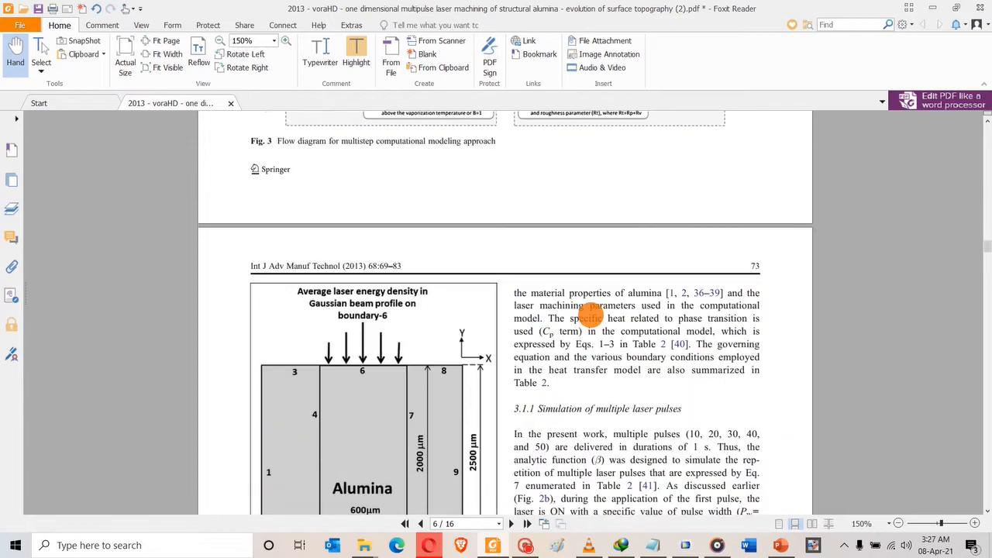
scroll(591, 313, up, 3)
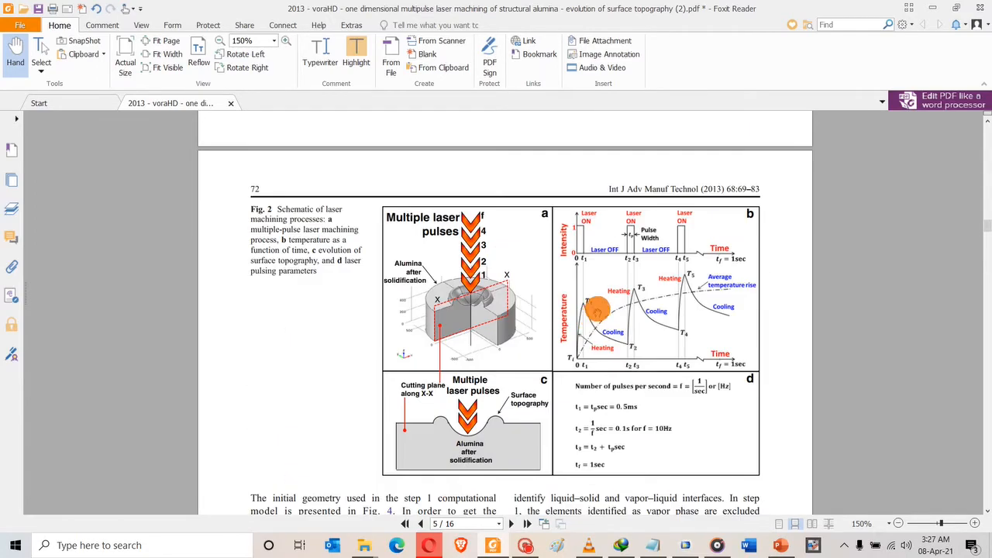
ctrl+scroll(612, 306, up, 3)
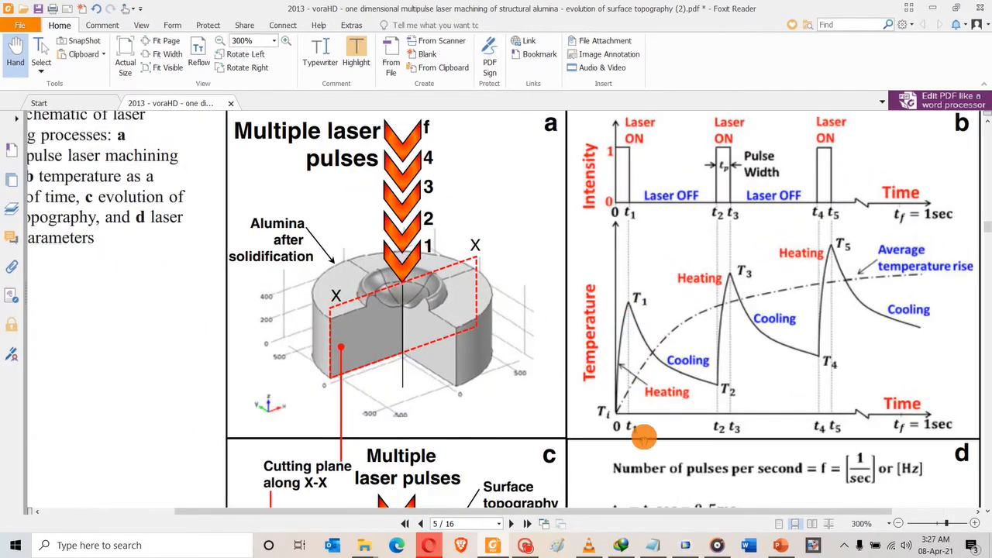
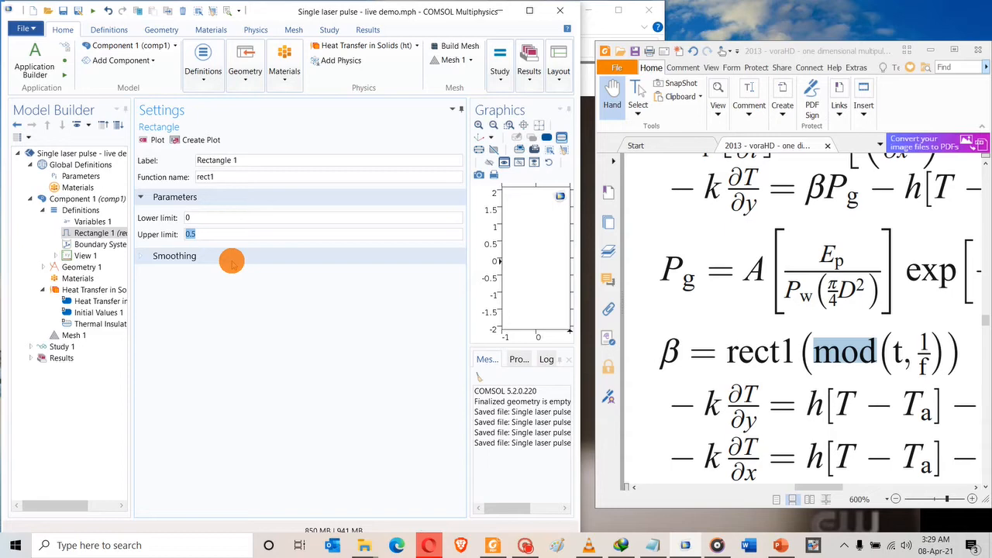
Set rect1's upper limit to Pw and plot the function in the maximized window.
click(384, 235)
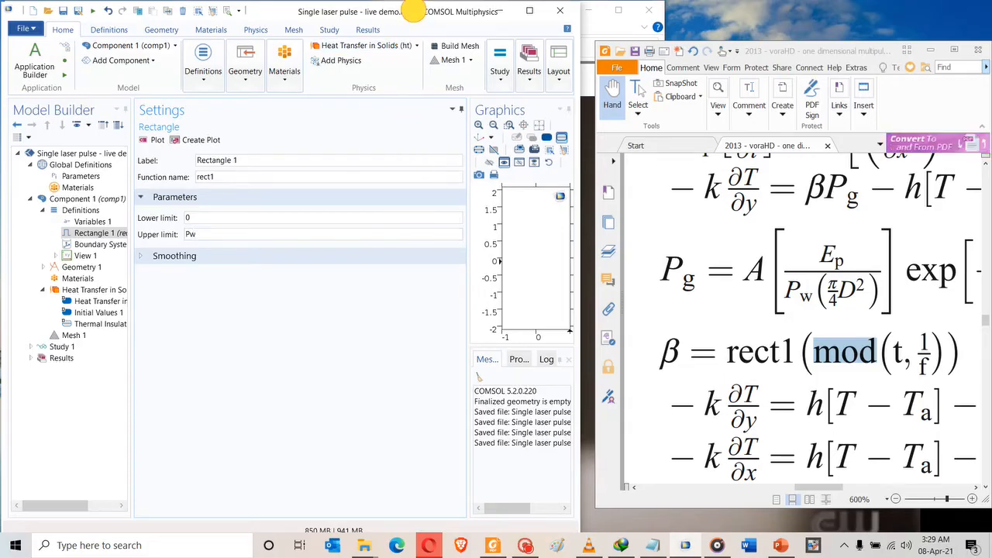
double_click(413, 11)
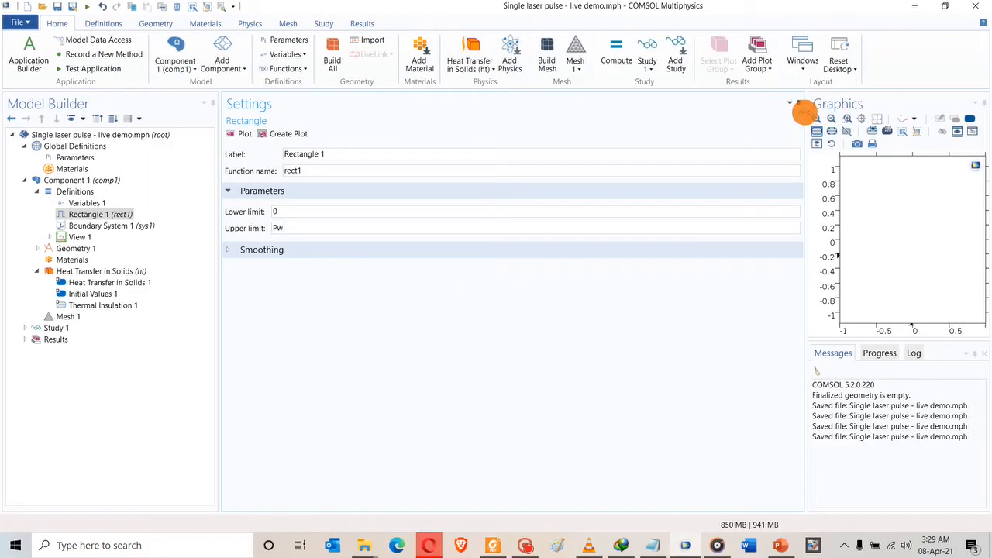
drag(804, 113, 563, 122)
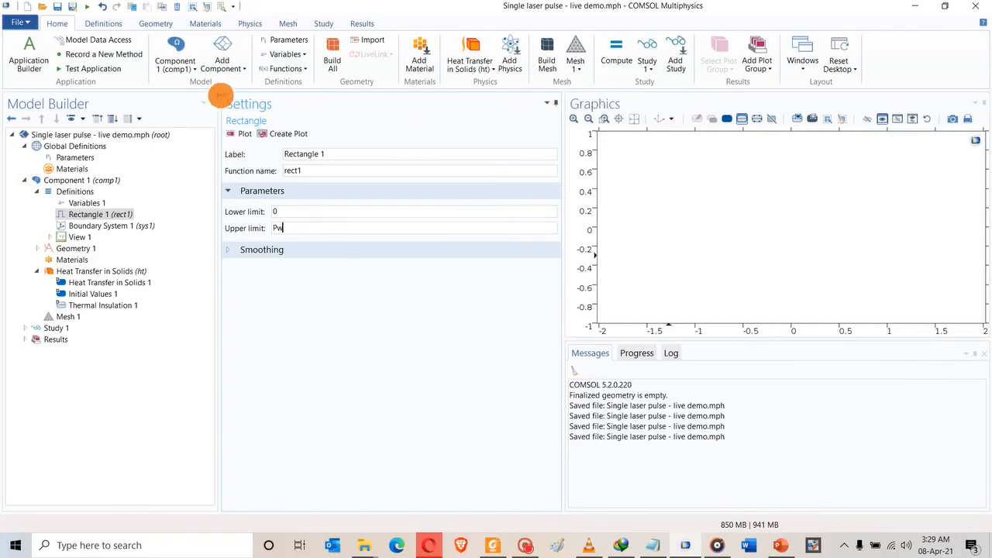
click(242, 135)
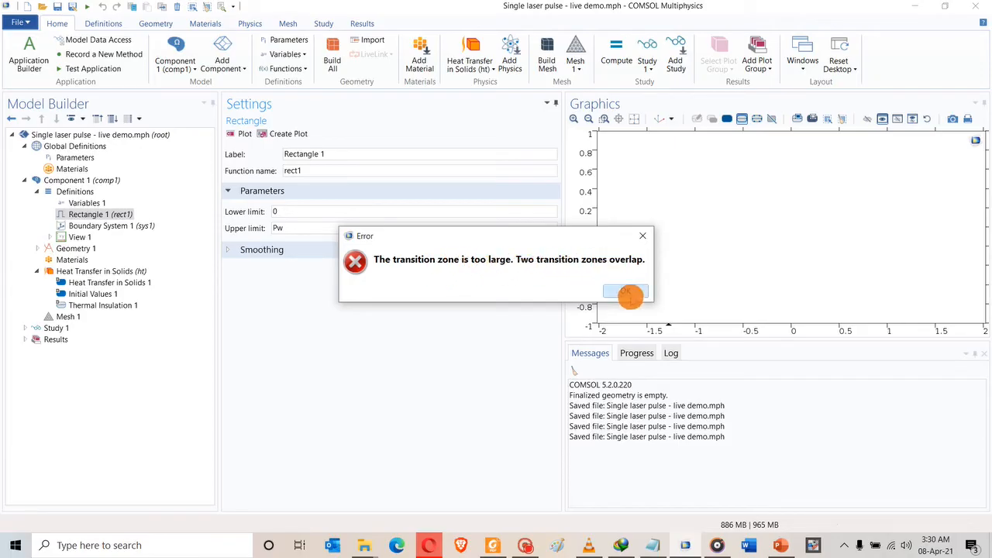
Turn off rect1's transition-zone smoothing and replot it as a clean pulse.
click(628, 292)
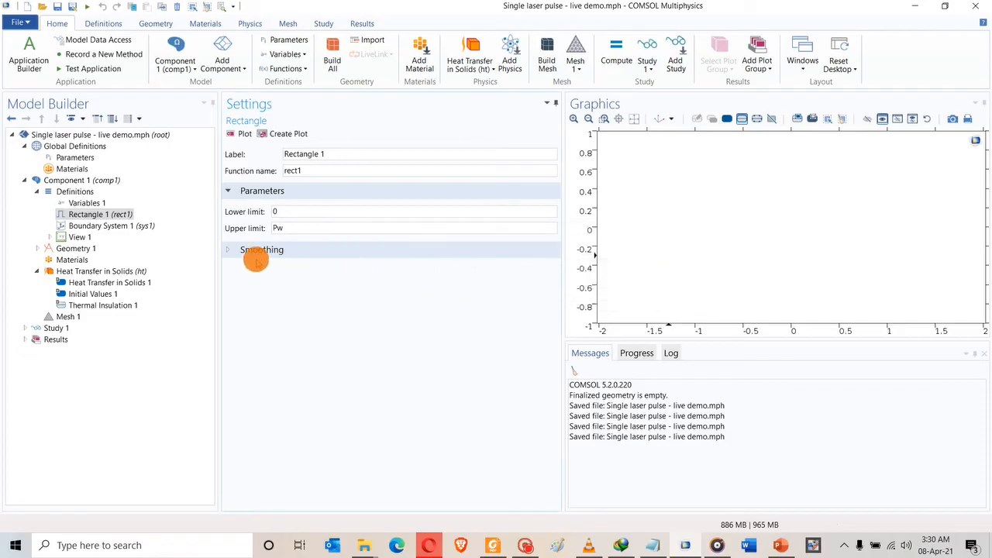
click(231, 249)
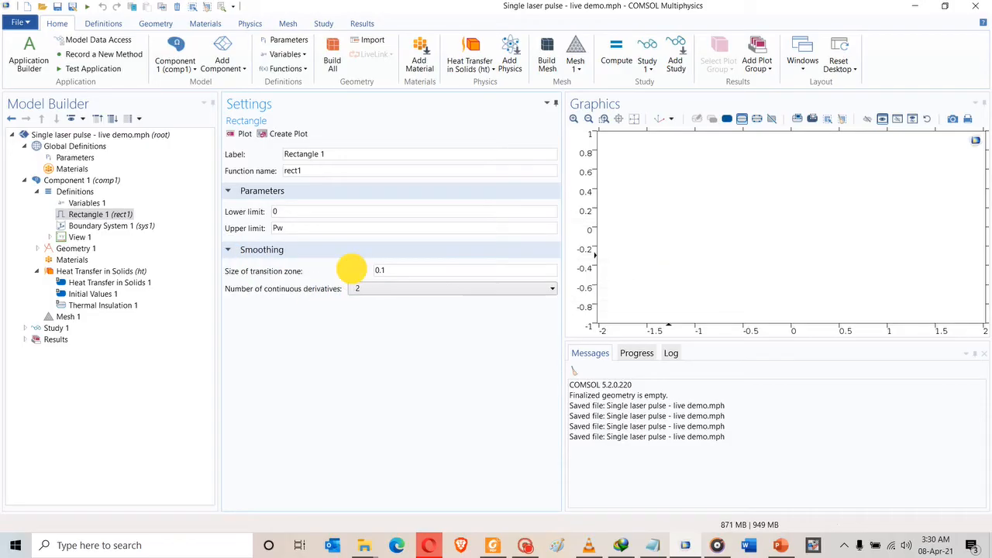
click(353, 269)
click(238, 133)
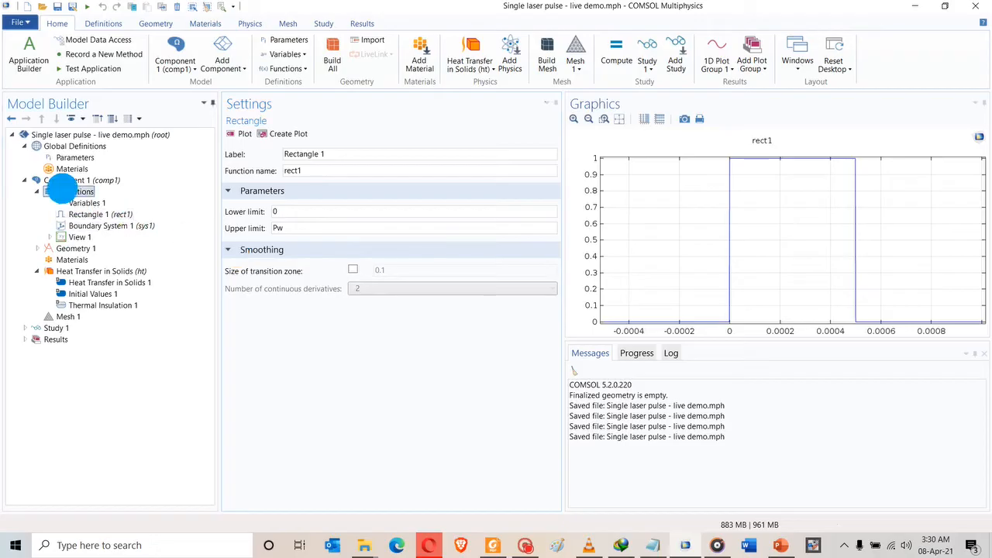
Add an analytic function under Definitions labelled Pulse with function name B.
right_click(60, 191)
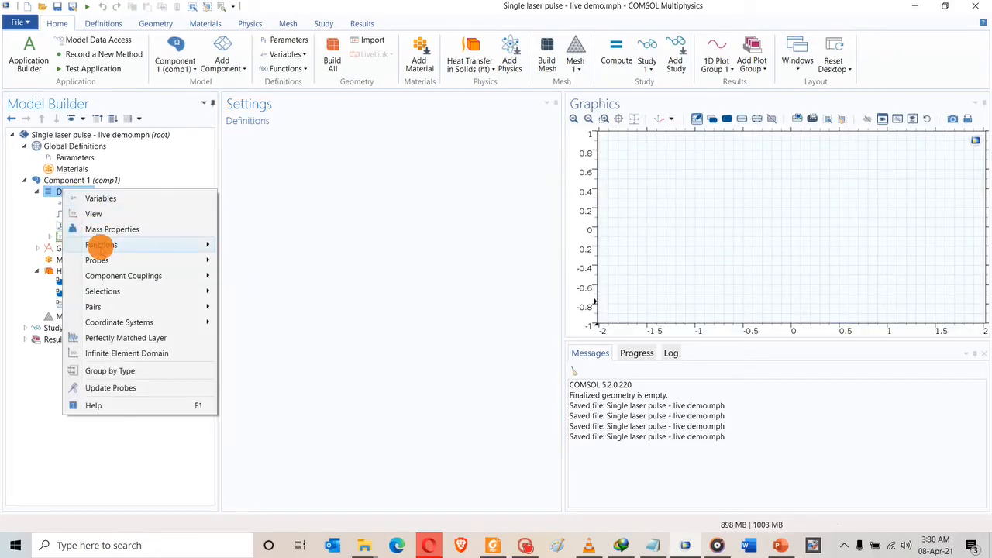
mouse_move(82, 245)
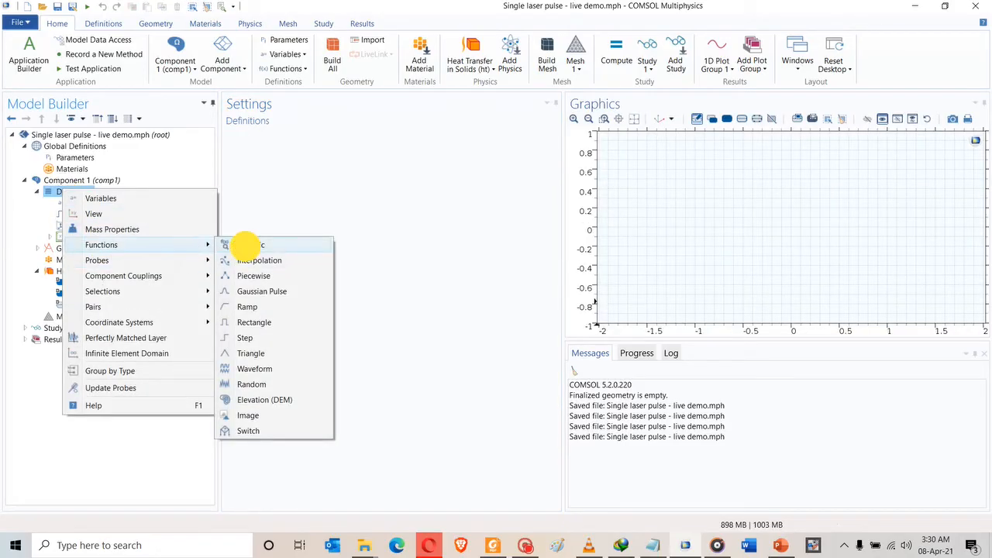
click(246, 245)
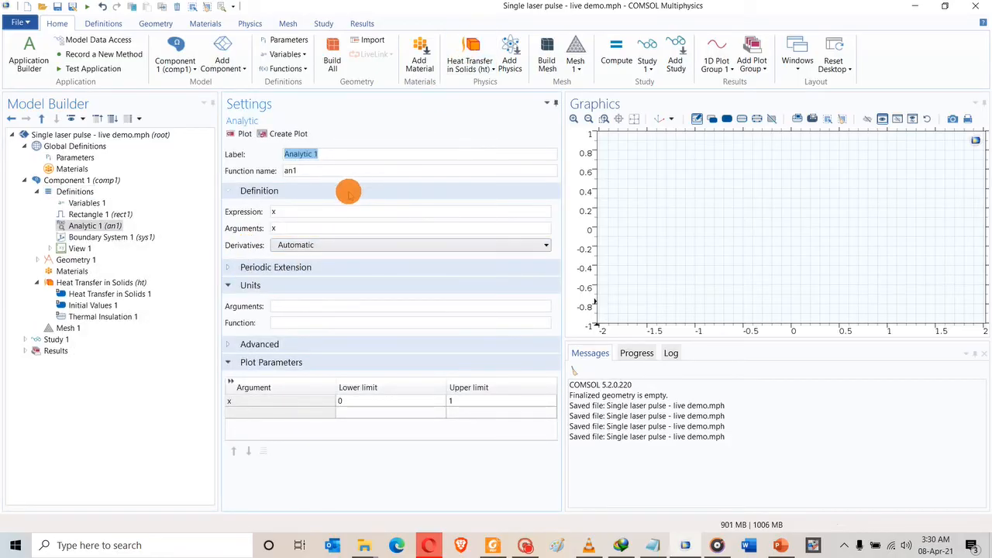
text(B)
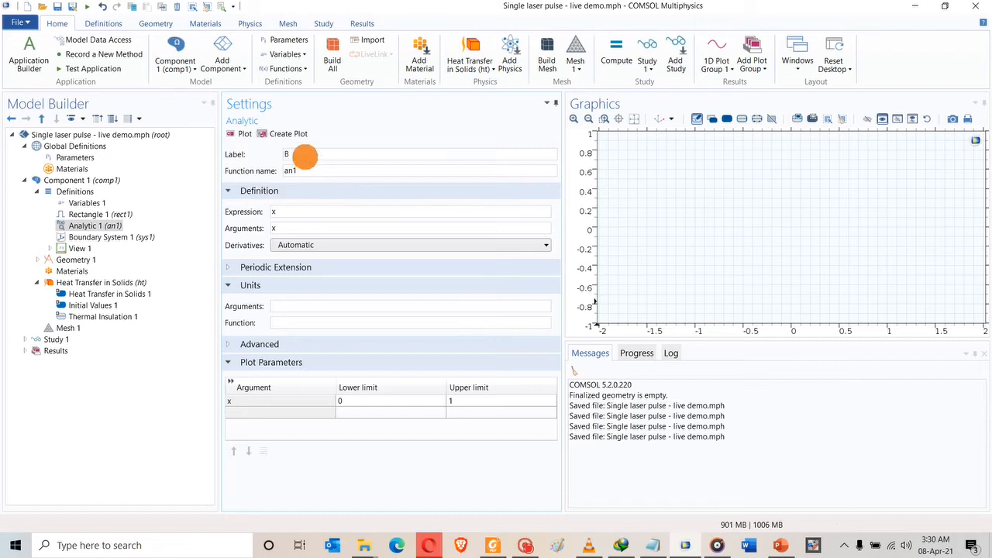
double_click(310, 154)
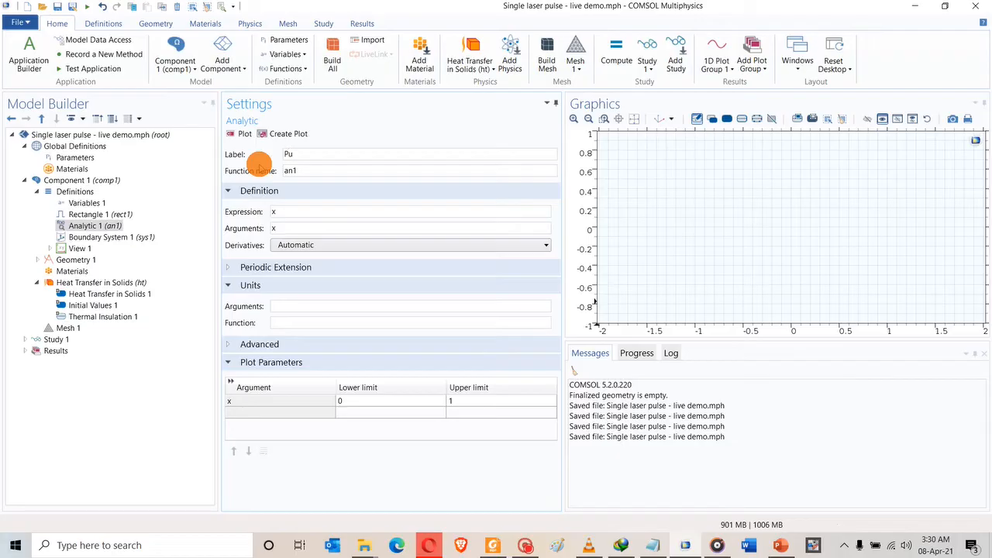
double_click(297, 167)
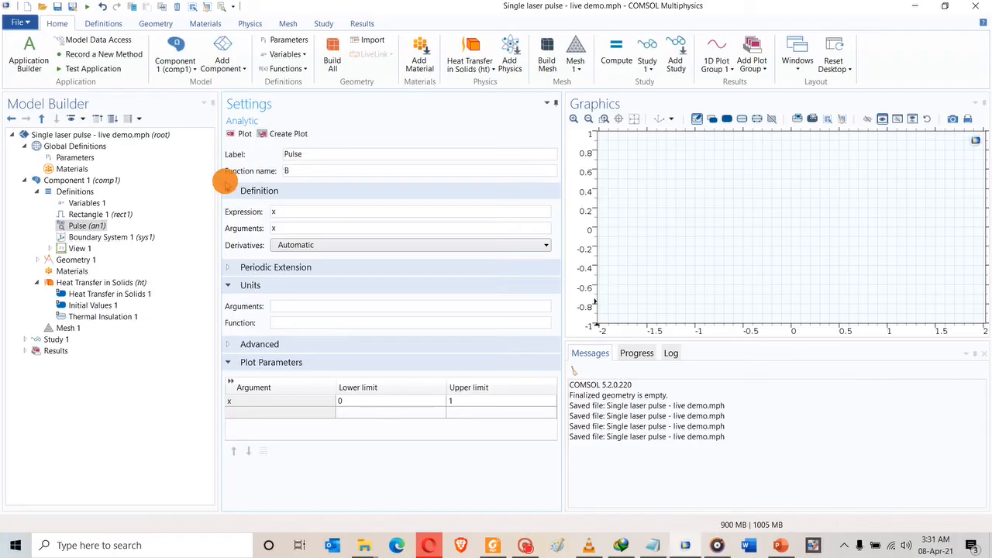
text(B)
key(Return)
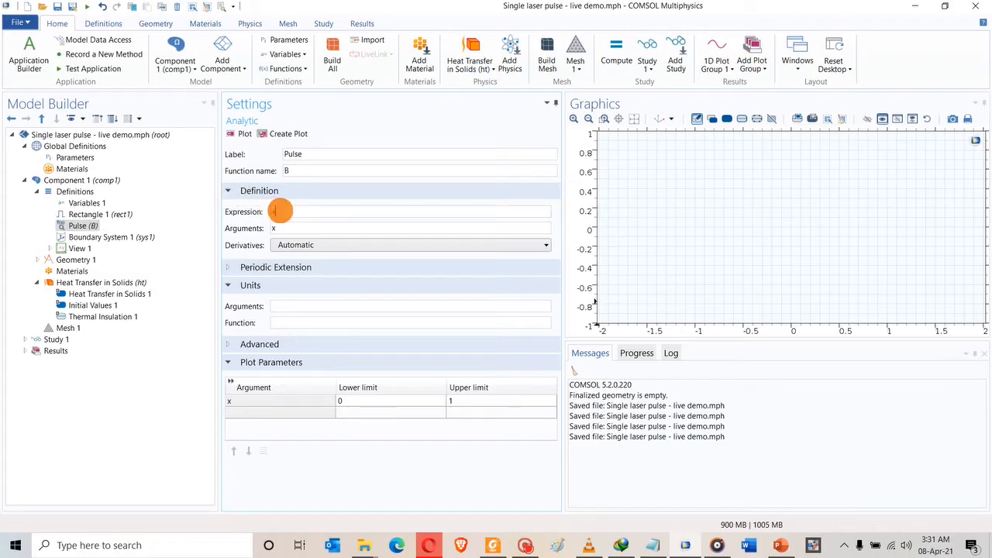
Set B's expression to rect1(mod(t,(1/f))), argument t in s, and plot upper limit 1/f.
key(super+Left)
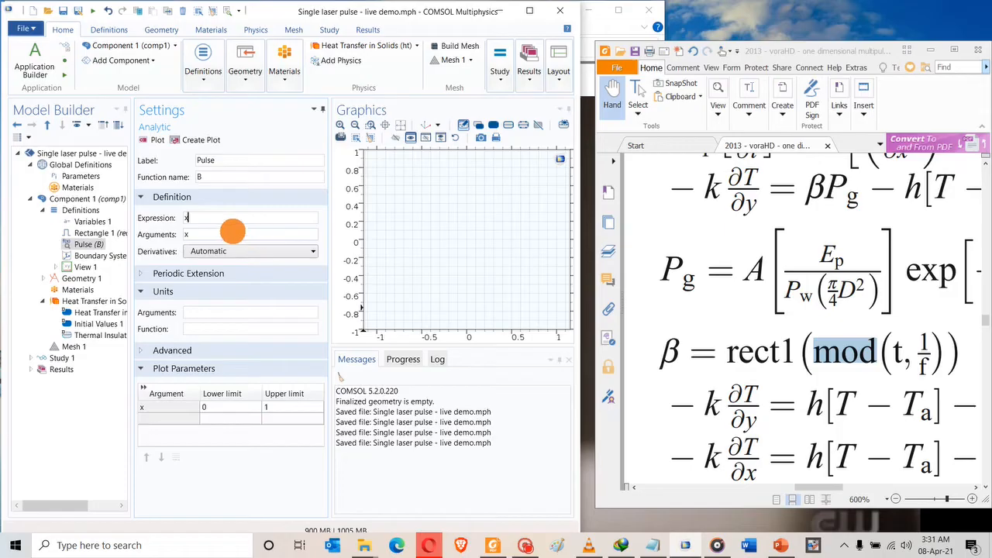
drag(208, 219, 169, 219)
text(rect1(mod(t,(1/f)
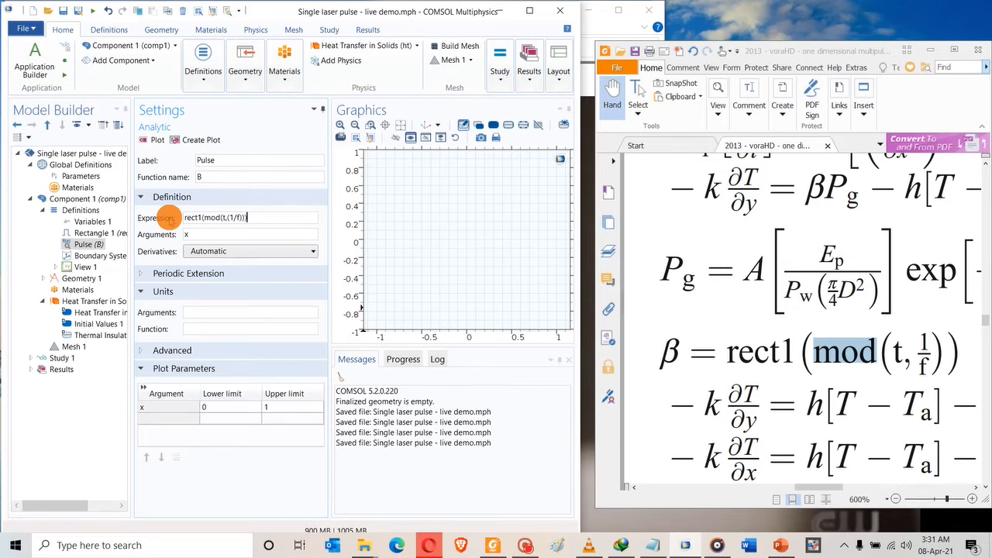
click(178, 233)
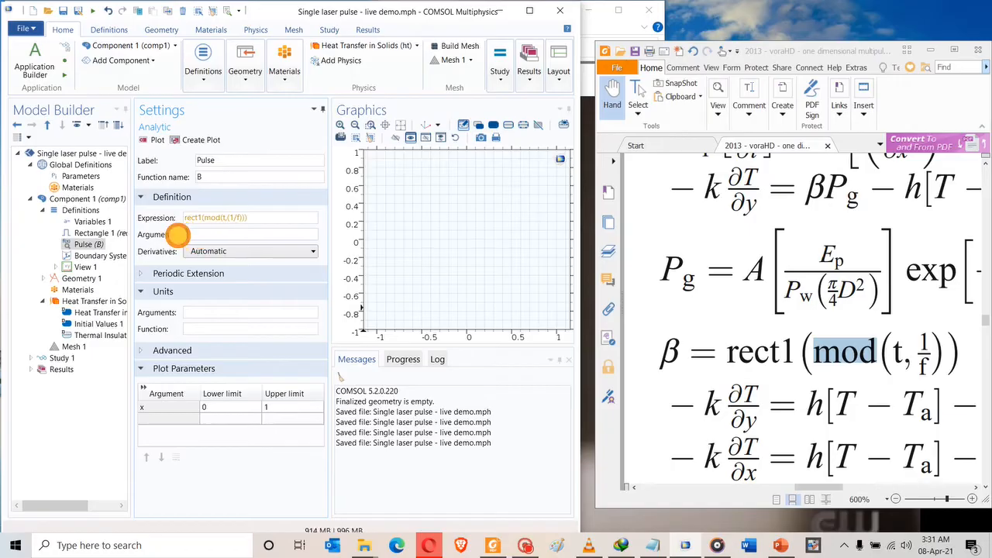
text(t)
click(209, 312)
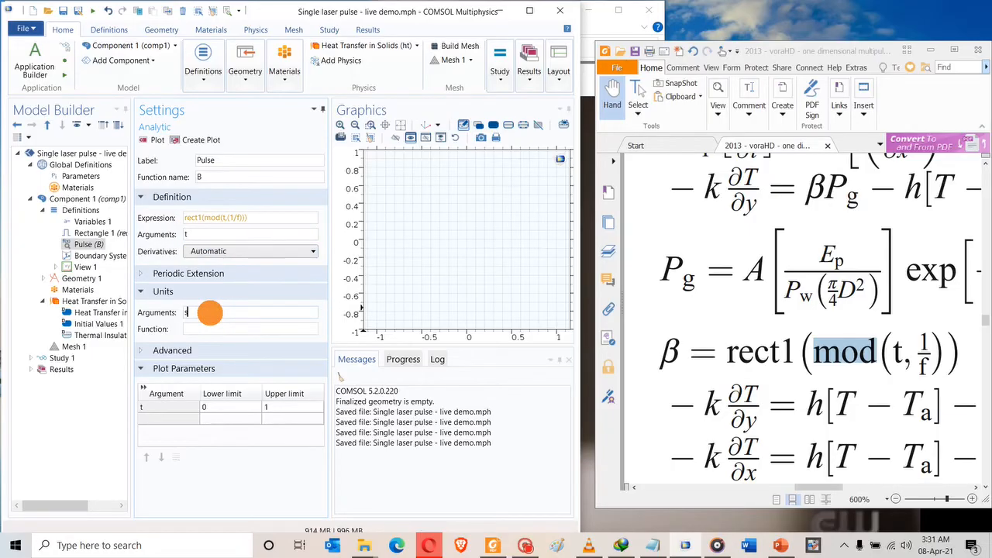
click(197, 330)
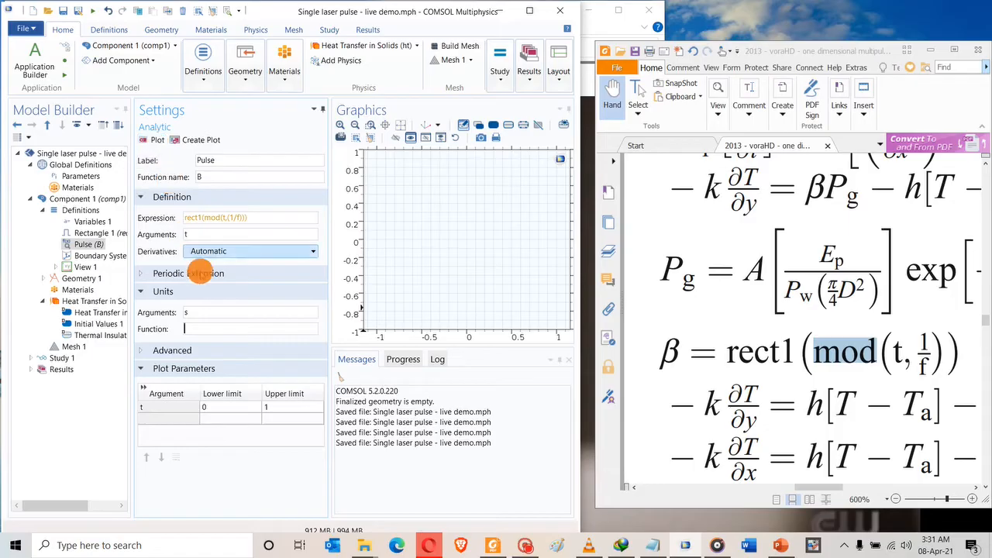
click(275, 407)
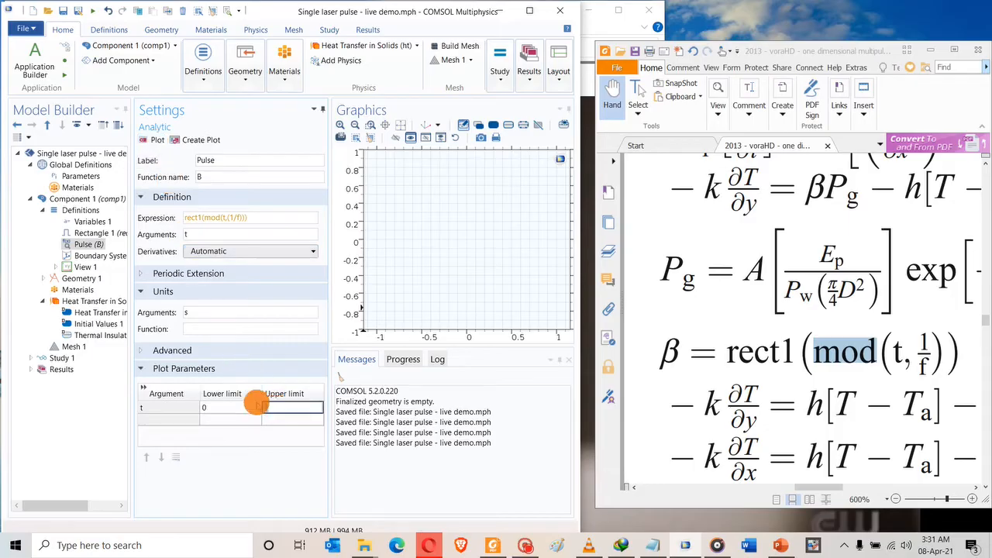
click(277, 408)
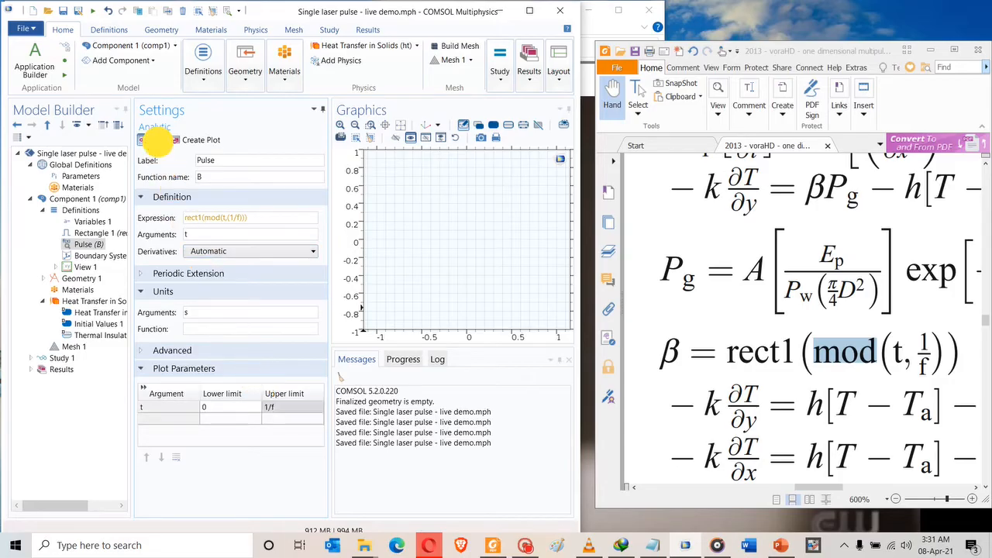
Plot B(t), then replot it over the shorter 0 to 0.1/f range.
click(157, 141)
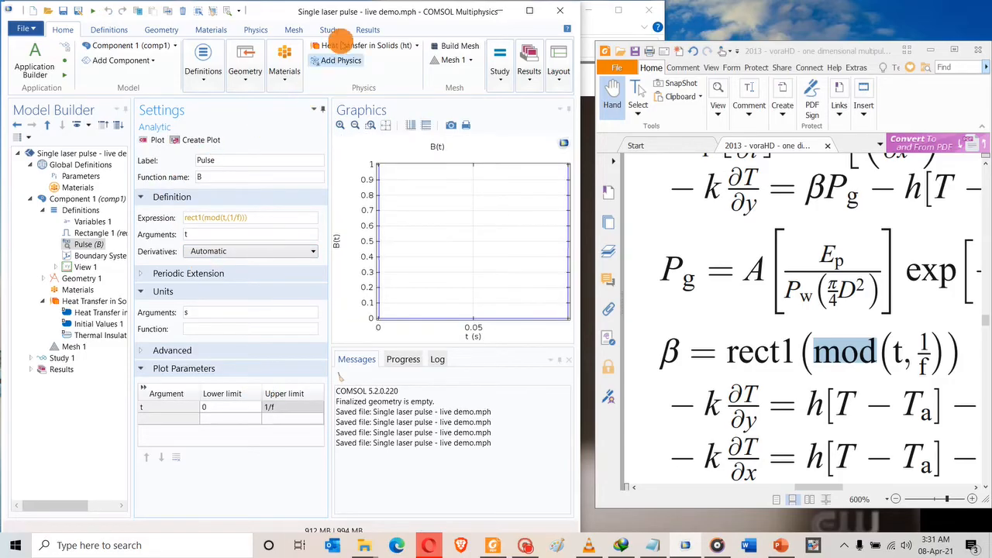
double_click(370, 11)
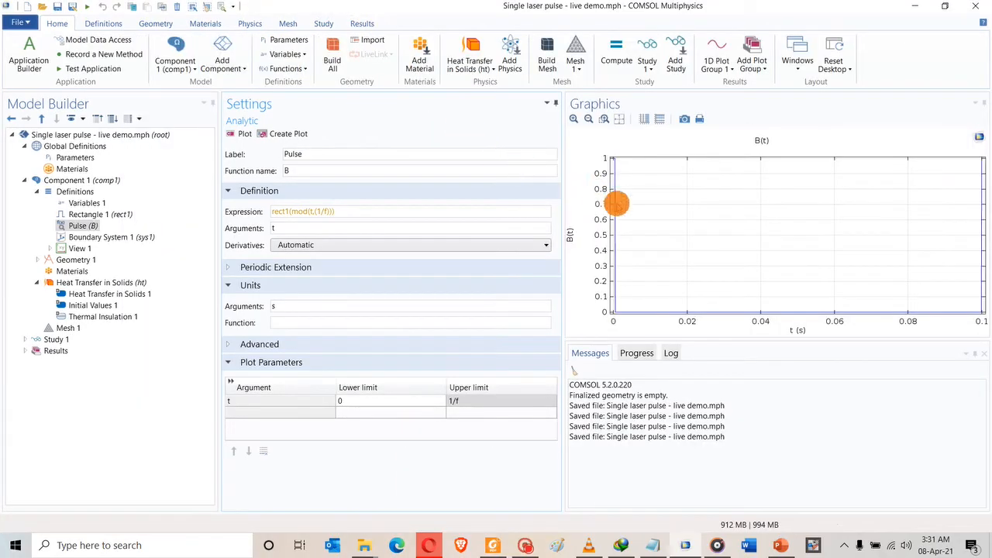
click(454, 402)
click(454, 401)
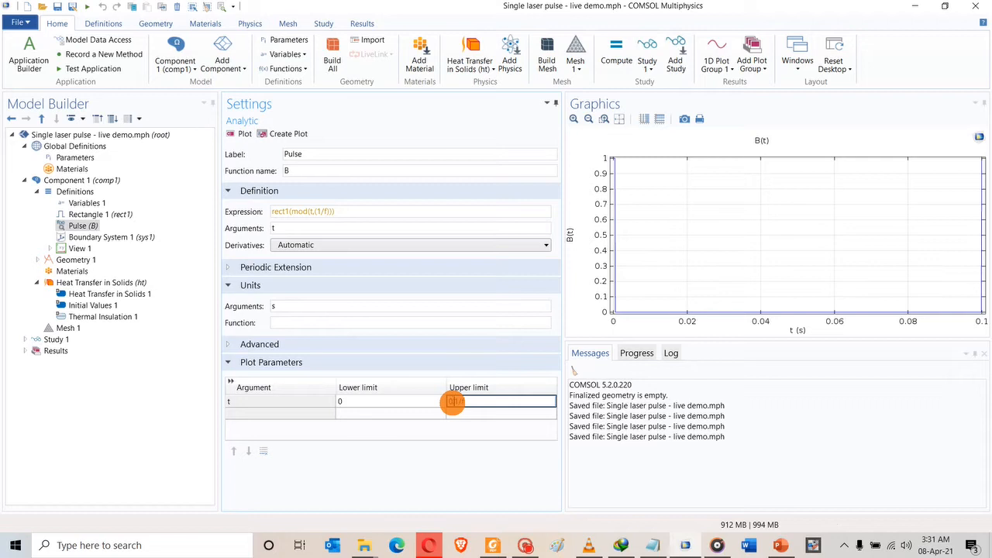
text(0.)
click(242, 134)
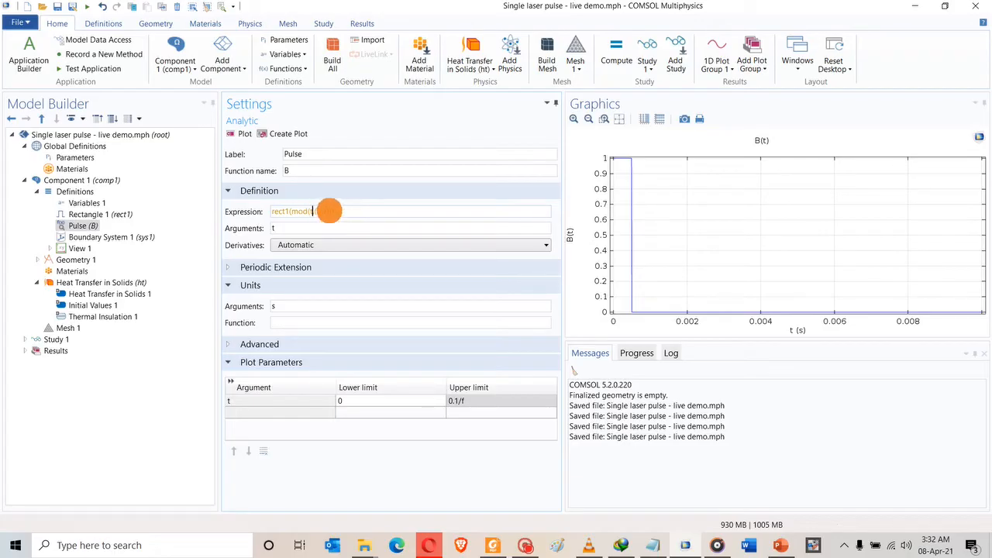
Correct B's expression to rect1(mod(t,(1/f)[1/s])) and replot over the full 1/f period.
click(329, 211)
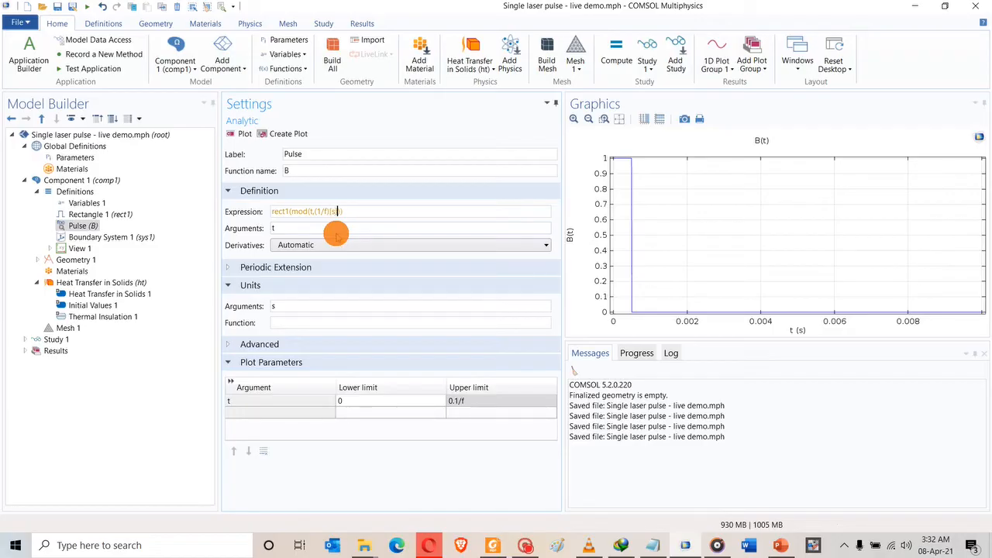
click(331, 211)
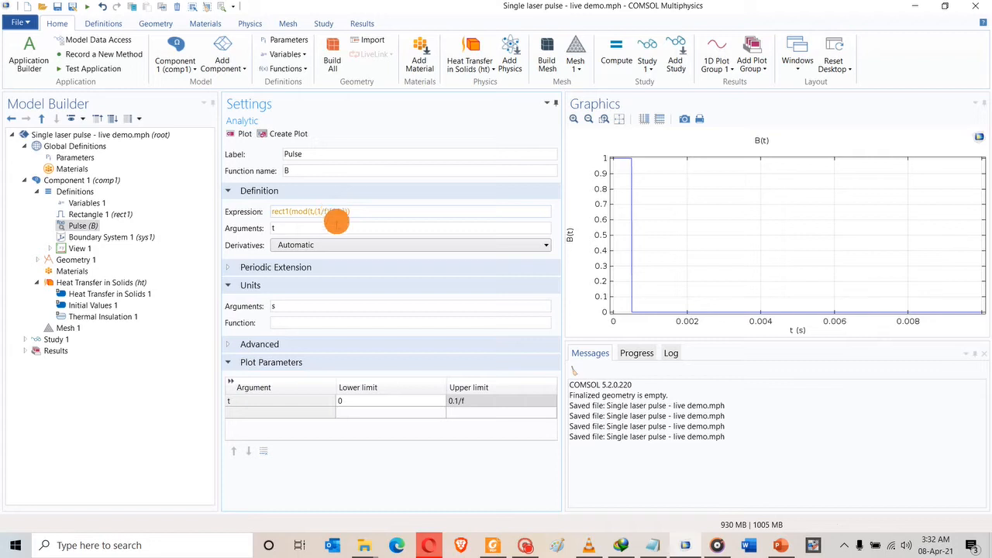
click(335, 228)
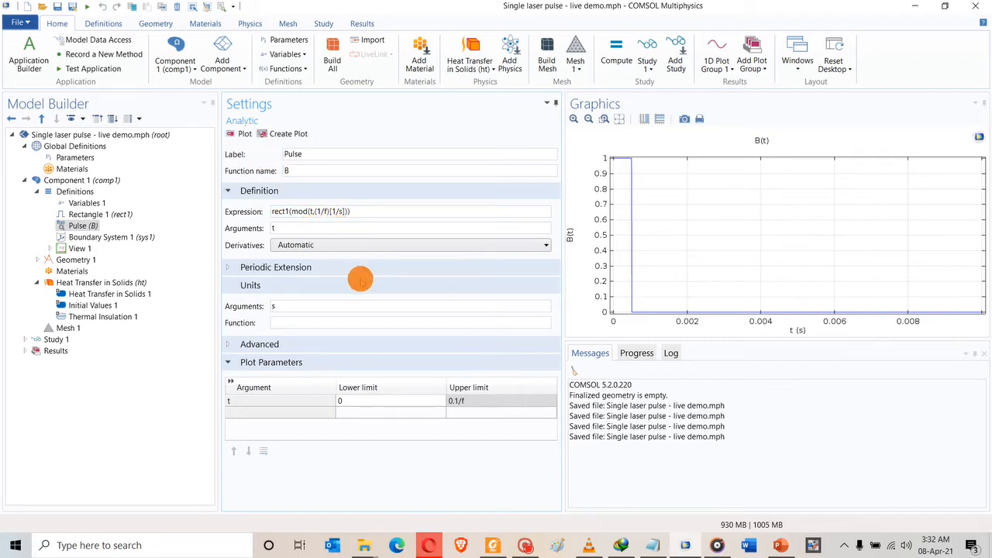
click(454, 402)
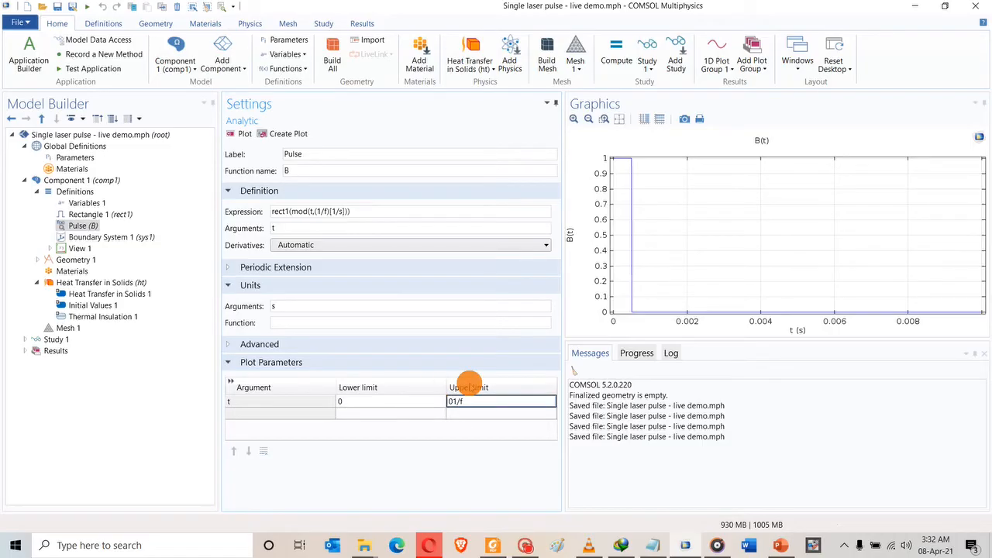
click(239, 134)
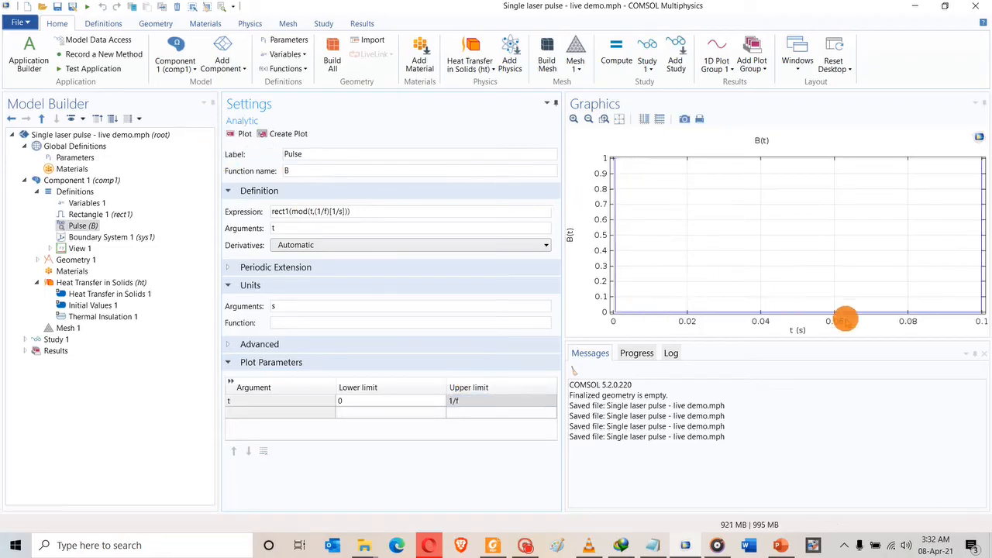
click(451, 400)
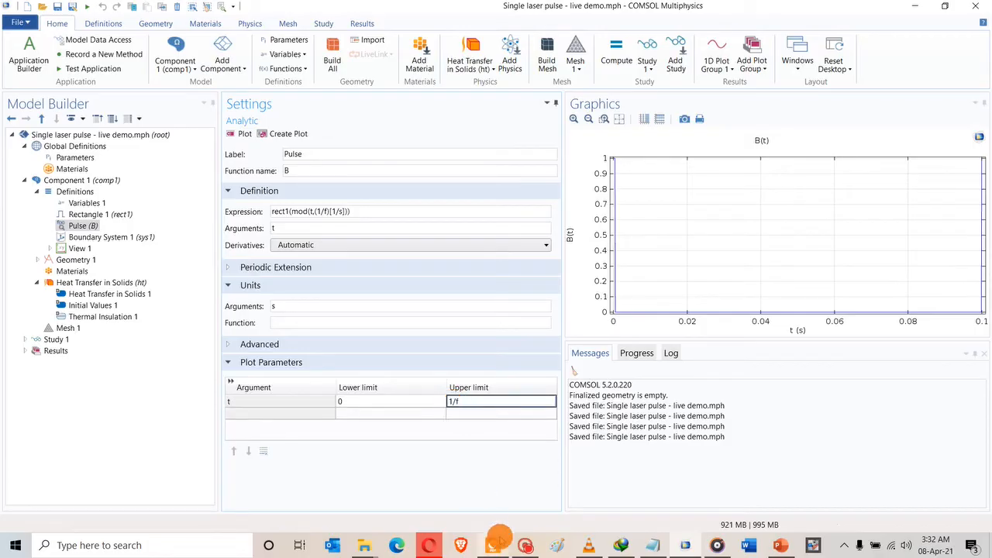
click(494, 543)
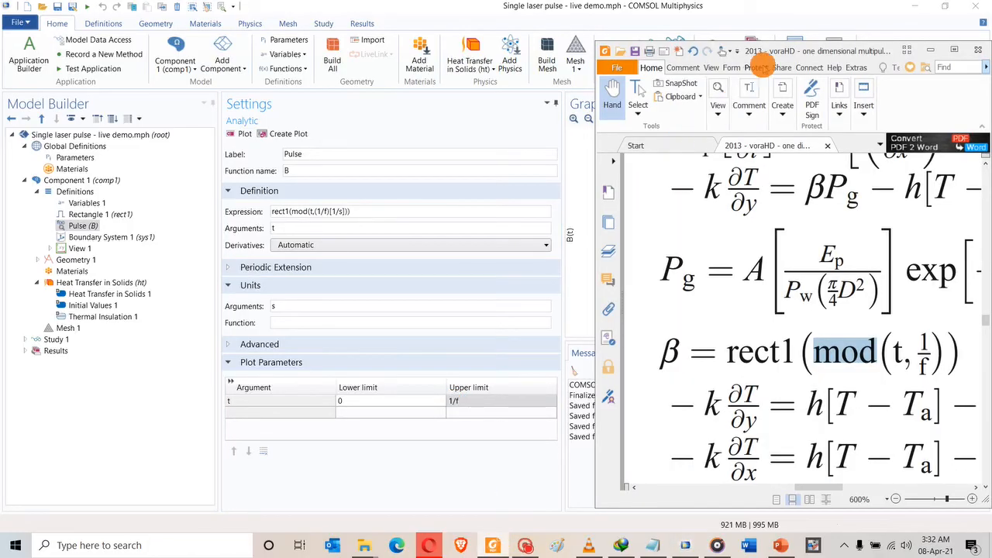
Maximize the paper in Foxit and scroll to Fig. 10's dT/dt plots on page 11.
double_click(771, 51)
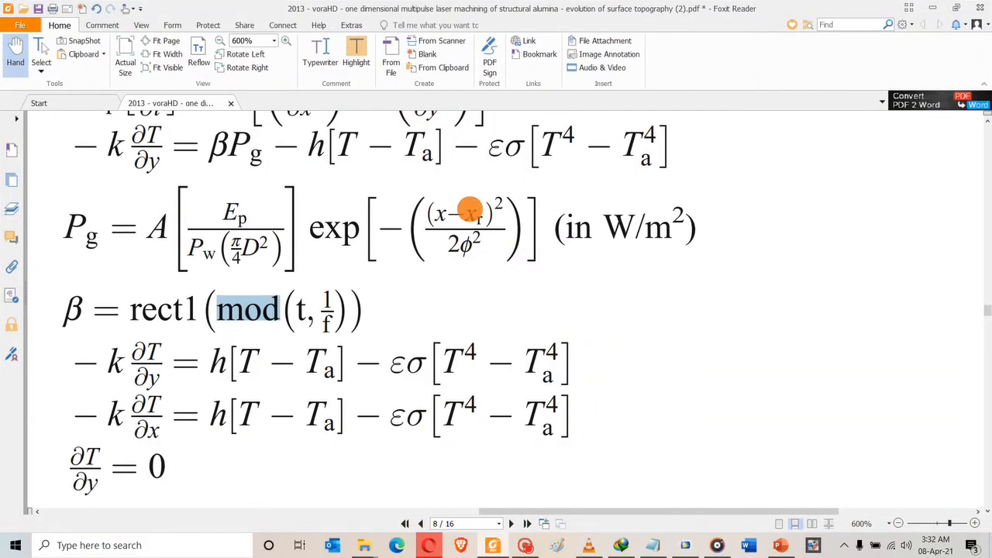
ctrl+scroll(477, 204, down, 5)
click(479, 243)
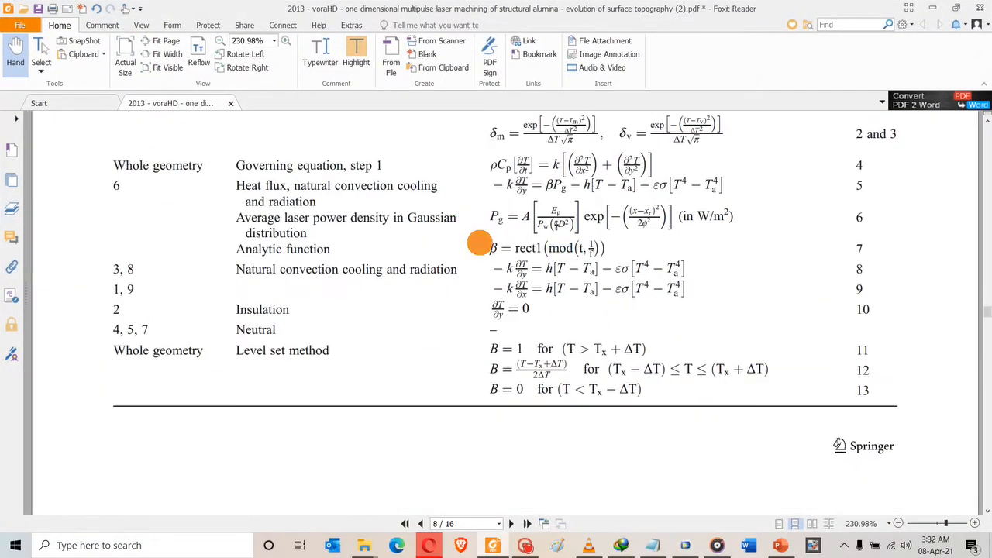
scroll(479, 243, down, 15)
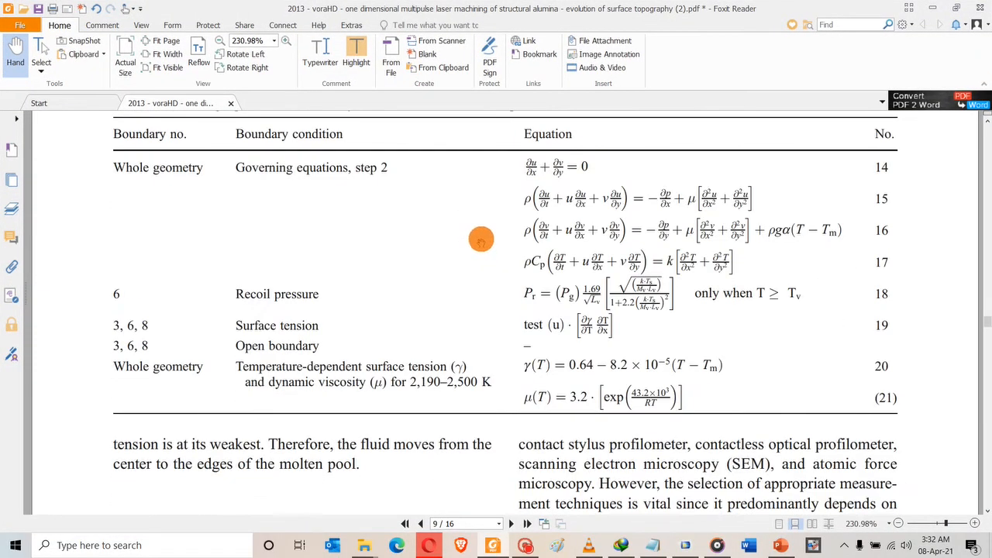
scroll(480, 239, down, 20)
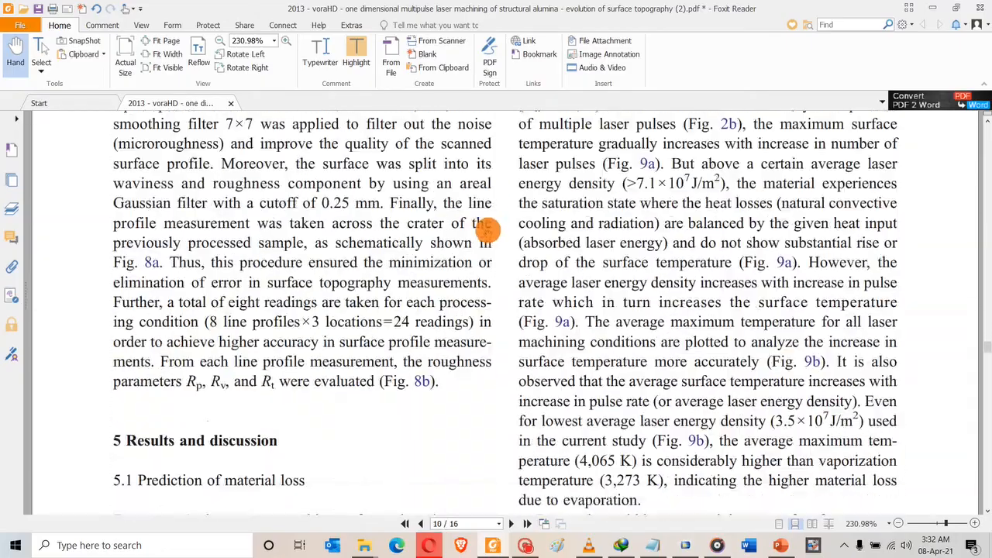
scroll(489, 225, down, 20)
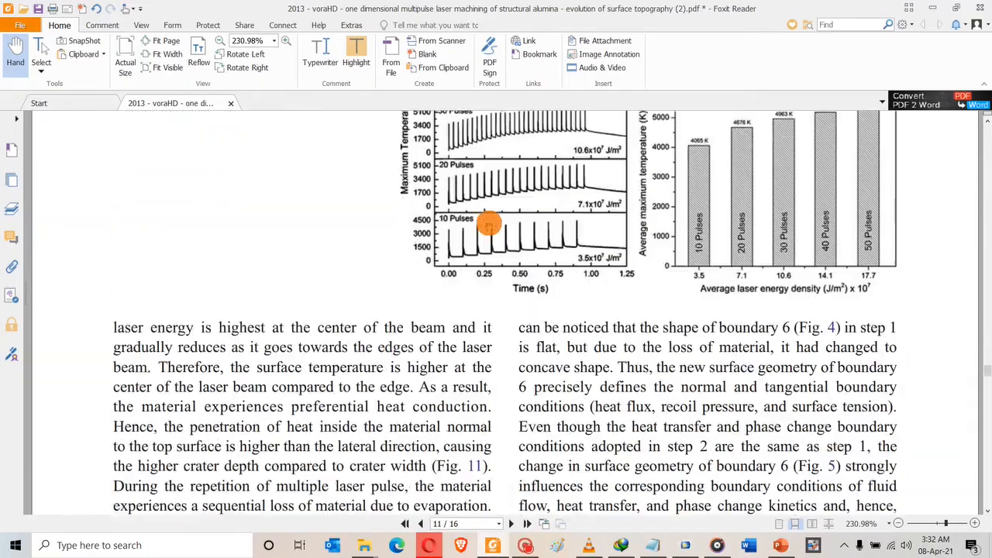
scroll(489, 224, down, 10)
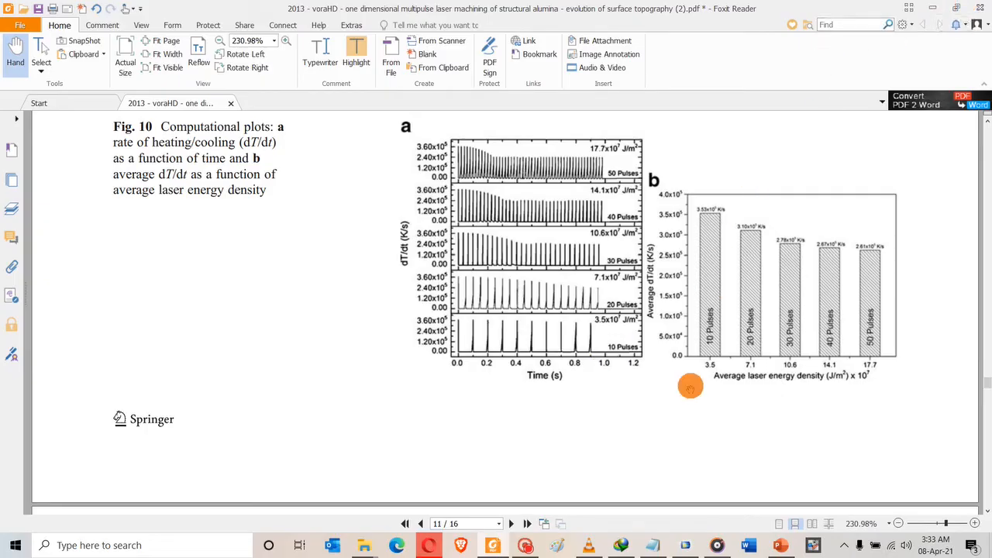
Back in COMSOL, set Pulse B's plot upper limit to 1 and plot the pulse train.
click(685, 545)
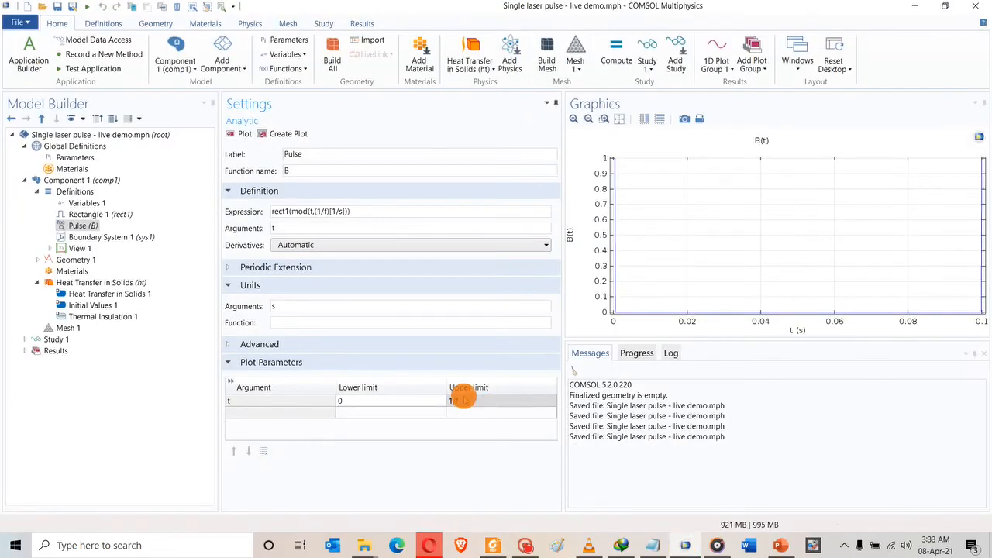
click(463, 403)
click(462, 402)
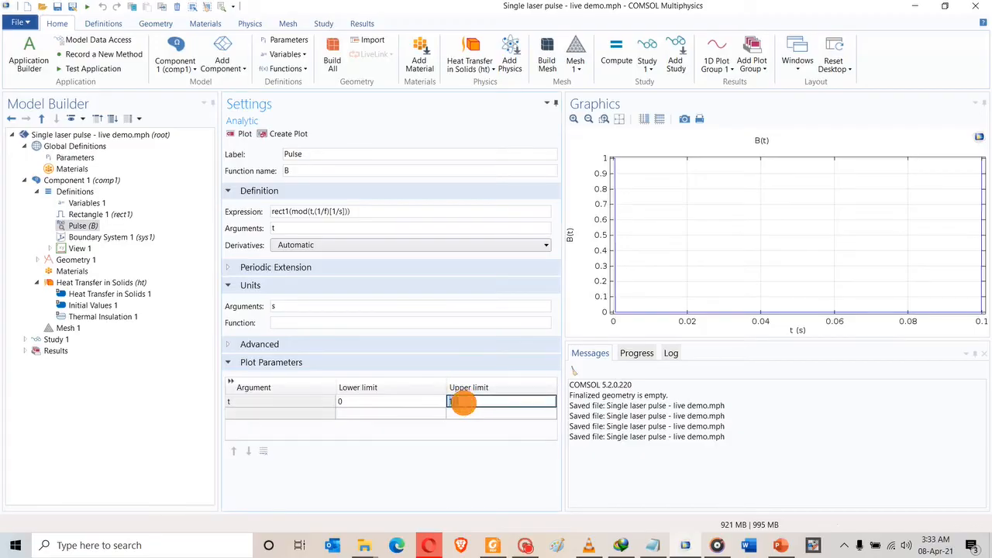
text(1/f)
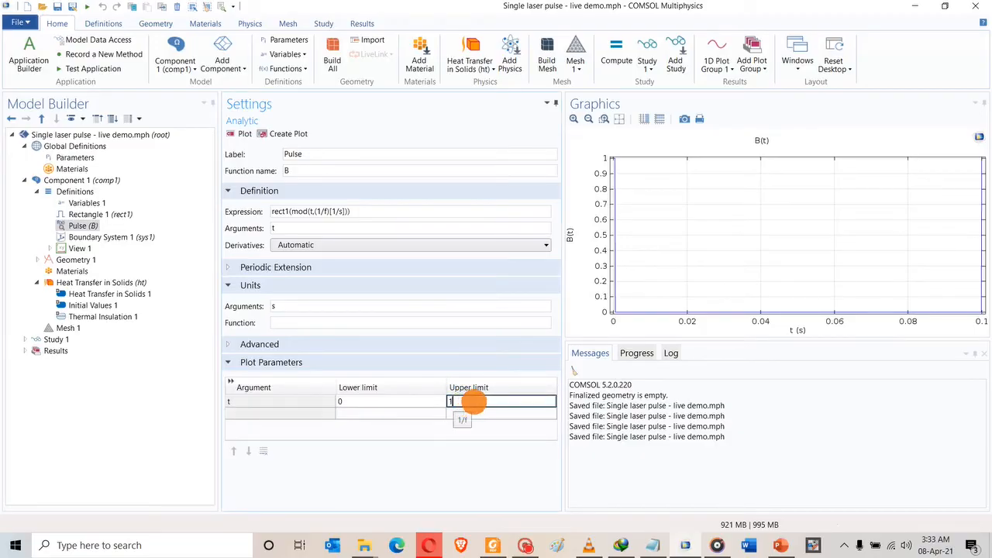
key(Return)
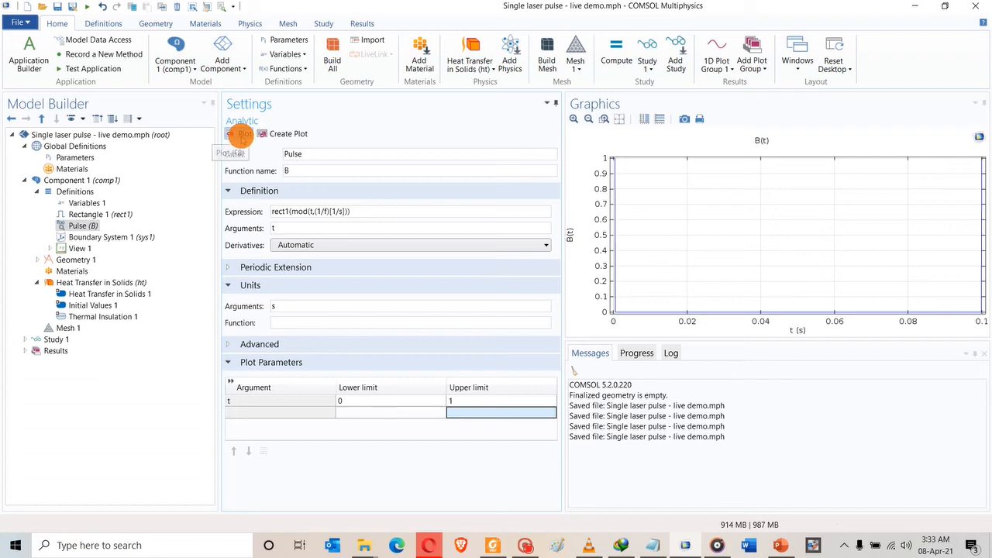
click(242, 134)
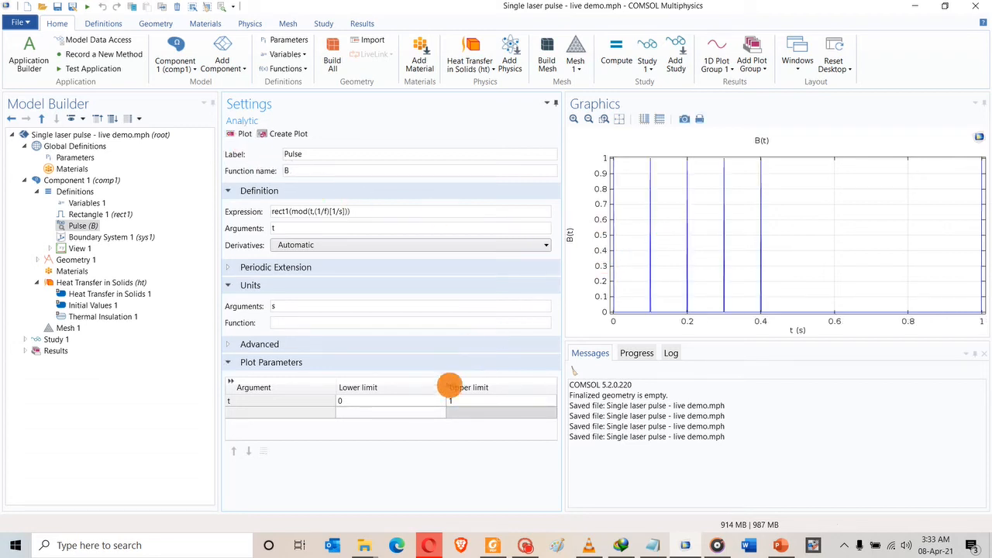
Replot B(t) with upper limit 1/f, then with 0.8/f.
click(452, 401)
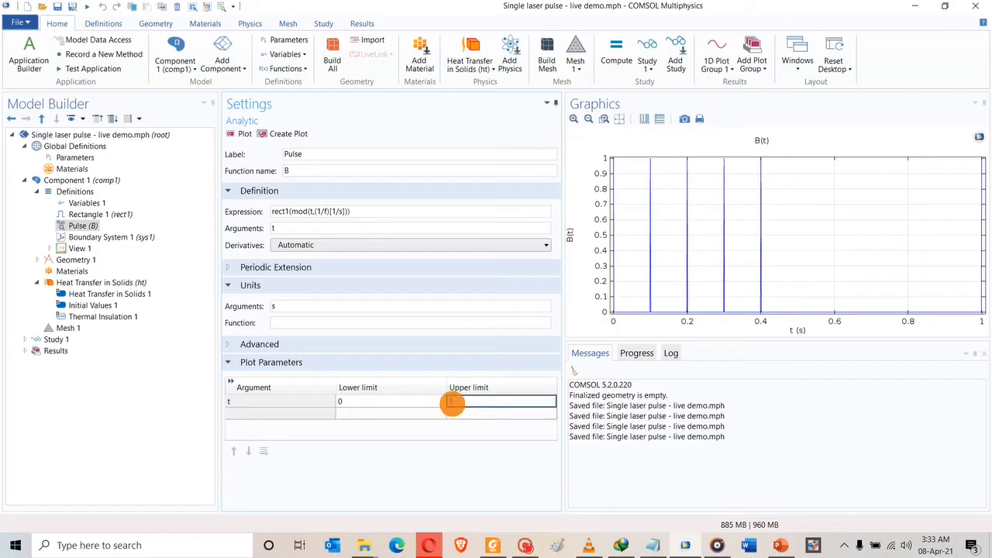
text(1/f)
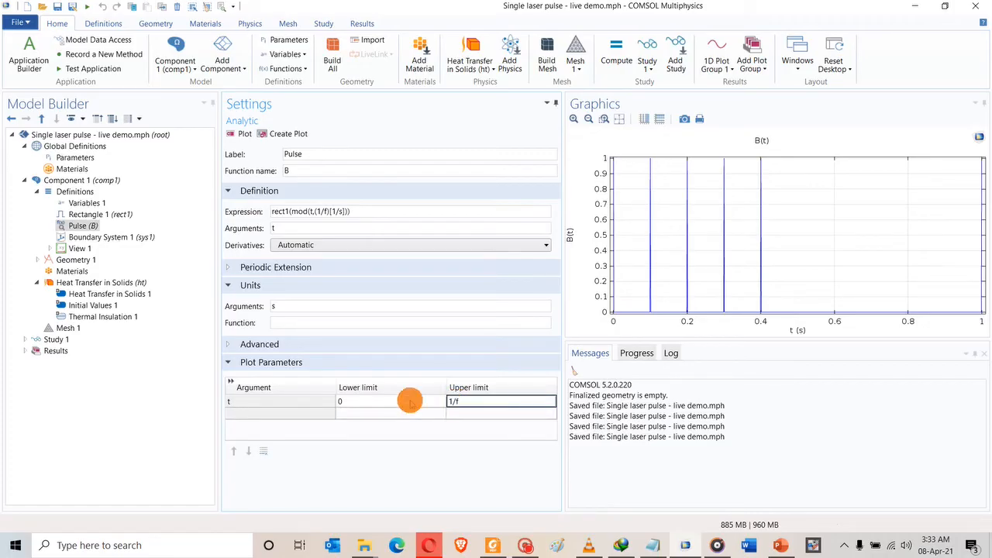
click(242, 134)
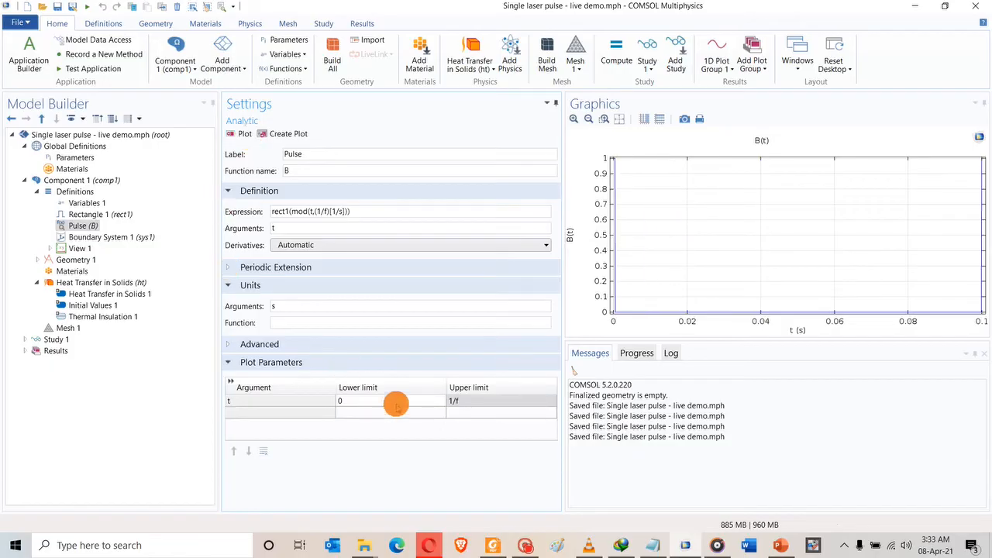
click(454, 401)
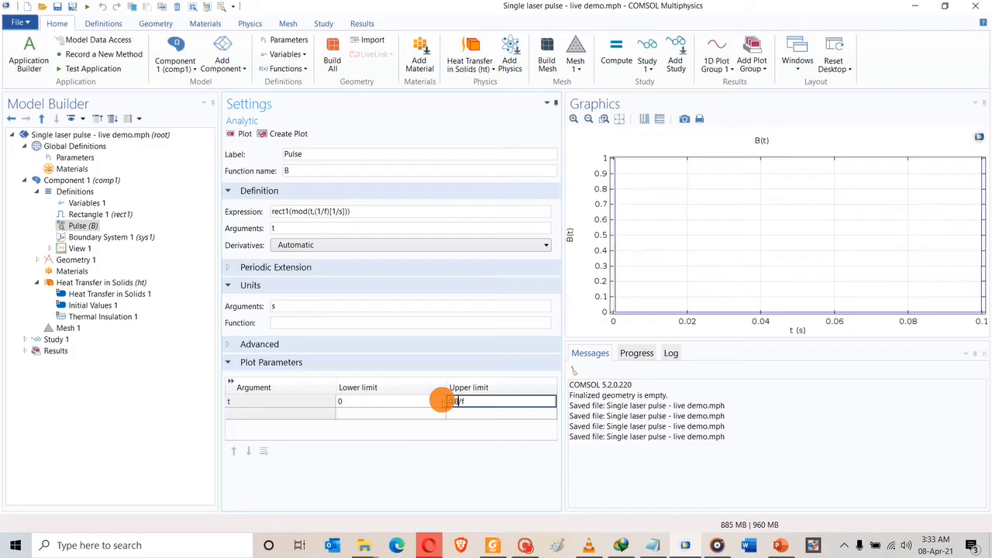
click(240, 133)
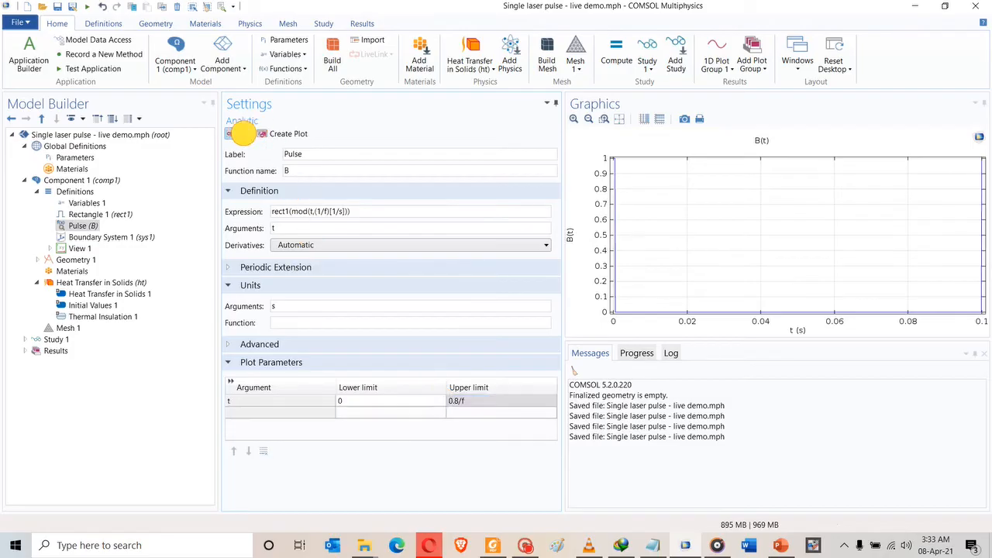
click(242, 133)
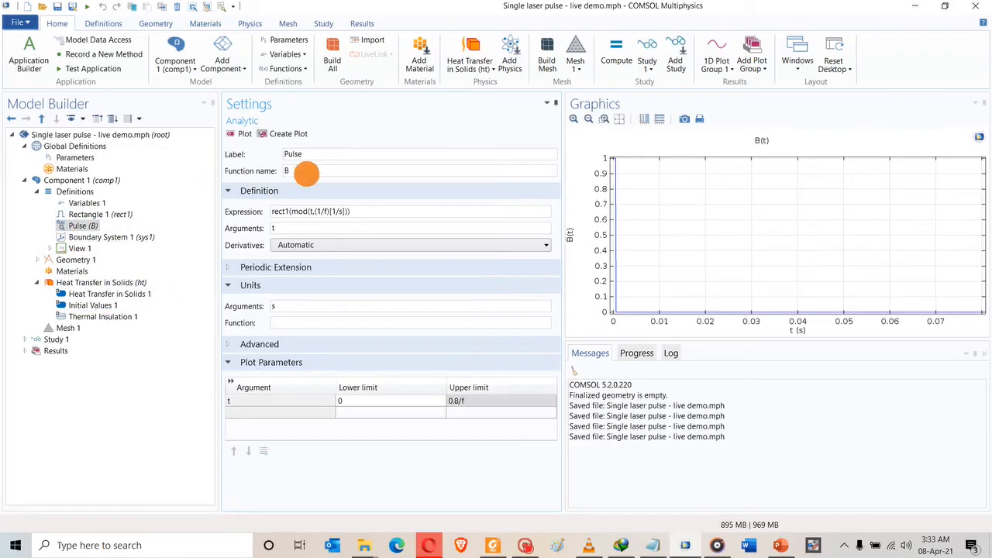
click(288, 171)
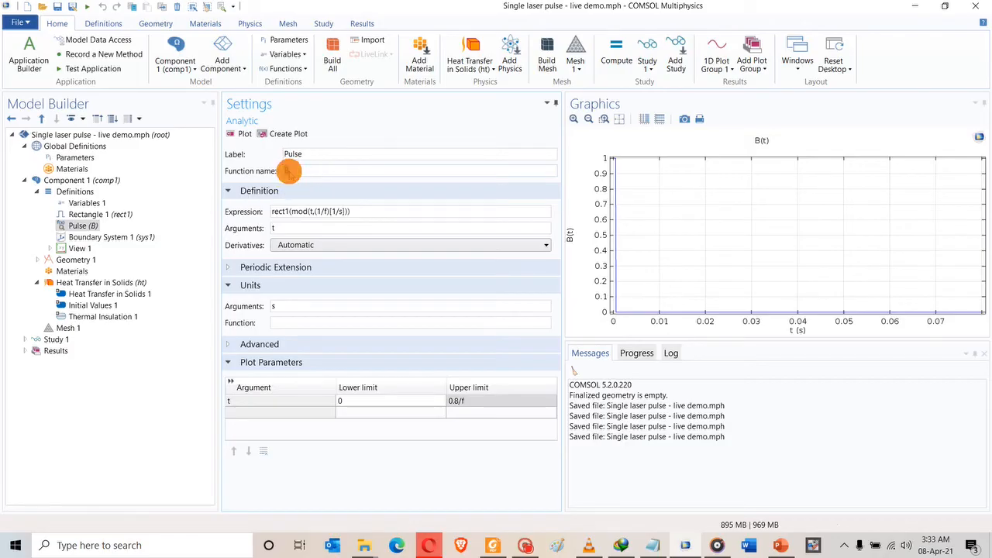
Change Pg in Variables 1 to A1*Ed*G_space*B(t) and save the model.
right_click(288, 171)
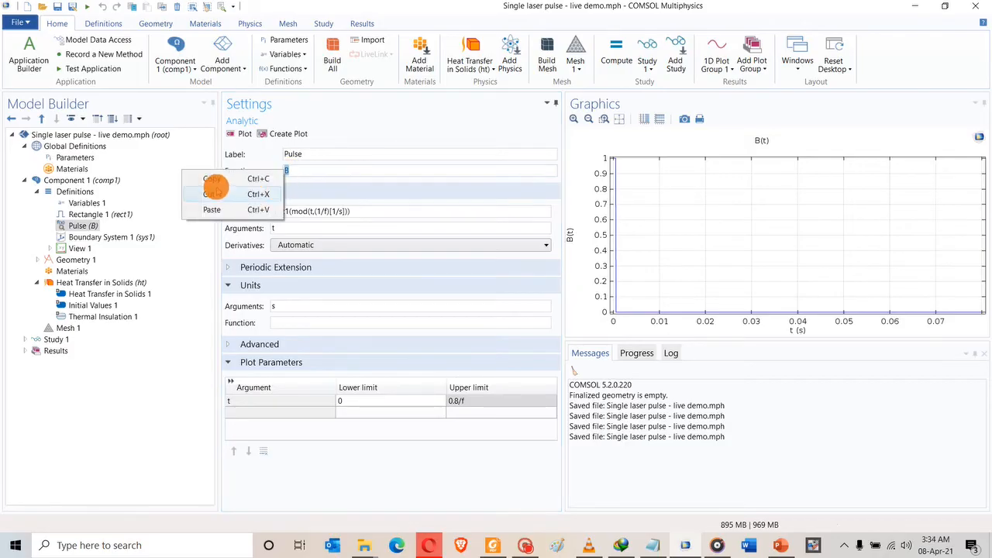
click(210, 179)
click(85, 202)
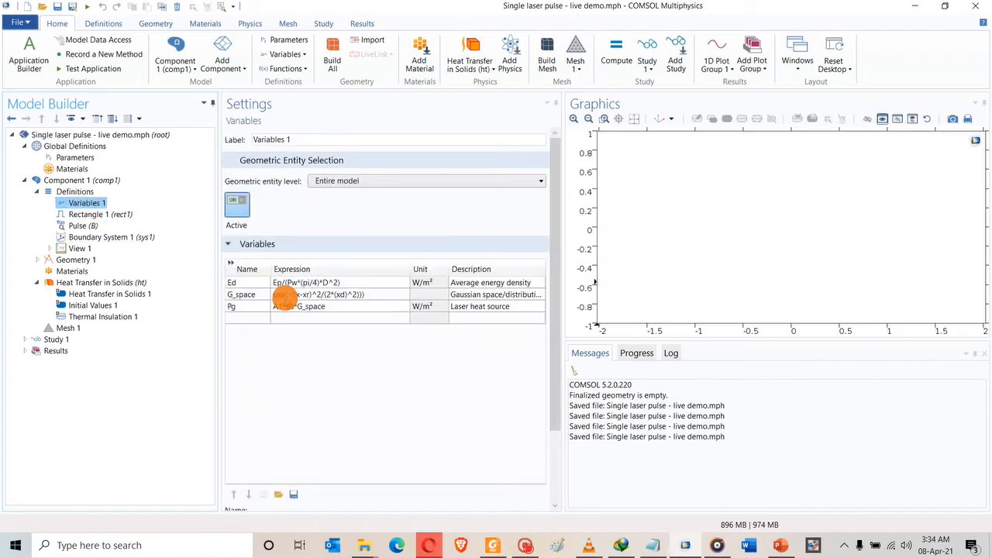
click(329, 306)
double_click(329, 306)
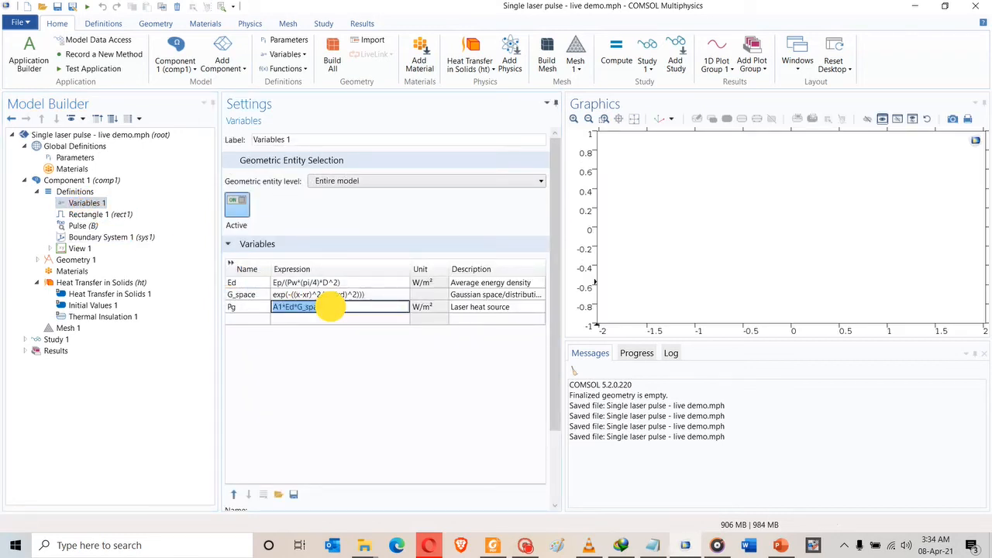
click(329, 307)
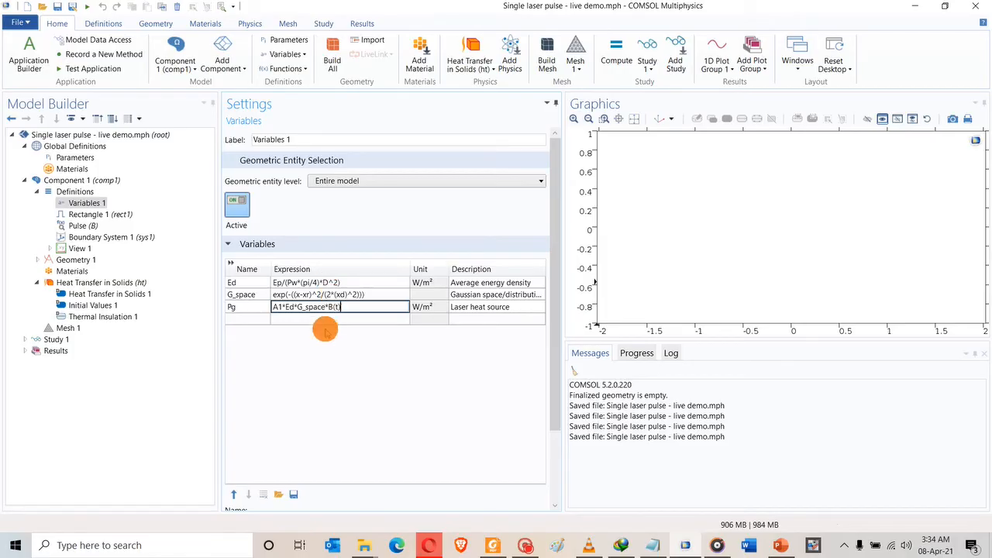
click(329, 318)
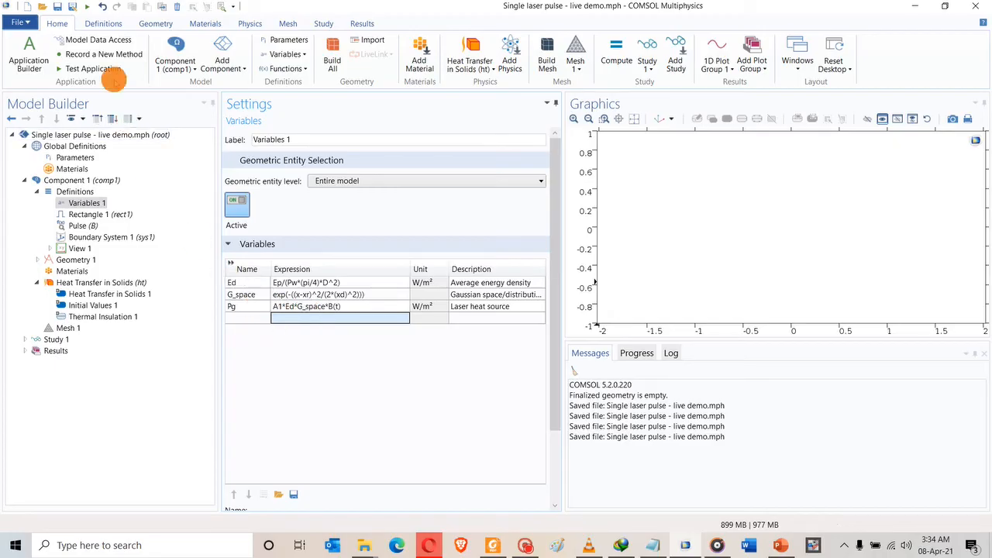
click(56, 7)
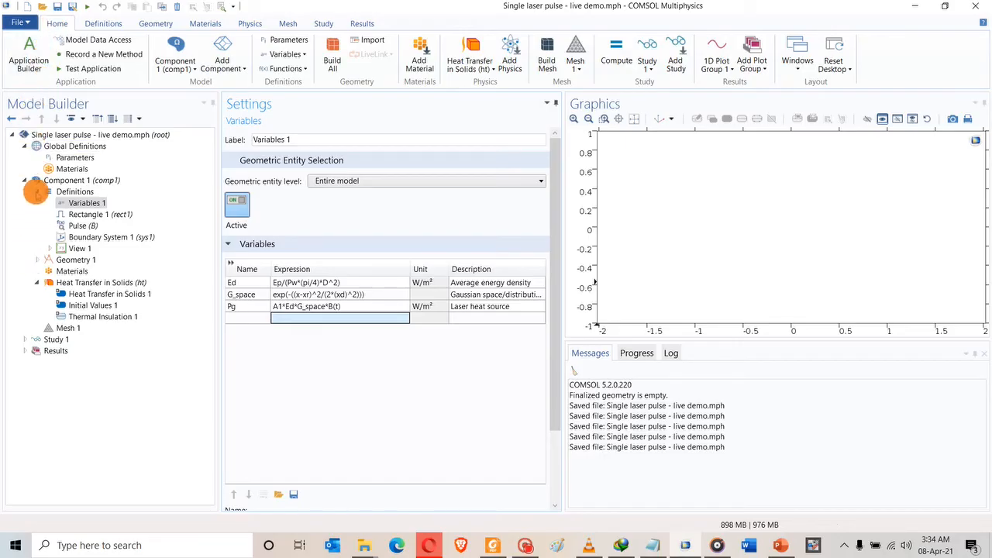
click(37, 192)
Add Rectangle 1 to Geometry 1 with width W2 and height H2 and build it.
click(36, 203)
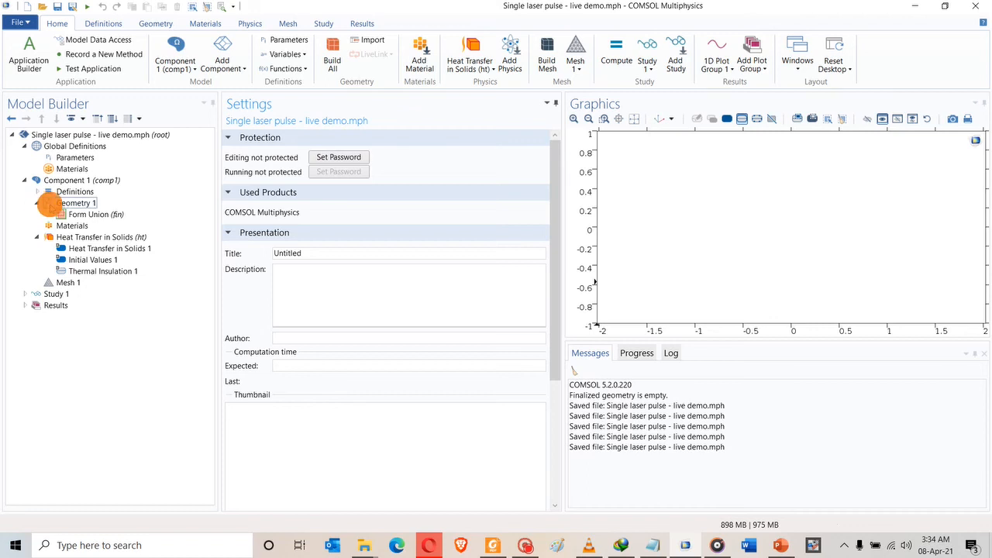
click(52, 203)
right_click(52, 200)
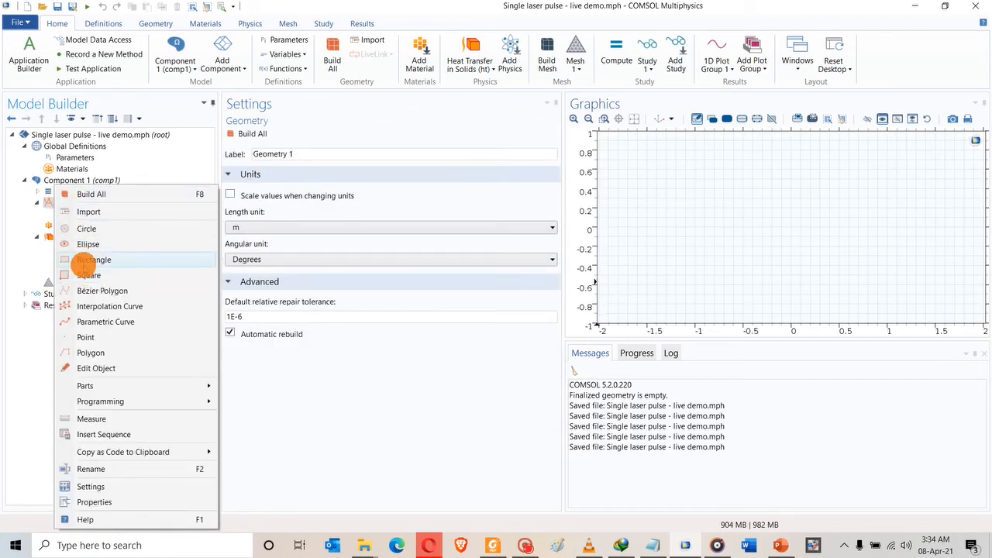
click(82, 263)
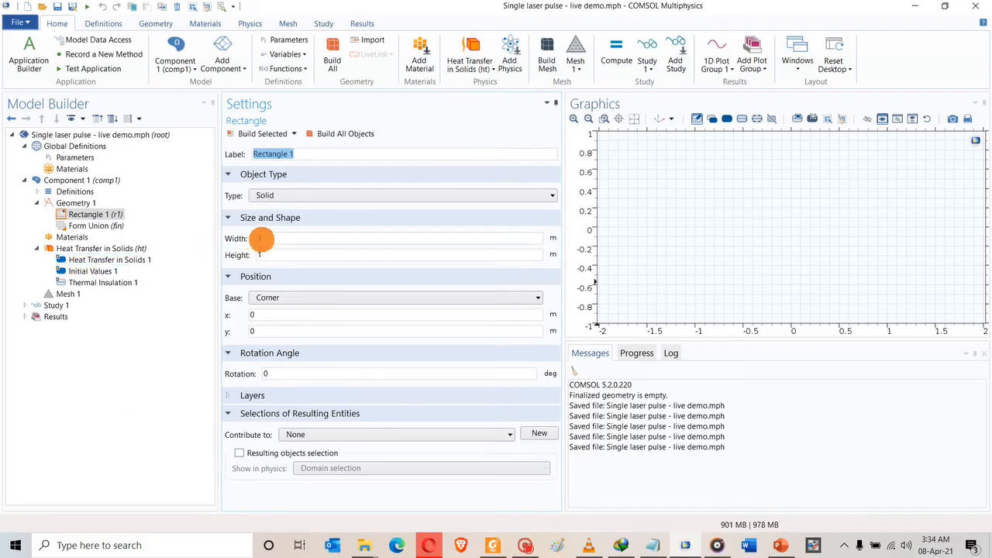
click(260, 240)
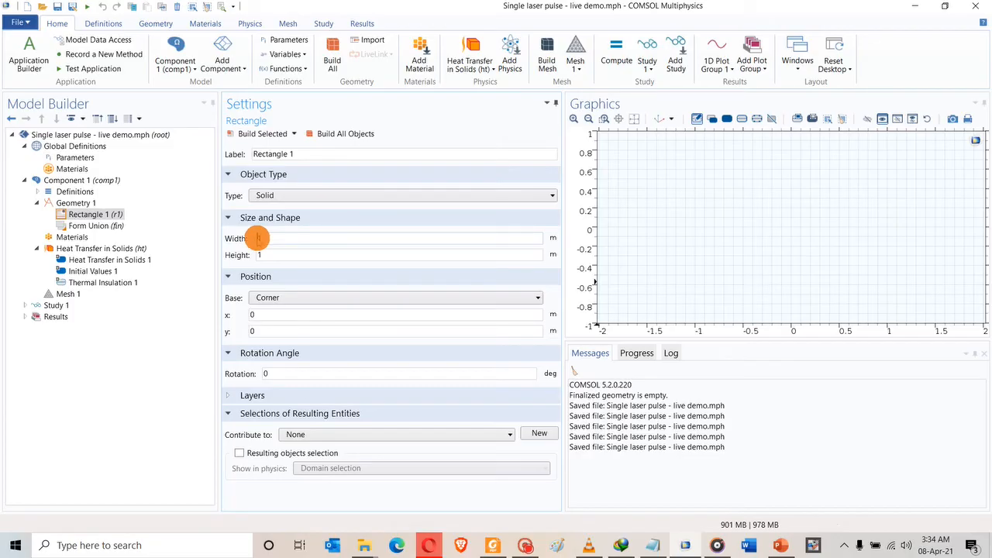
text(W)
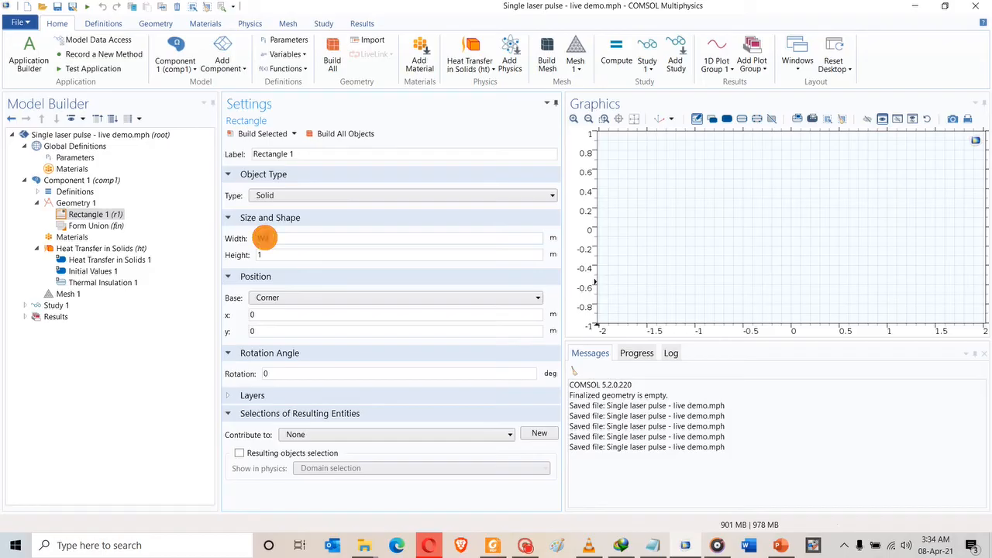
text(2)
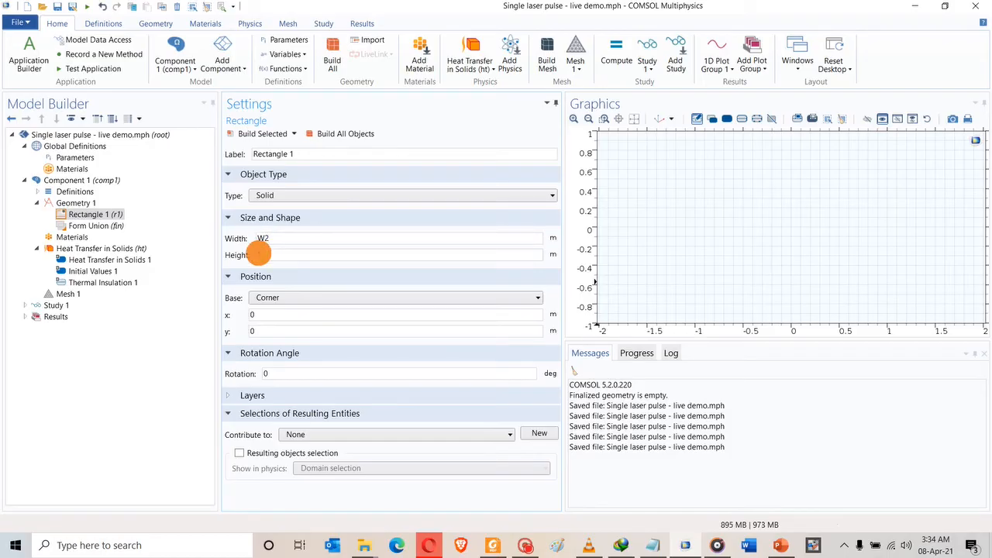
click(258, 254)
text(H2)
click(262, 133)
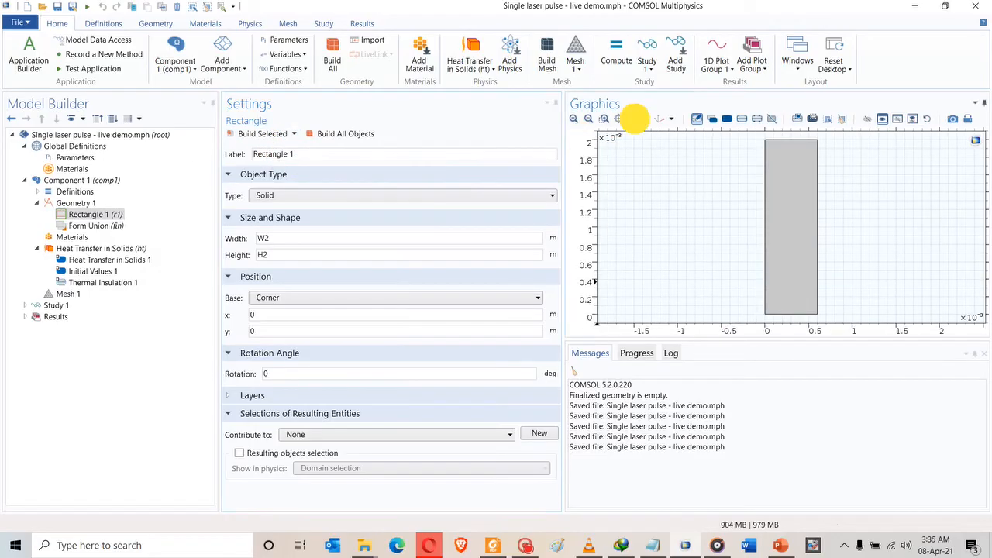
Enlarge the graphics area over the Messages panel and zoom to fit the rectangle.
click(636, 118)
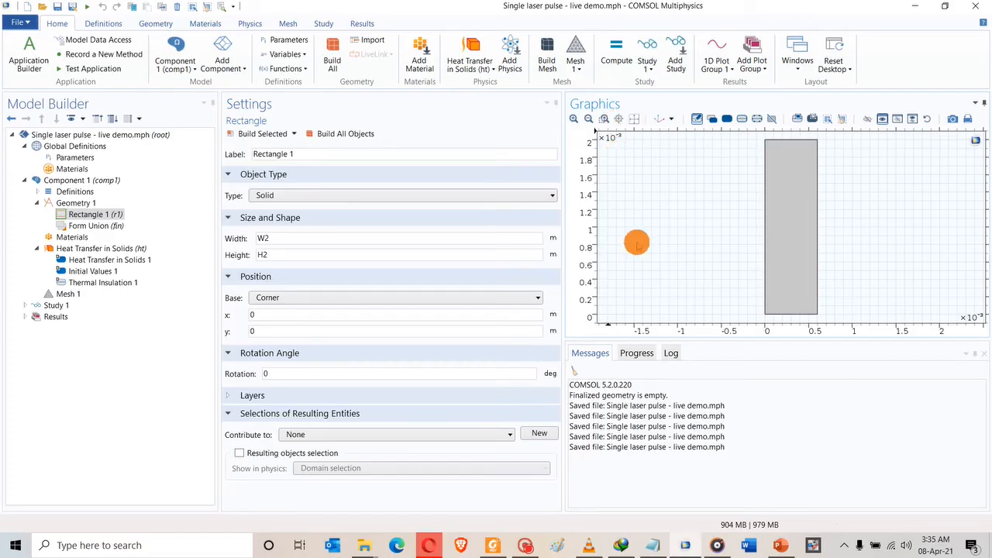
drag(682, 341, 687, 473)
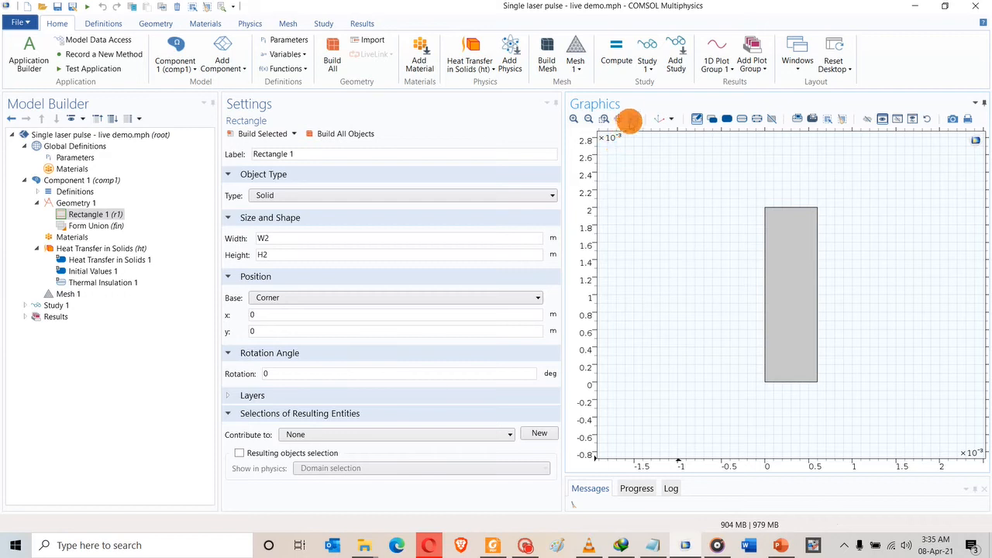
click(632, 118)
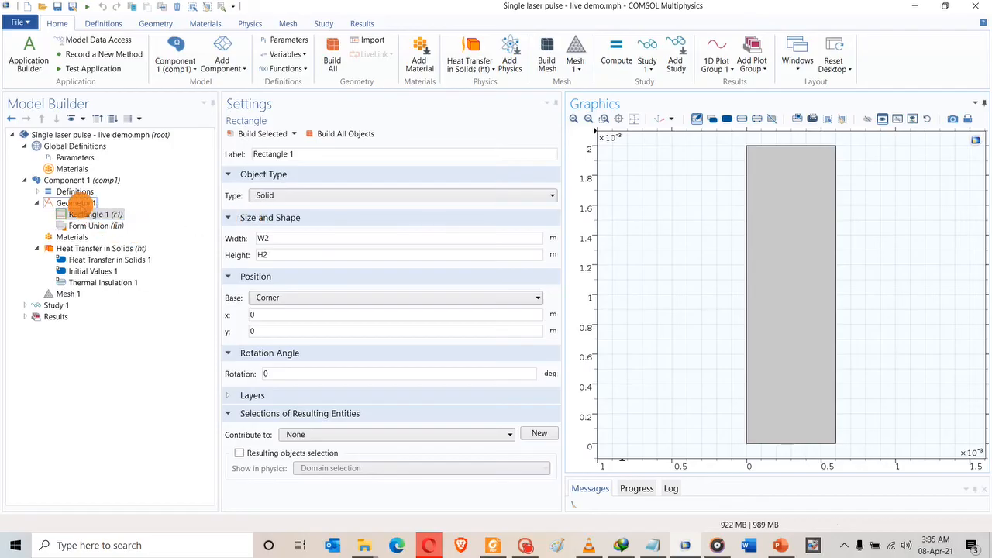
Add Rectangle 2 with width W1 and height H1, build it, and zoom to the whole geometry.
click(76, 202)
right_click(76, 203)
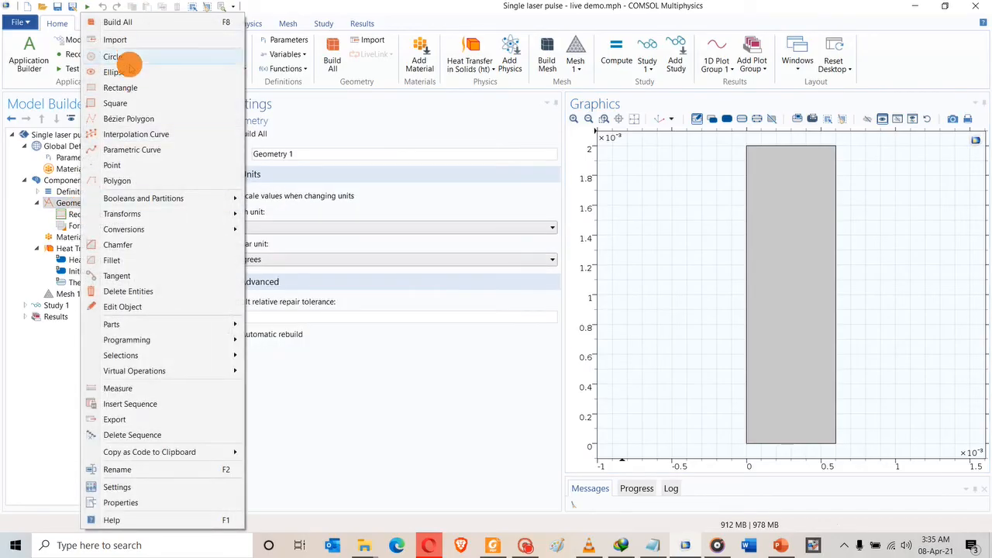
click(120, 88)
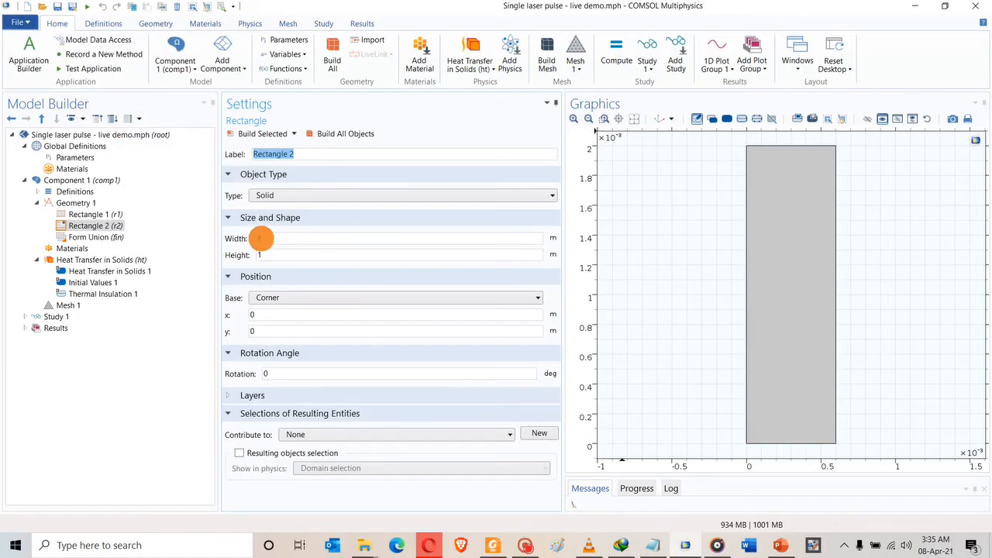
double_click(258, 238)
key(BackSpace)
text(wh)
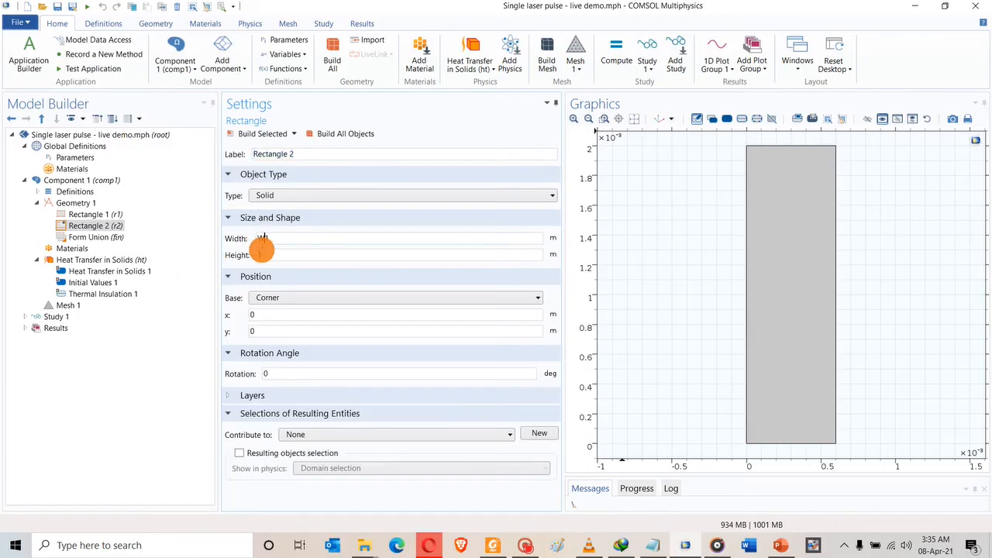
double_click(259, 254)
key(BackSpace)
text(H1)
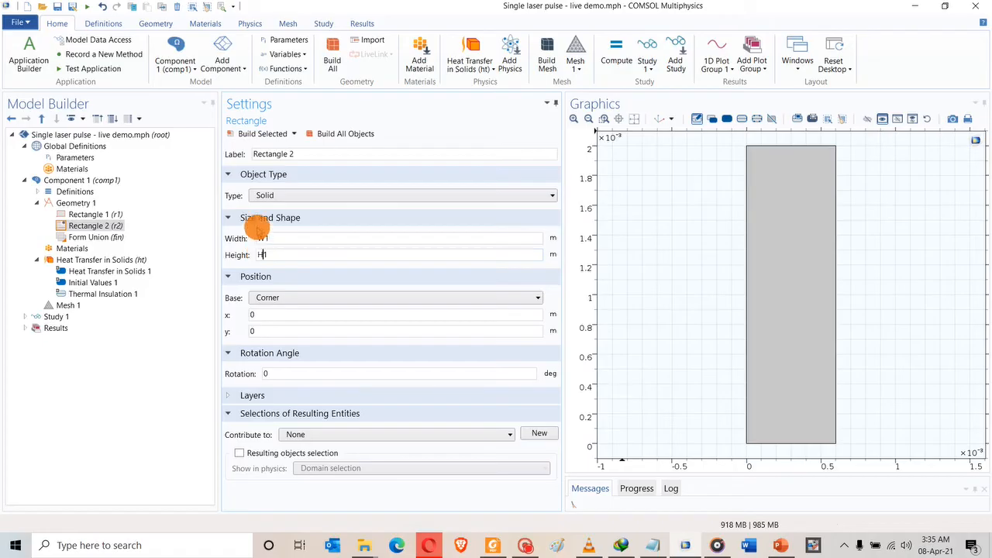
click(262, 134)
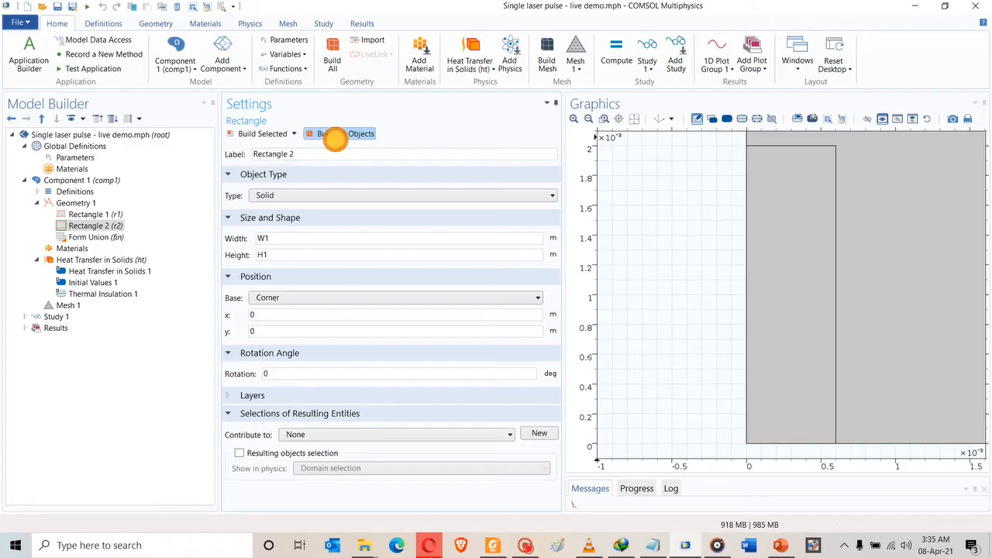
click(635, 119)
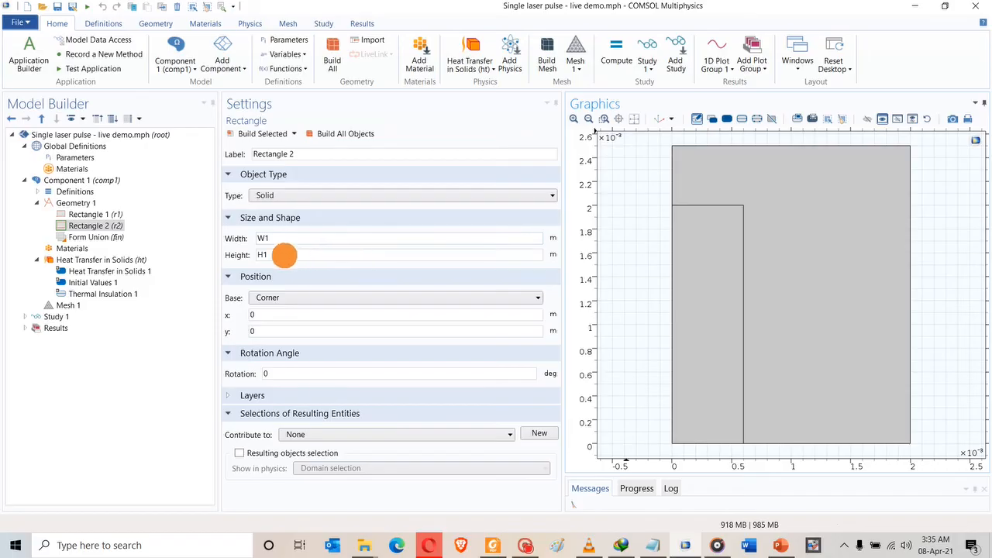
Try W1-based x positions for Rectangle 1, rebuilding the geometry after each change.
double_click(277, 239)
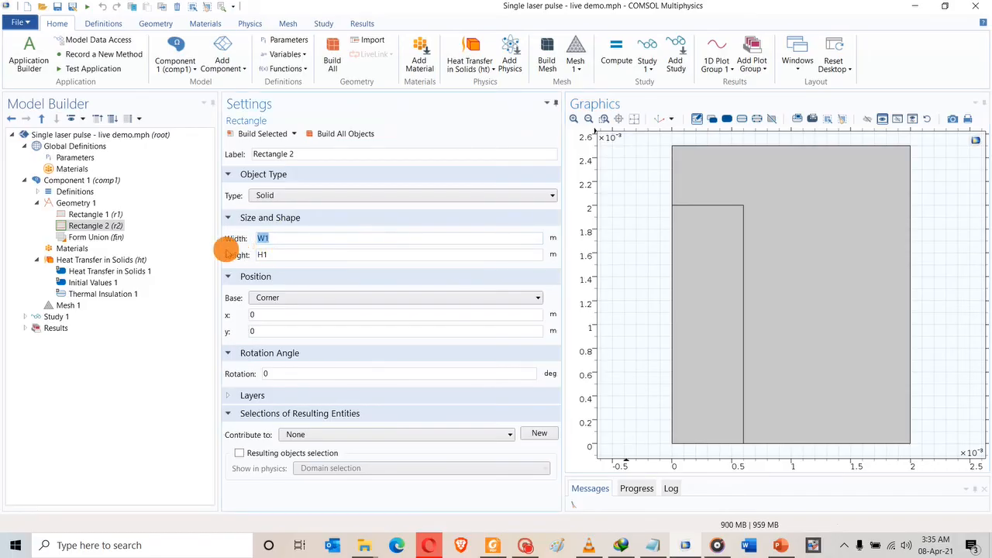
click(91, 214)
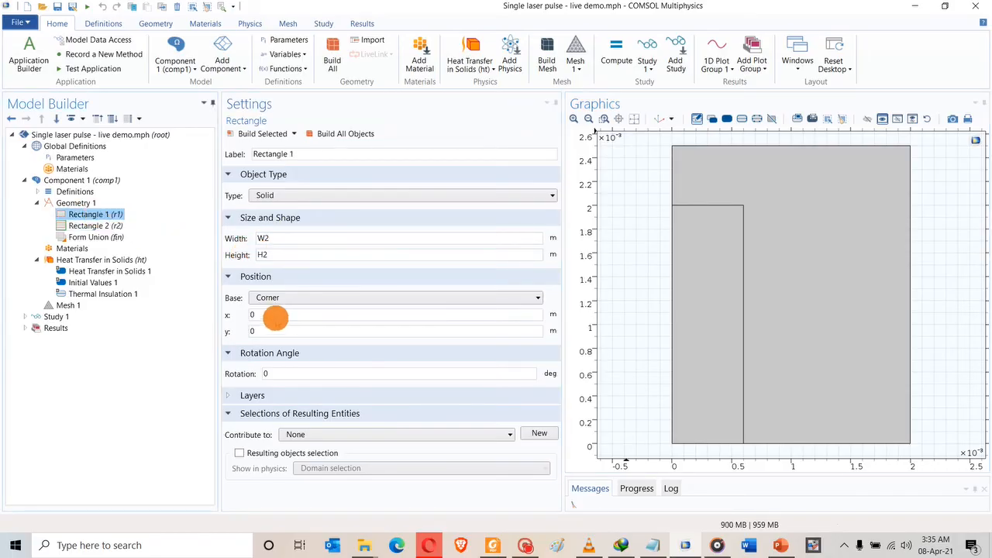
double_click(272, 315)
text(W1)
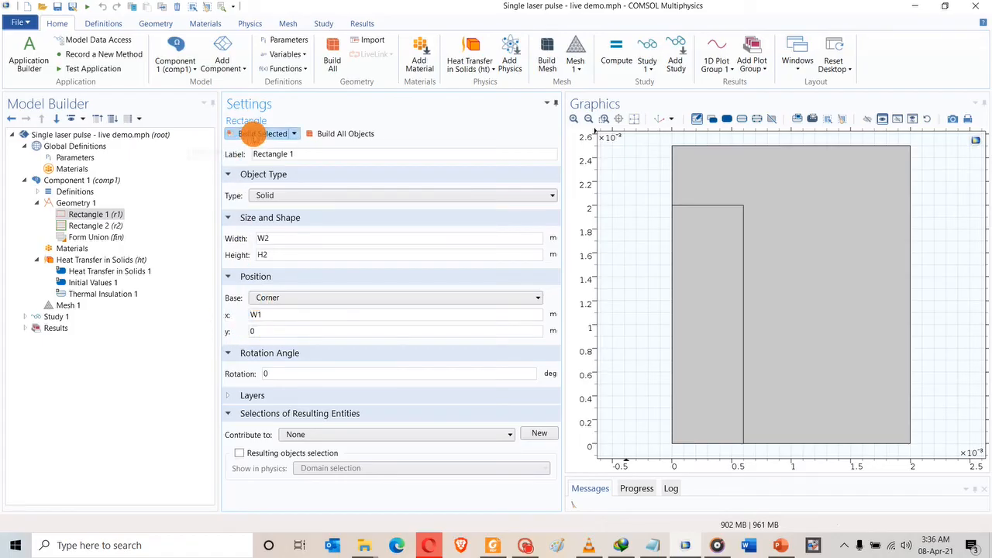
click(254, 133)
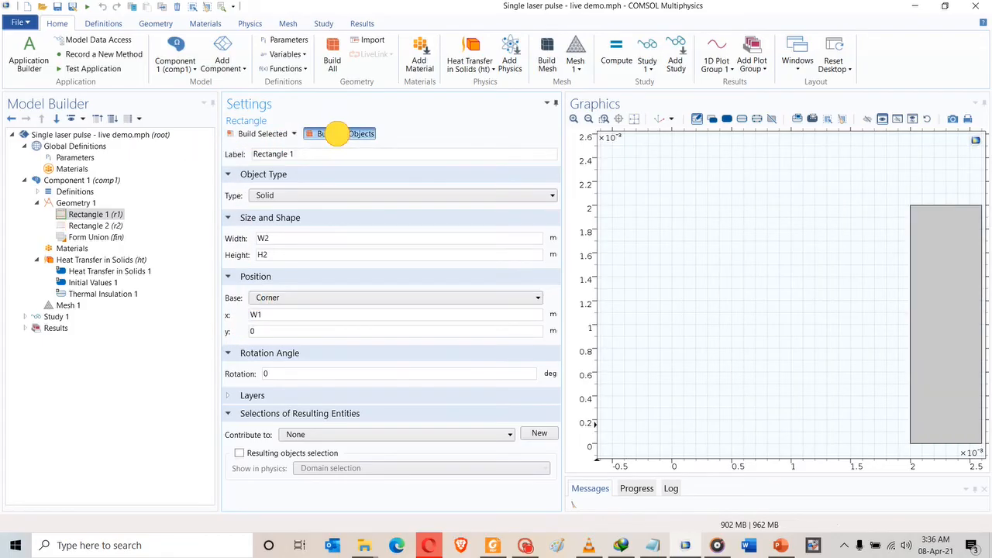
click(338, 134)
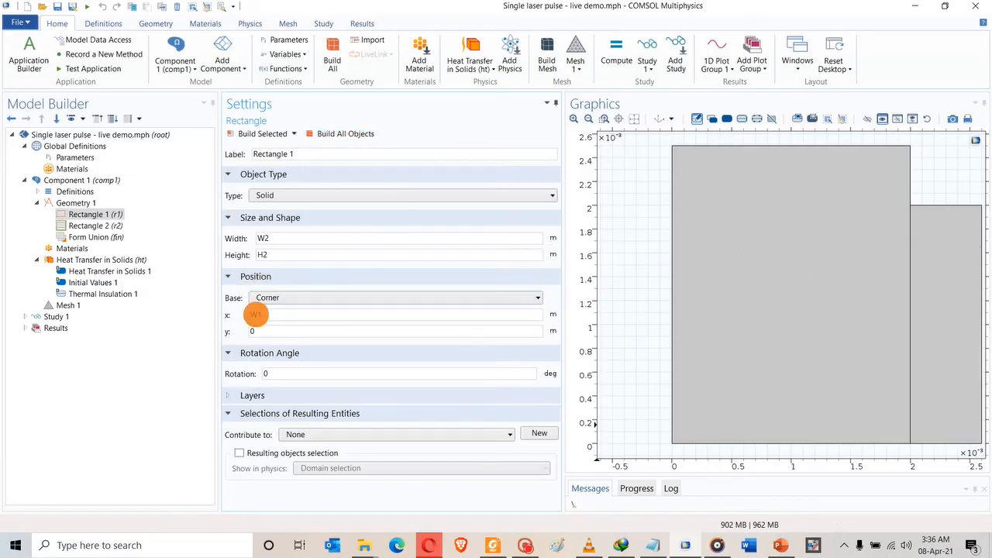
double_click(255, 314)
key(BackSpace)
click(252, 314)
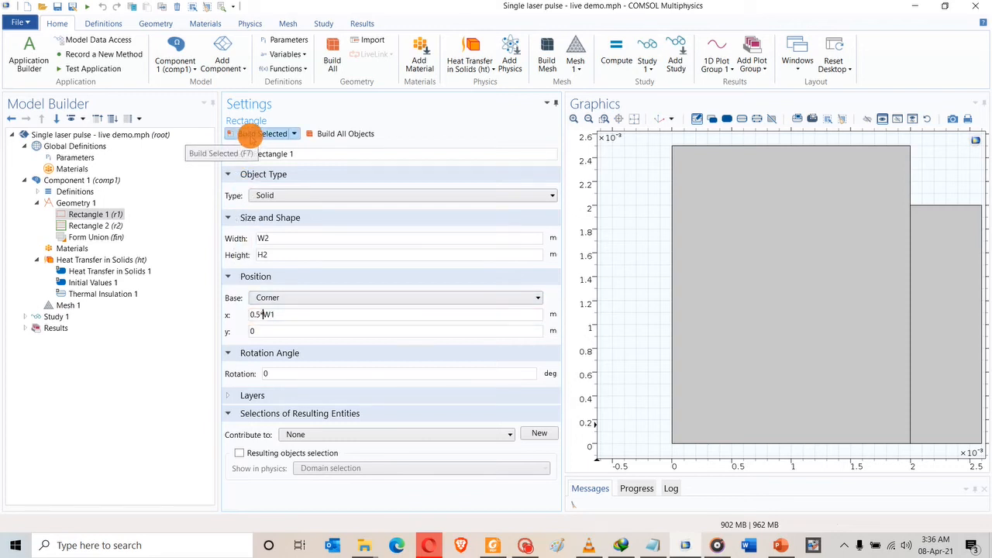
click(250, 133)
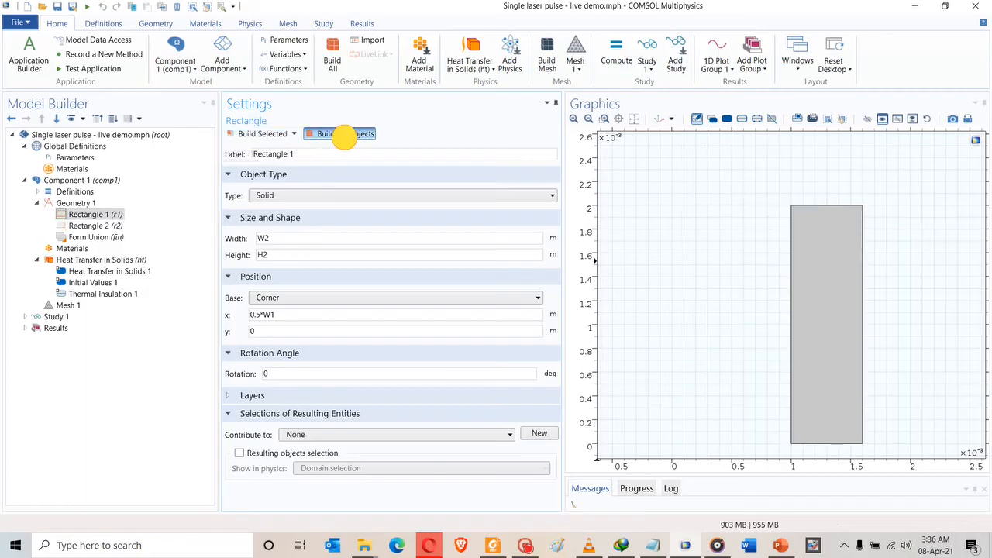
click(345, 136)
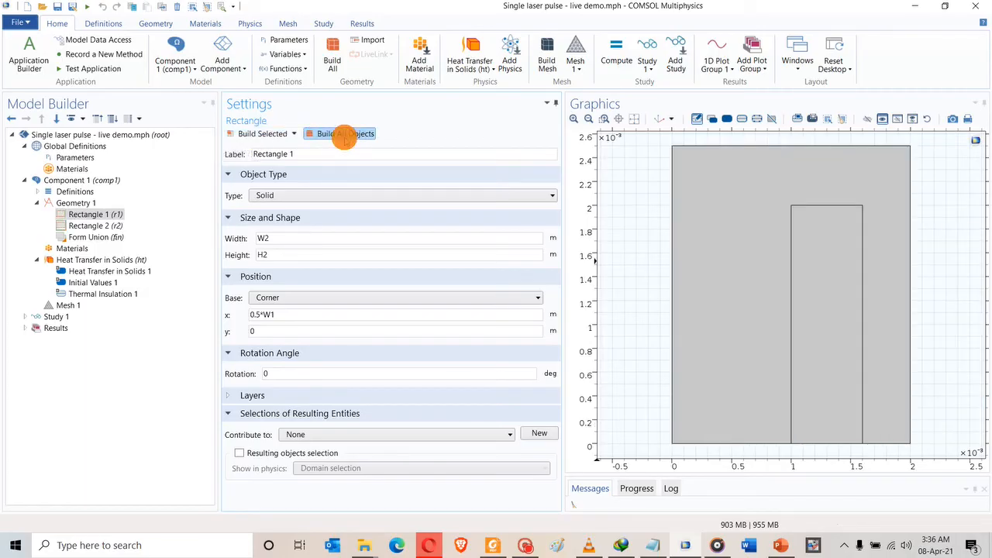
Refine Rectangle 1's x position to 0.5*(W1-H2) with brackets and rebuild all objects.
click(273, 318)
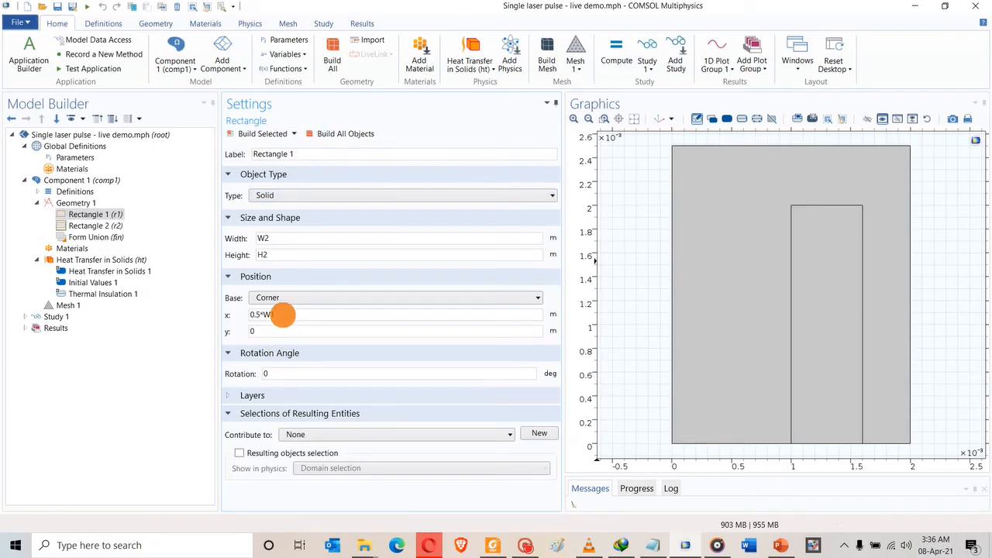
click(282, 314)
click(264, 133)
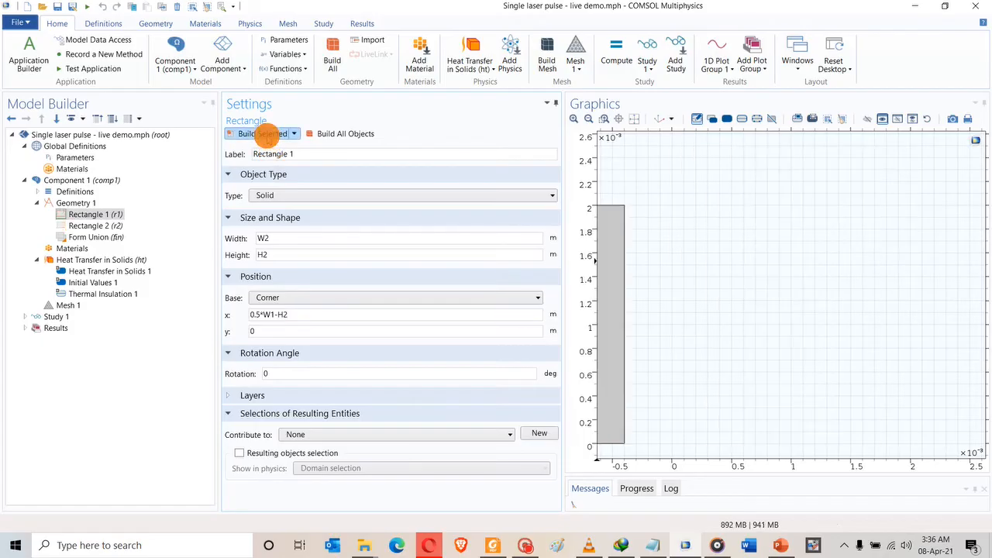
click(333, 134)
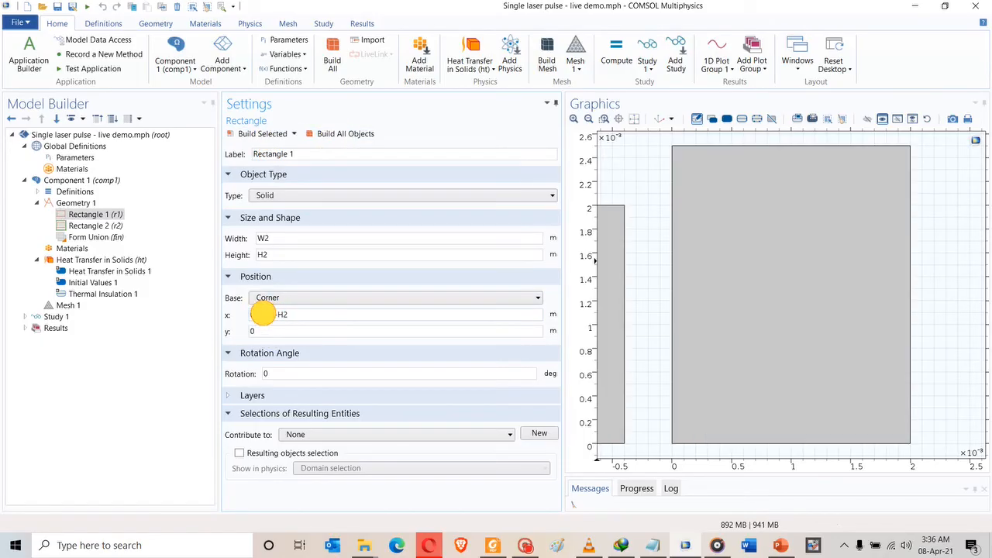
click(263, 314)
text((W1)
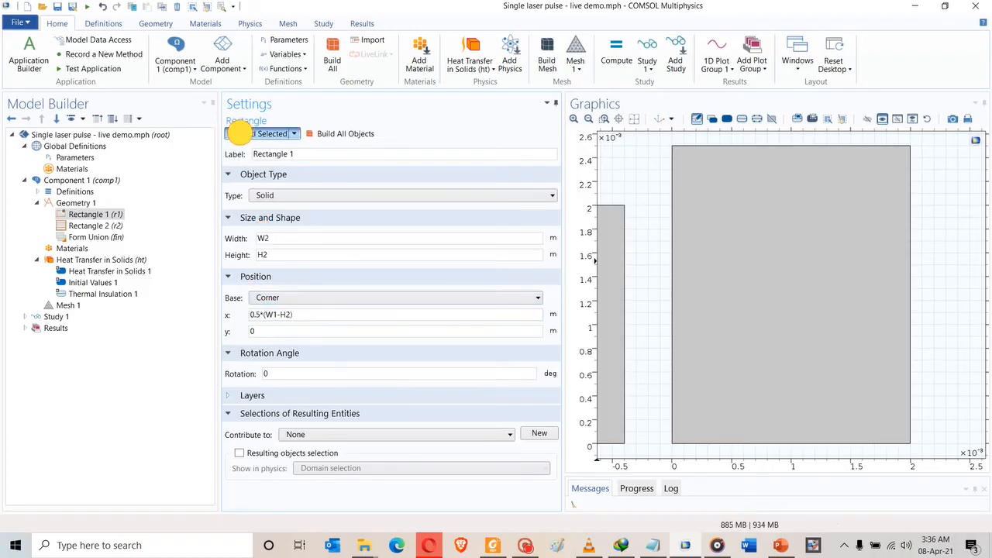
click(241, 133)
click(329, 136)
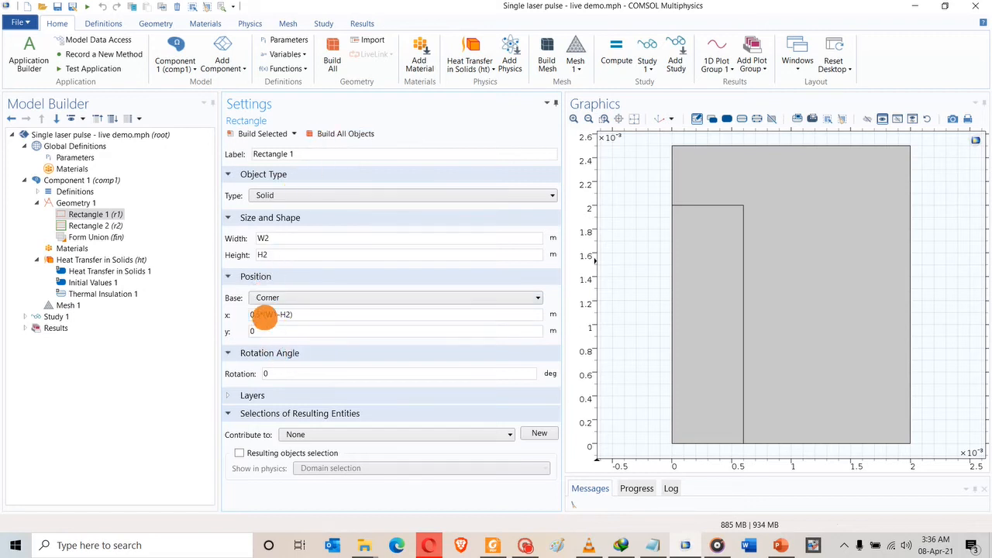
double_click(264, 314)
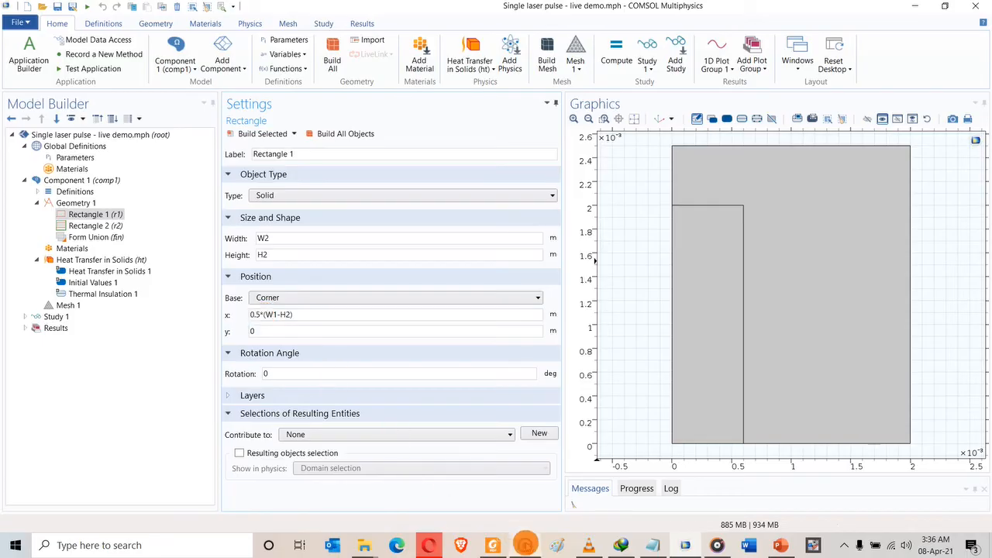
click(526, 545)
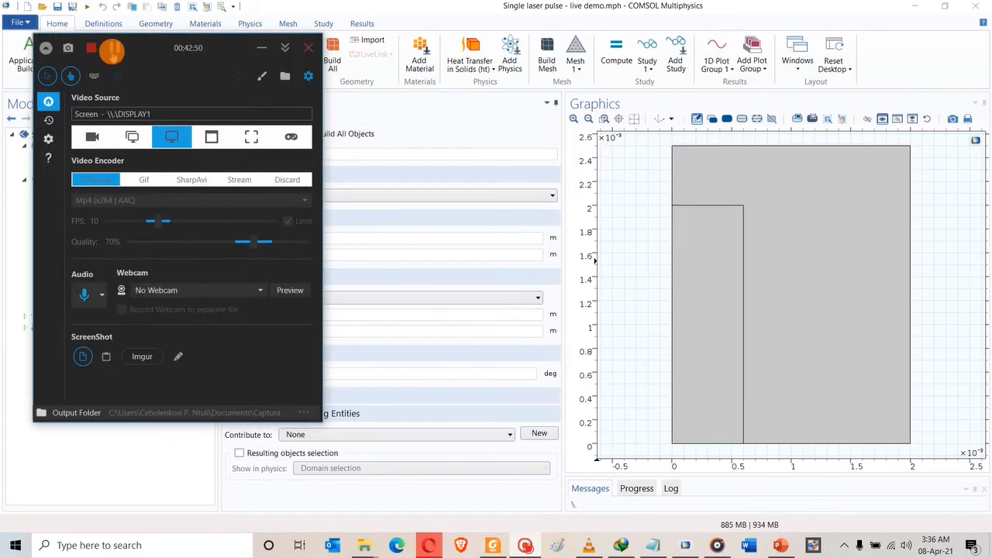
Place Rectangle 1 at x 0.5*(W1-W2), y H1-H2, rebuild all, and collapse Geometry 1.
click(114, 47)
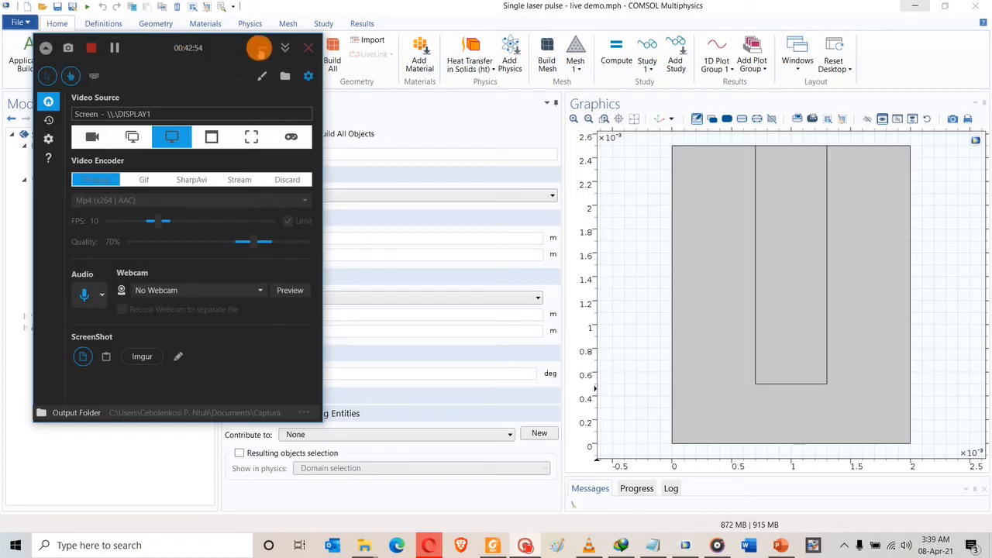
click(259, 48)
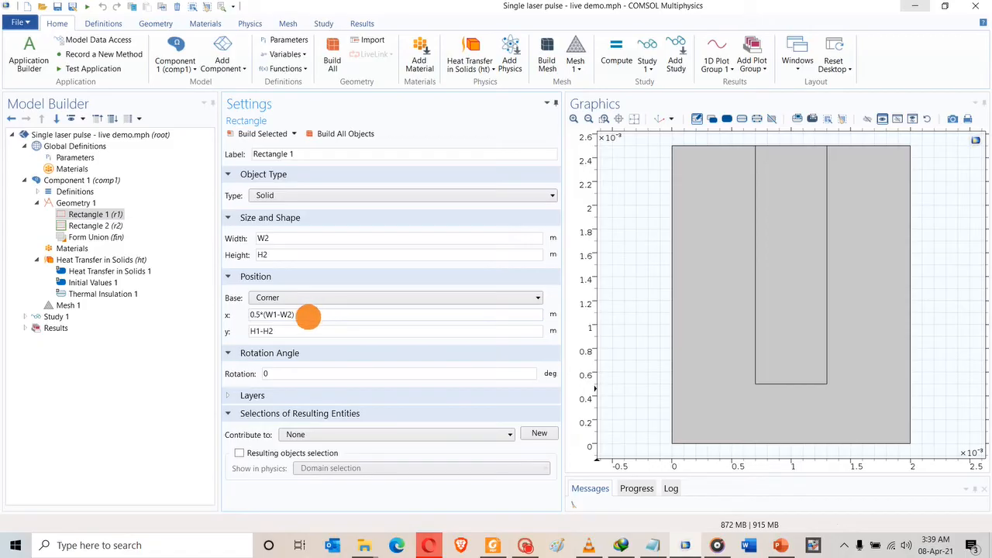
click(308, 315)
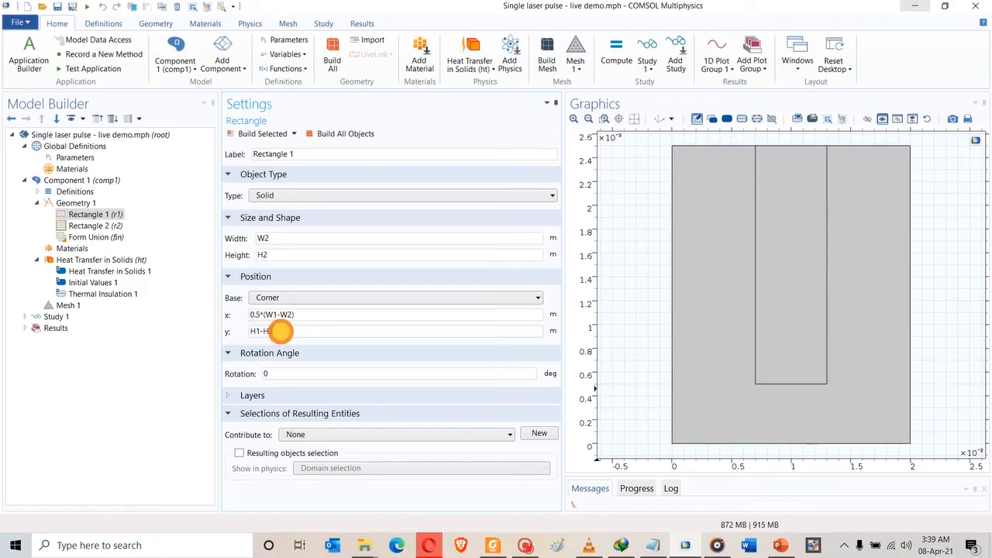
click(268, 136)
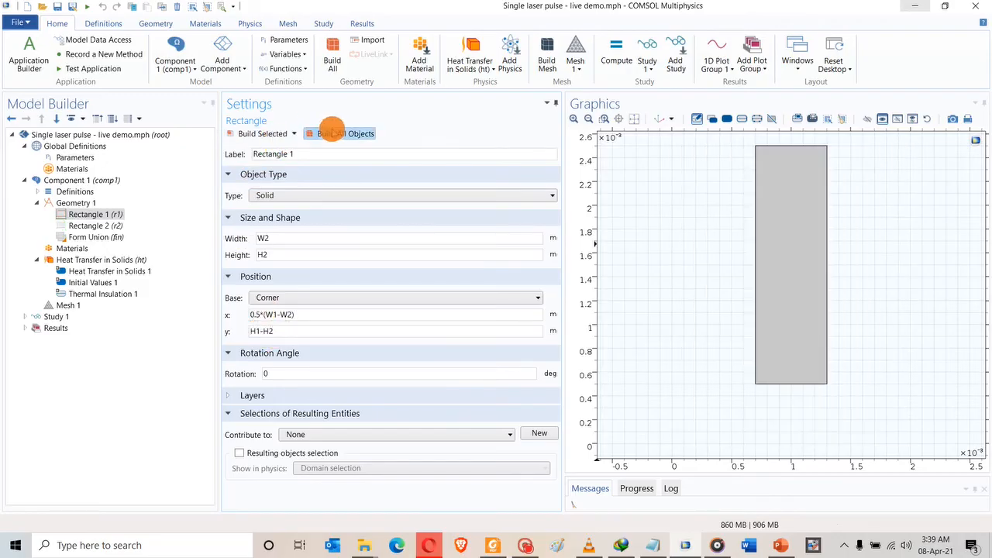
click(335, 132)
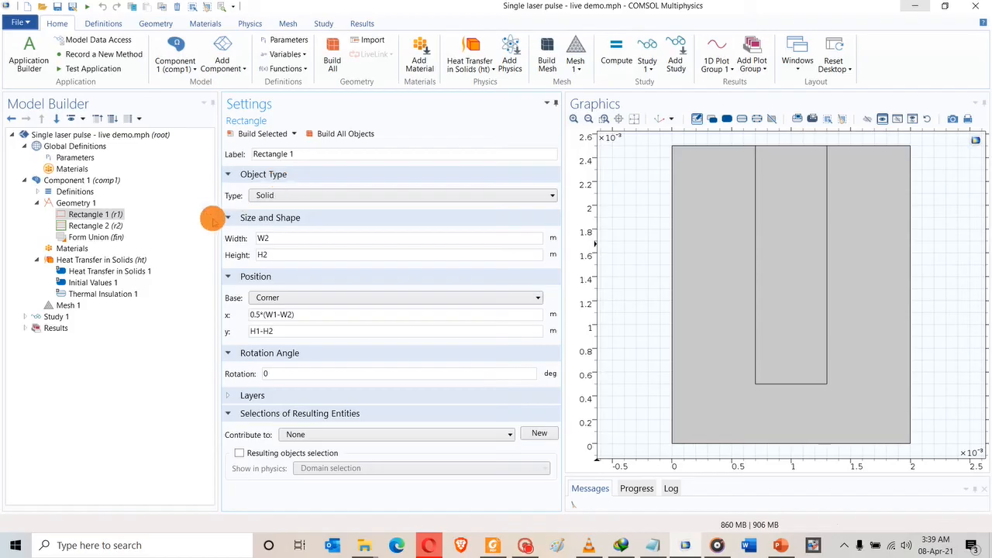
click(37, 203)
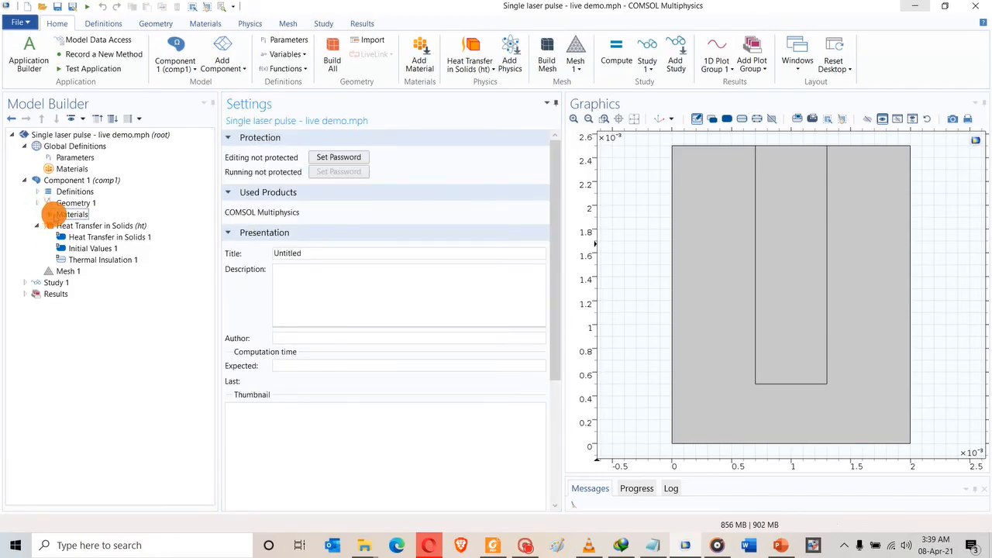
Add Alumina Demo from the User-Defined Library to both domains and save the model.
click(62, 214)
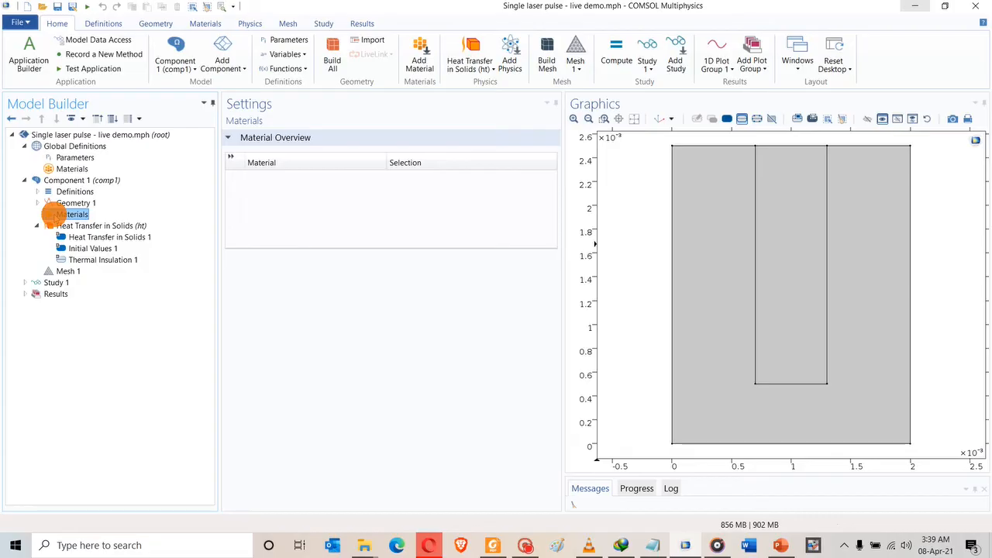
right_click(56, 215)
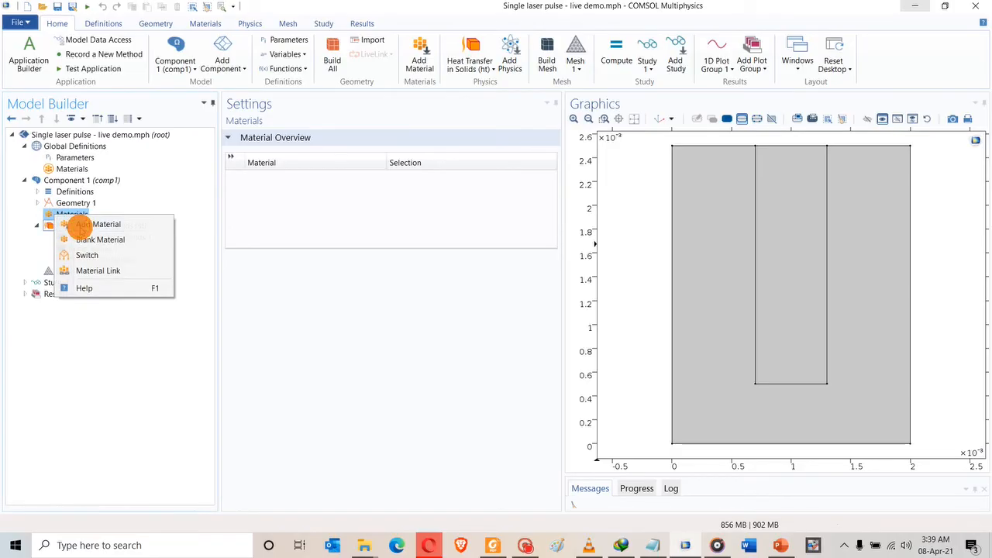
click(69, 225)
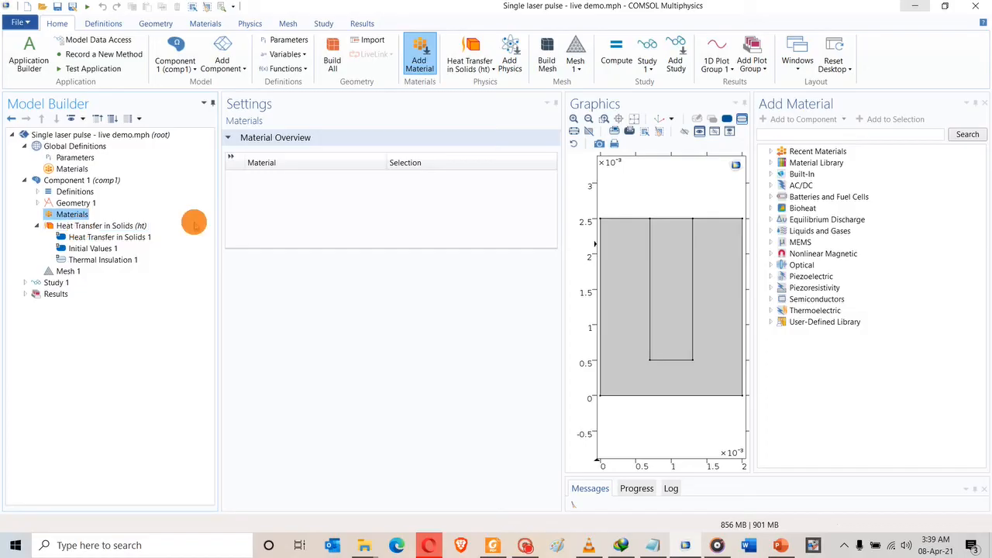
click(771, 322)
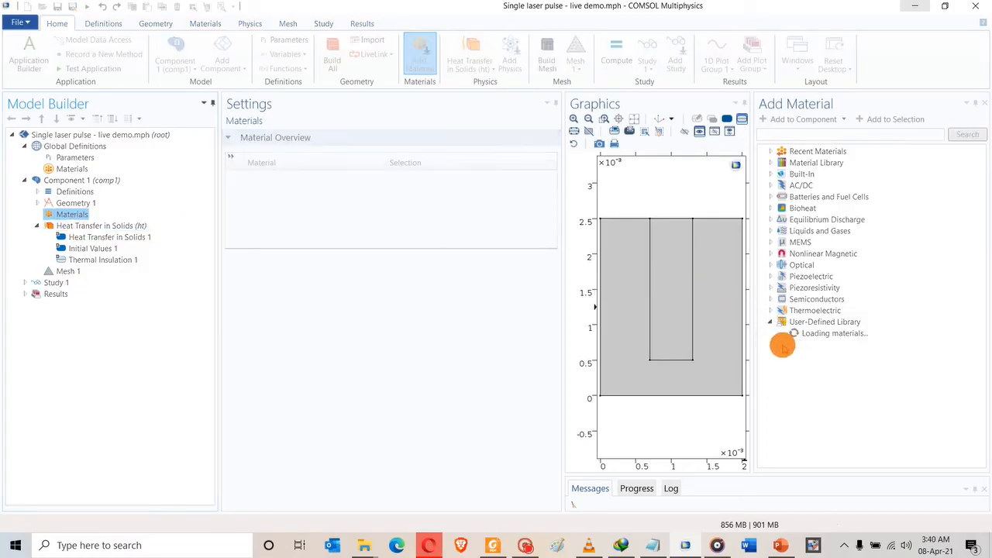
click(800, 356)
click(800, 355)
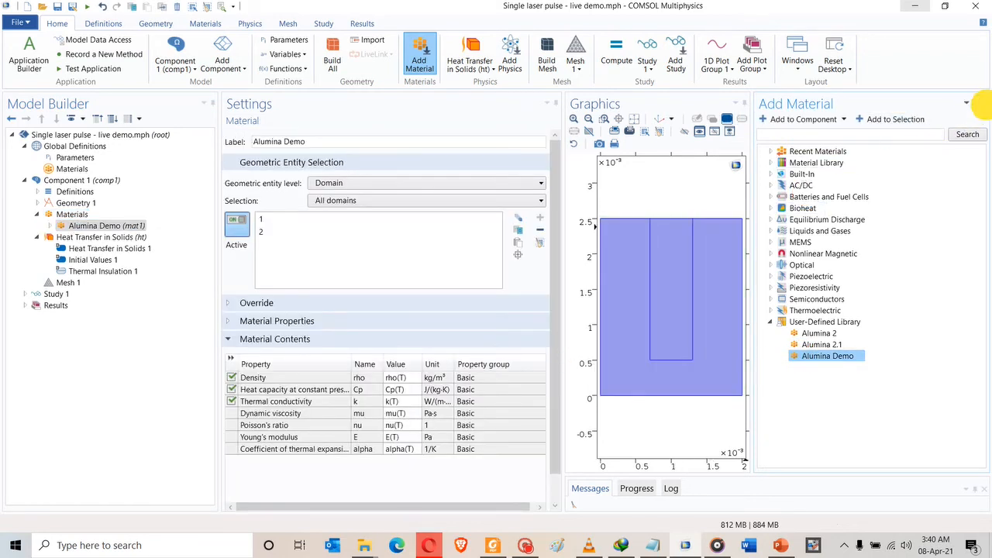
click(984, 103)
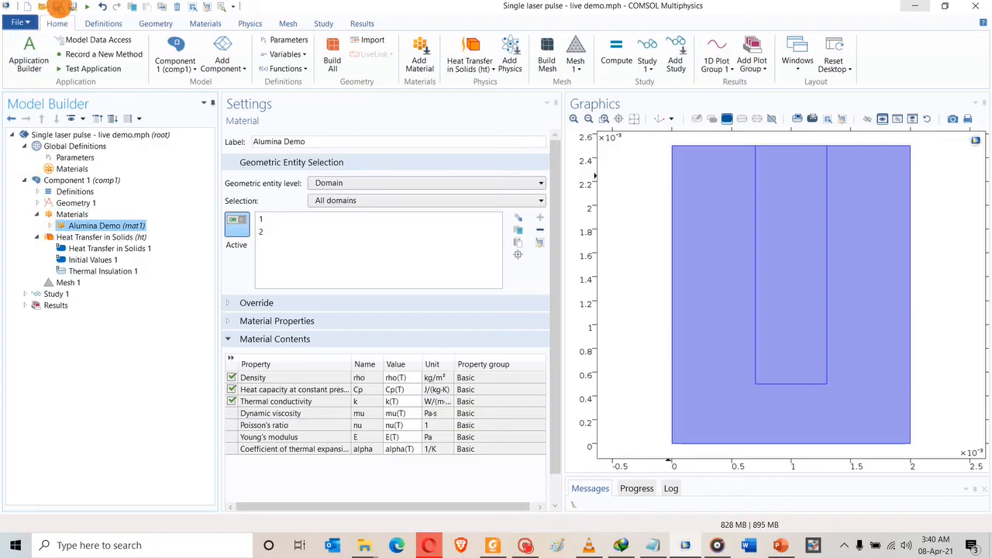
click(57, 6)
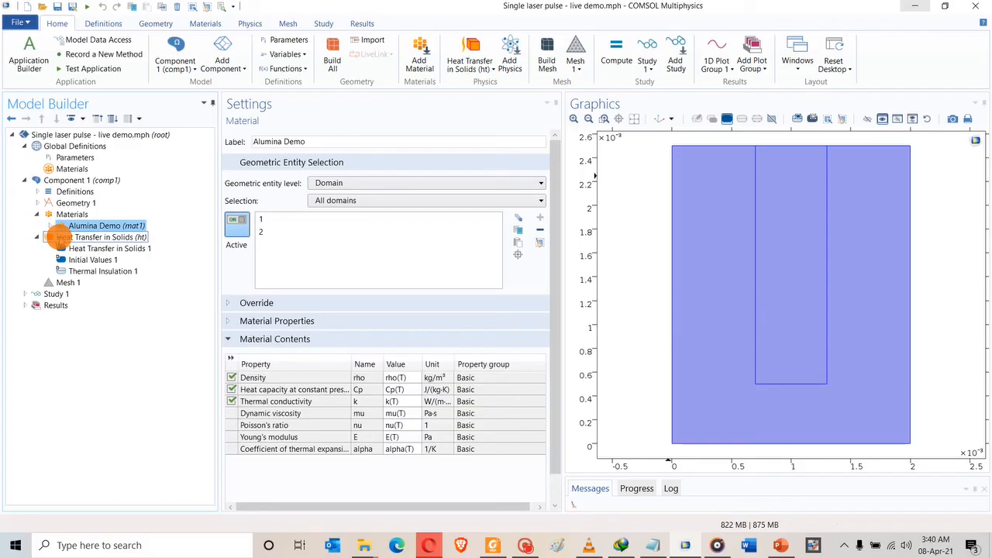
Add a Heat Flux condition labelled Laser with inward flux Pg on boundary 6.
right_click(58, 238)
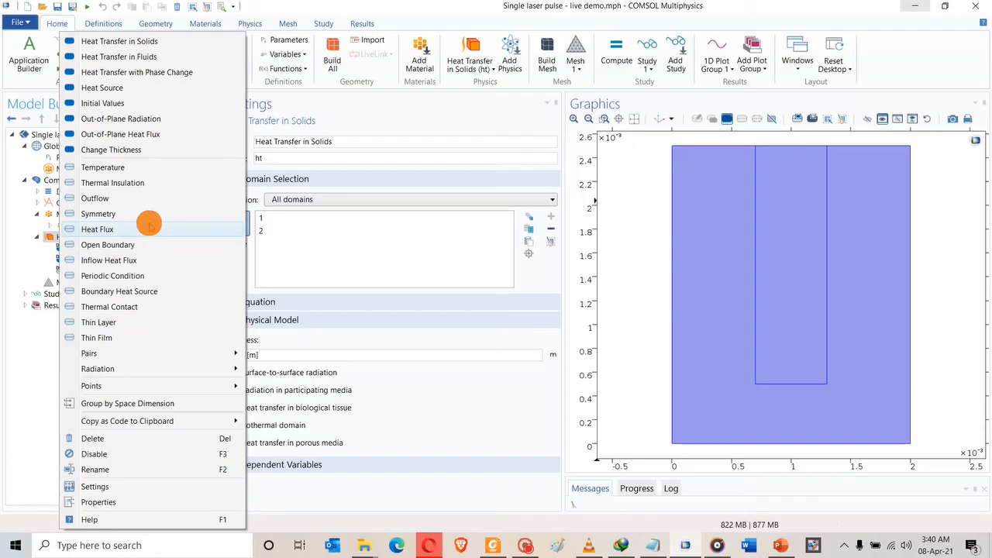
mouse_move(143, 372)
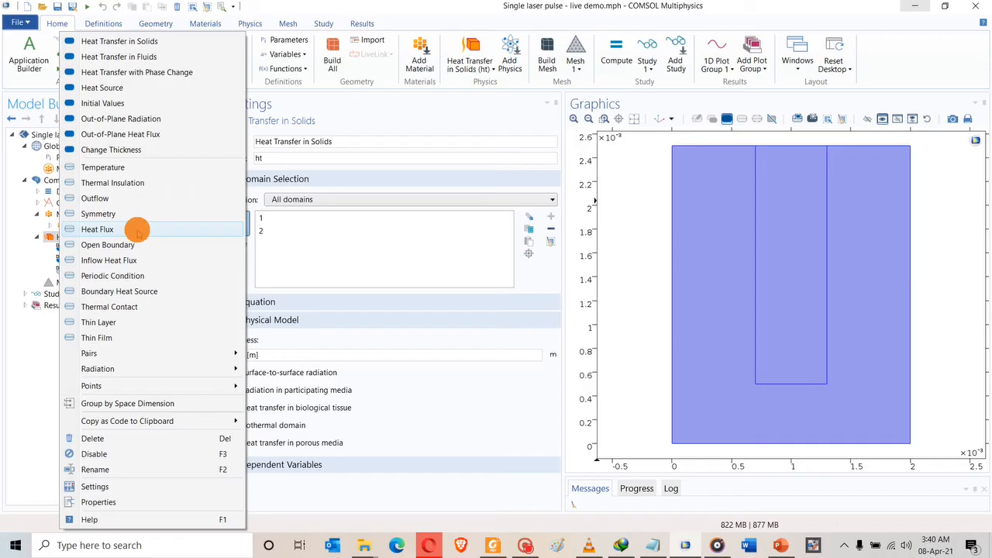
click(136, 230)
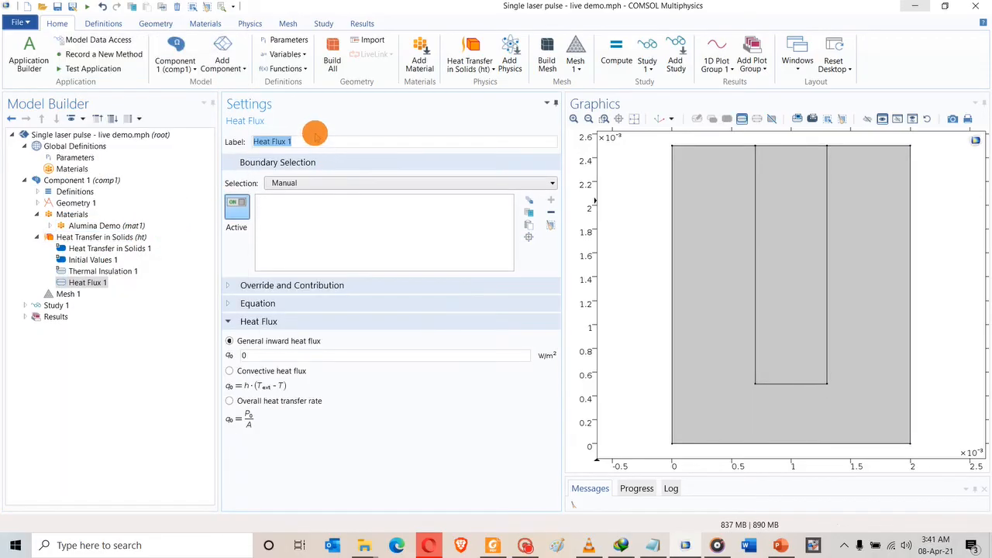
text(Laser)
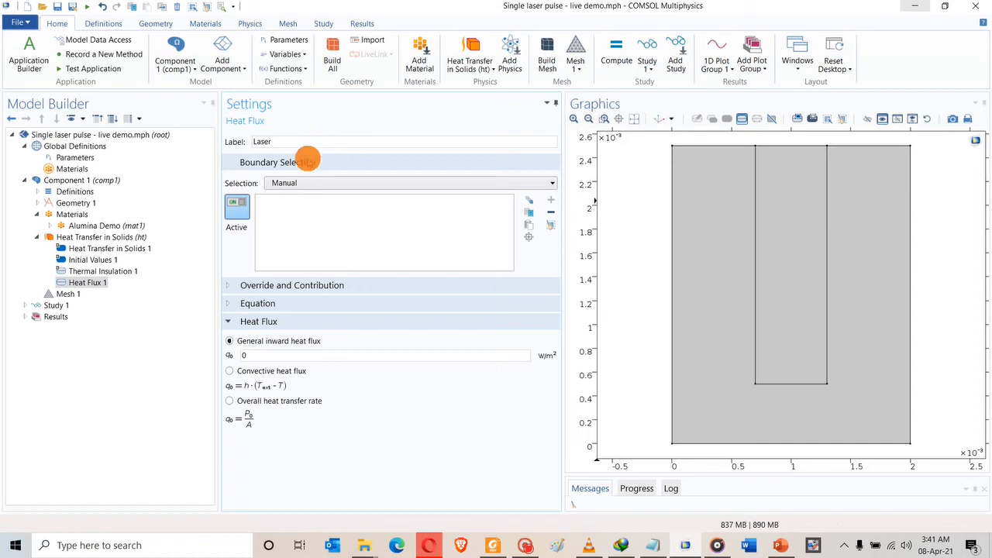
click(80, 284)
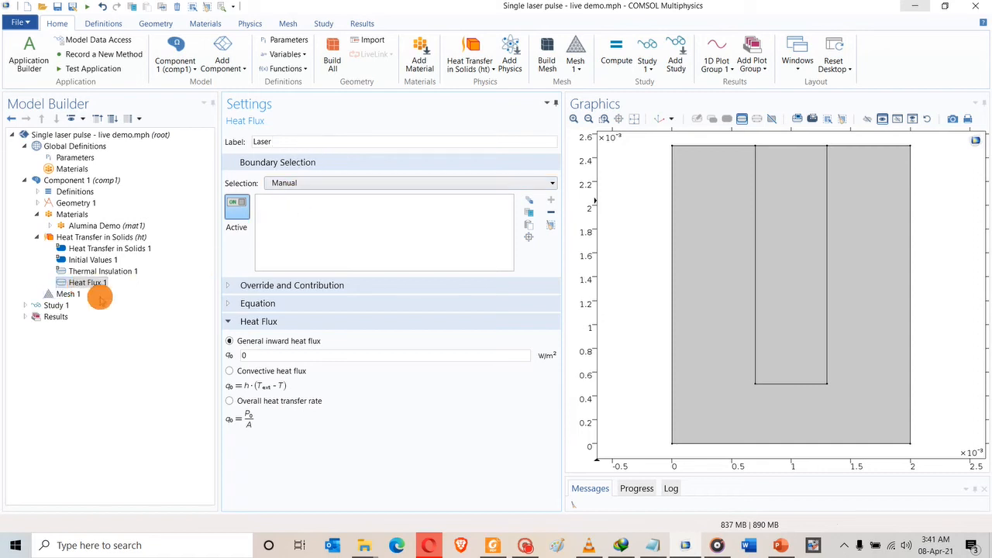
double_click(252, 354)
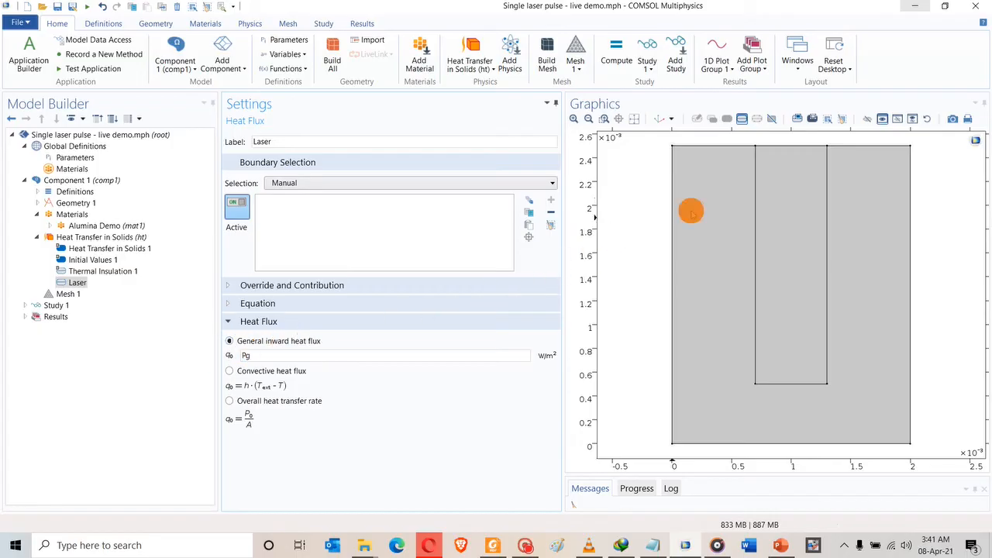
click(778, 146)
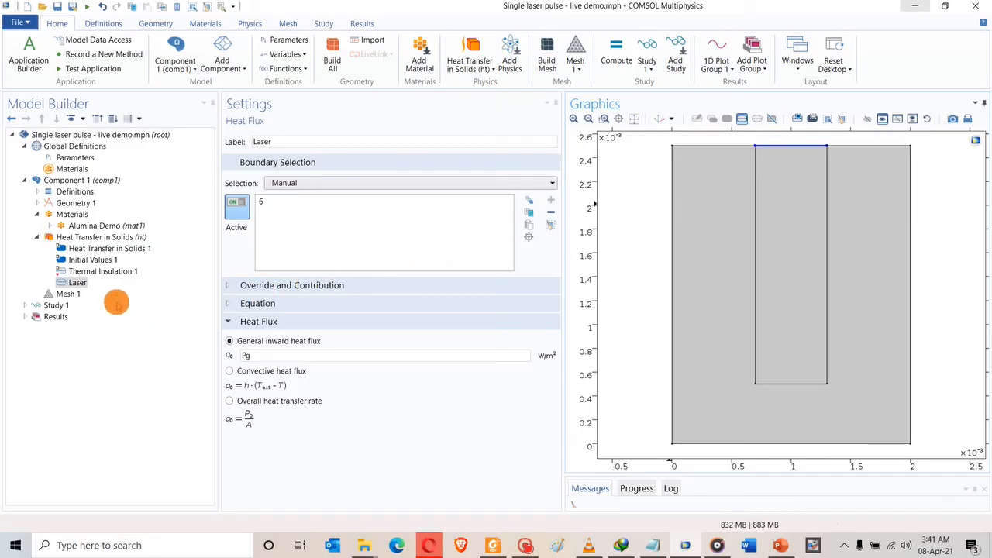
click(82, 237)
Add a second Heat Flux condition labelled Convection on top outer boundaries 3 and 8.
right_click(82, 236)
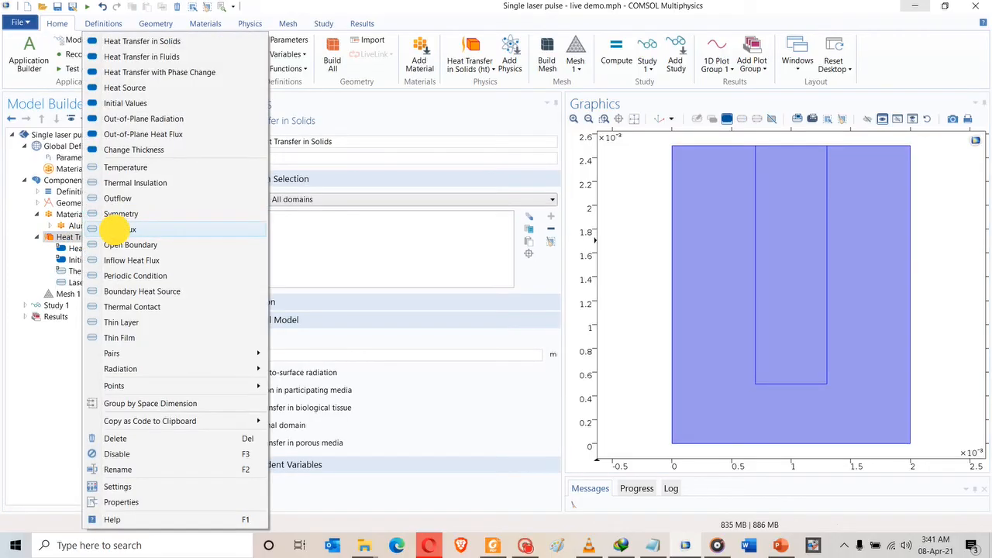
click(113, 229)
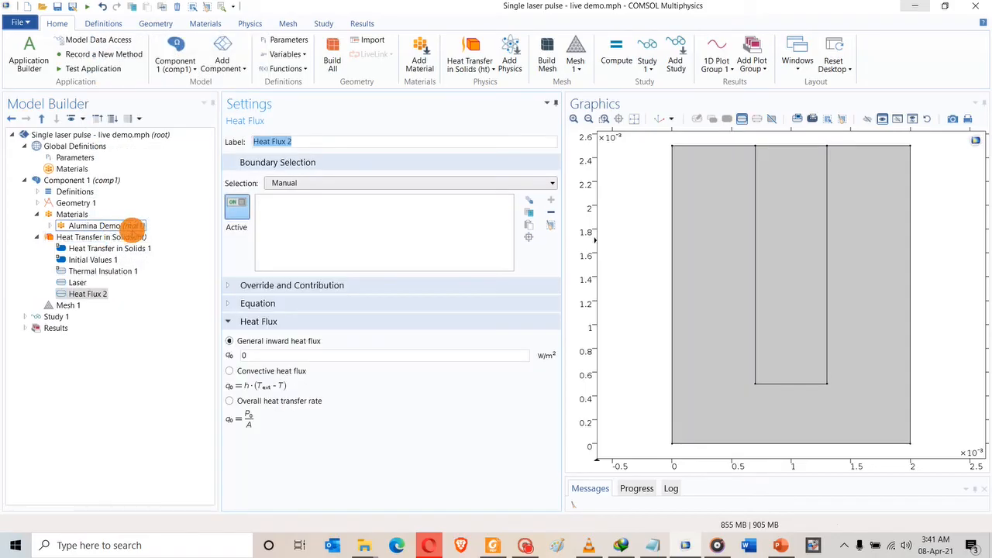
click(401, 140)
text(Convection)
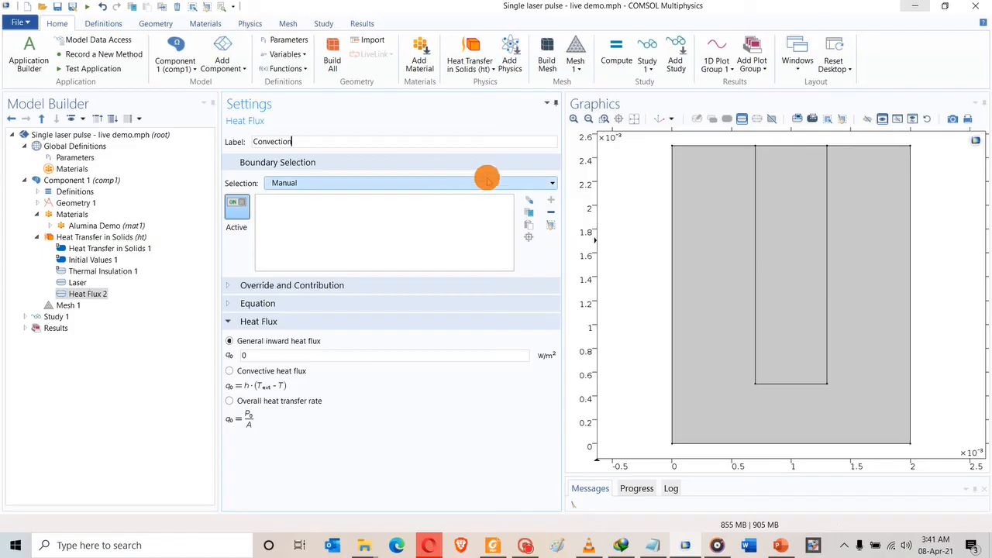
click(741, 146)
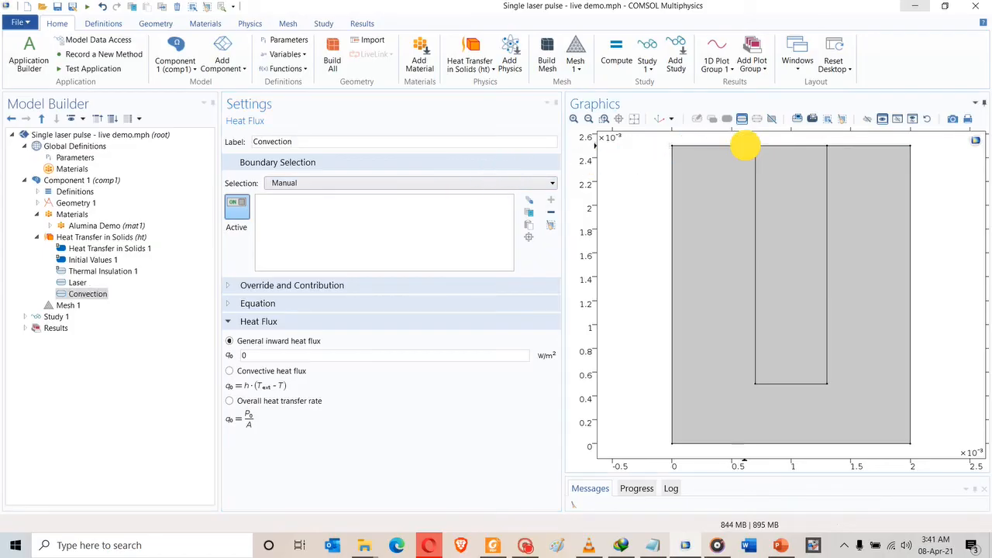
click(843, 145)
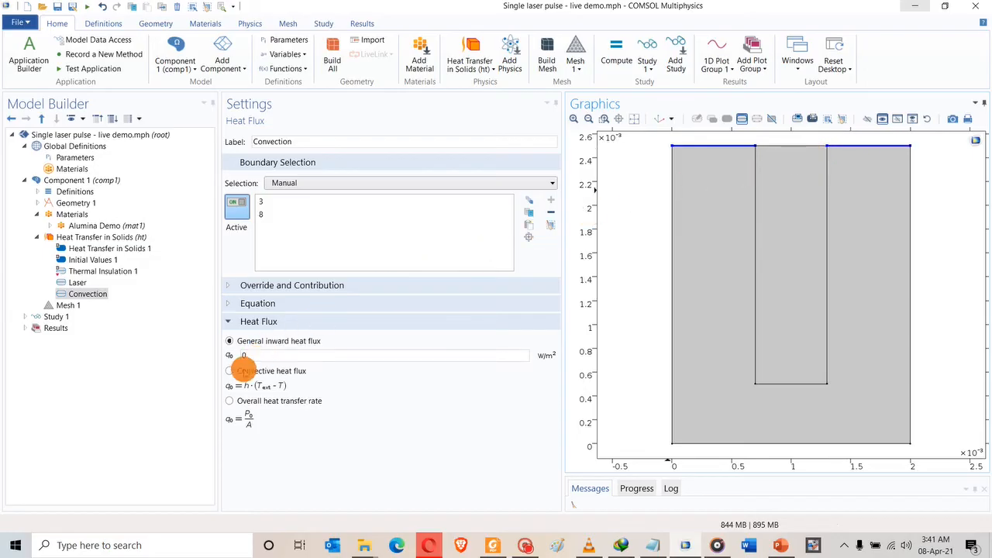
Make it a convective heat flux with coefficient h1 and external temperature Ta.
click(229, 371)
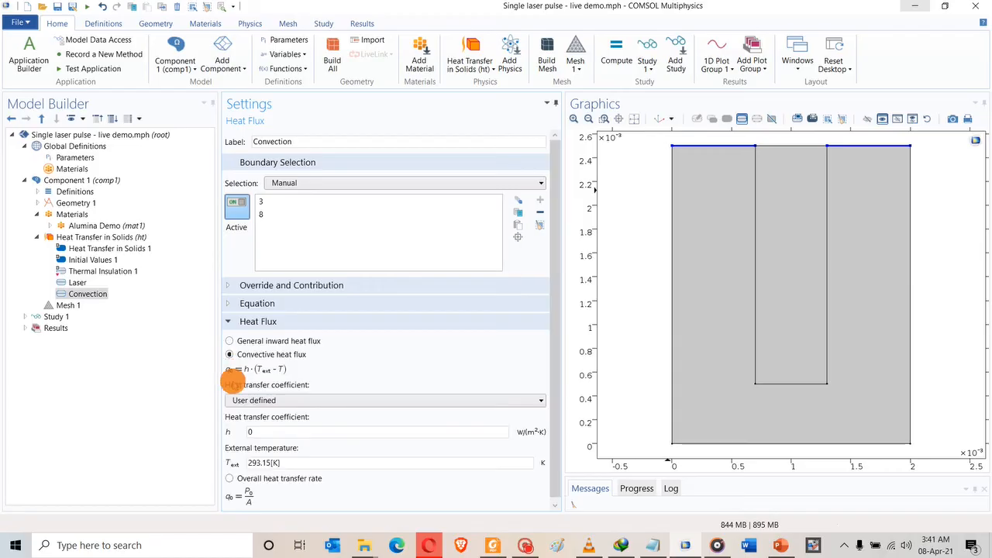
double_click(244, 432)
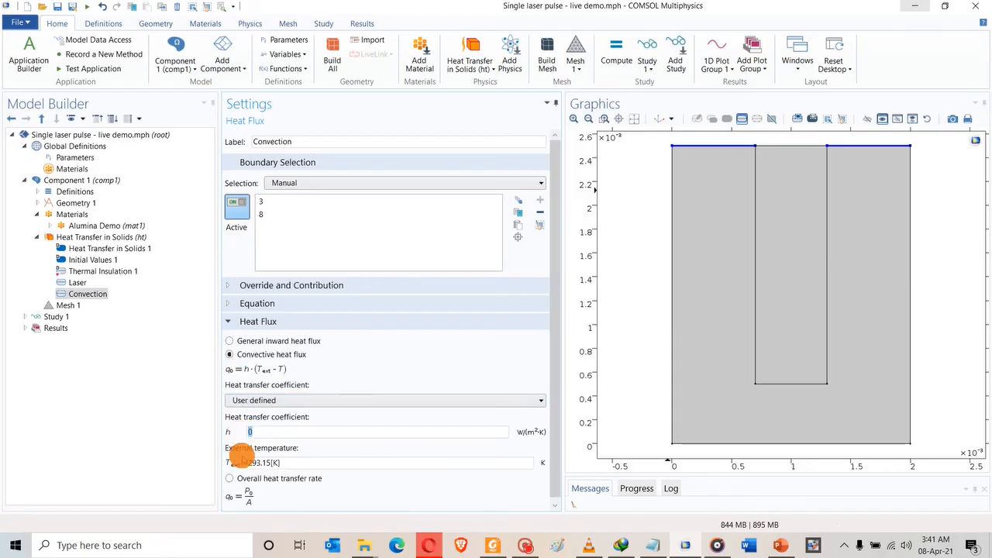
text(h1)
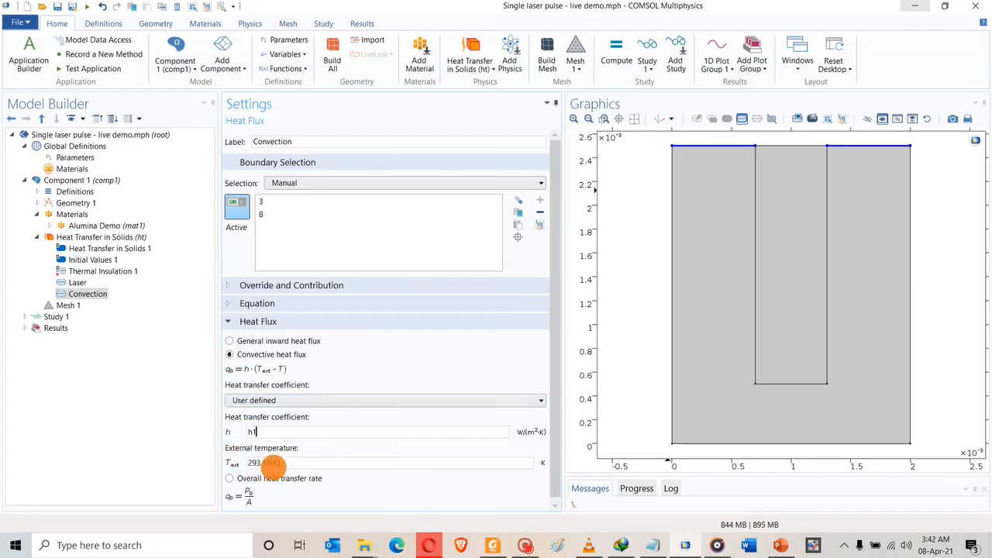
double_click(248, 463)
text(Ta)
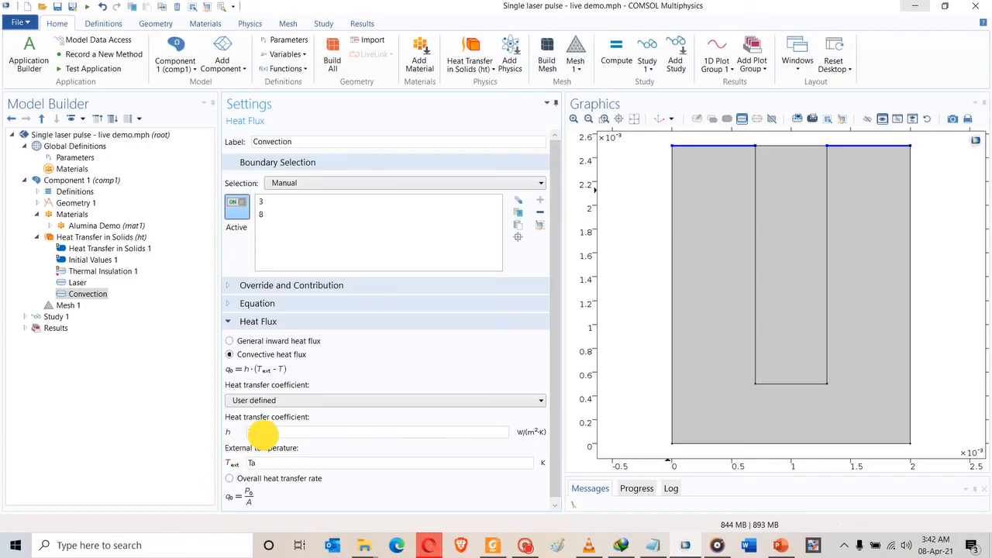
Check the h1 value in the enlarged Global Parameters table.
click(53, 160)
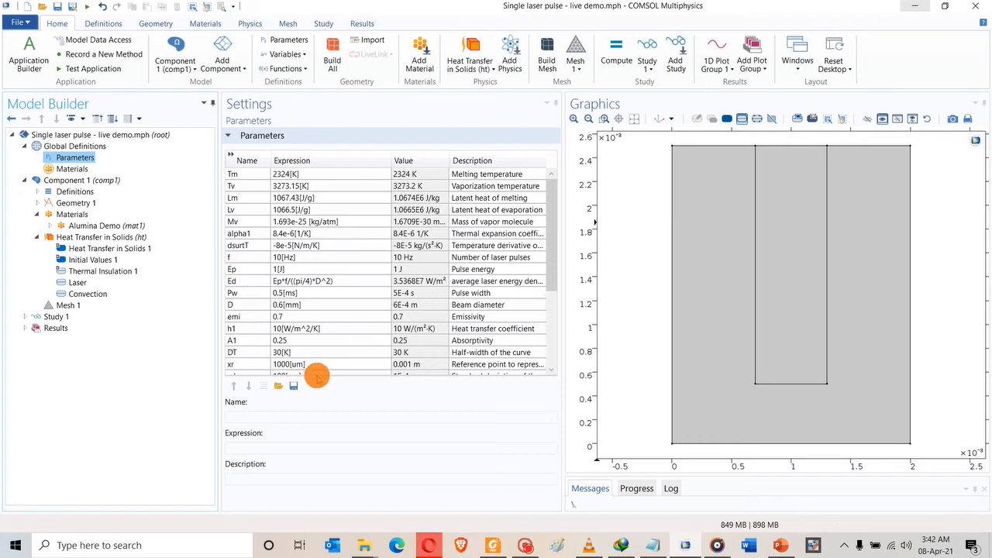
drag(314, 376, 315, 493)
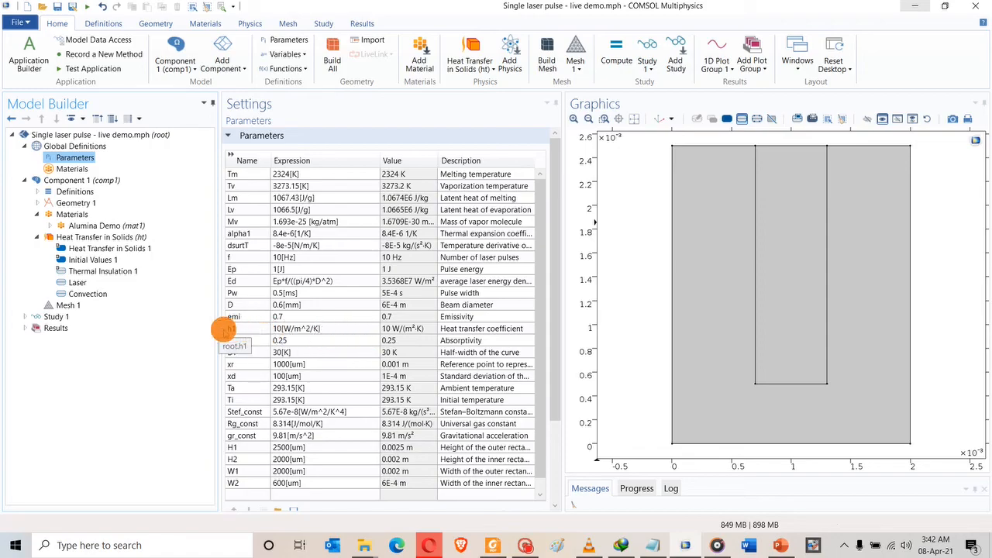
click(82, 294)
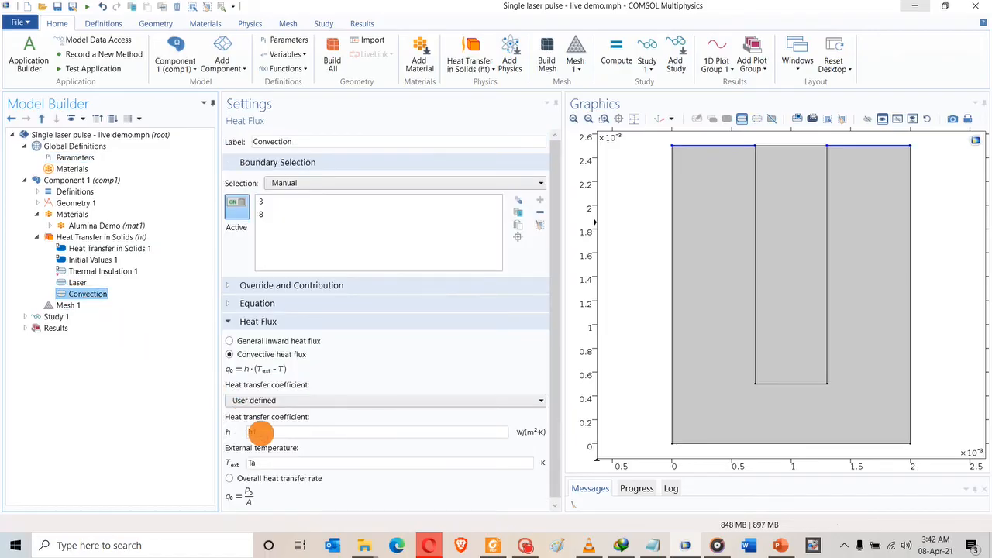
Set Convection's external temperature to Ta and add side boundaries 1 and 9.
click(255, 461)
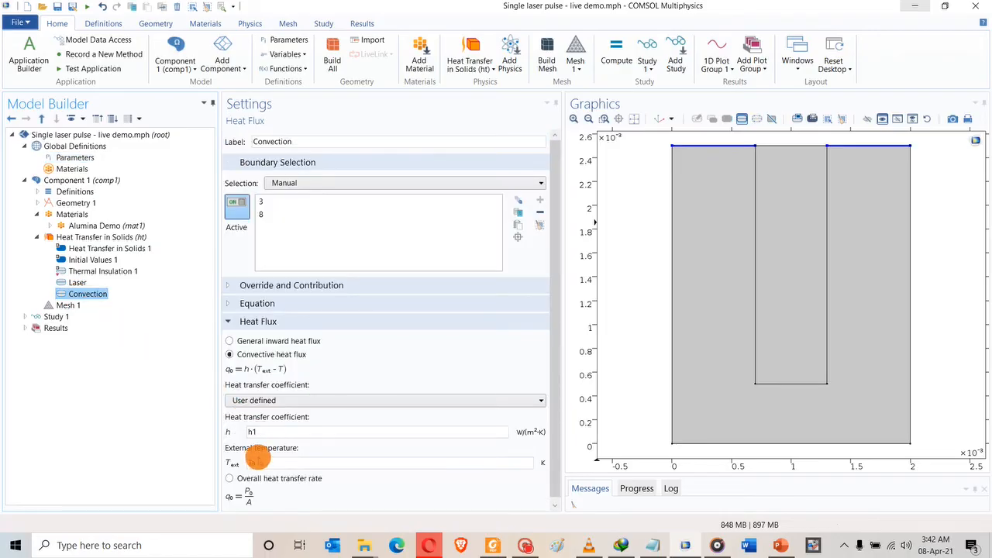
text(Ta)
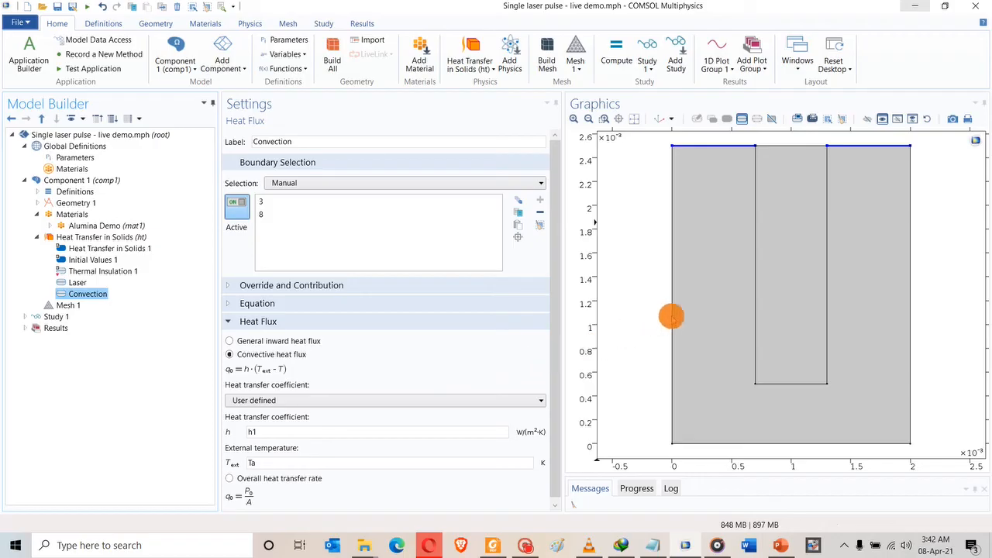
click(672, 314)
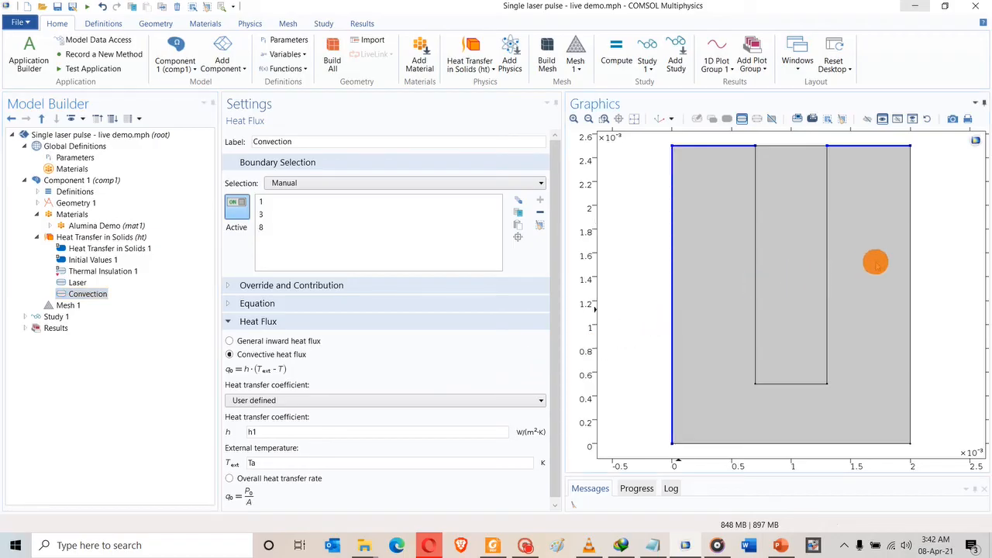
click(910, 258)
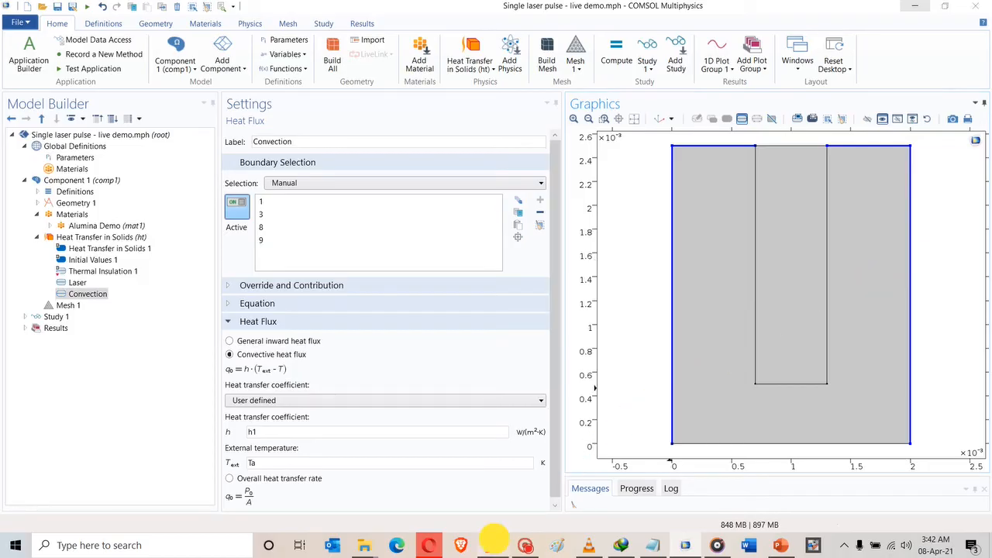
click(494, 538)
Scroll the paper back from Table 1 on page 8 to Fig. 4 on page 6, then return to COMSOL.
scroll(428, 283, down, 5)
scroll(427, 232, up, 4)
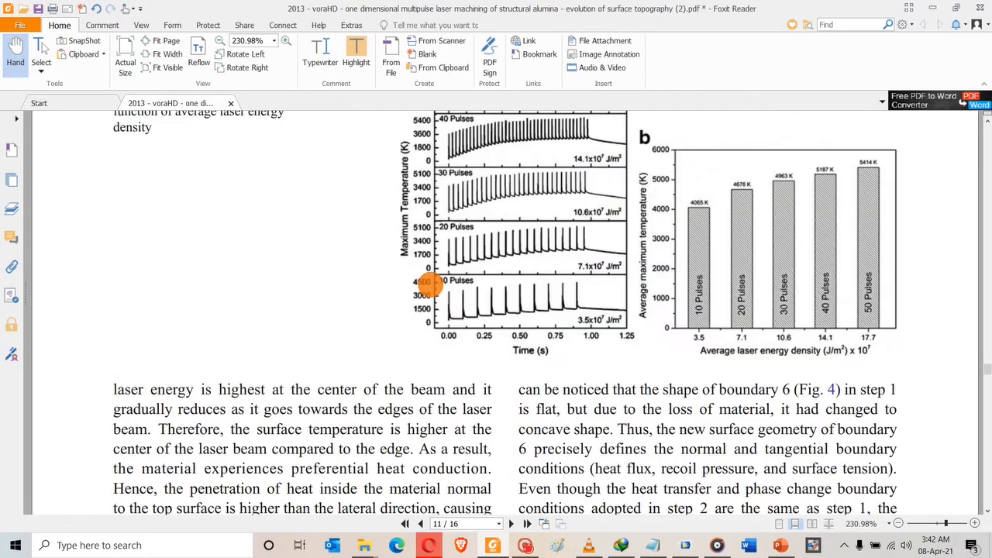
scroll(427, 283, up, 10)
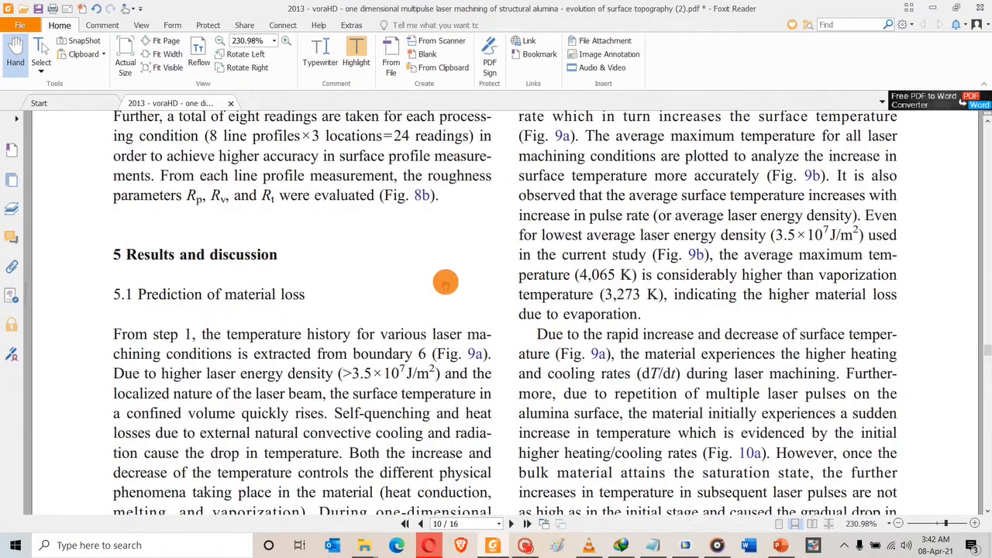
scroll(445, 282, up, 15)
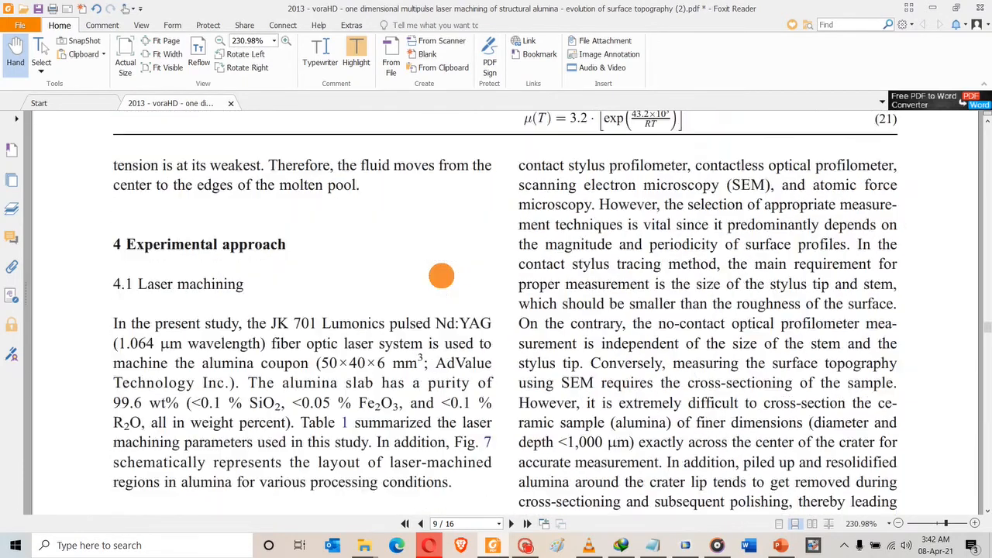
scroll(441, 276, up, 15)
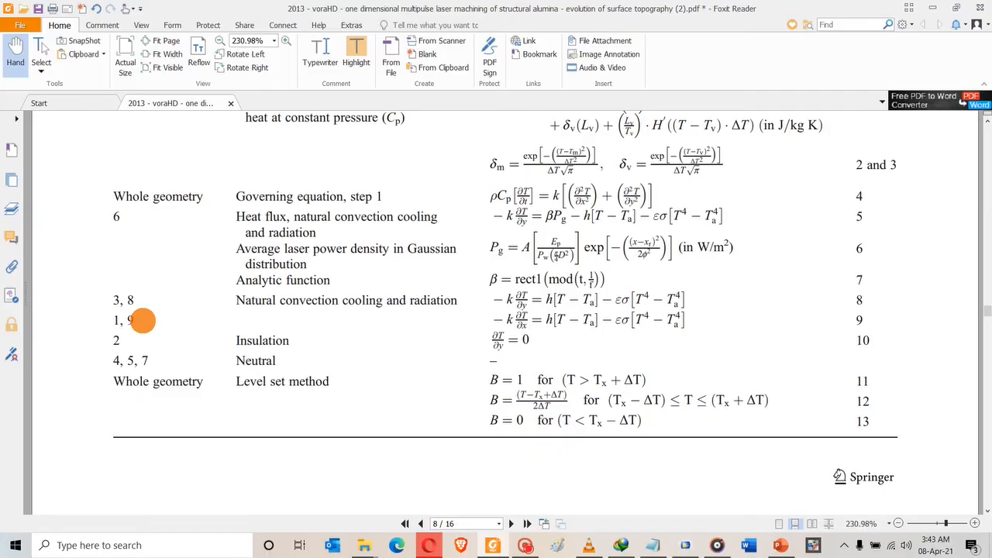
scroll(142, 320, up, 15)
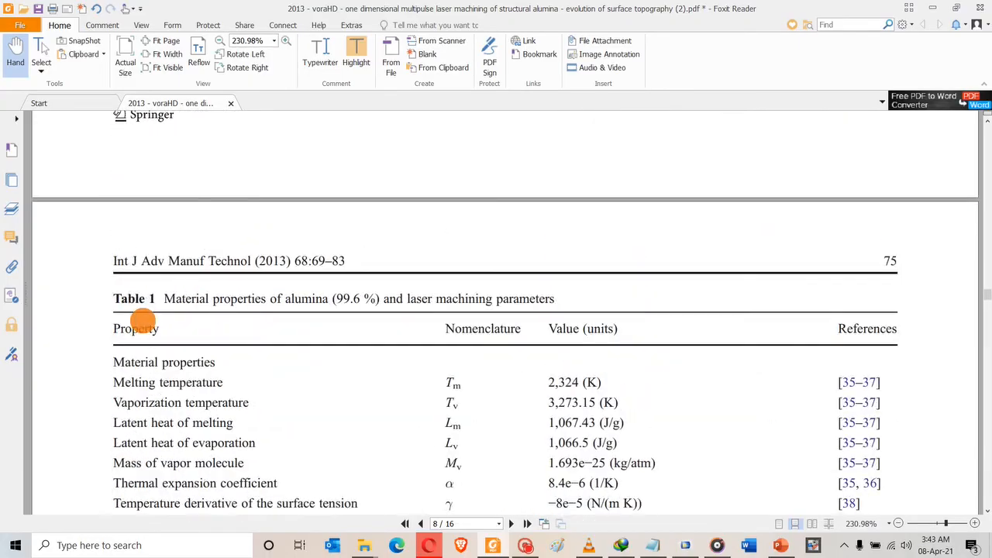
scroll(142, 320, up, 15)
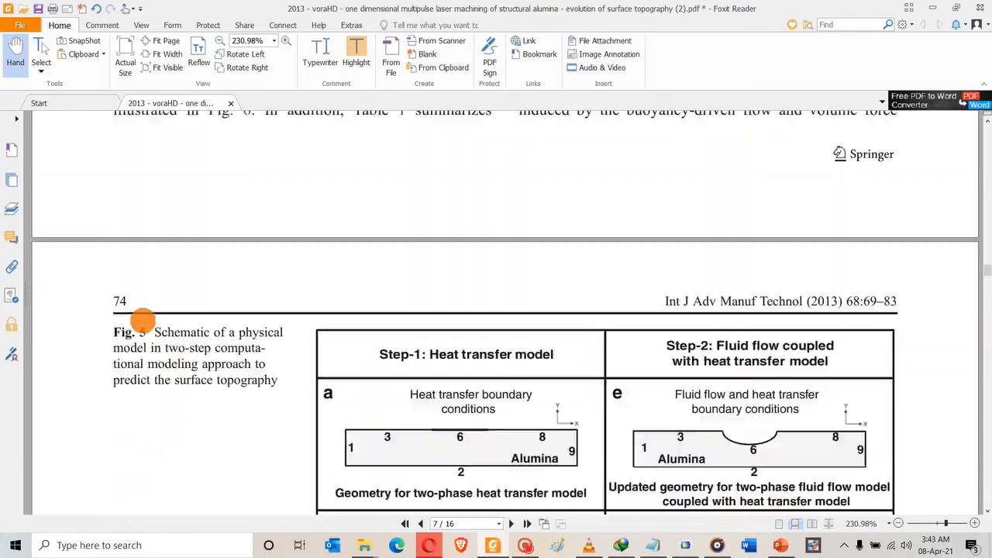
scroll(142, 320, up, 15)
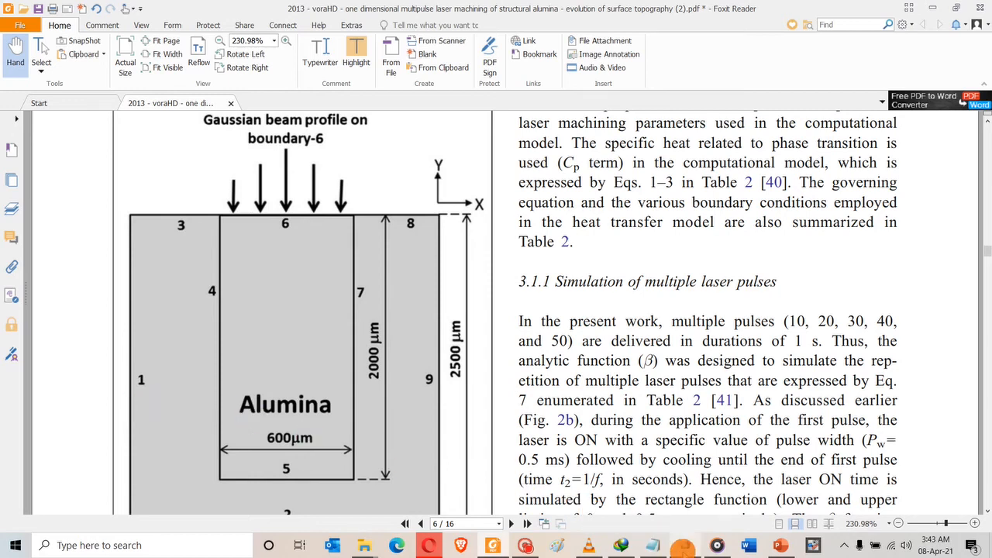
click(683, 547)
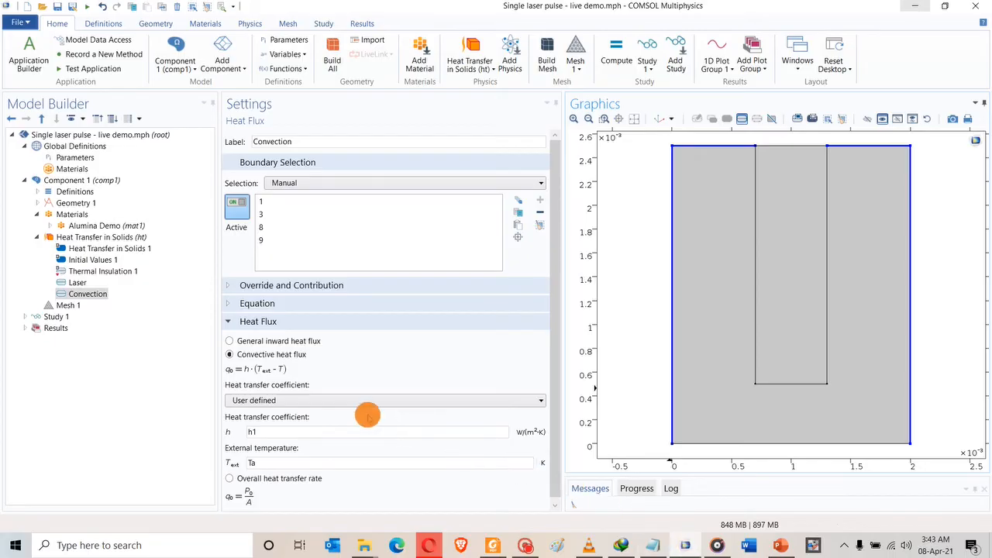
Add a Diffuse Surface radiation condition on boundaries 3, 1, 8 and 9.
click(81, 237)
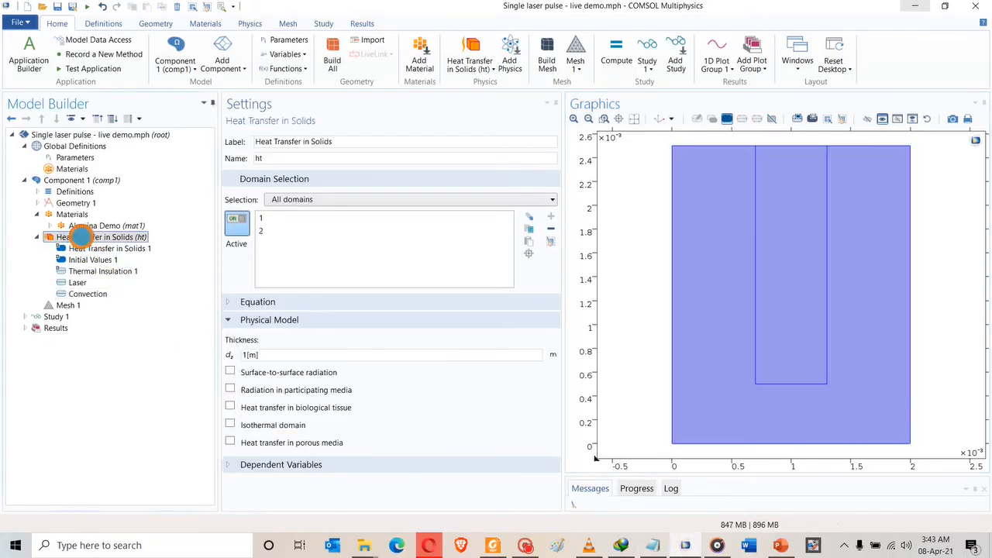
right_click(81, 237)
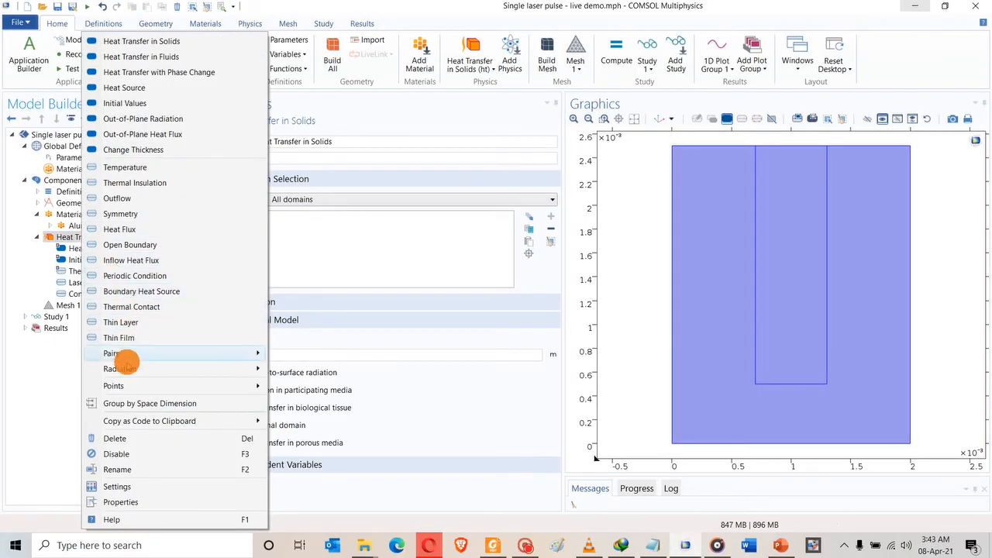
mouse_move(145, 369)
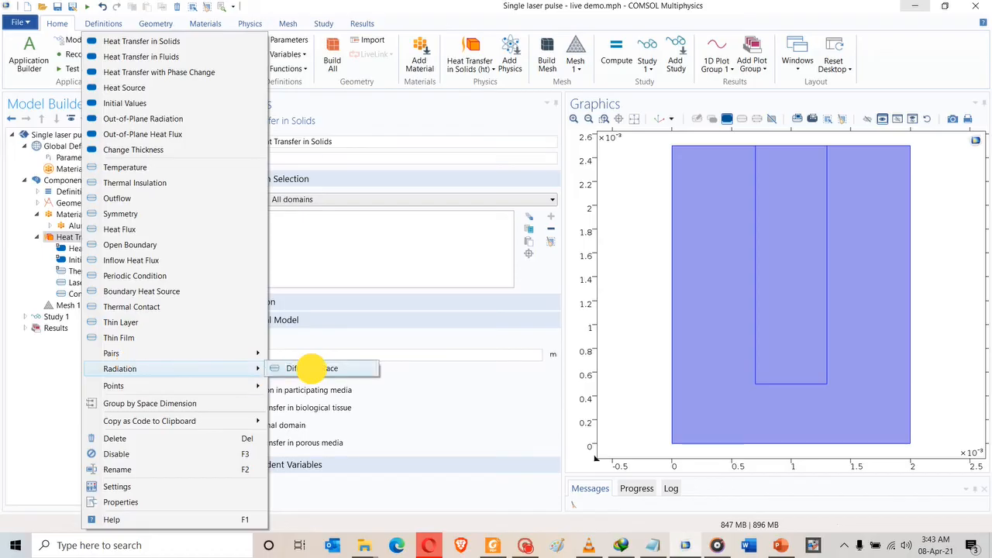
click(310, 368)
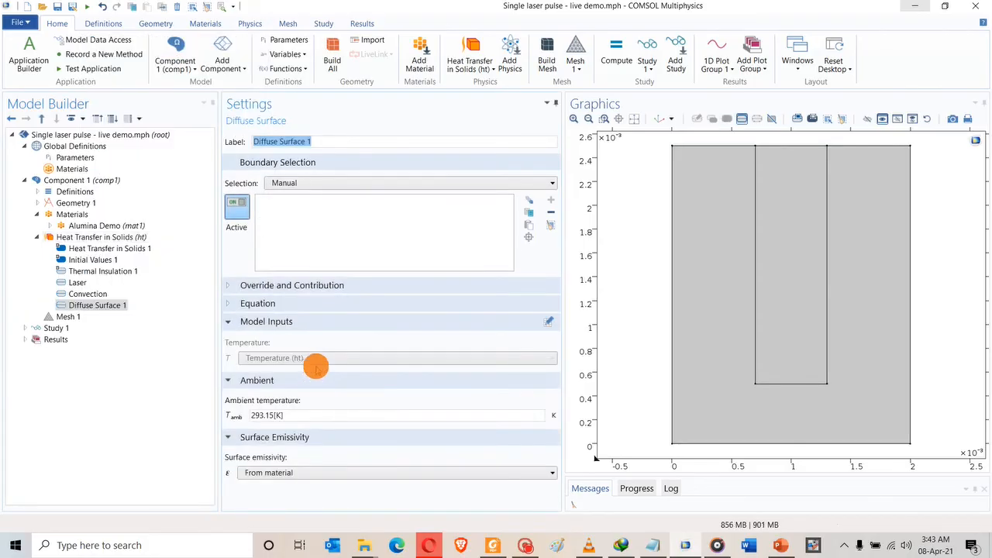
click(703, 145)
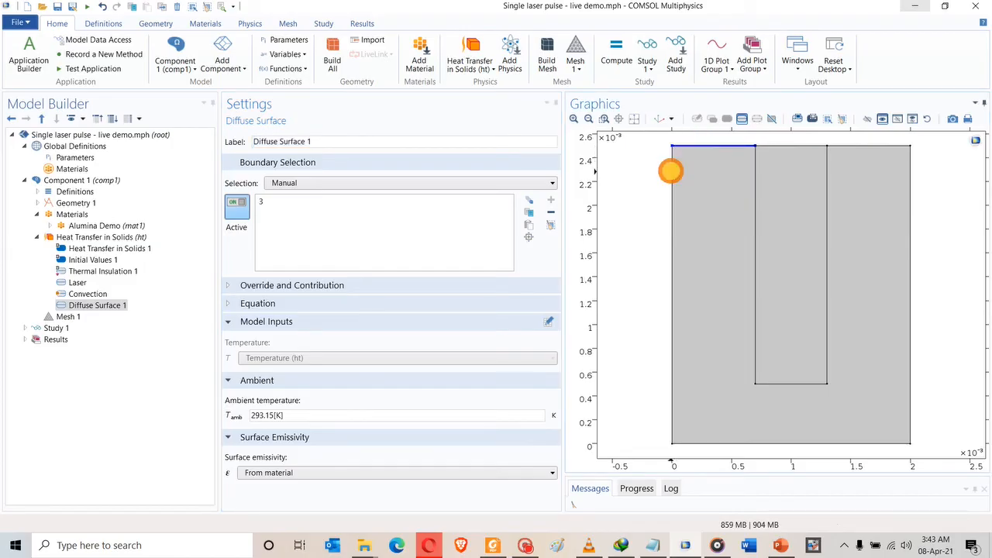
click(672, 166)
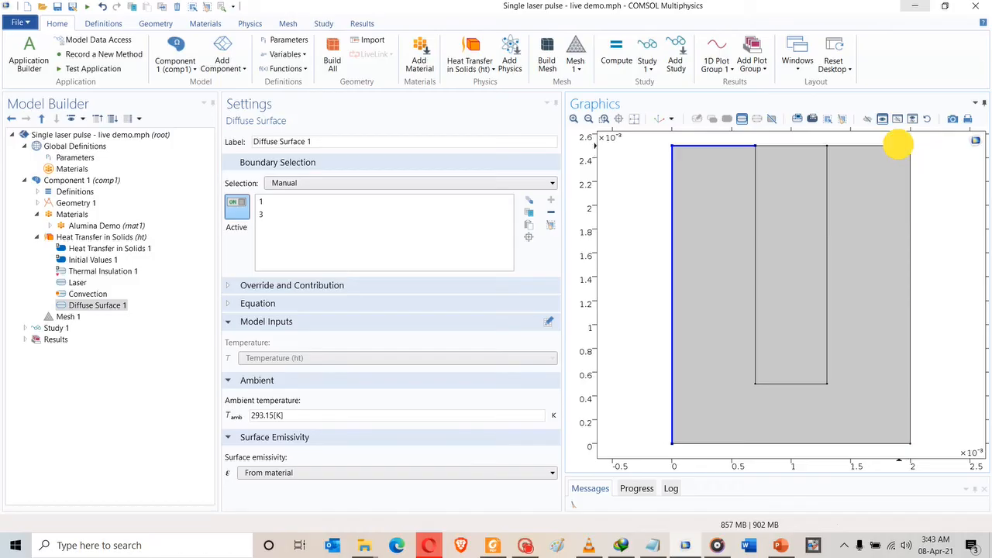
click(899, 146)
click(910, 162)
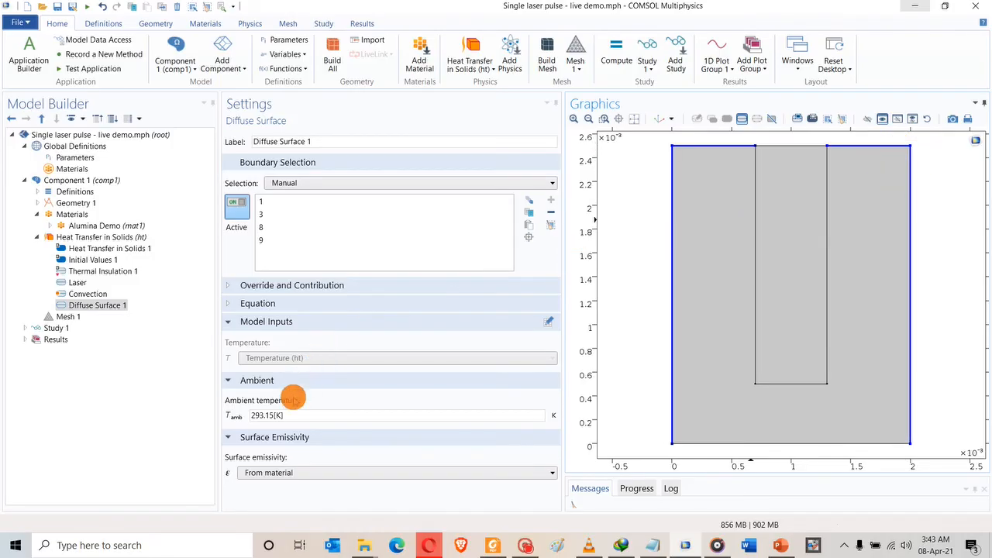
Set its surface emissivity to user defined with value emi.
click(268, 472)
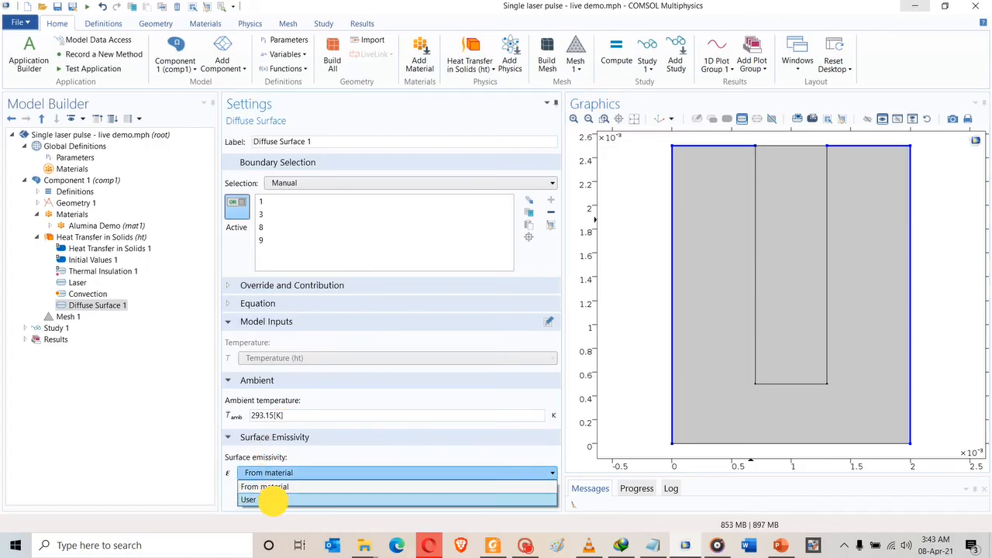
click(270, 499)
drag(259, 487, 209, 492)
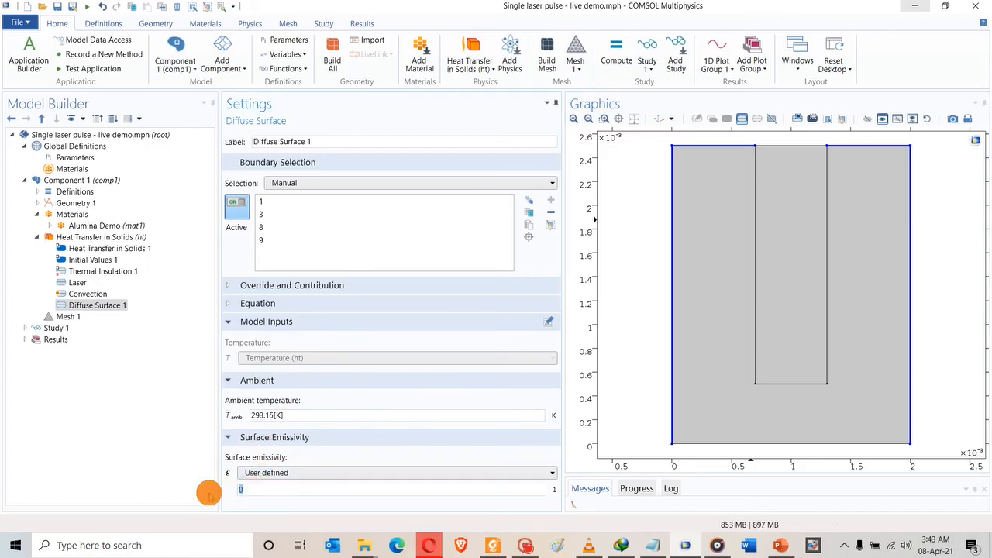
text(emi)
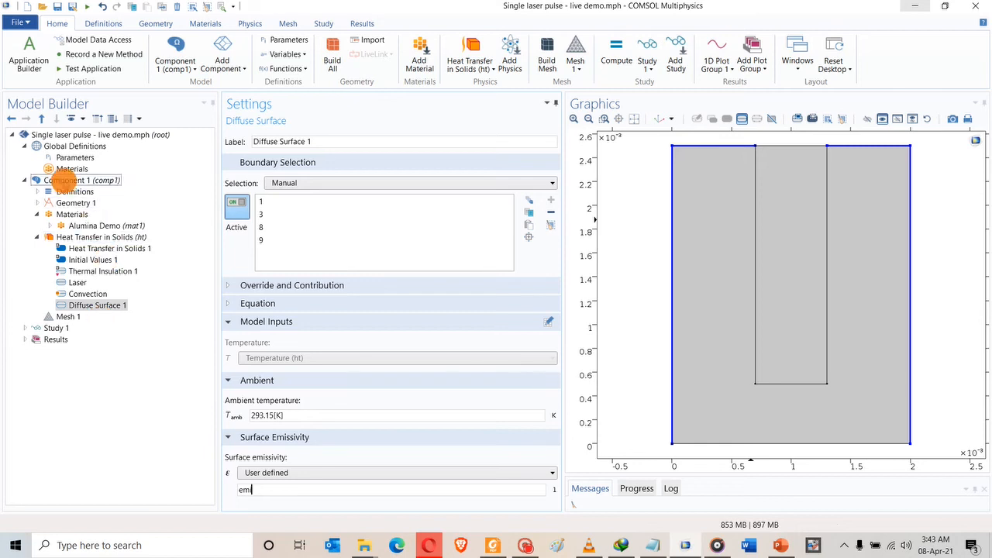
click(60, 157)
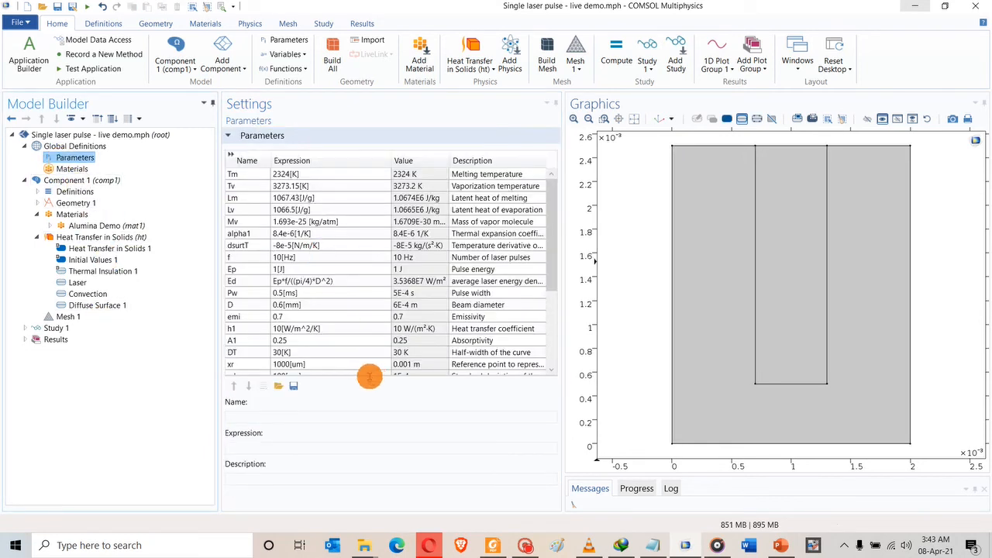
Confirm emi is 0.7 in the enlarged Parameters table.
drag(370, 377, 370, 465)
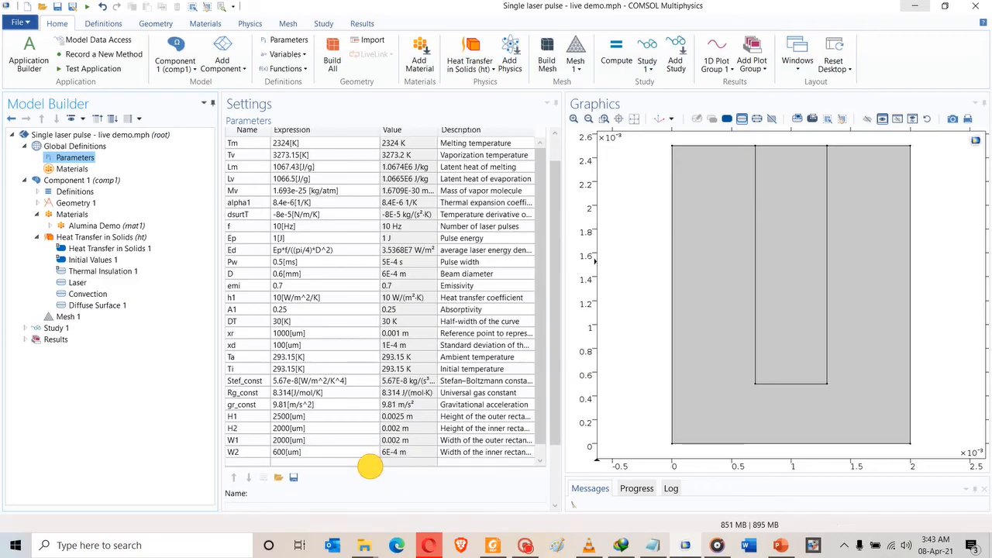
click(233, 286)
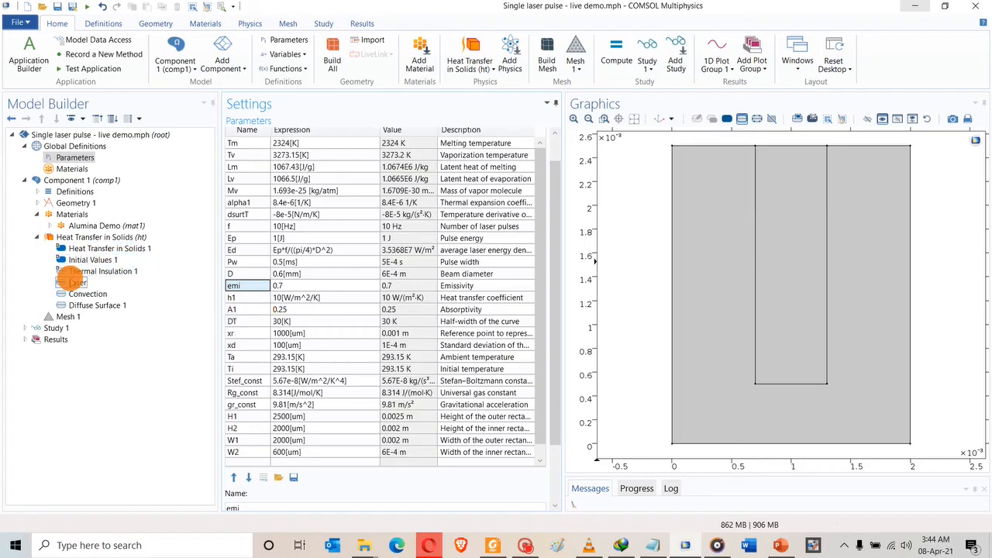
click(69, 238)
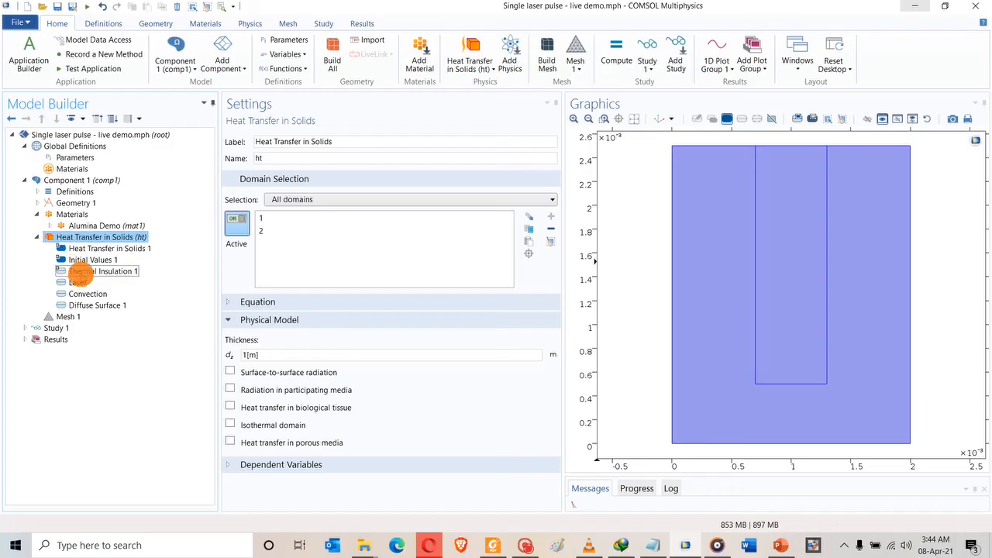
Review each Heat Transfer in Solids condition, then collapse the physics branch.
click(93, 305)
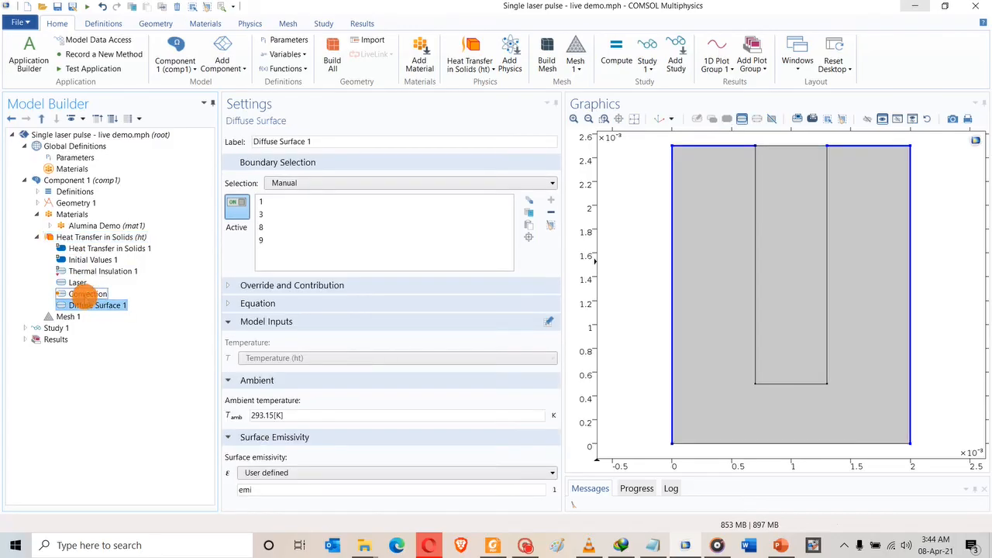
click(88, 294)
click(77, 282)
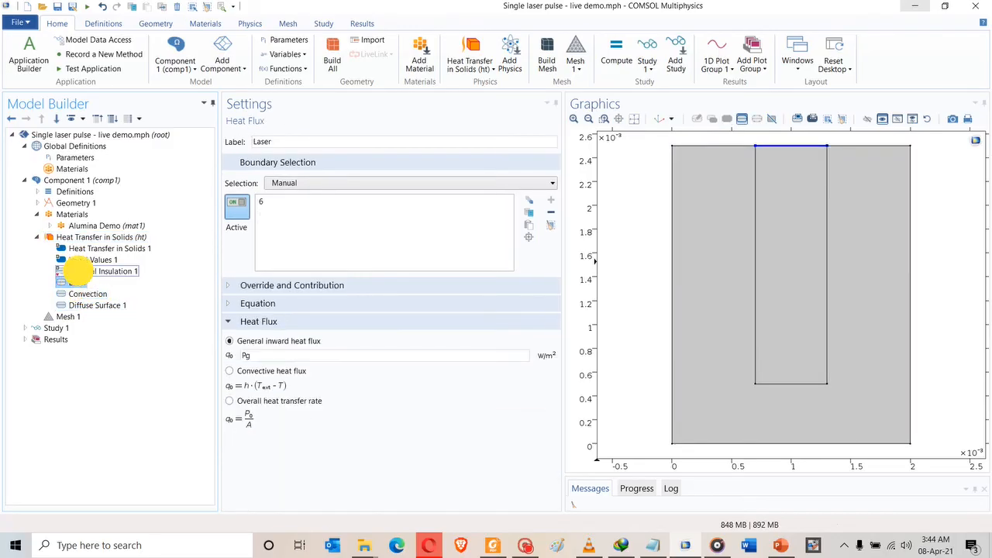
click(82, 271)
click(85, 260)
click(81, 248)
click(81, 237)
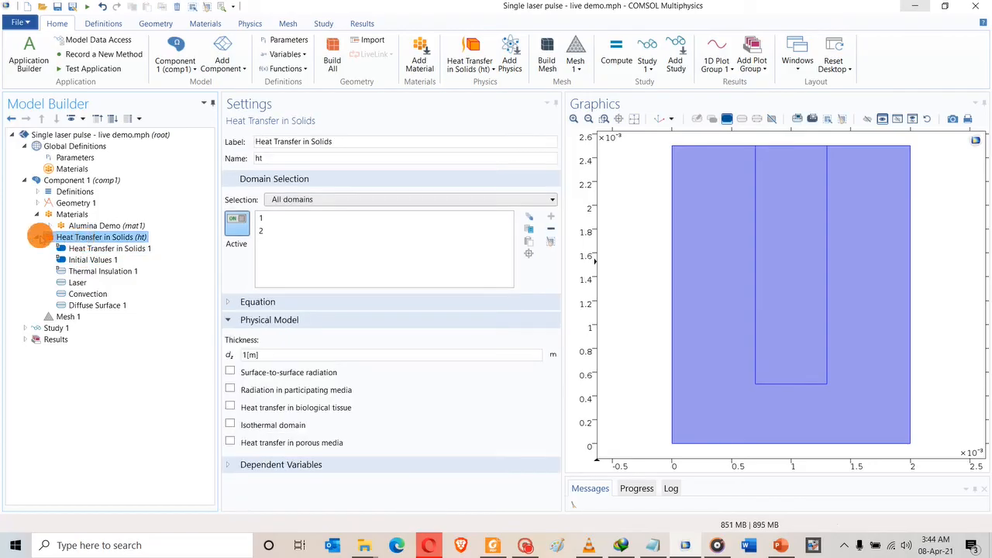
click(37, 237)
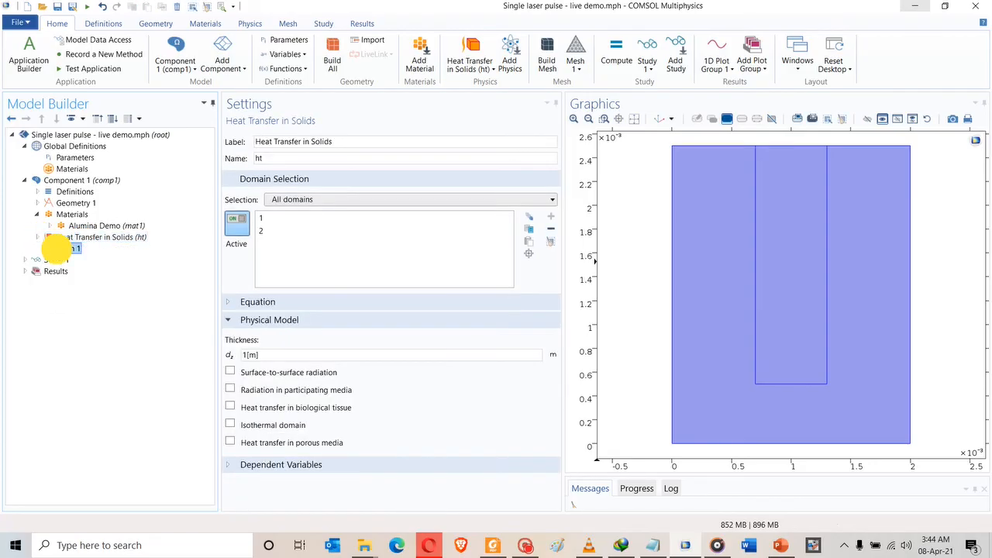
Build Mesh 1 as a normal-size physics-controlled triangular mesh, then switch to the paper.
click(57, 248)
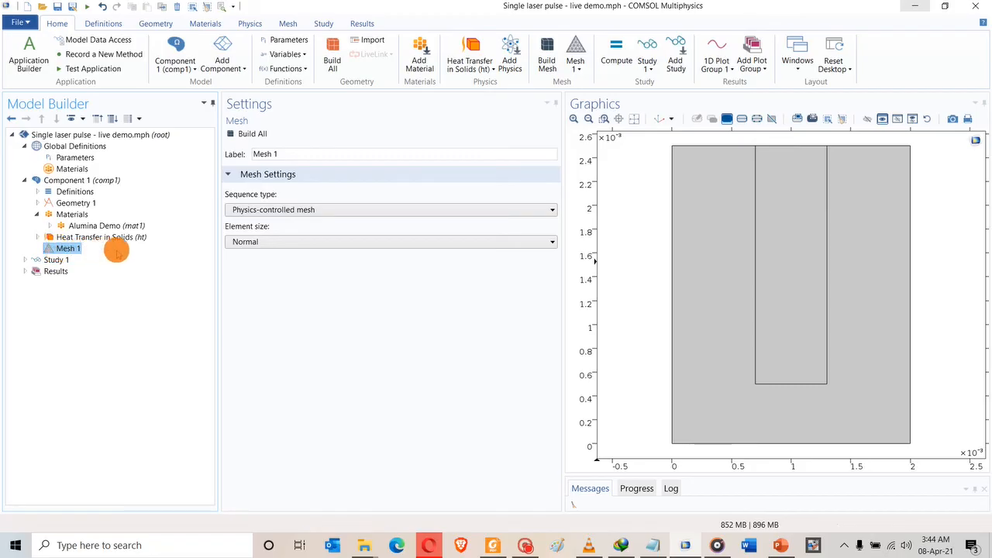
click(250, 134)
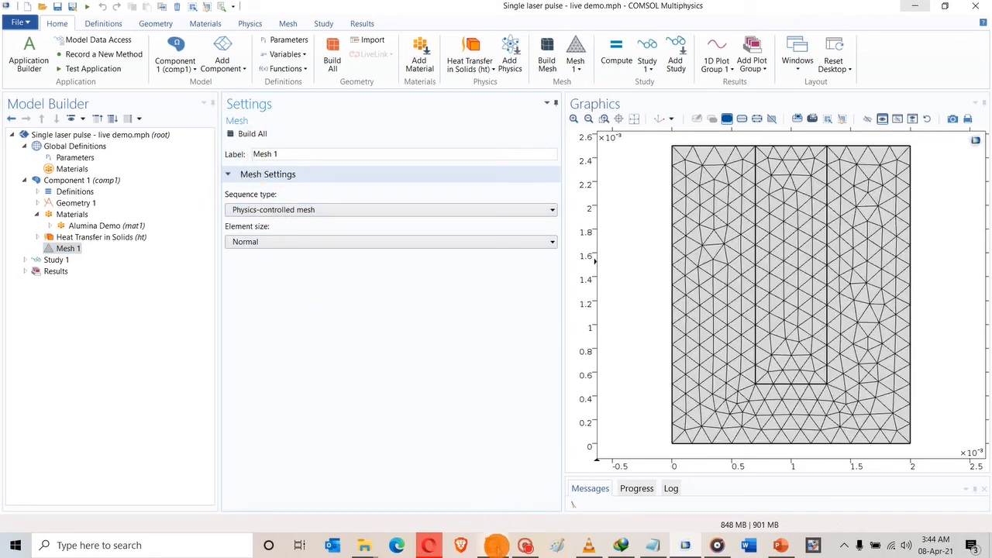
click(493, 545)
scroll(335, 268, up, 3)
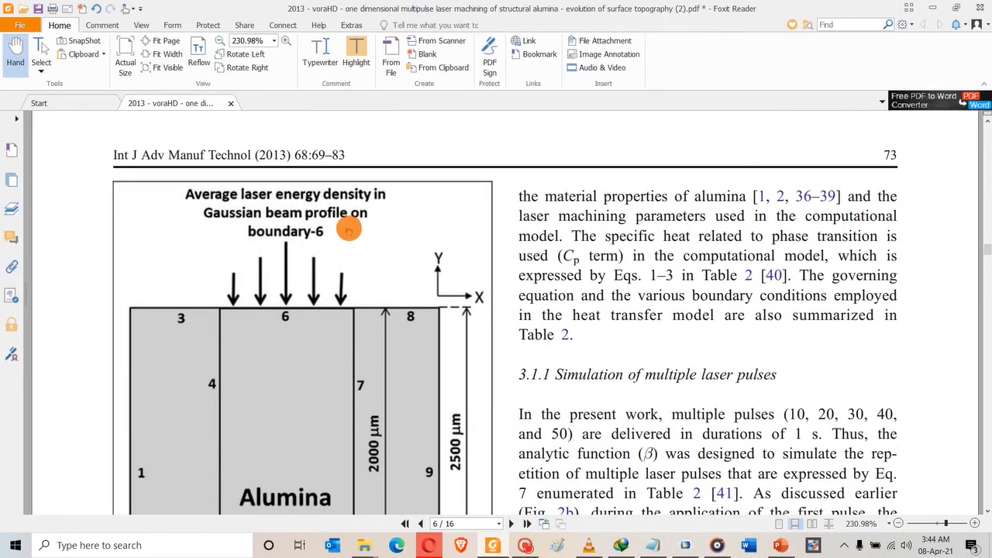
Scroll the paper to the Fig. 3 modelling flow diagram on page 5, then return to COMSOL.
ctrl+scroll(348, 205, down, 1)
scroll(345, 221, up, 5)
scroll(348, 230, up, 3)
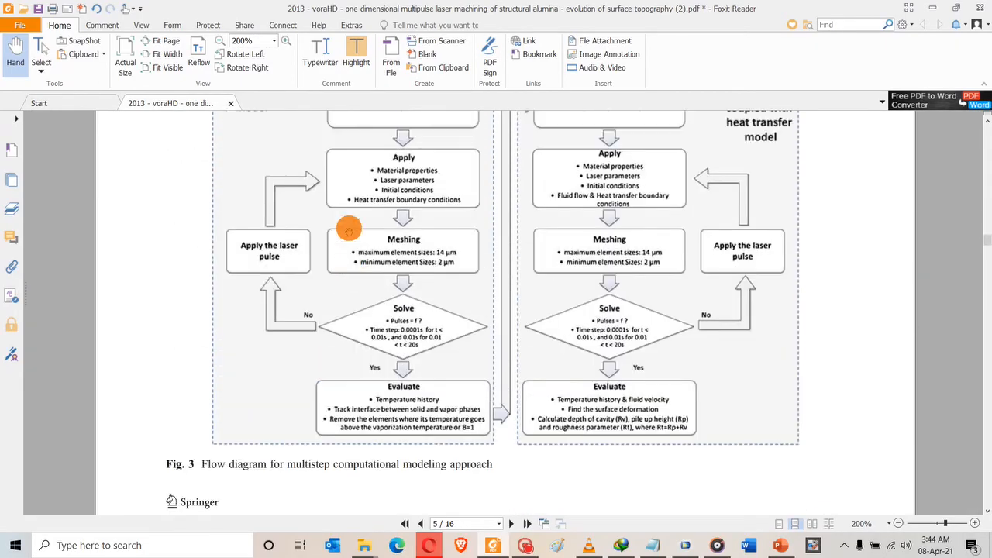
ctrl+scroll(372, 329, up, 3)
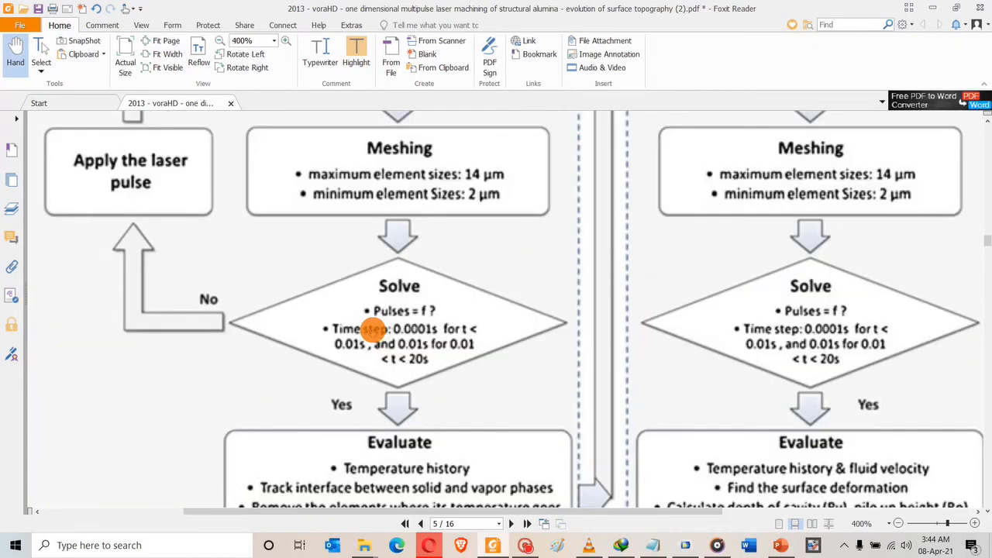
ctrl+scroll(372, 329, down, 2)
scroll(389, 400, down, 3)
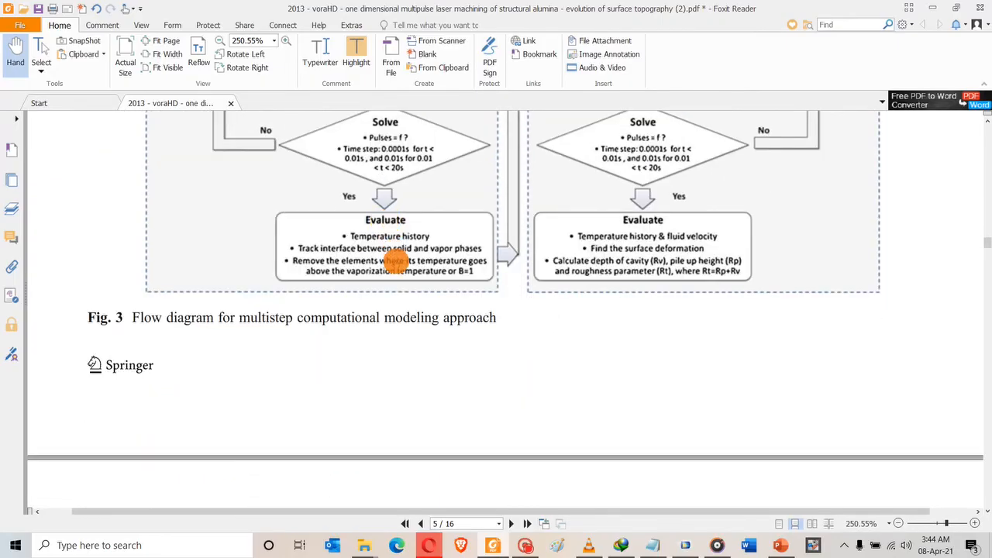
scroll(379, 251, up, 3)
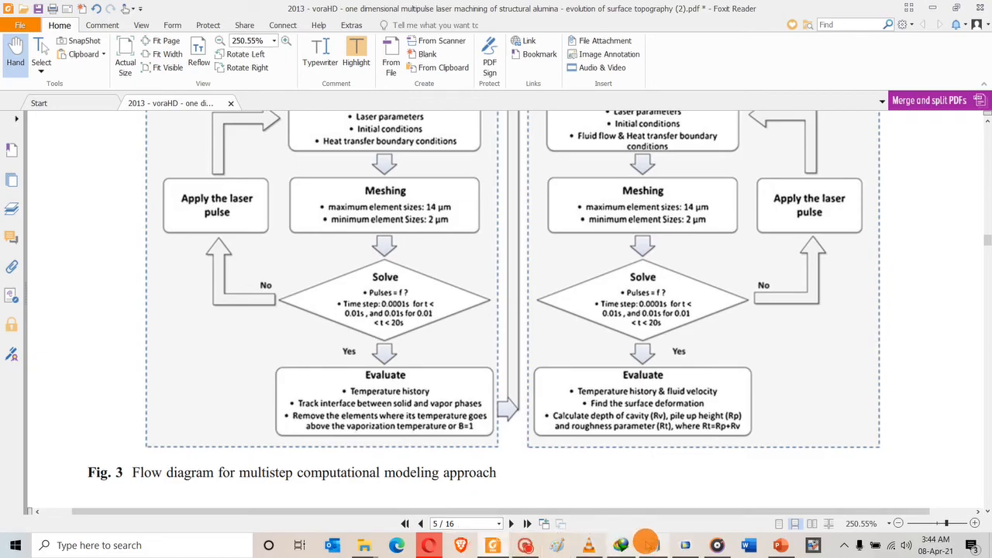
click(683, 545)
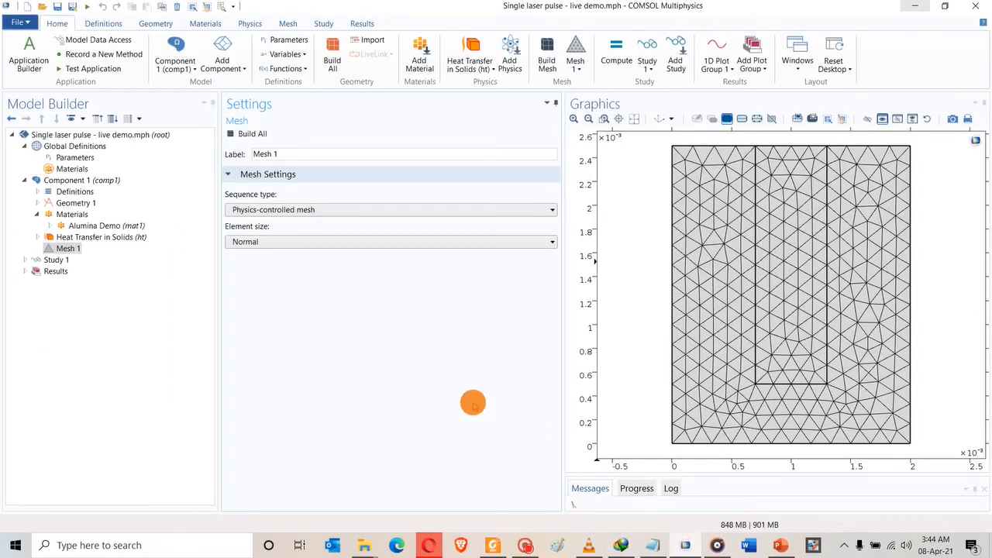
Add another Free Triangular operation to Mesh 1, creating Free Triangular 3.
click(57, 248)
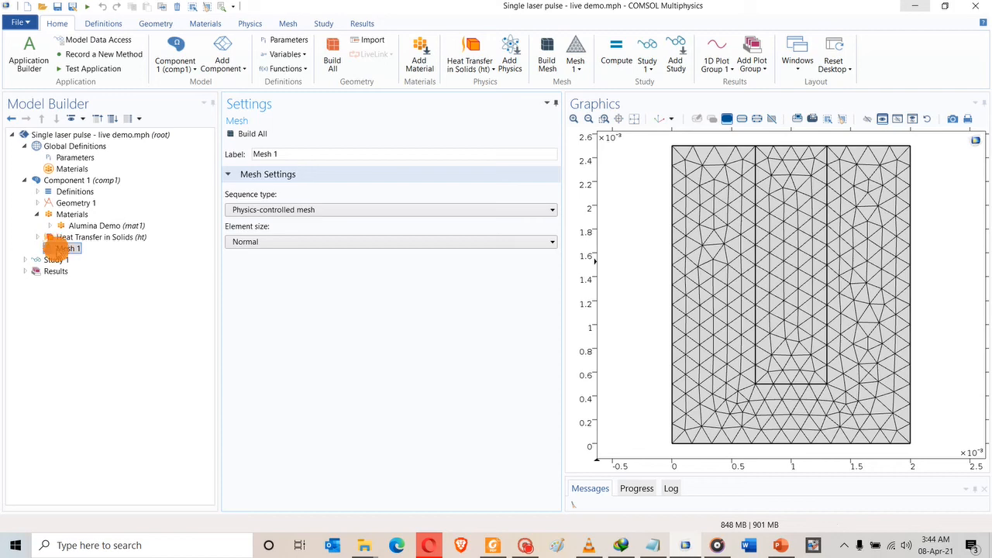
right_click(57, 248)
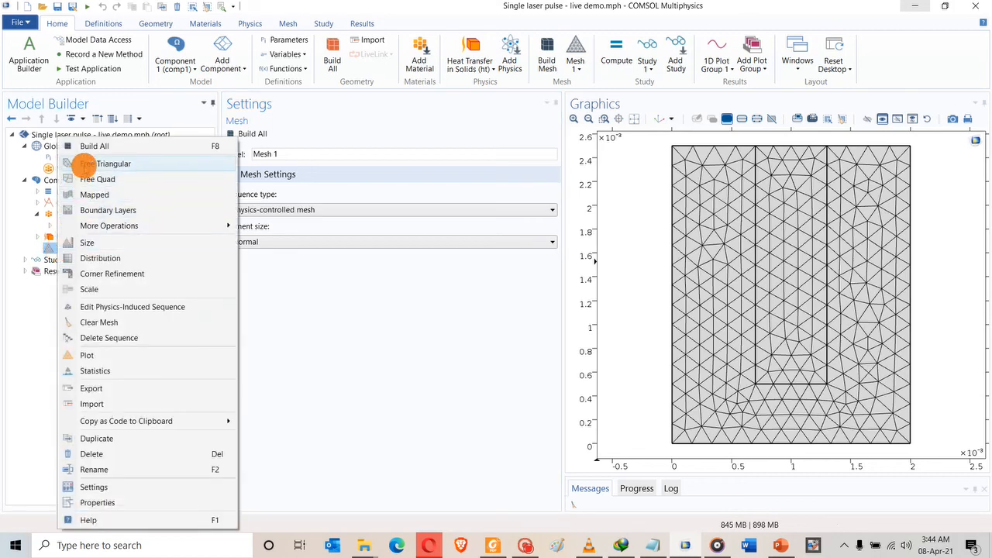
click(85, 163)
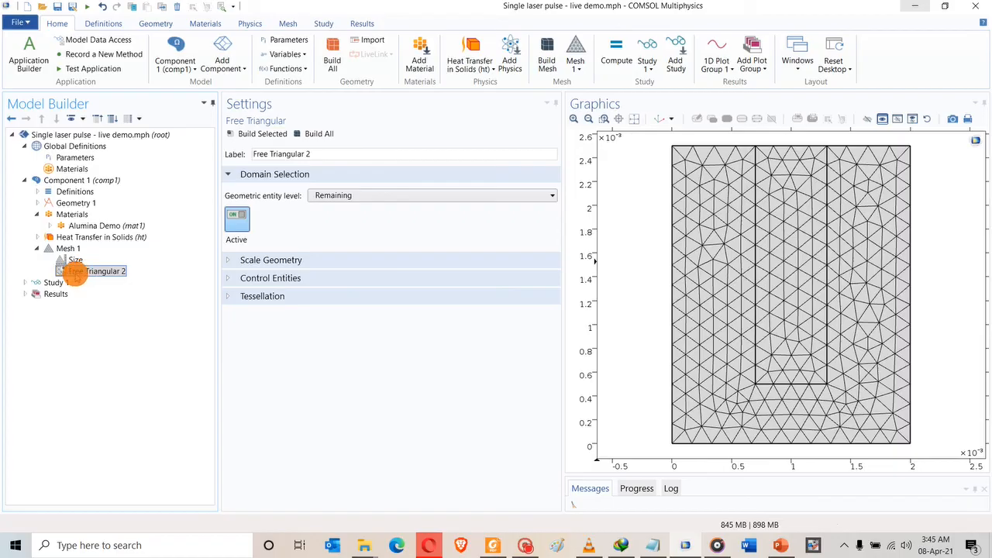
click(75, 271)
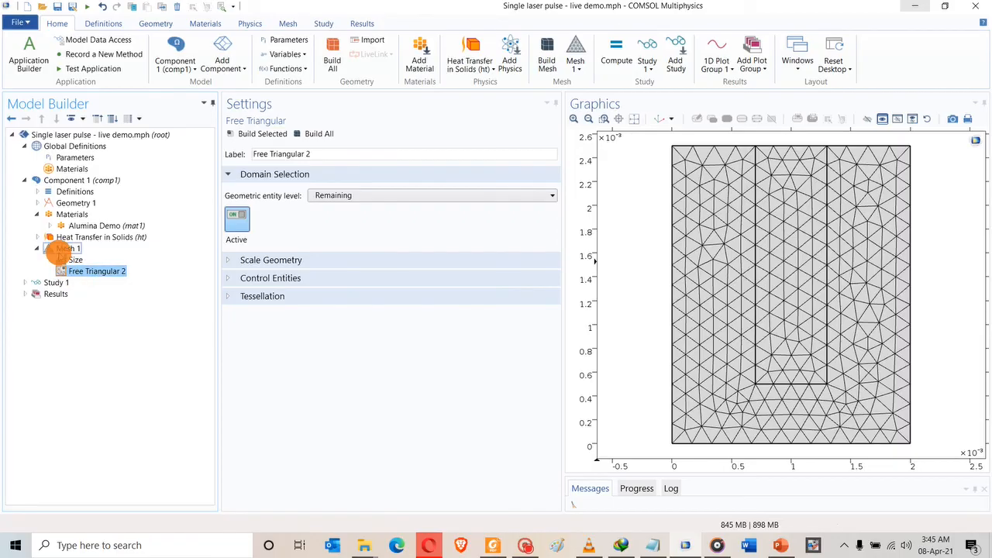
right_click(61, 249)
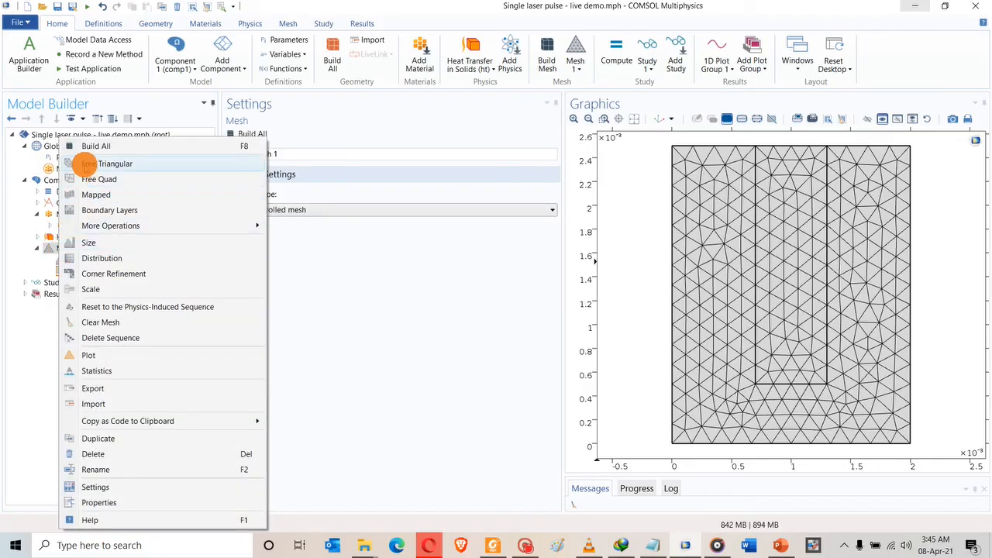
click(86, 164)
Add a Size node under Free Triangular 2.
click(81, 271)
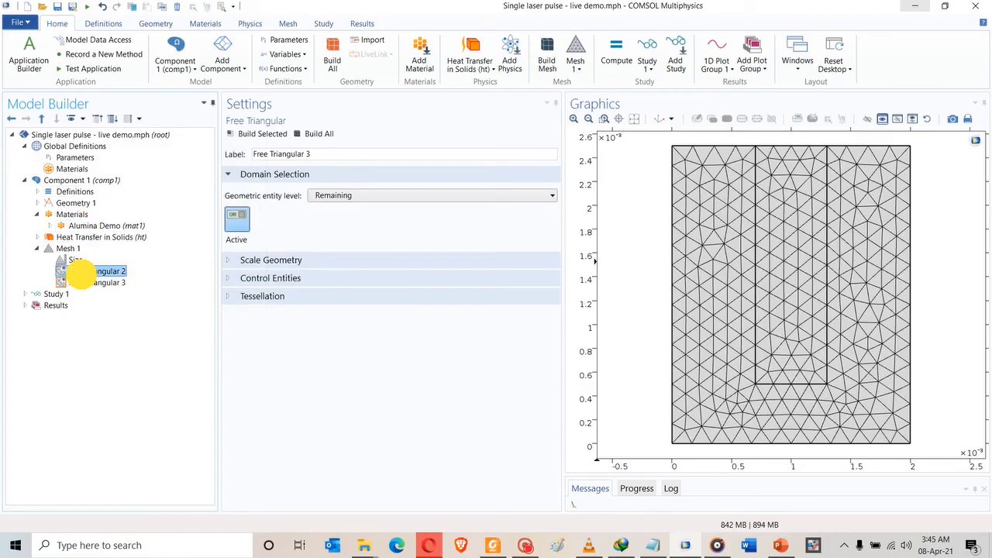
right_click(81, 272)
click(113, 302)
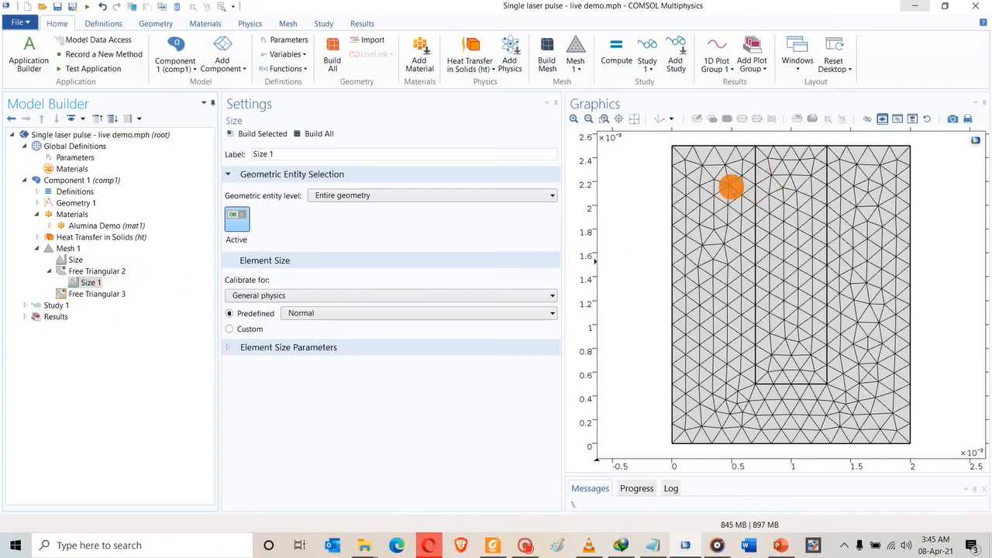
Restrict Size 1 to domain level and select domain 2, the middle rectangle.
click(550, 195)
click(424, 225)
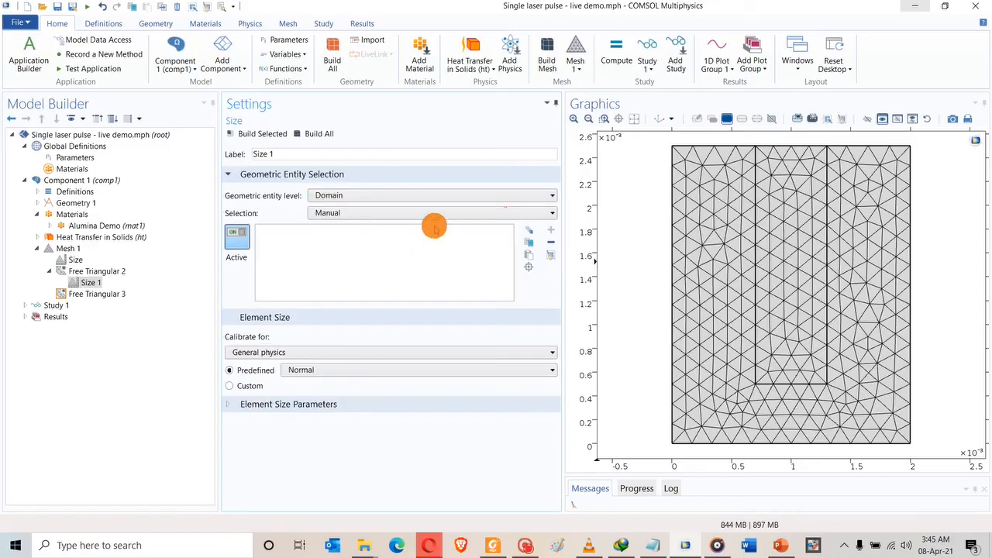
click(775, 225)
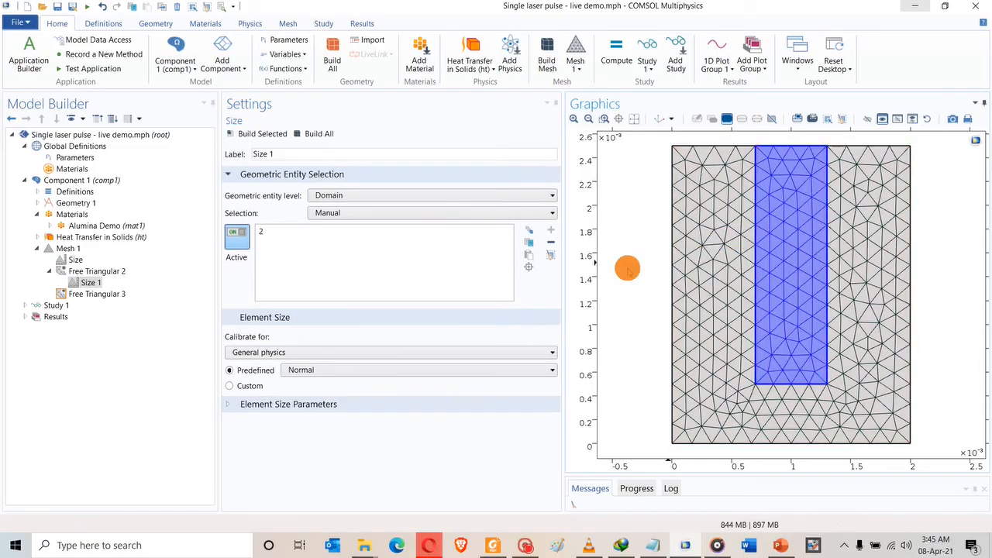
click(96, 294)
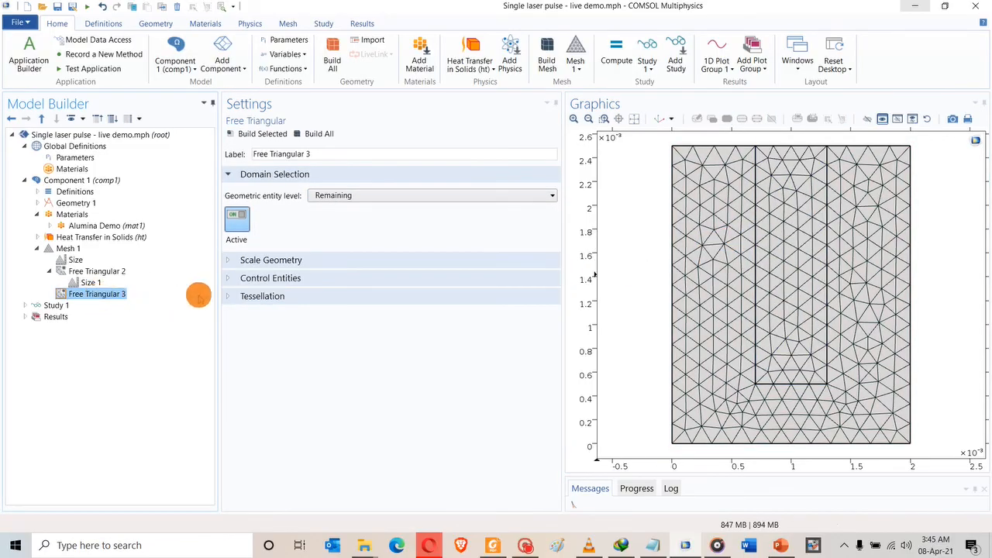
click(90, 282)
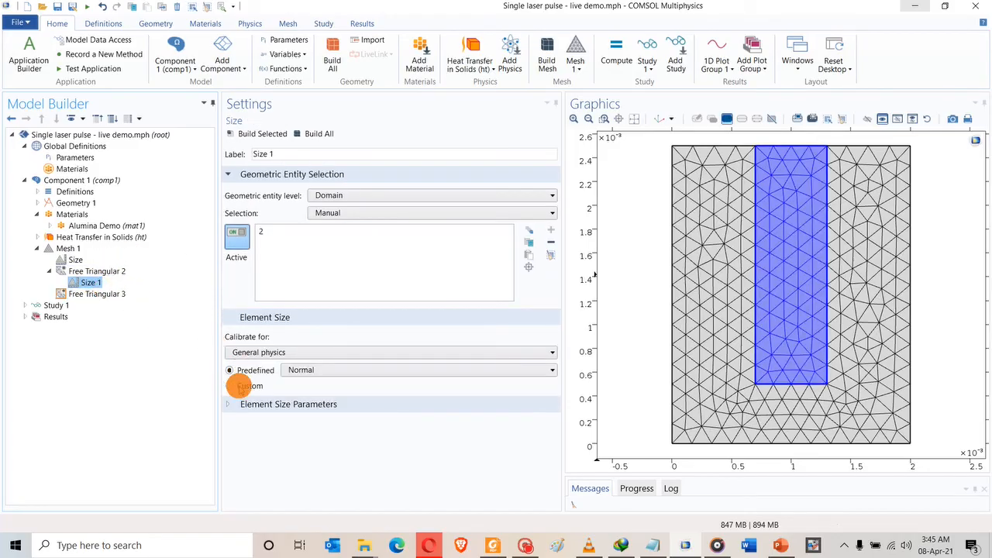
Switch Size 1 to Custom sizing with Maximum and Minimum element size enabled.
click(226, 403)
scroll(234, 375, down, 1)
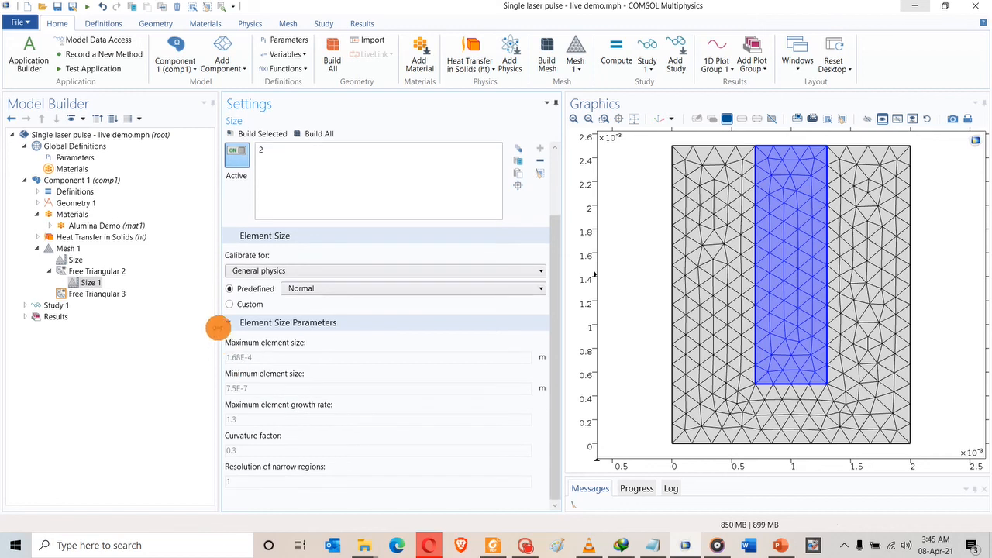
click(230, 305)
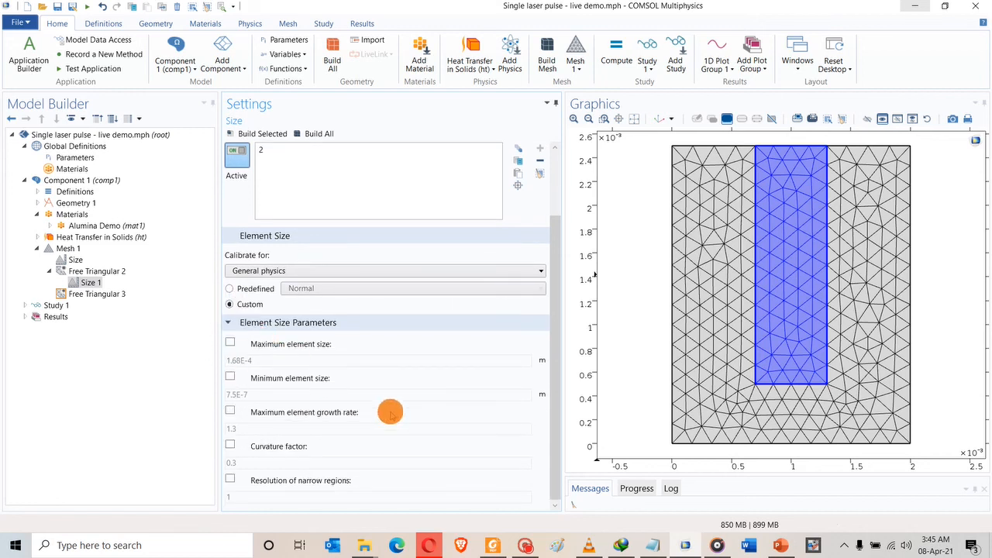
click(230, 342)
click(231, 376)
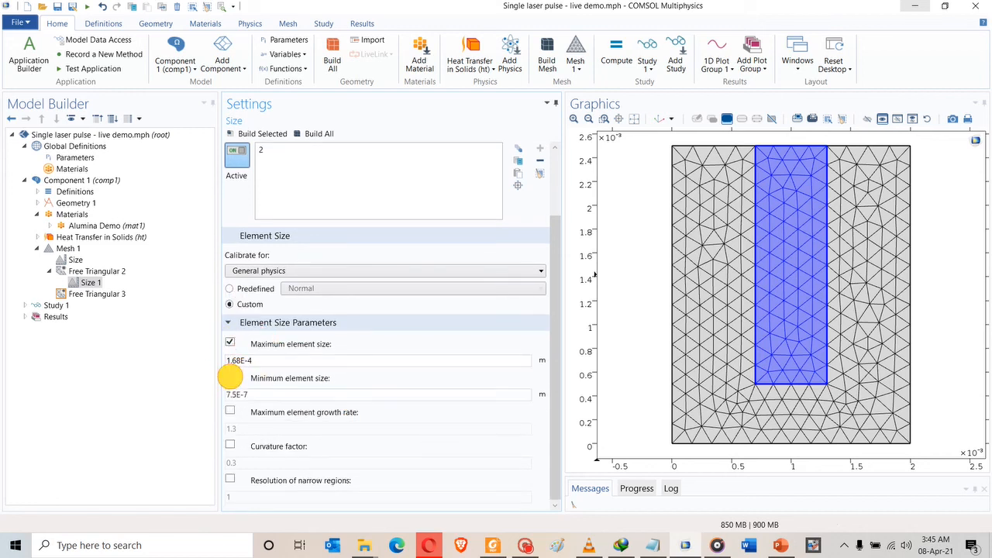
click(492, 544)
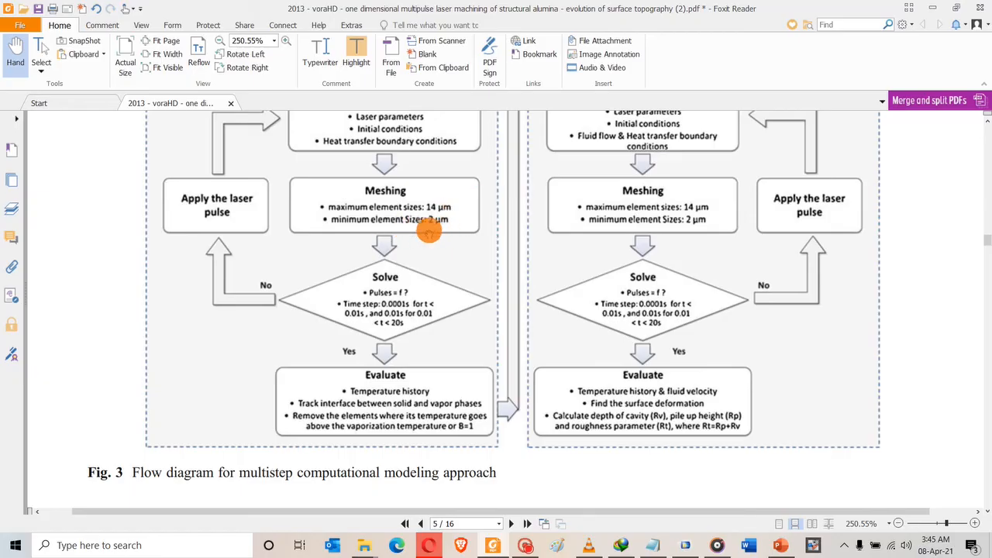
click(683, 545)
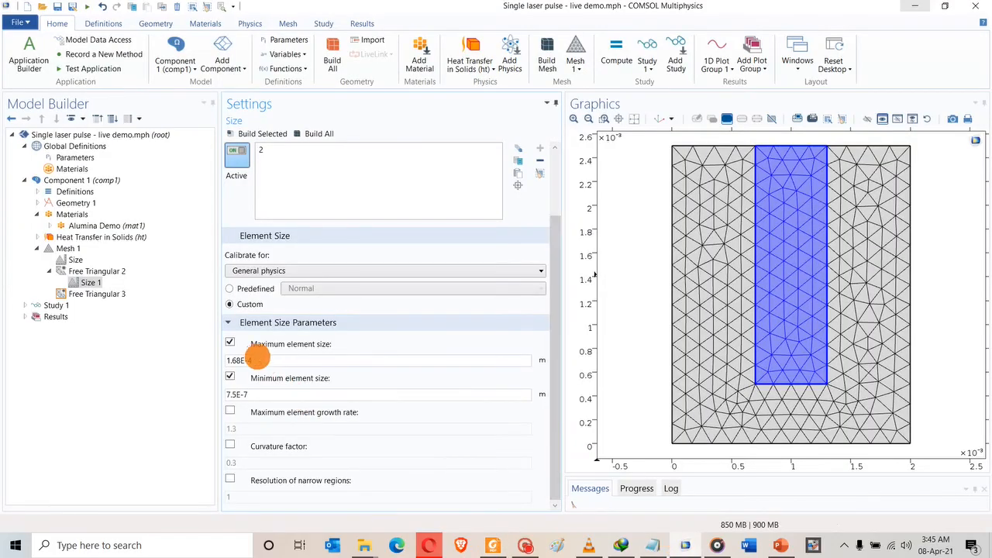
Set Size 1 to 14[um] maximum and 2[um] minimum element size and rebuild the mesh.
drag(258, 359, 182, 366)
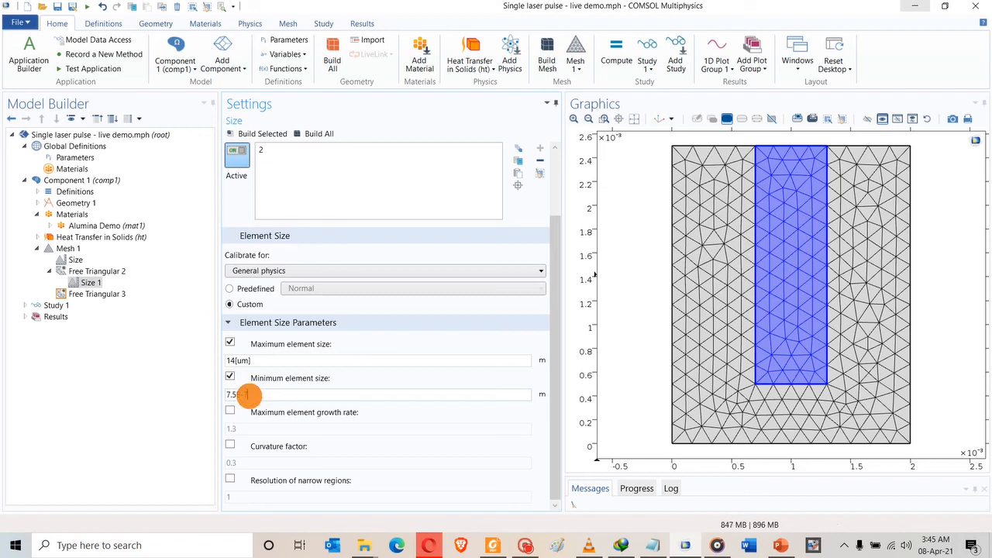
drag(250, 394, 172, 397)
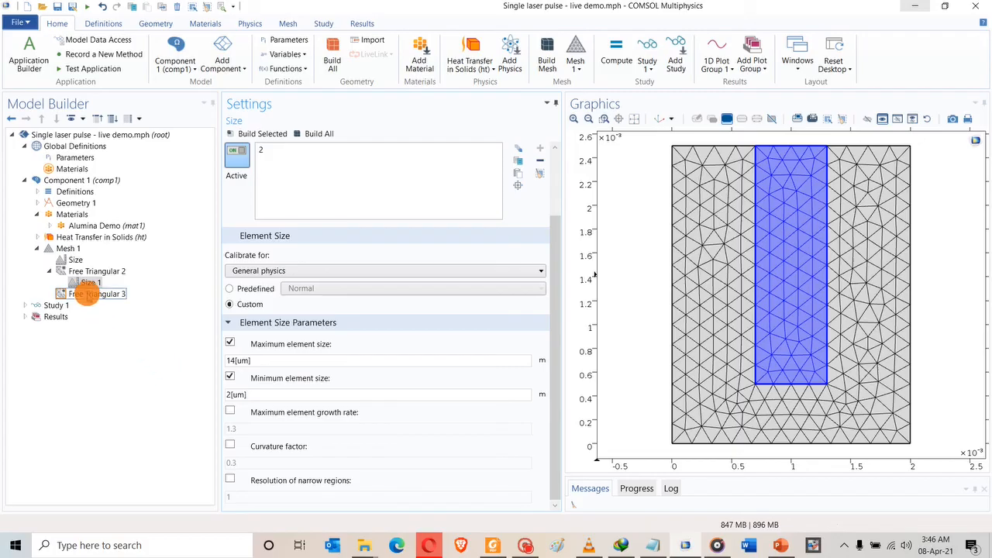
click(316, 133)
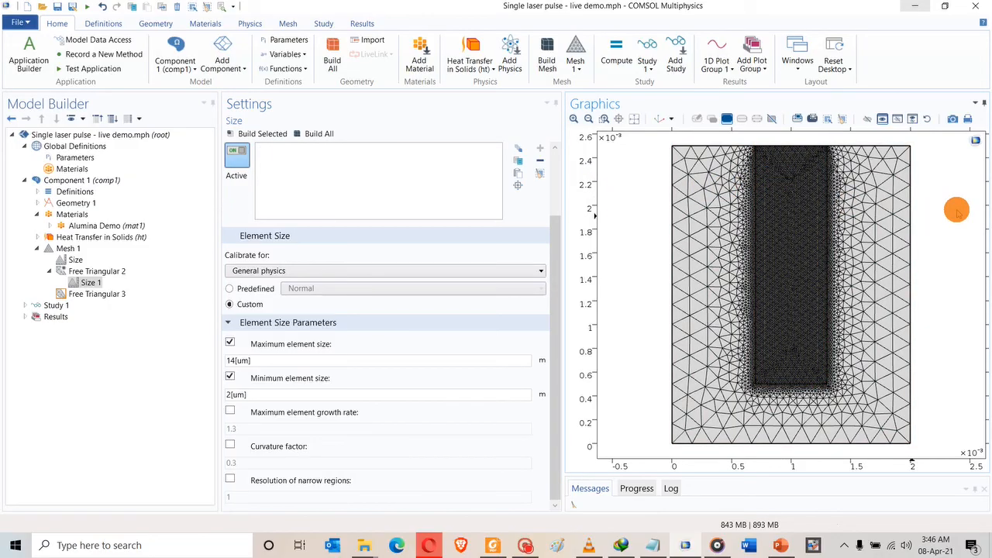
click(790, 189)
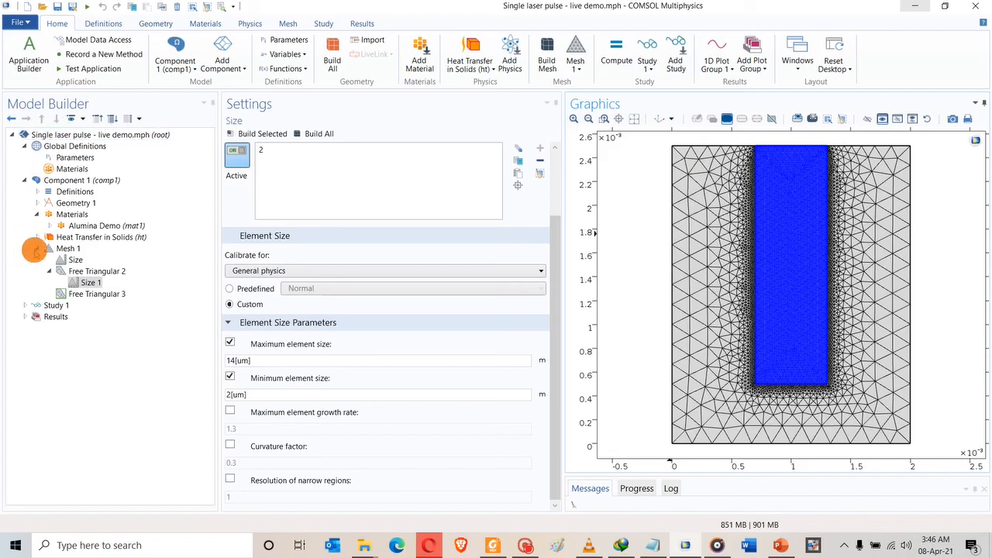
Edit the Time Dependent step's Times to range(0,Pw/100,1/f), covering one pulse period.
click(37, 248)
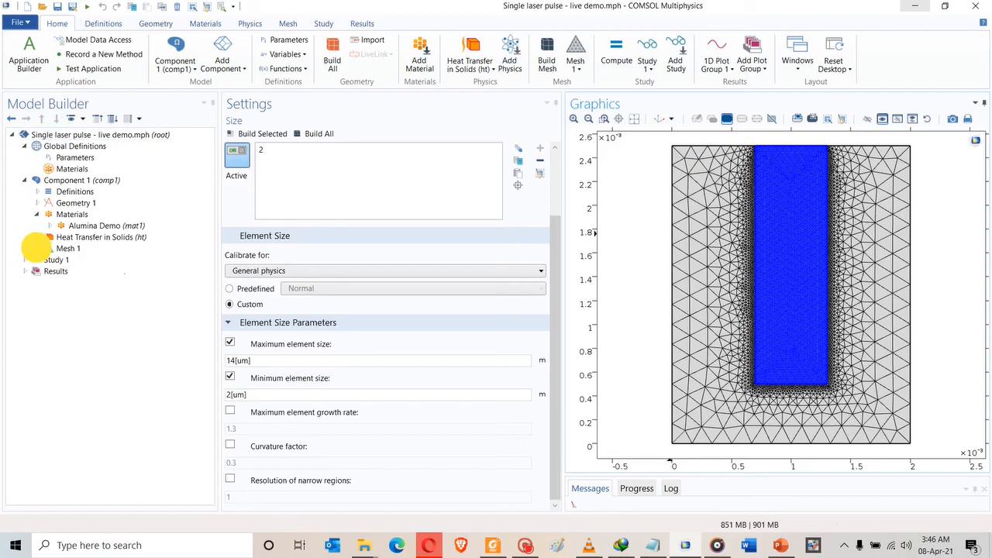
click(25, 260)
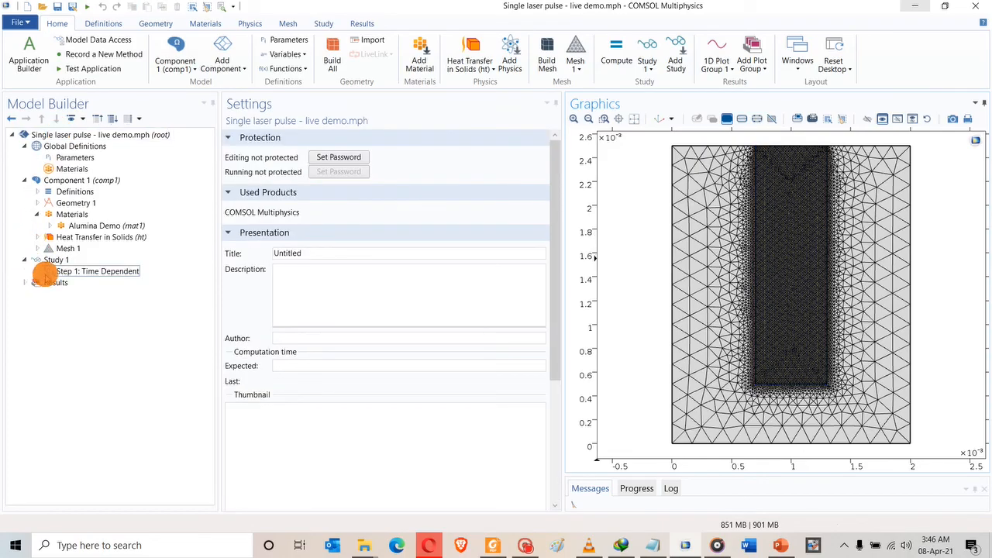
click(65, 271)
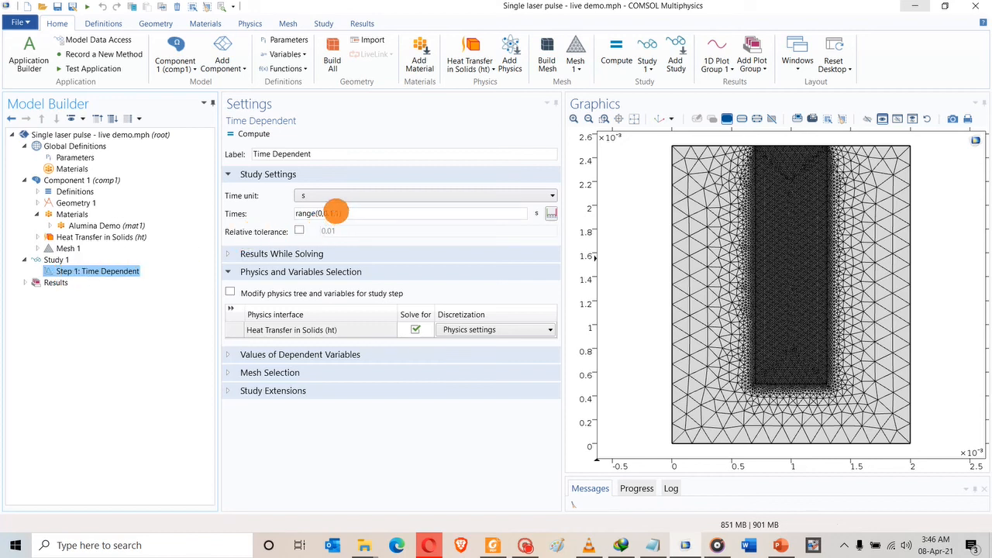
click(339, 214)
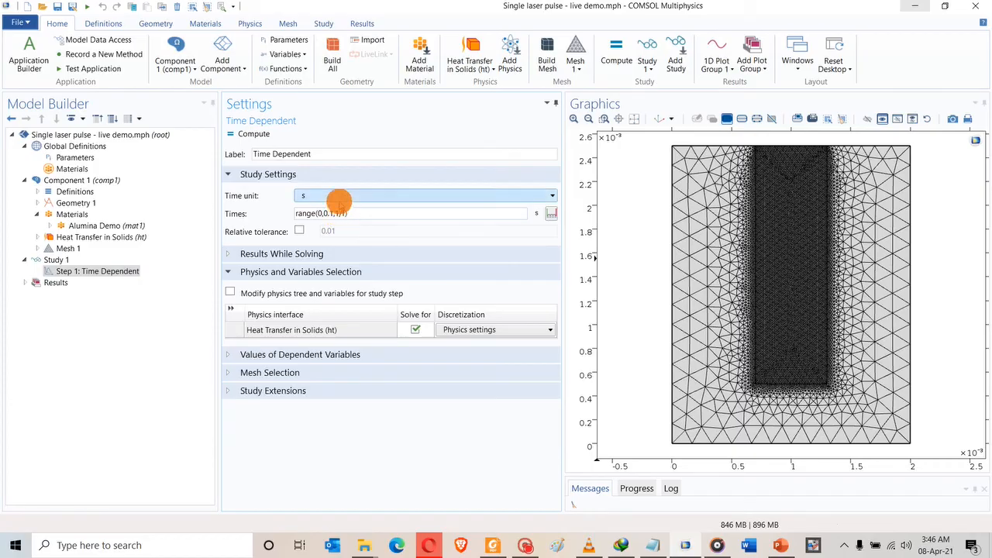
double_click(328, 213)
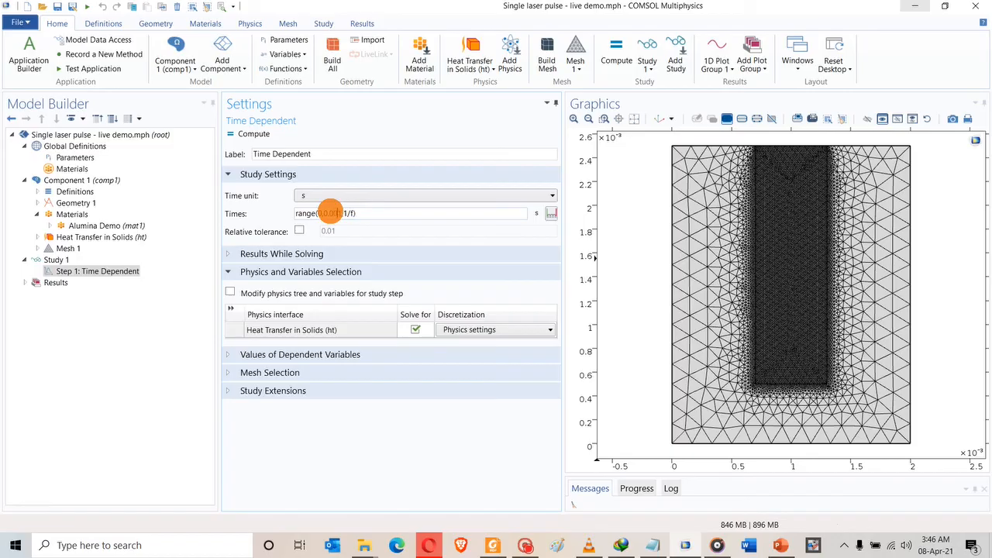
text(1)
click(356, 213)
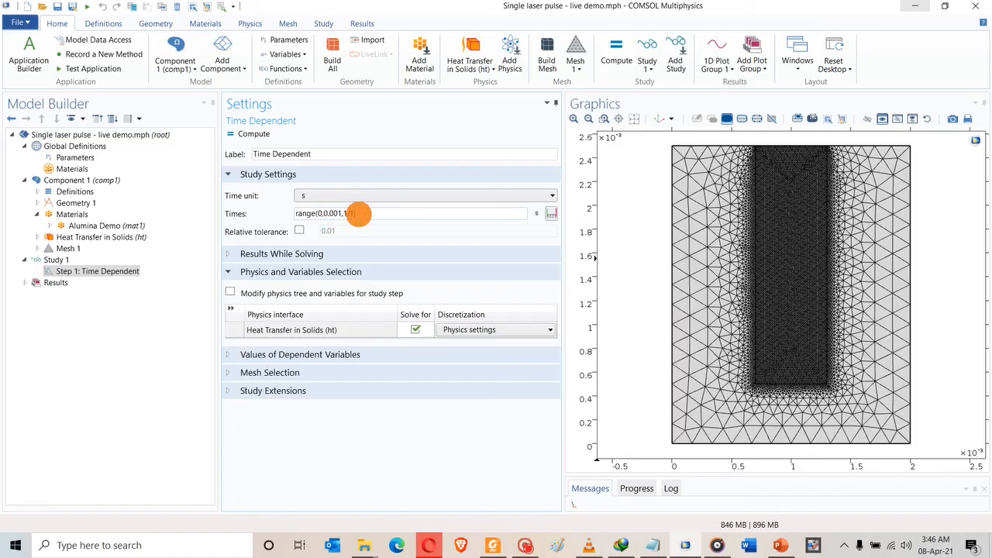
drag(358, 214, 345, 212)
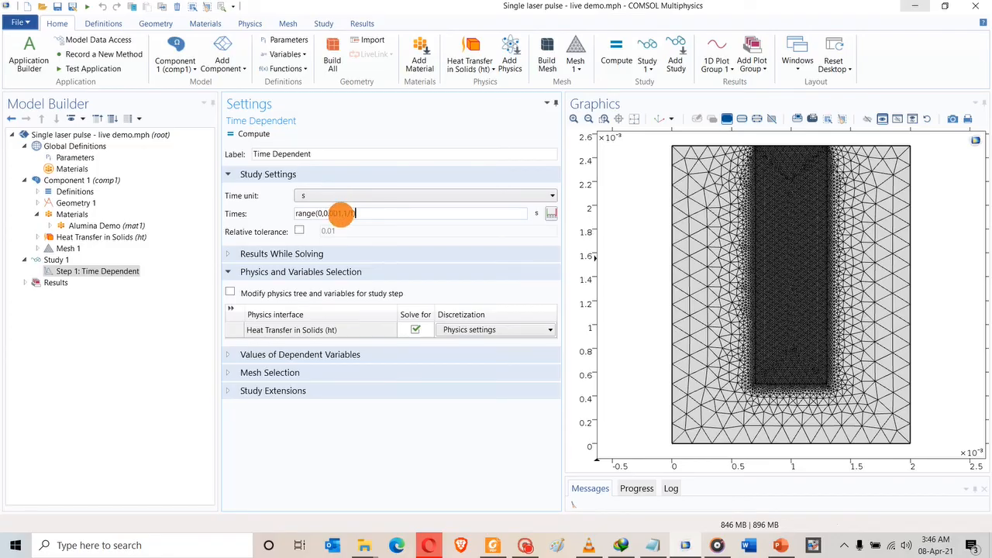
drag(343, 214, 327, 212)
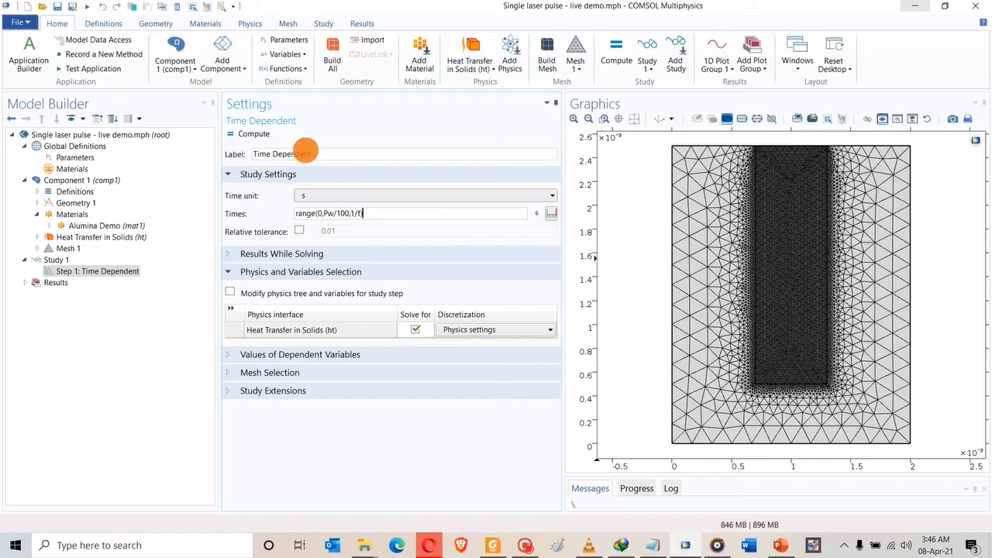
click(306, 154)
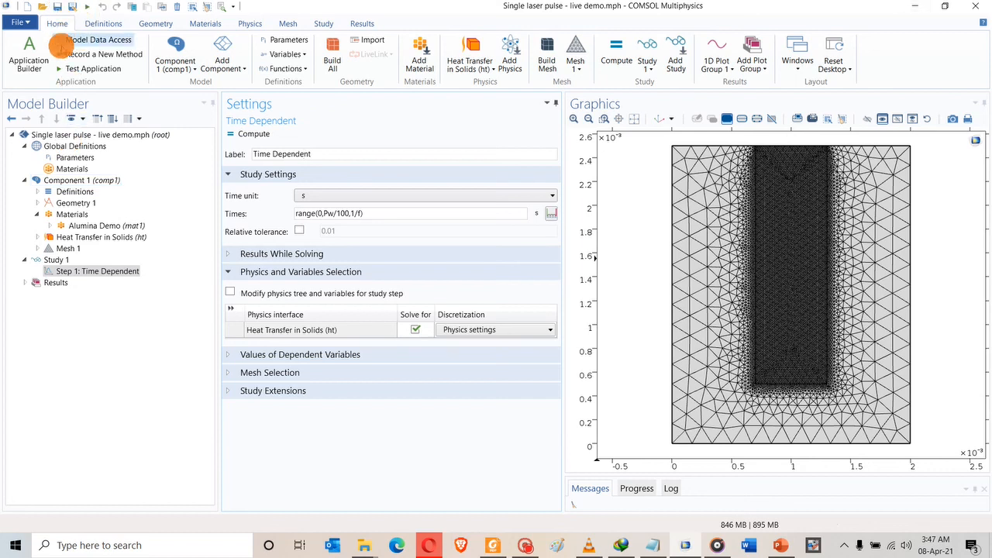
Show the default solver, set Time-Dependent Solver 1 to Intermediate steps, and compute.
click(56, 261)
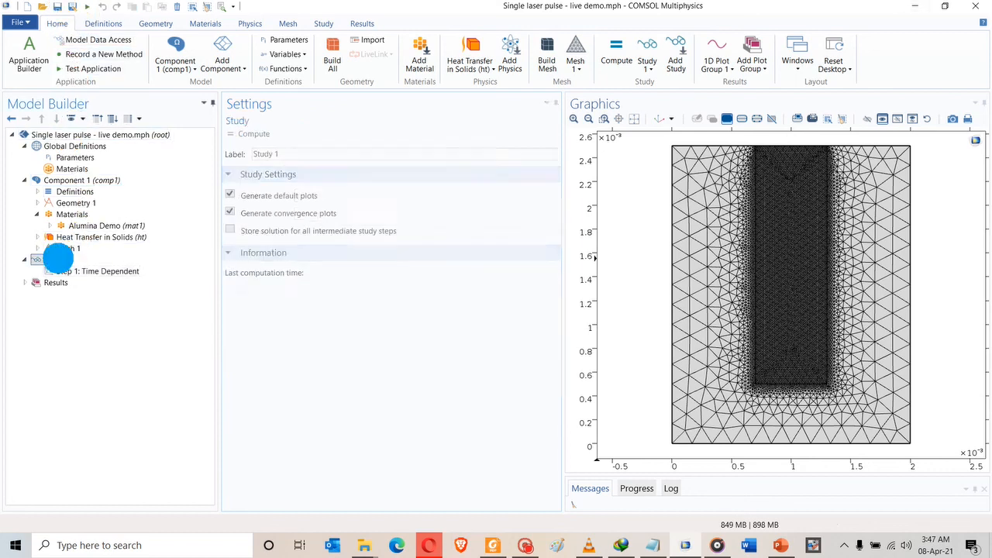
right_click(54, 260)
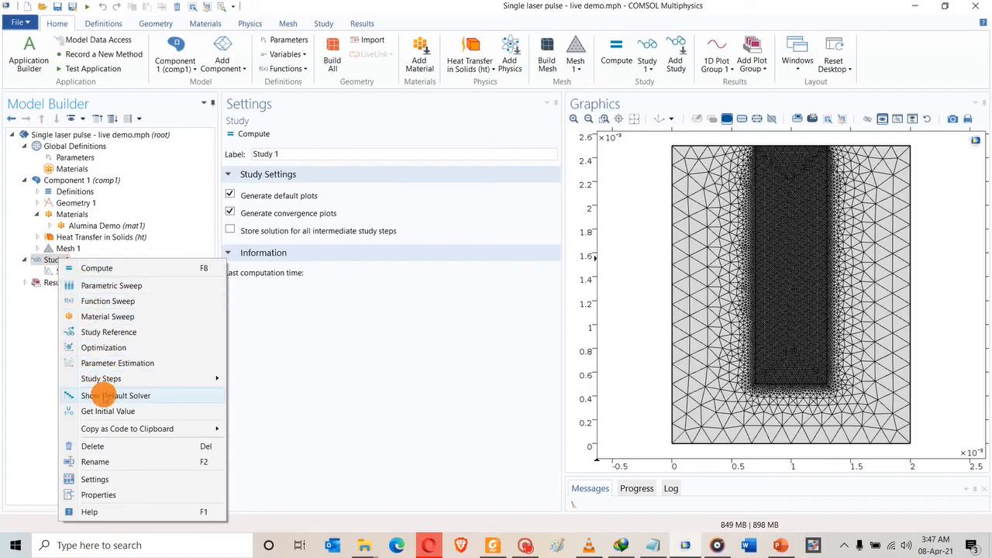
click(101, 395)
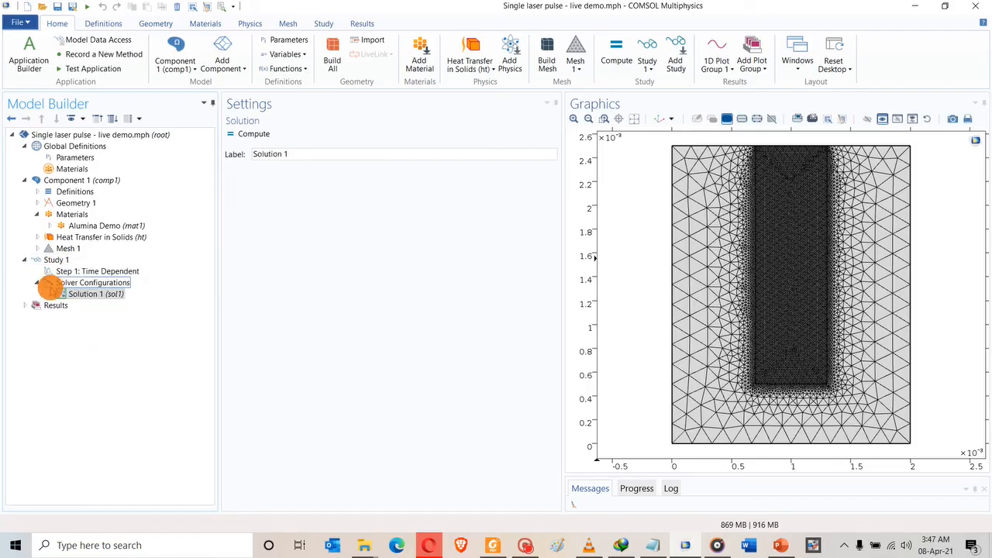
click(50, 294)
click(87, 329)
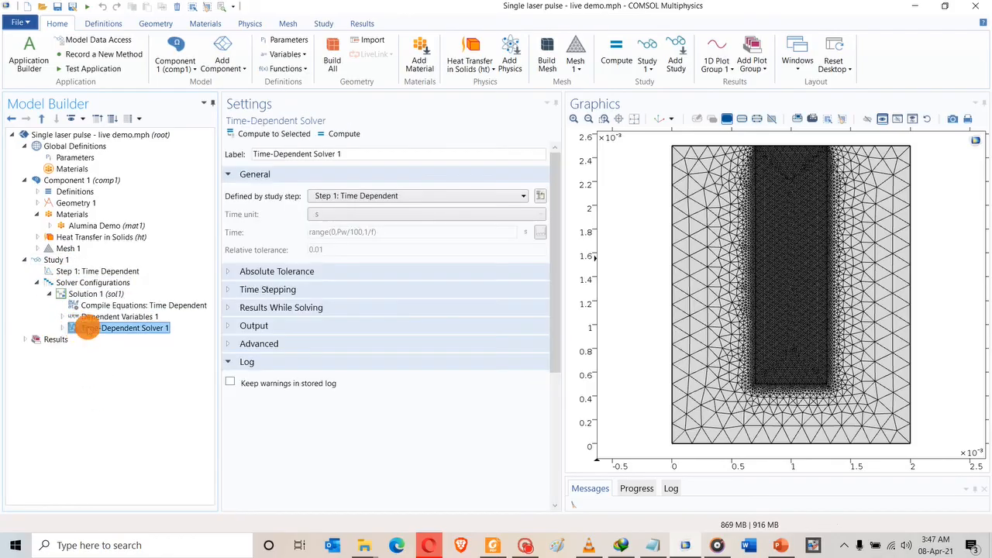
click(228, 289)
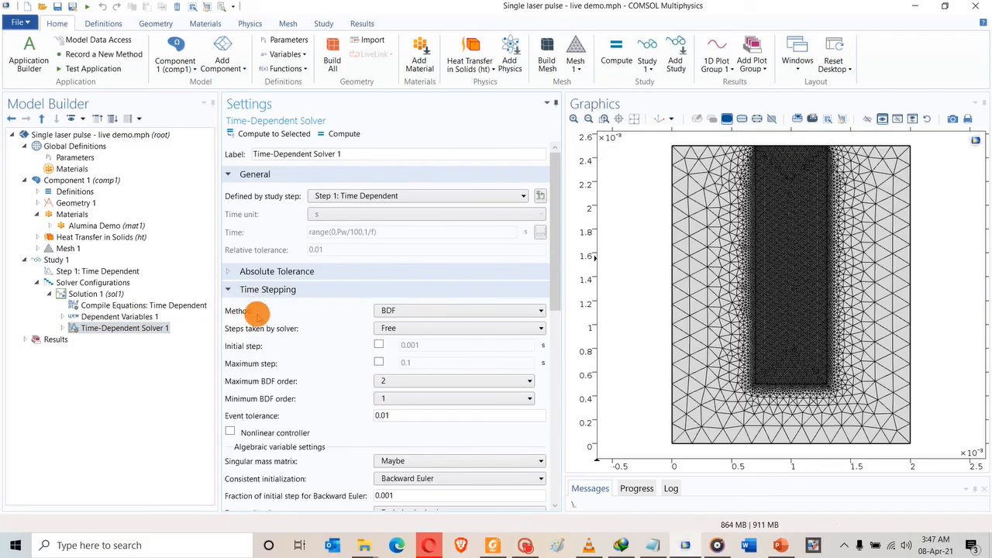
click(392, 329)
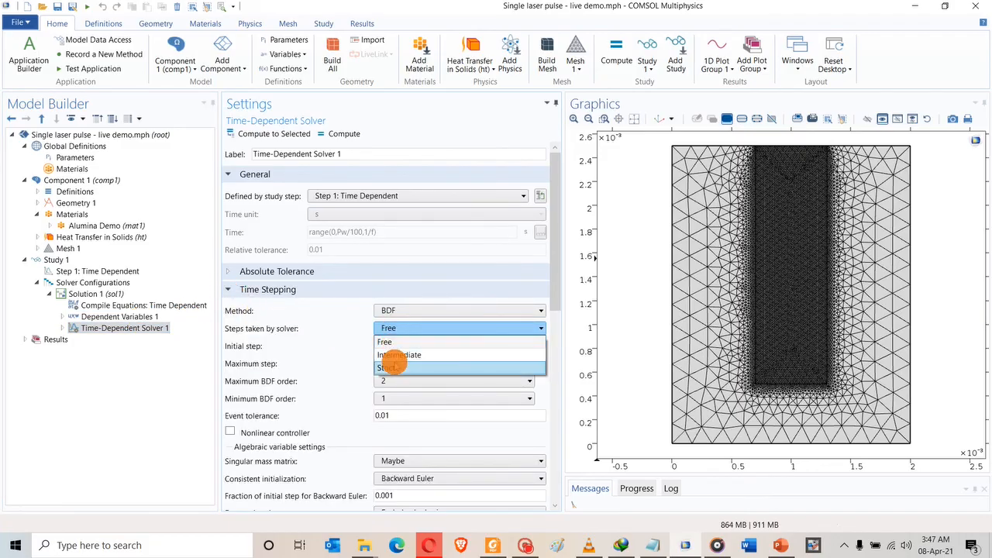
click(394, 354)
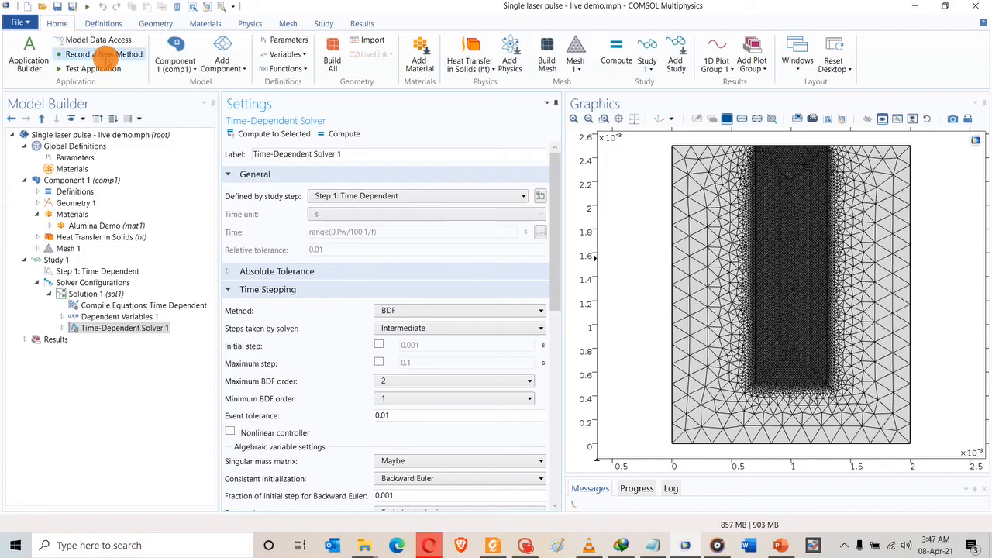
click(326, 134)
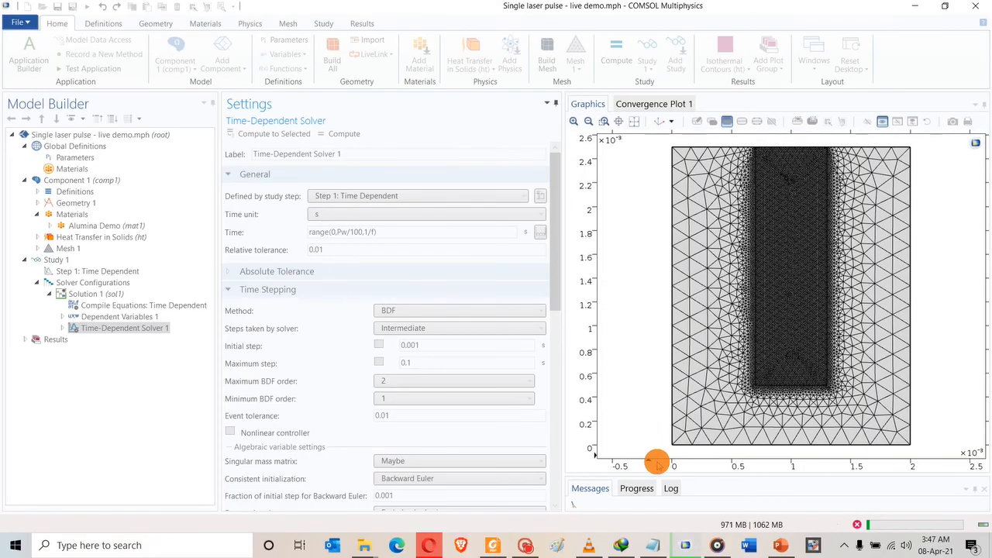
Enlarge the lower panel to watch the Progress table and check Convergence Plot 1.
drag(671, 473, 680, 392)
click(634, 405)
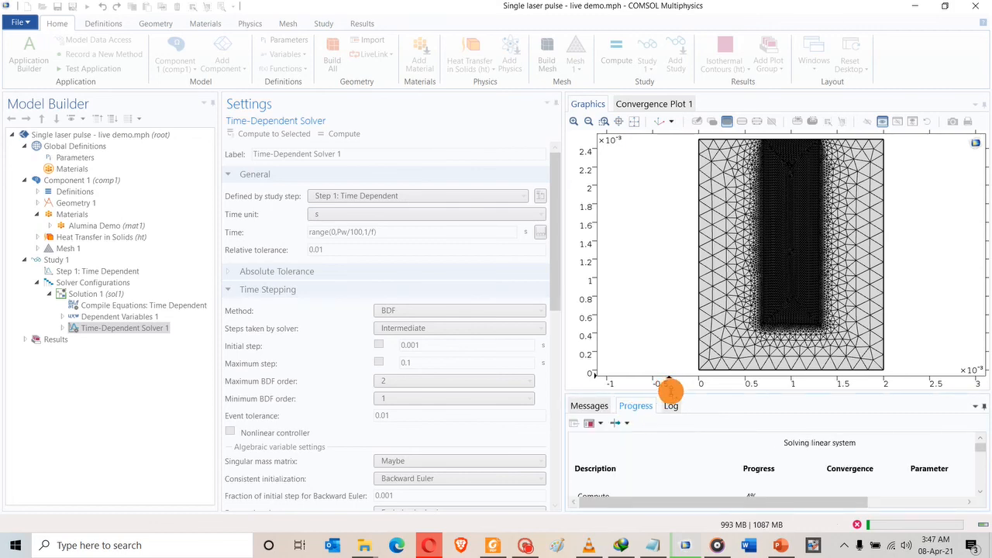
drag(669, 396, 674, 343)
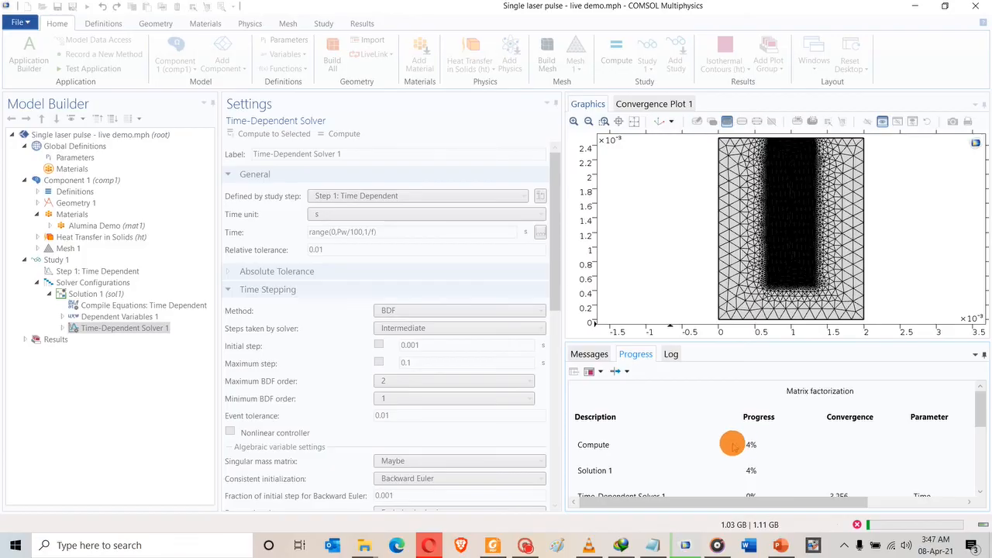
click(637, 106)
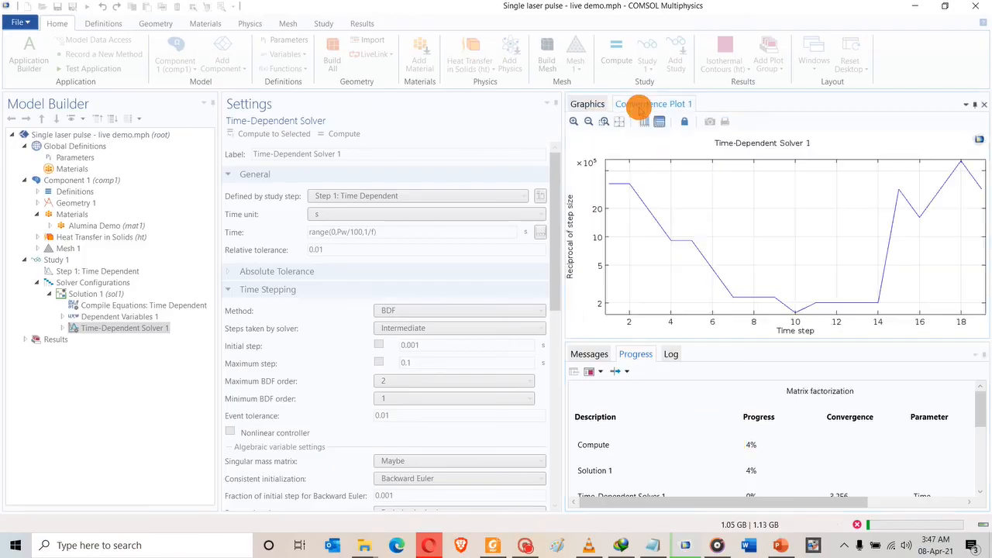
click(587, 104)
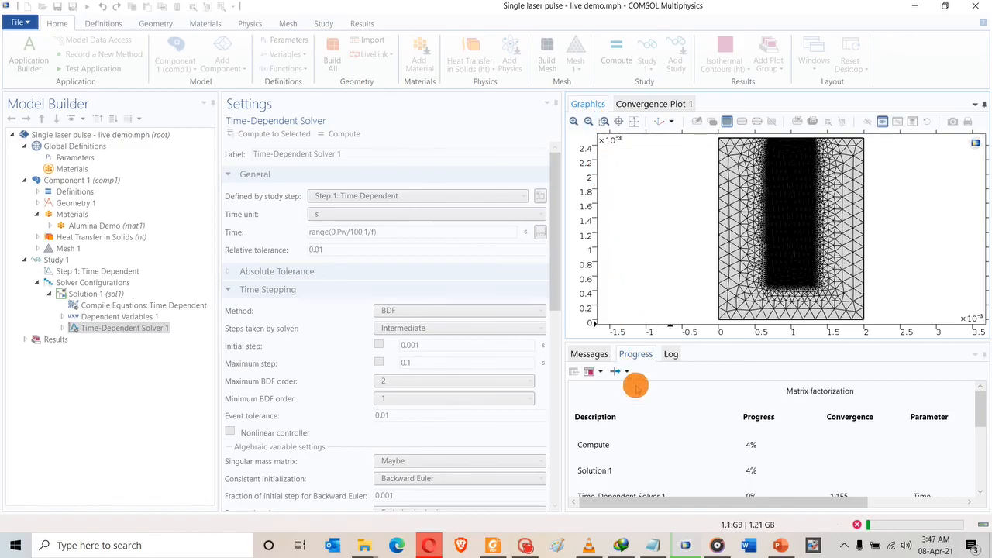
click(526, 546)
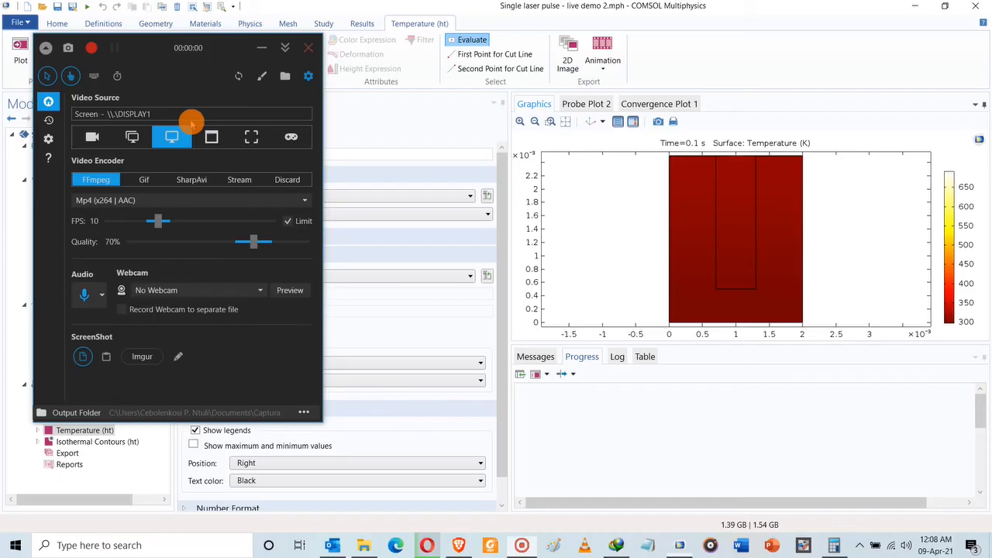
Add Domain Probe 1 averaging temperature T over domain 2, the inner rectangle.
key(alt+F9)
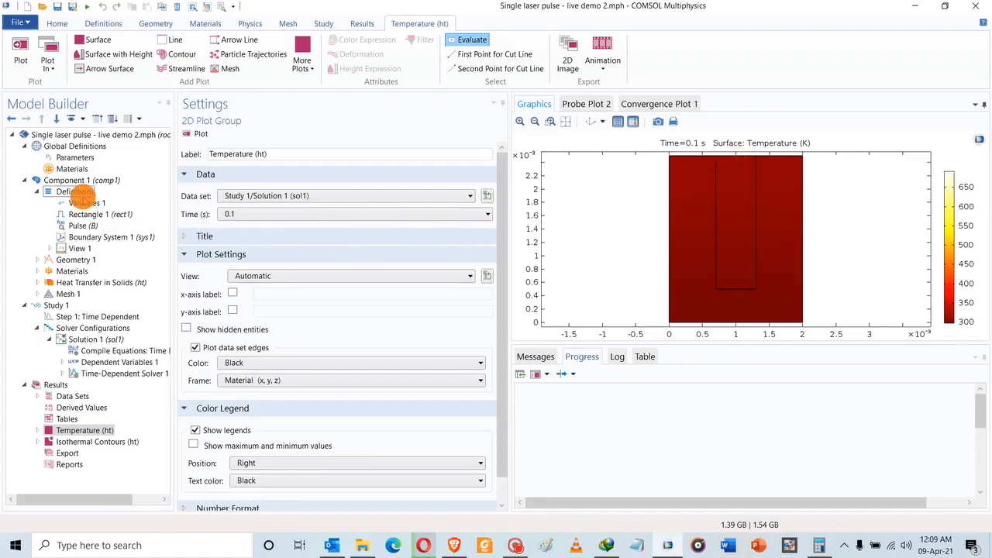
right_click(75, 193)
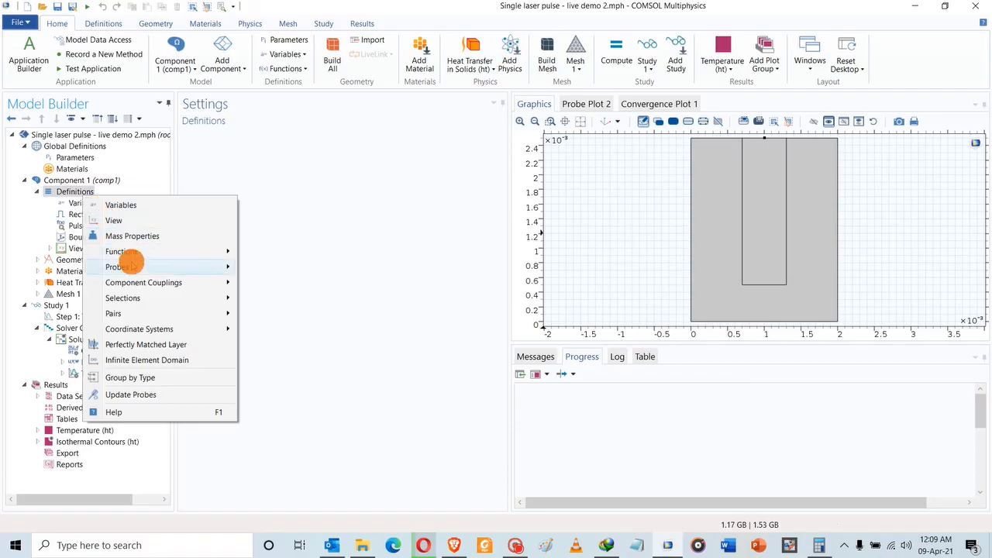
mouse_move(128, 265)
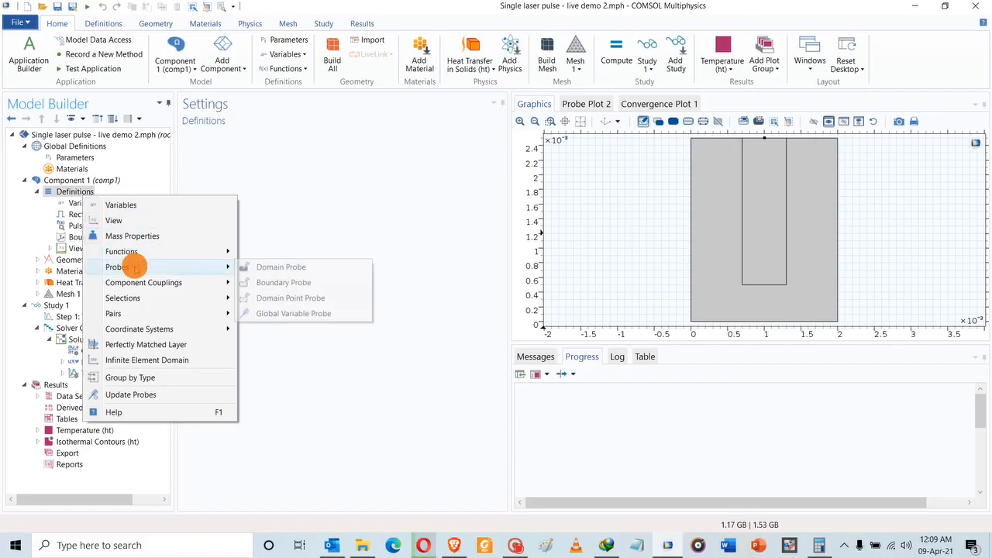
click(267, 266)
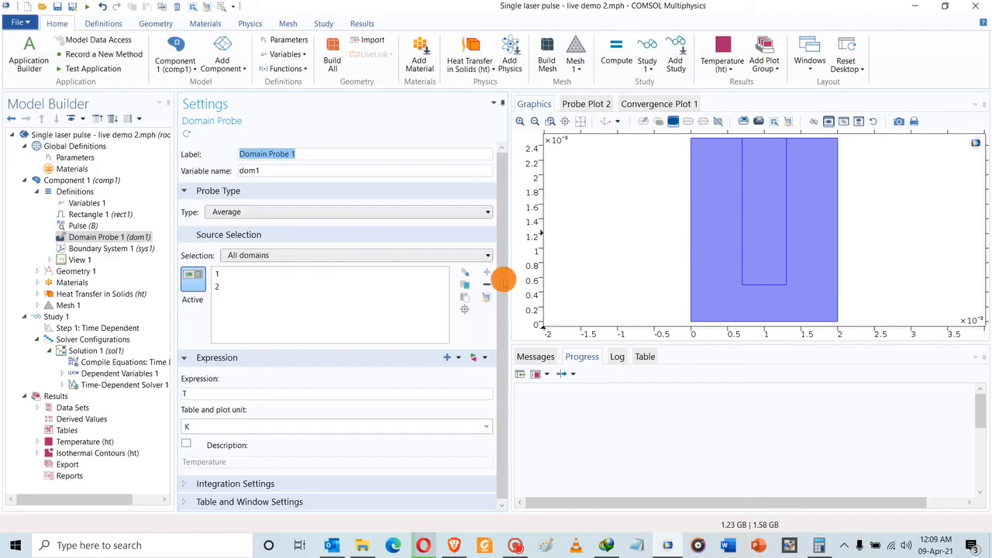
click(723, 226)
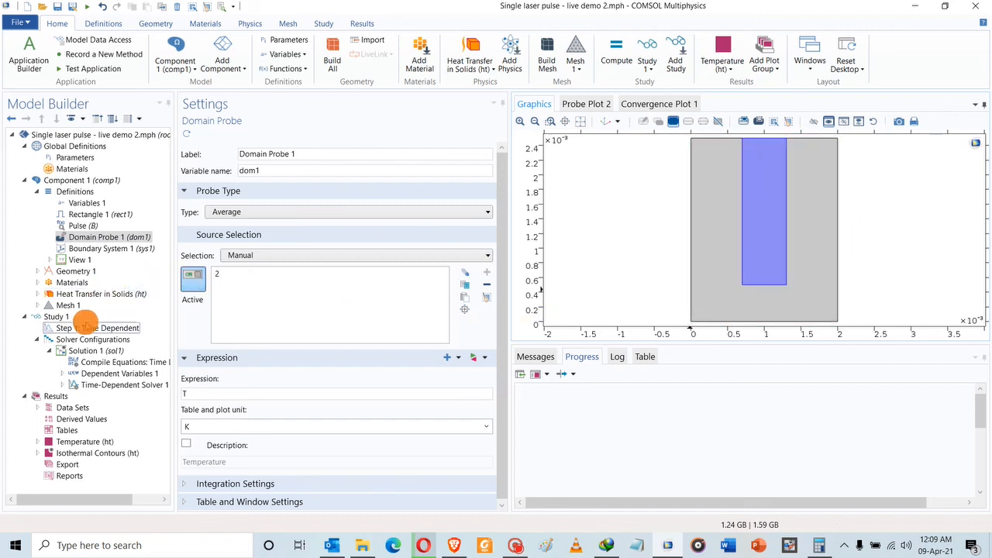
Change the Time Dependent step's Times to range(0,Pw/10,0.2/f).
click(80, 328)
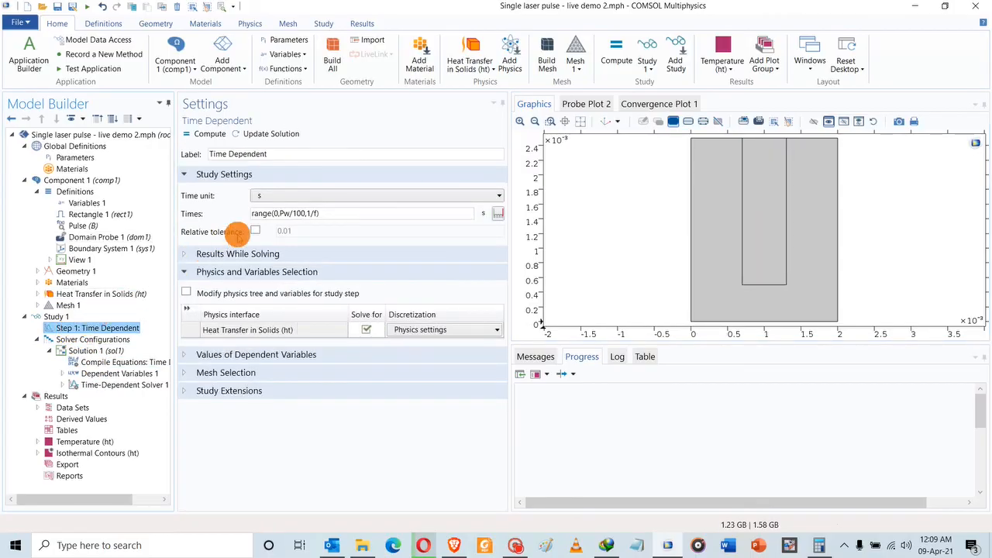
click(298, 213)
double_click(299, 213)
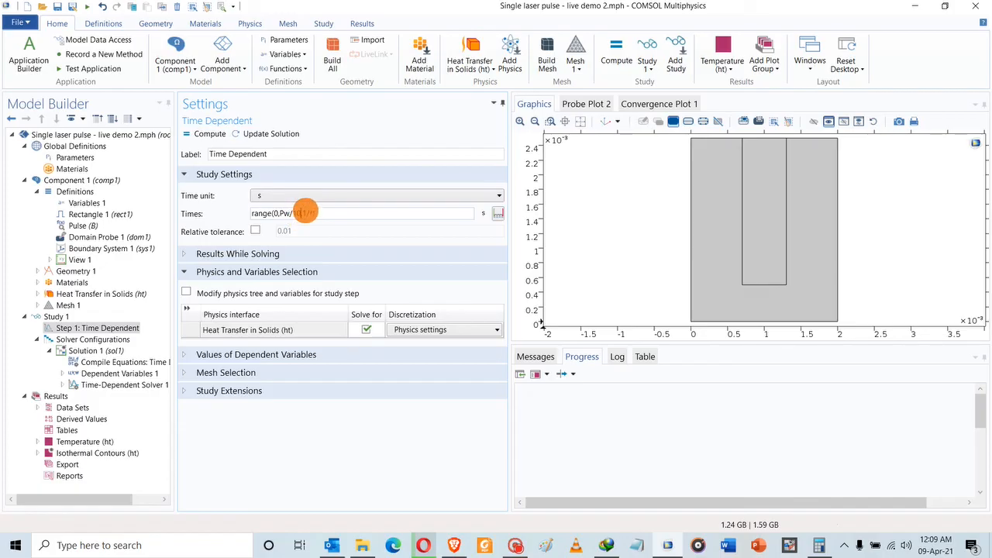
double_click(304, 213)
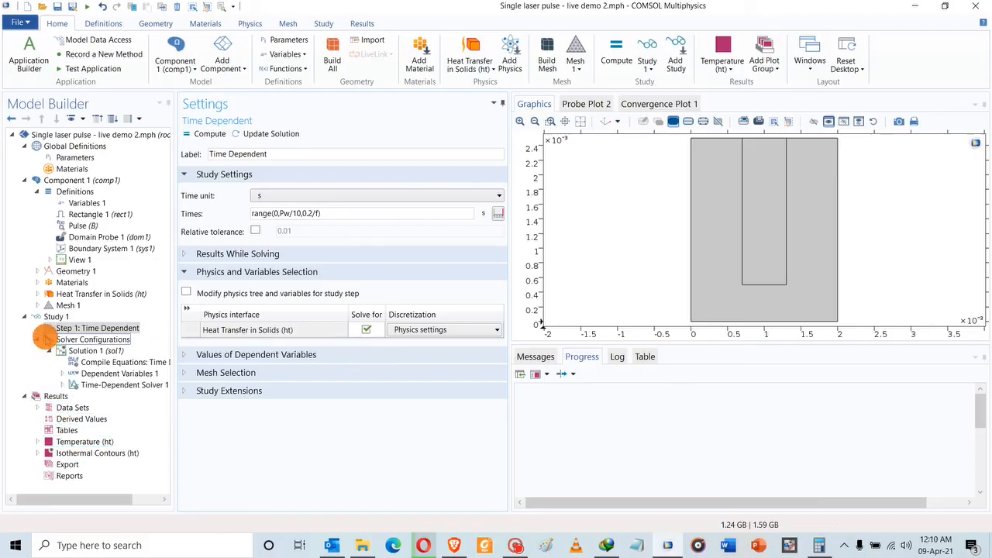
Delete the existing solver configurations along with their results.
right_click(45, 339)
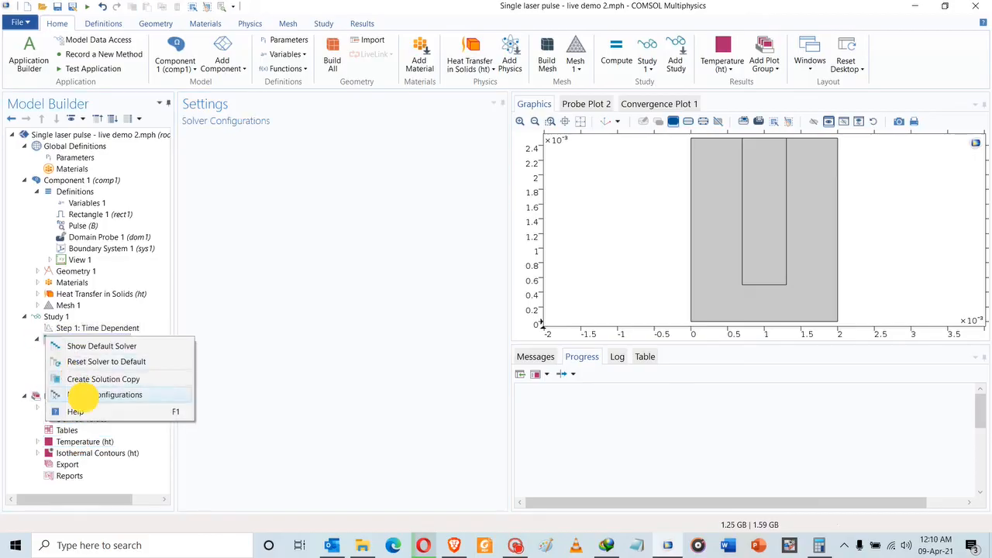
click(83, 396)
click(498, 318)
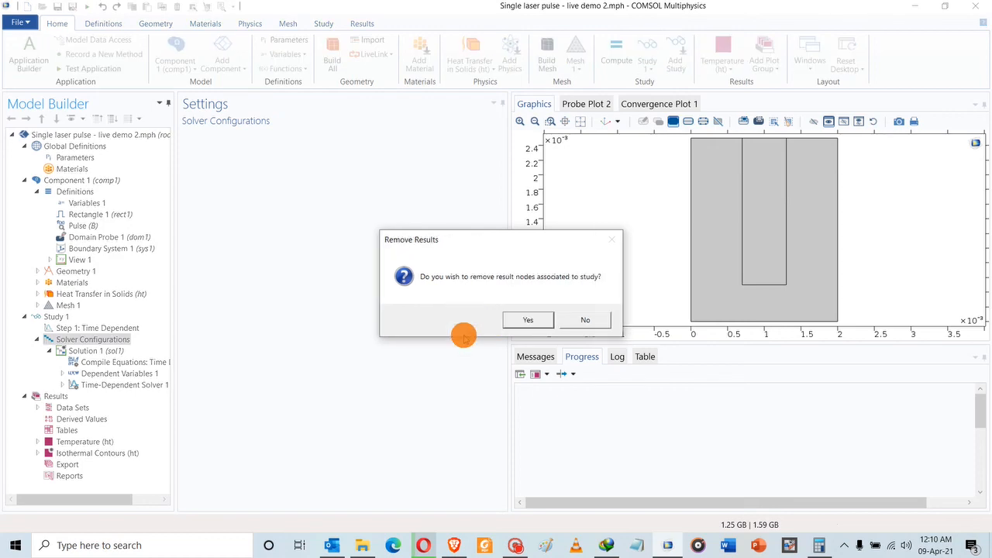
click(523, 318)
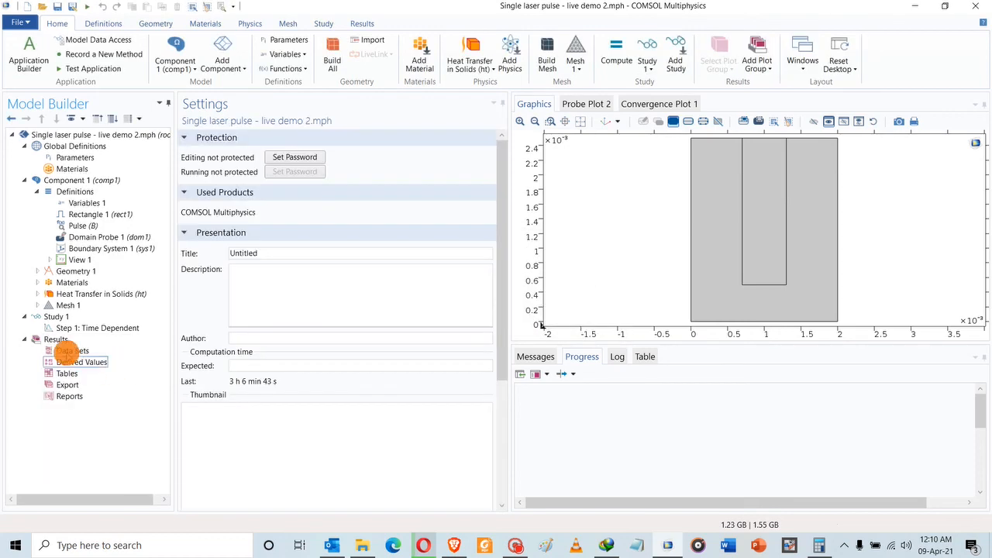
Regenerate the default solver and set Time-Dependent Solver 1 to Intermediate steps.
right_click(54, 317)
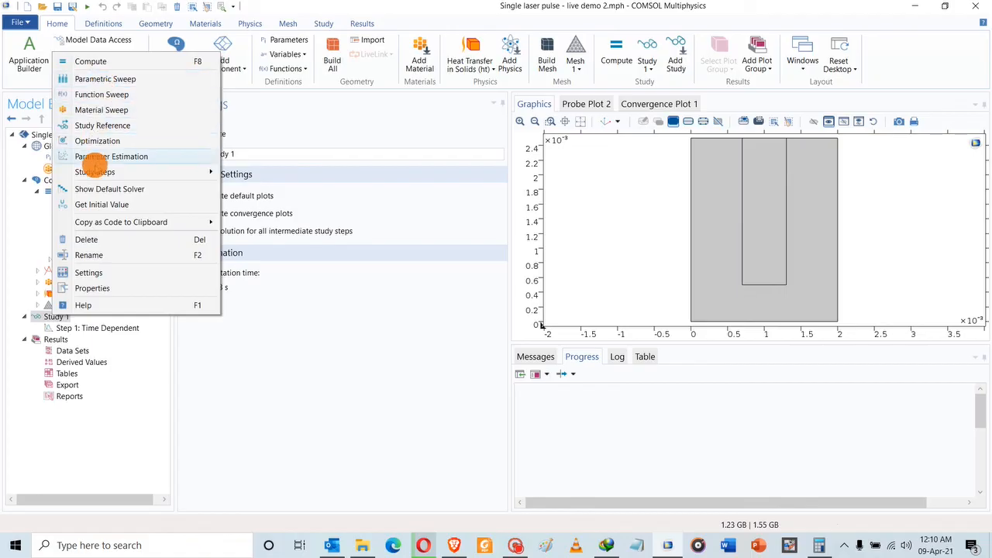
key(Escape)
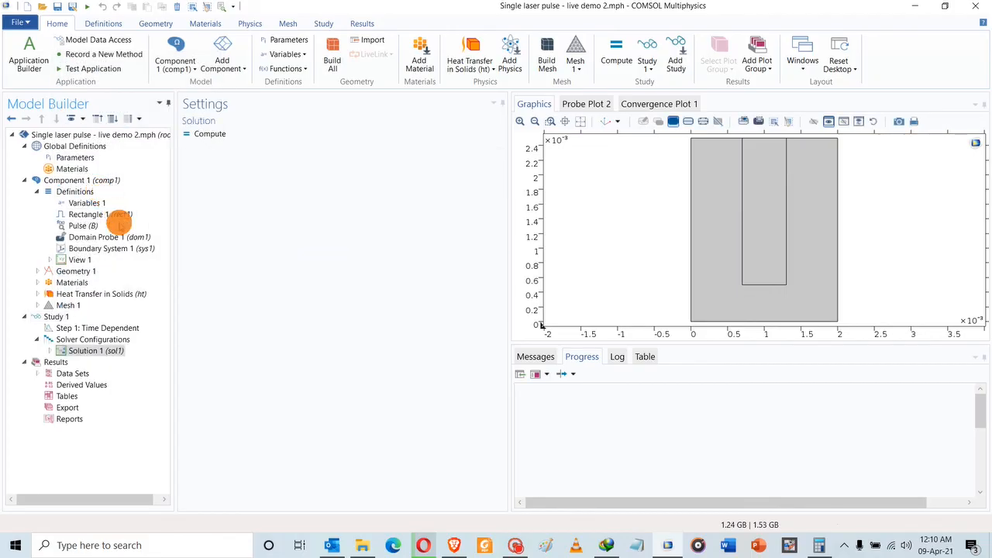
click(48, 351)
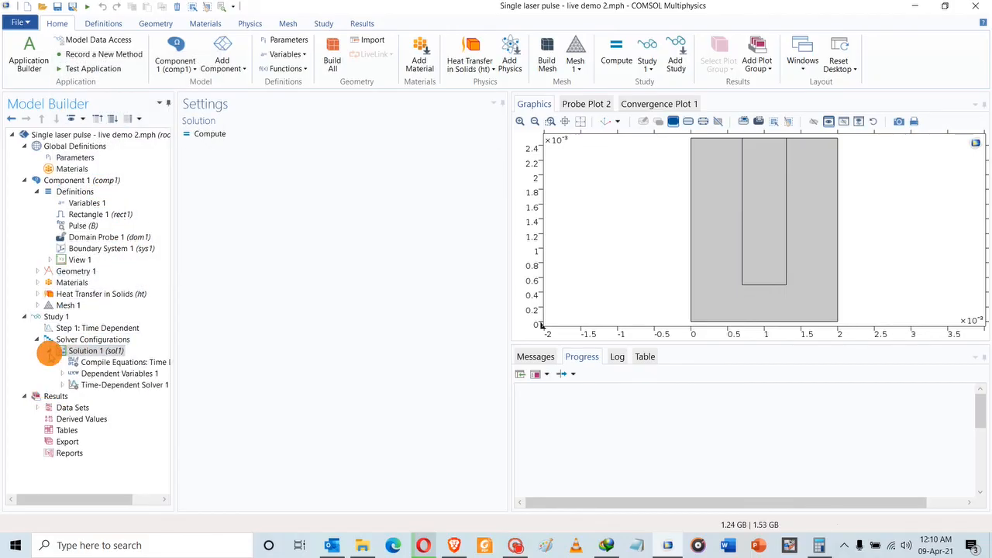
click(89, 386)
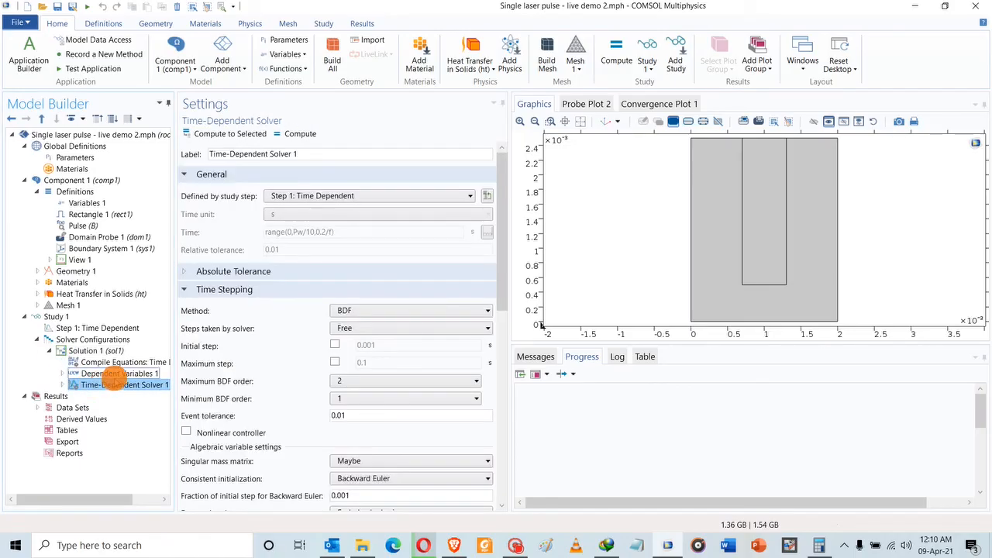
click(362, 330)
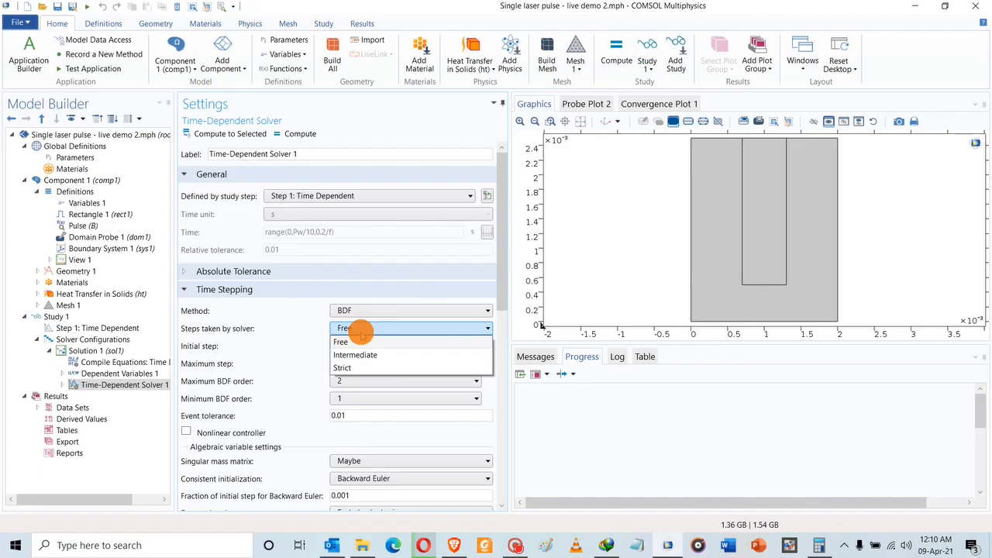
click(354, 354)
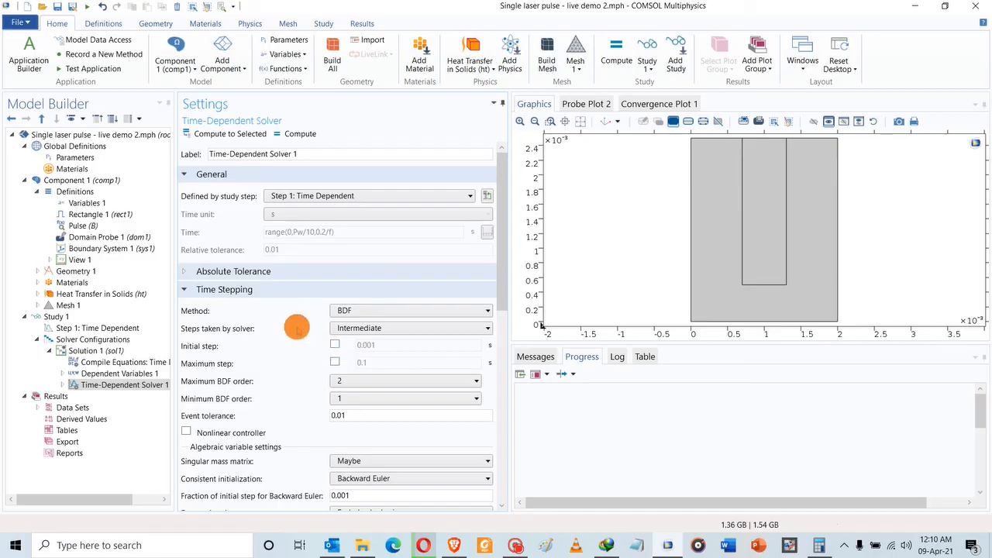
Compute the study, producing the Temperature (ht) surface plot at 0.02 s and Probe Table 1.
click(294, 133)
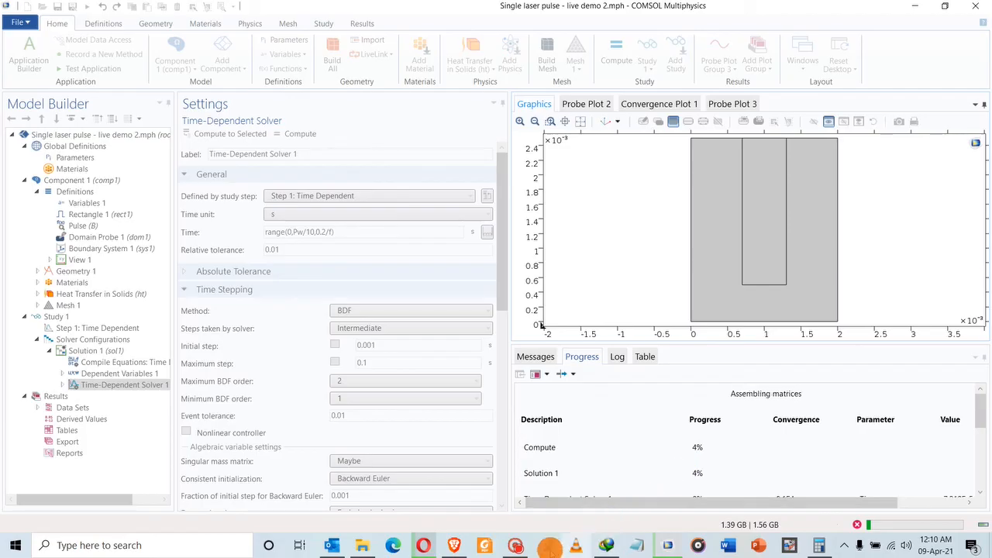
mouse_move(518, 544)
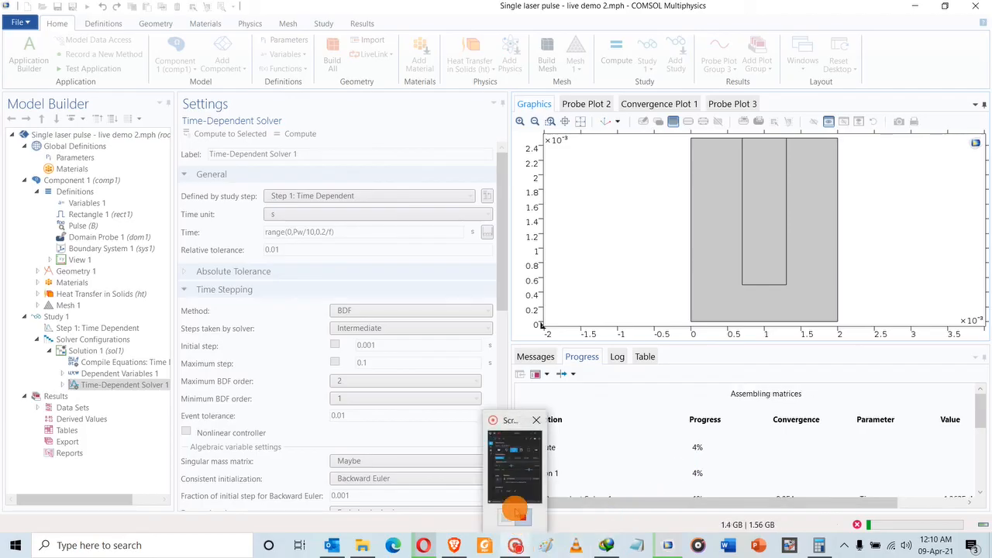
click(512, 477)
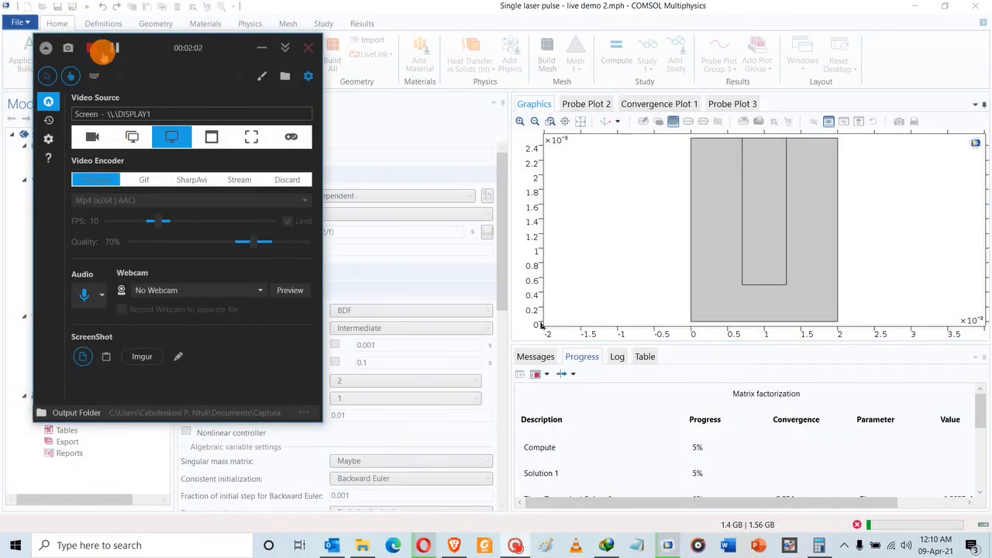
click(114, 48)
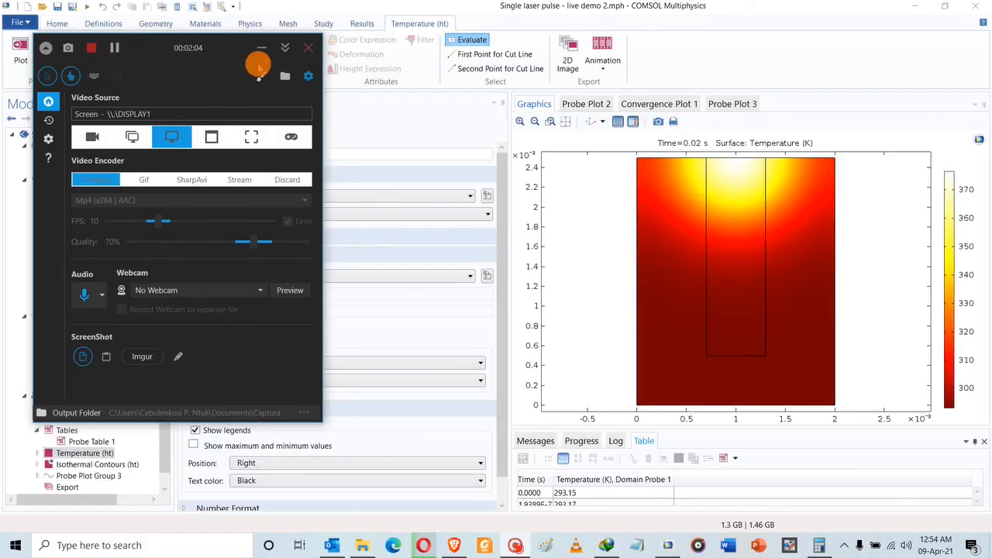
click(262, 47)
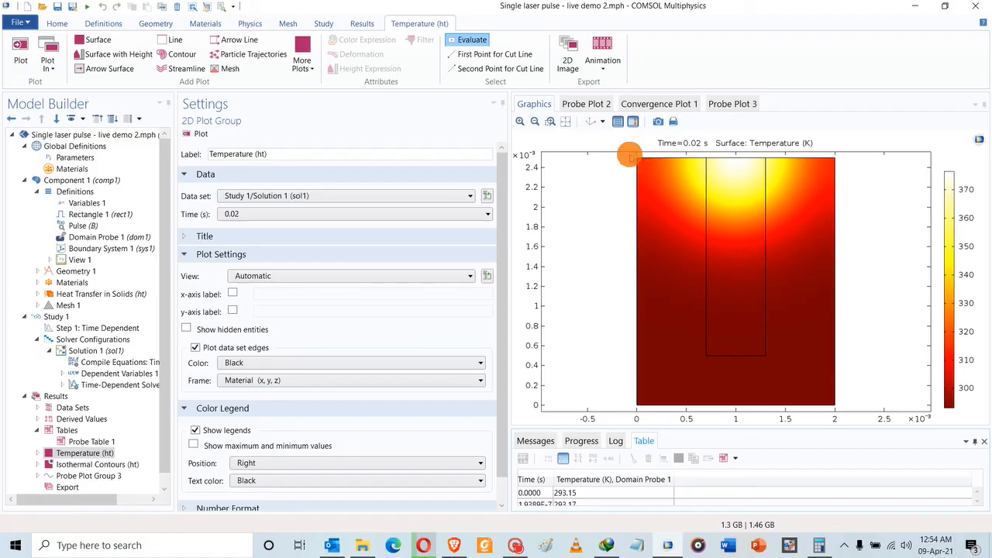
Display Probe Plot 2 with the probe temperature spike, plateau and cooling to 500 K.
click(597, 104)
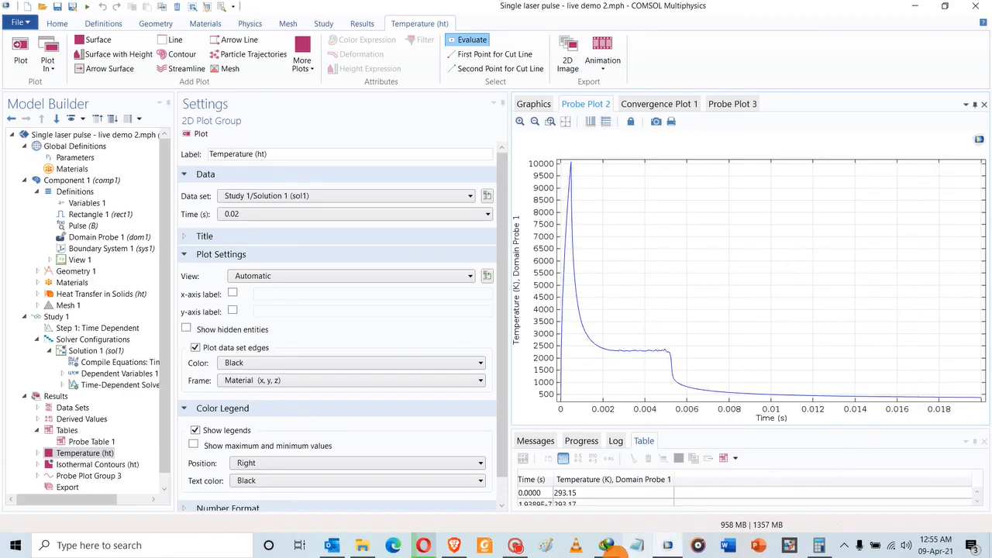
click(515, 544)
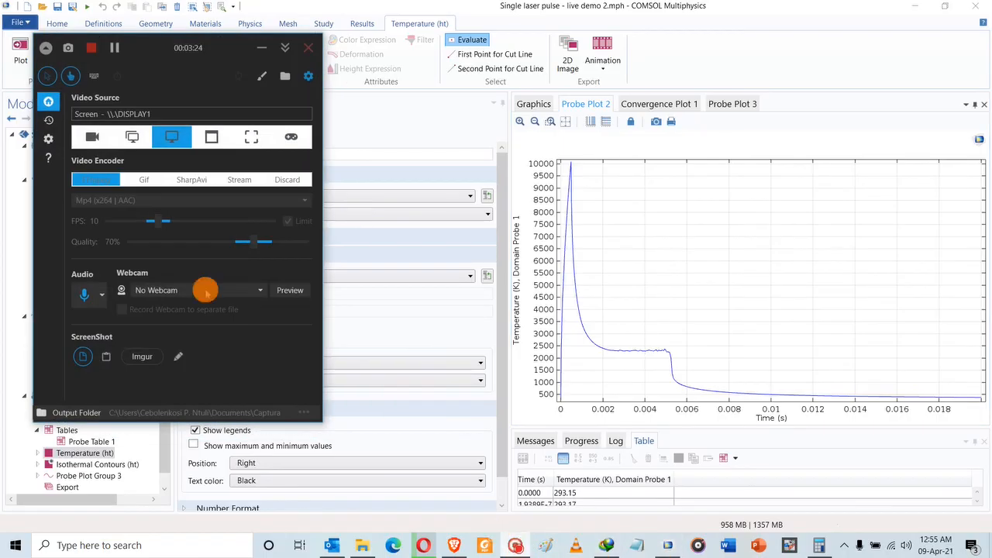